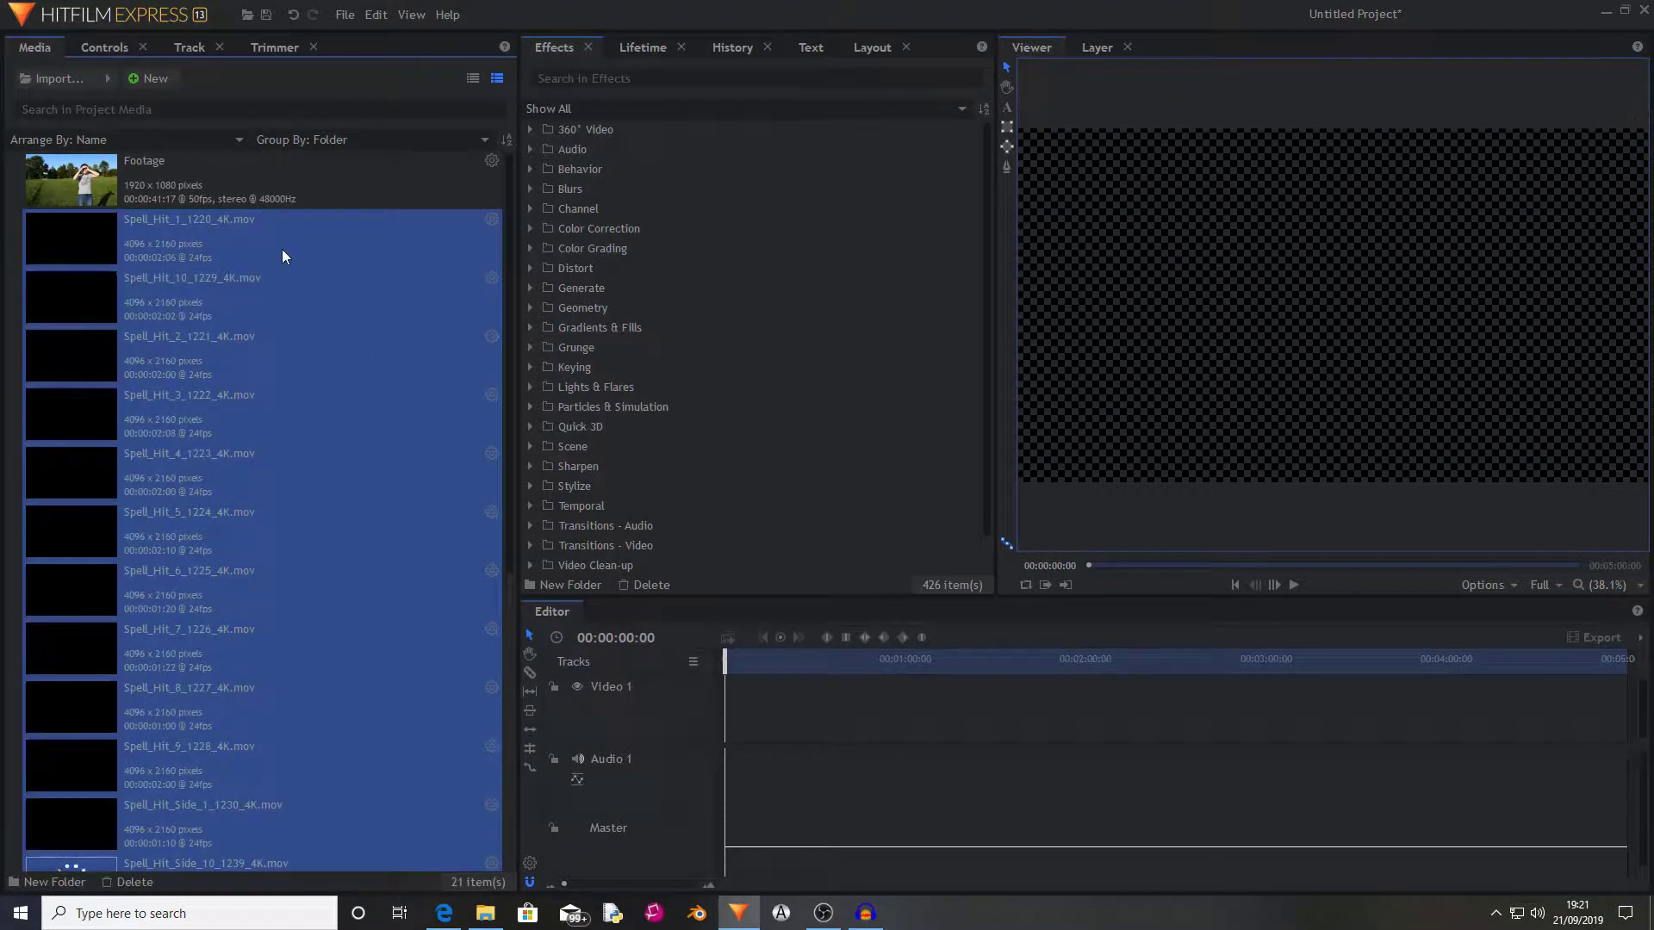
Import the GroundHit_11_720p, GroundHit_14_720p and GroundHit_16_720p clips into the project media.
scroll(250, 259, "down", 5)
scroll(275, 510, "up", 5)
left_click(216, 234)
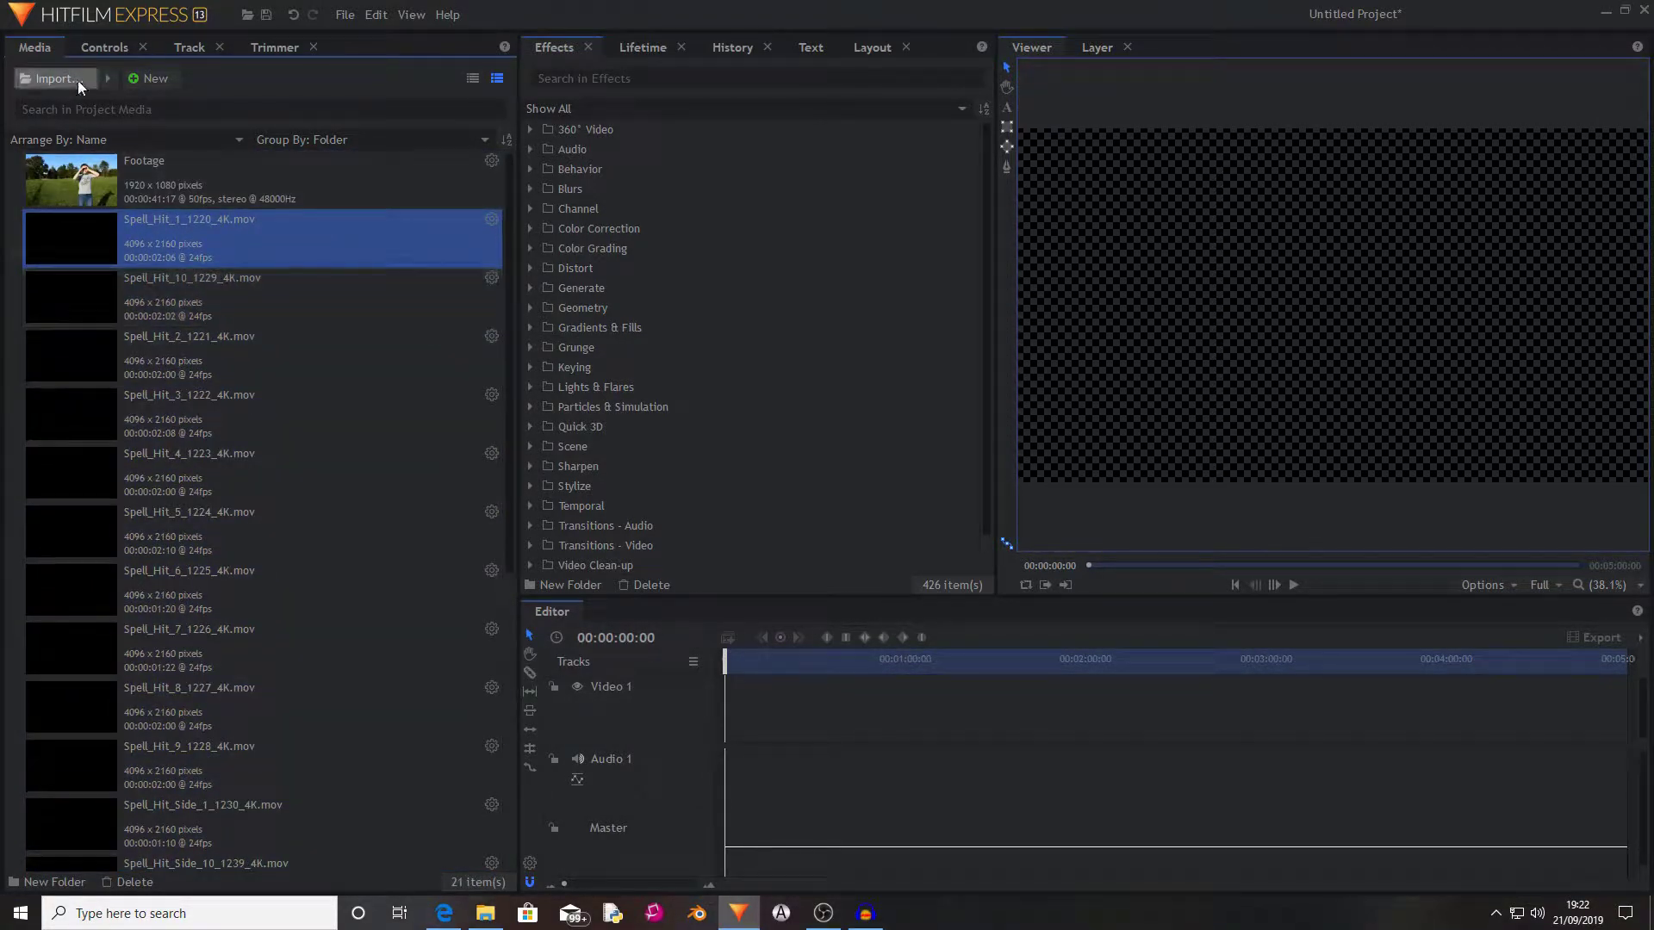
left_click(52, 81)
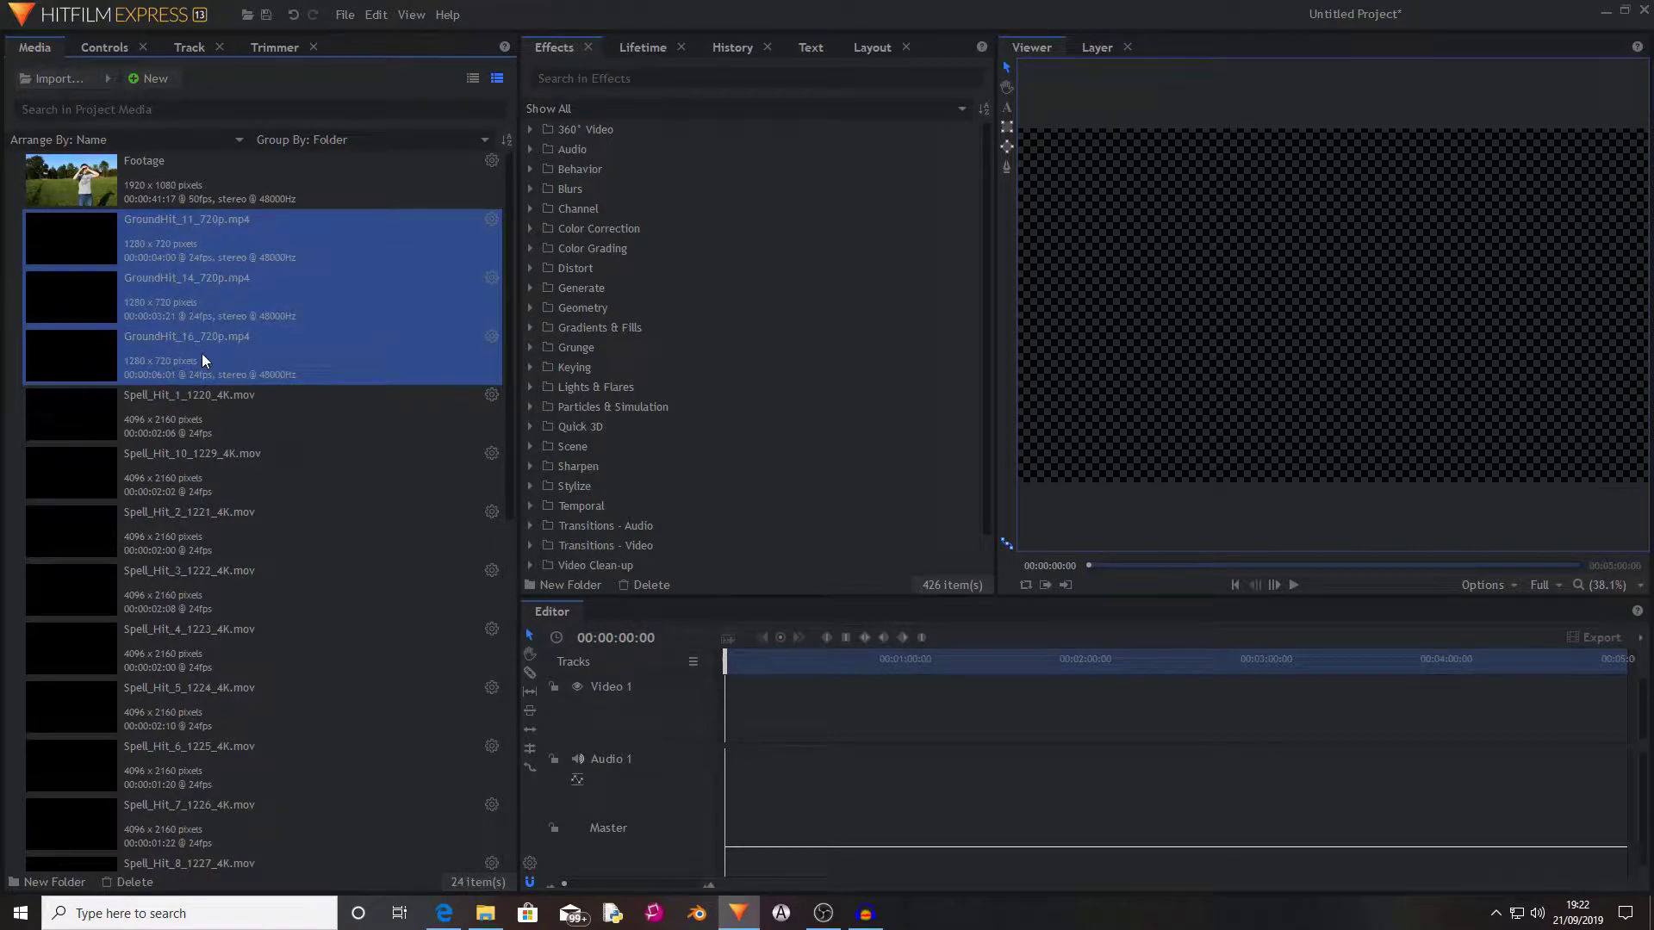
left_click(180, 267)
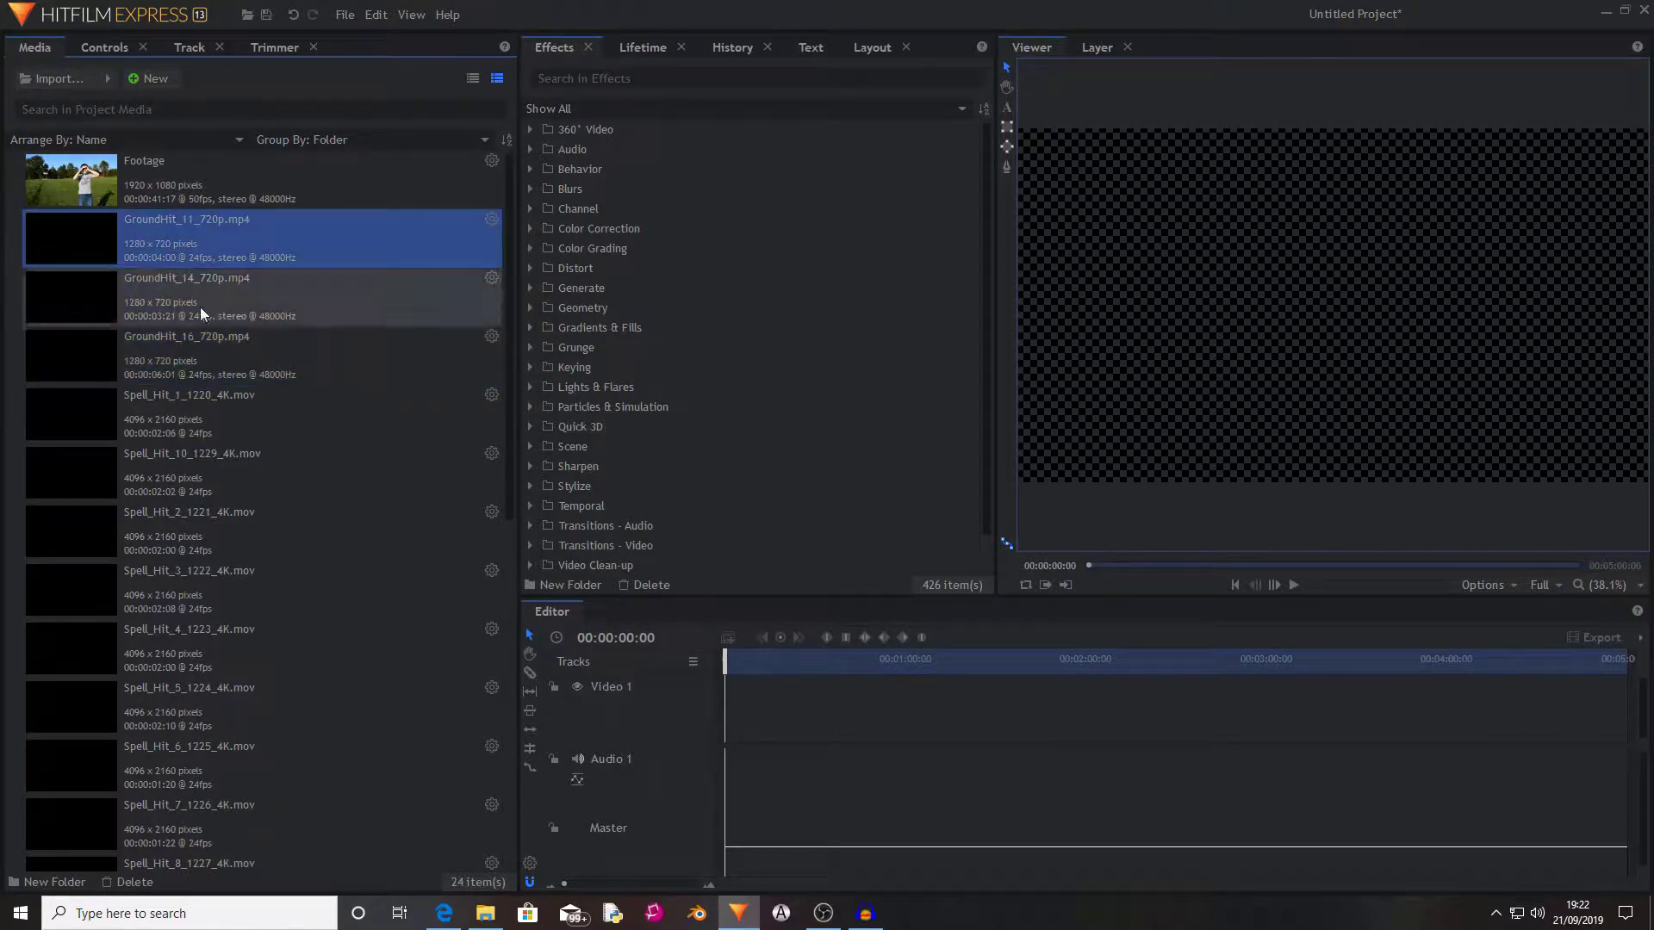
Make a composite shot from the Footage clip with its frame rate set to 30.
right_click(147, 203)
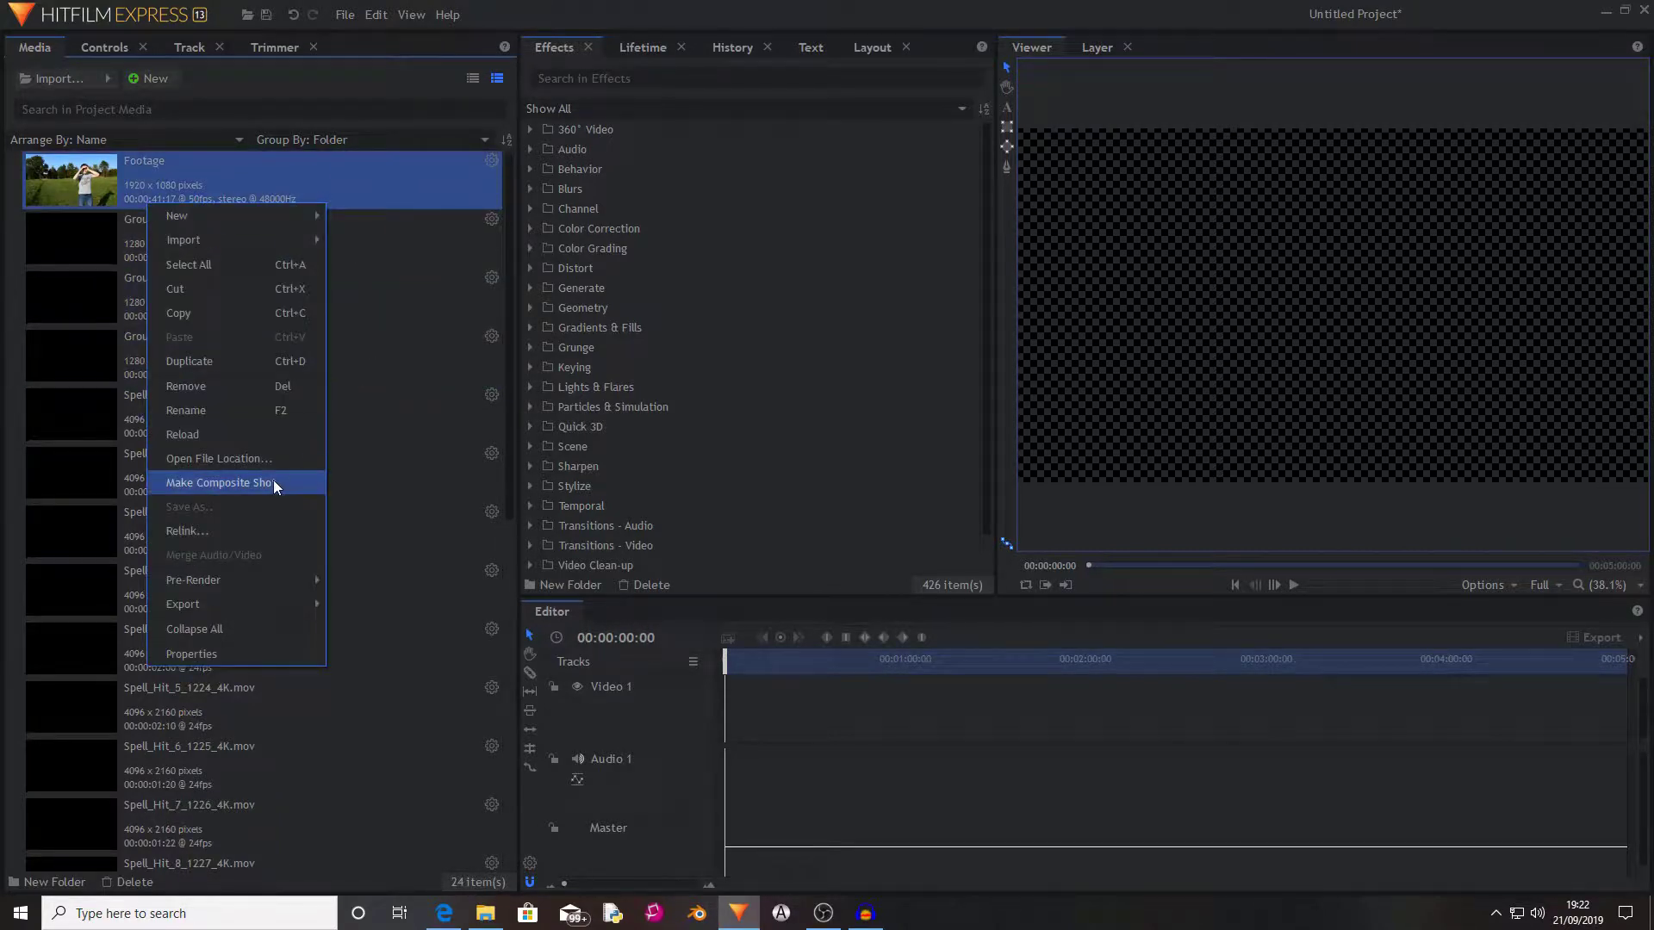
left_click(272, 479)
left_click_drag(834, 221, 738, 222)
left_click(844, 419)
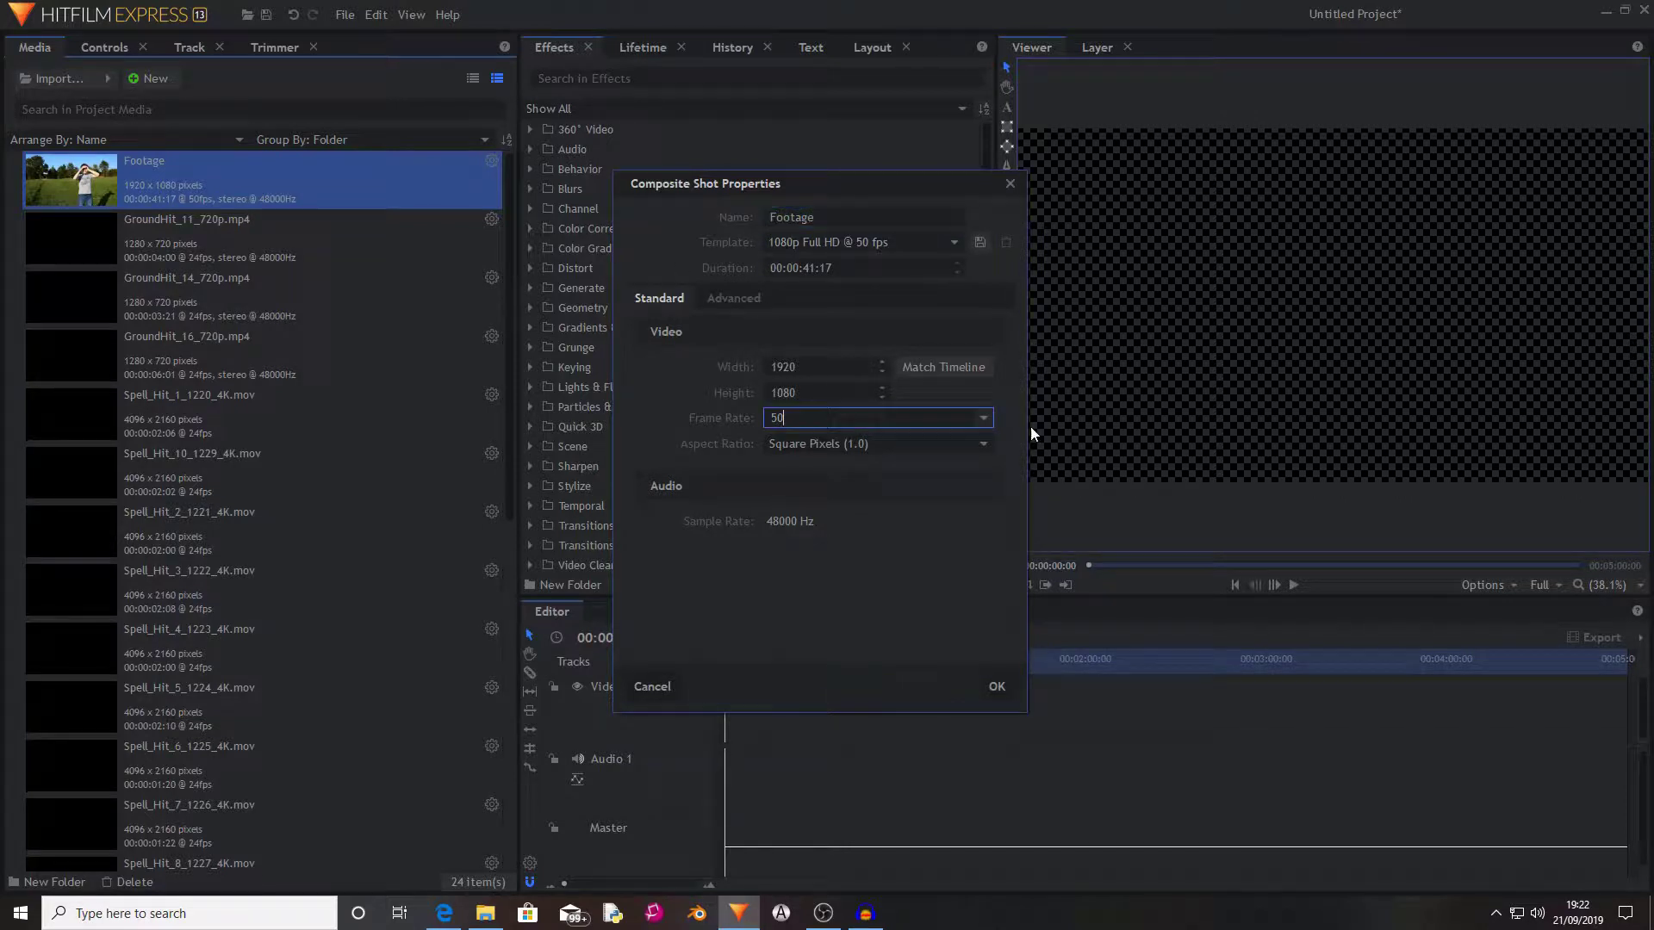
left_click(982, 419)
left_click(862, 537)
left_click(998, 686)
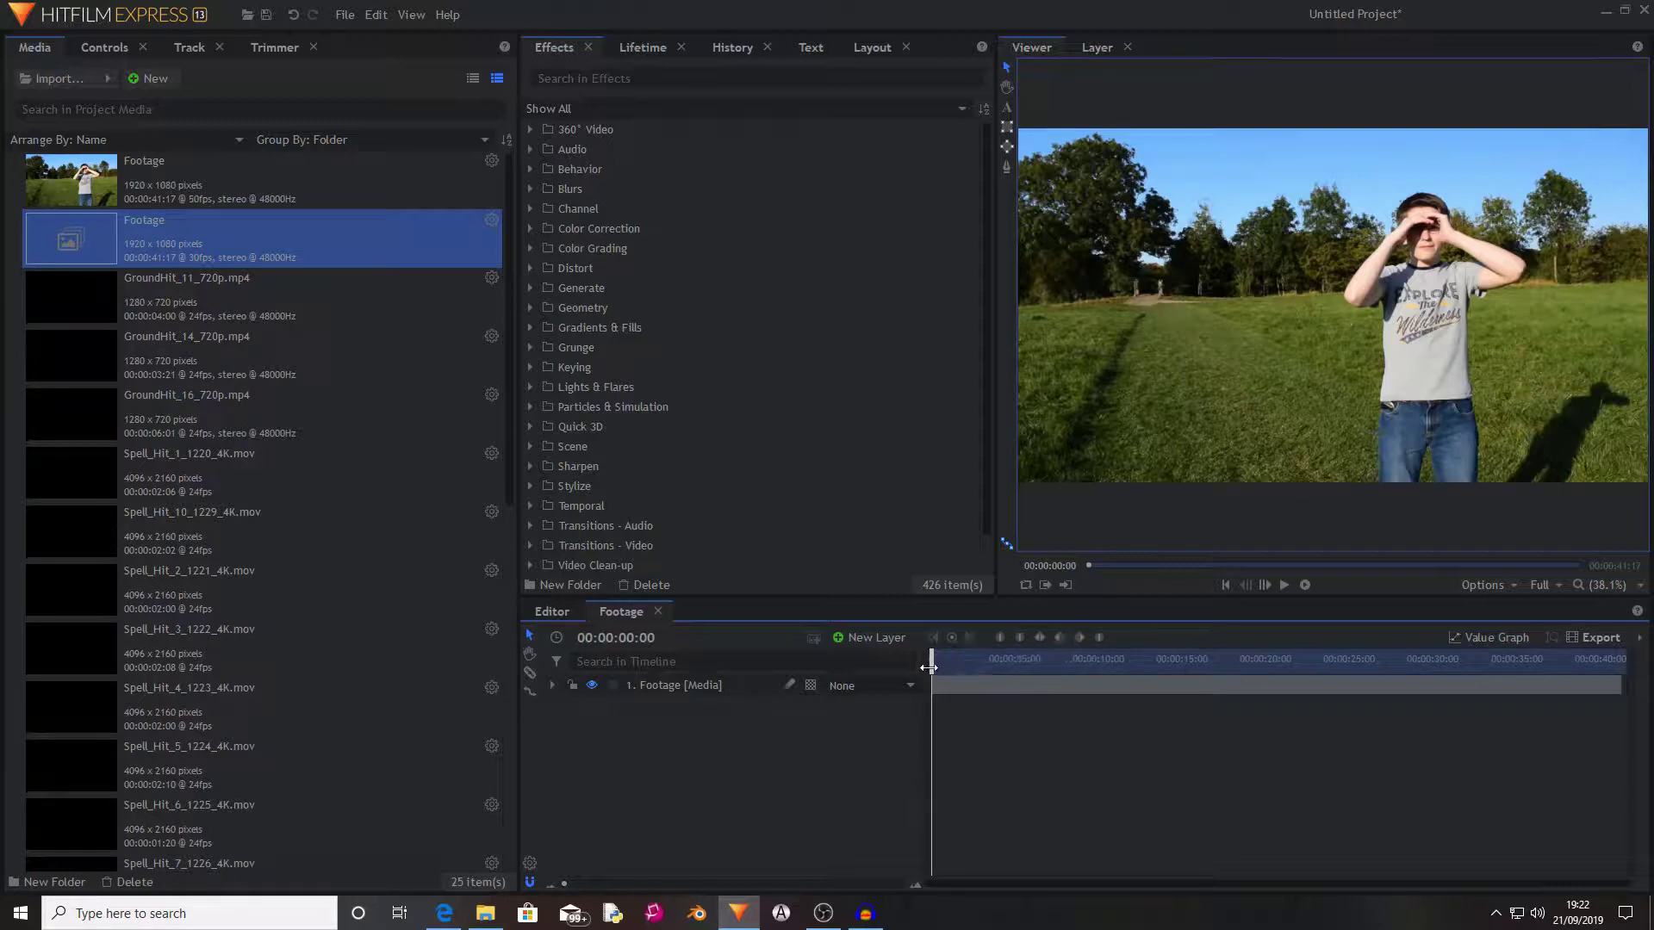
Mute the audio of the Footage layer in its layer properties.
left_click_drag(950, 667, 1191, 686)
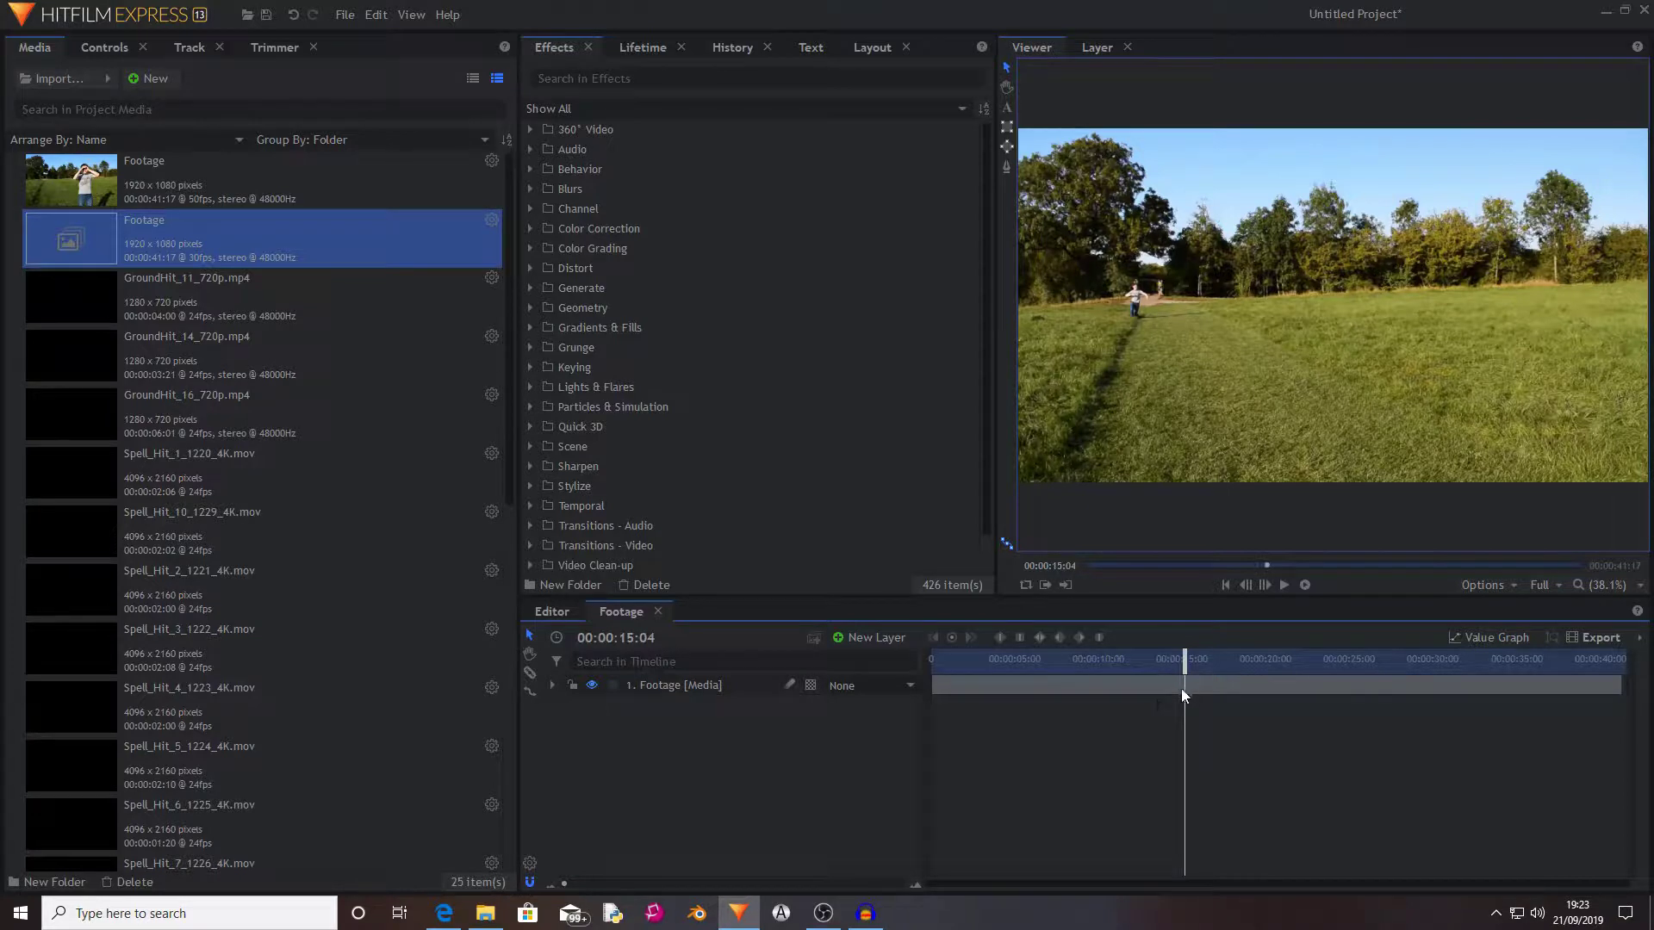
left_click_drag(1180, 685, 1552, 795)
left_click(689, 687)
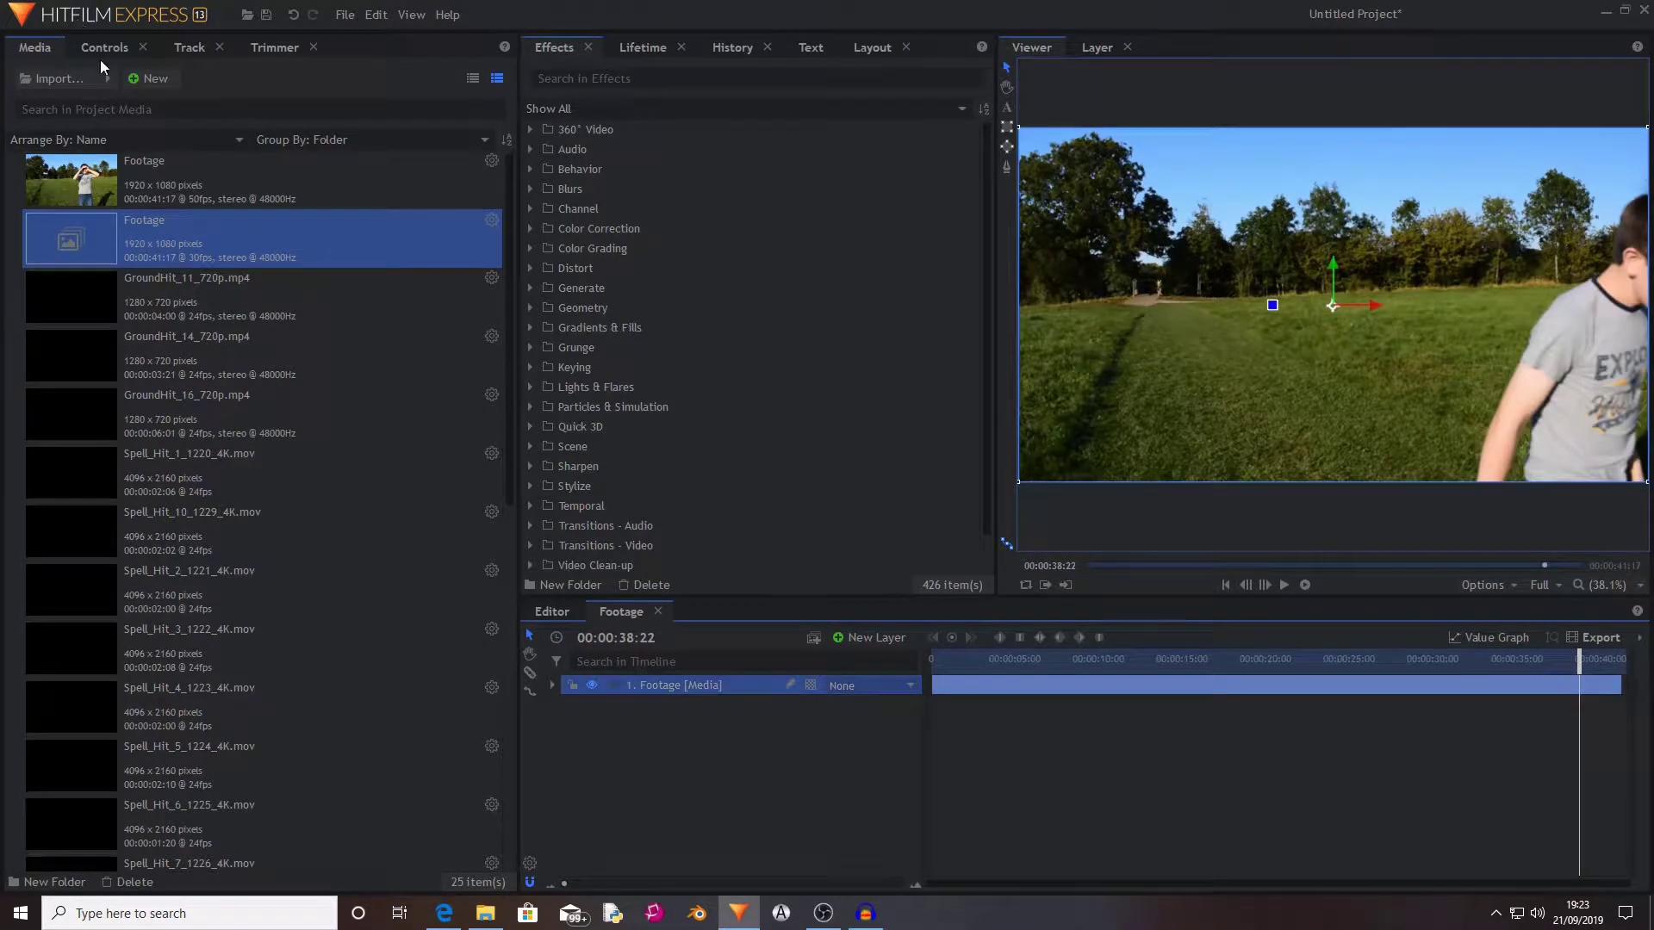
left_click(90, 41)
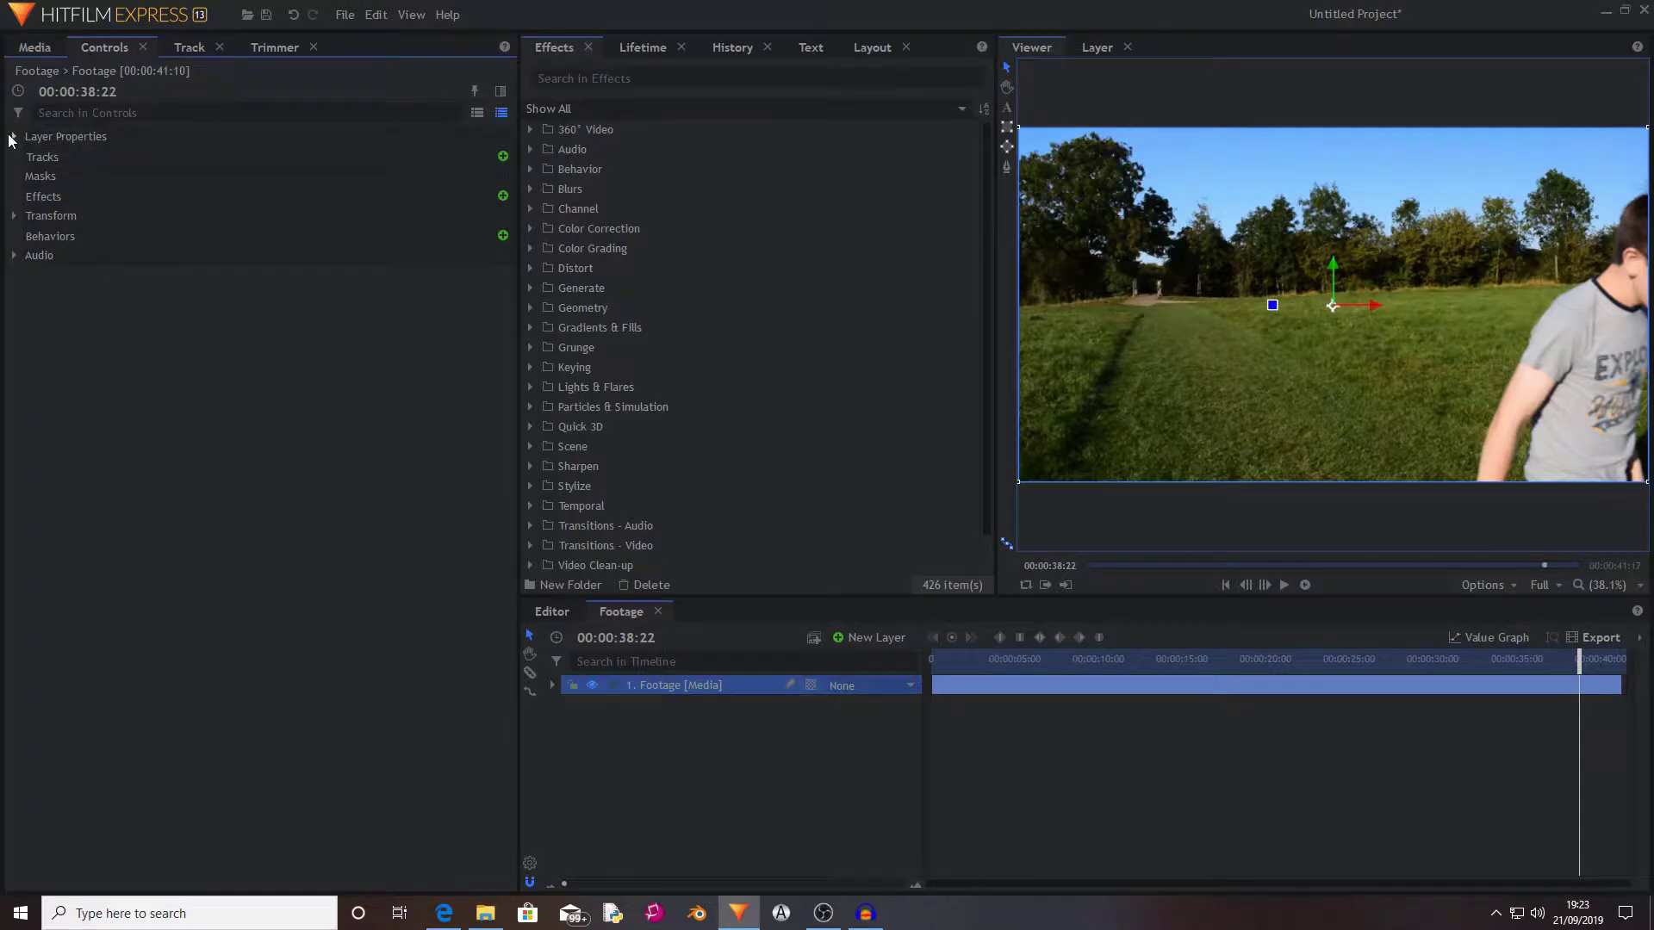
left_click(54, 138)
left_click(508, 176)
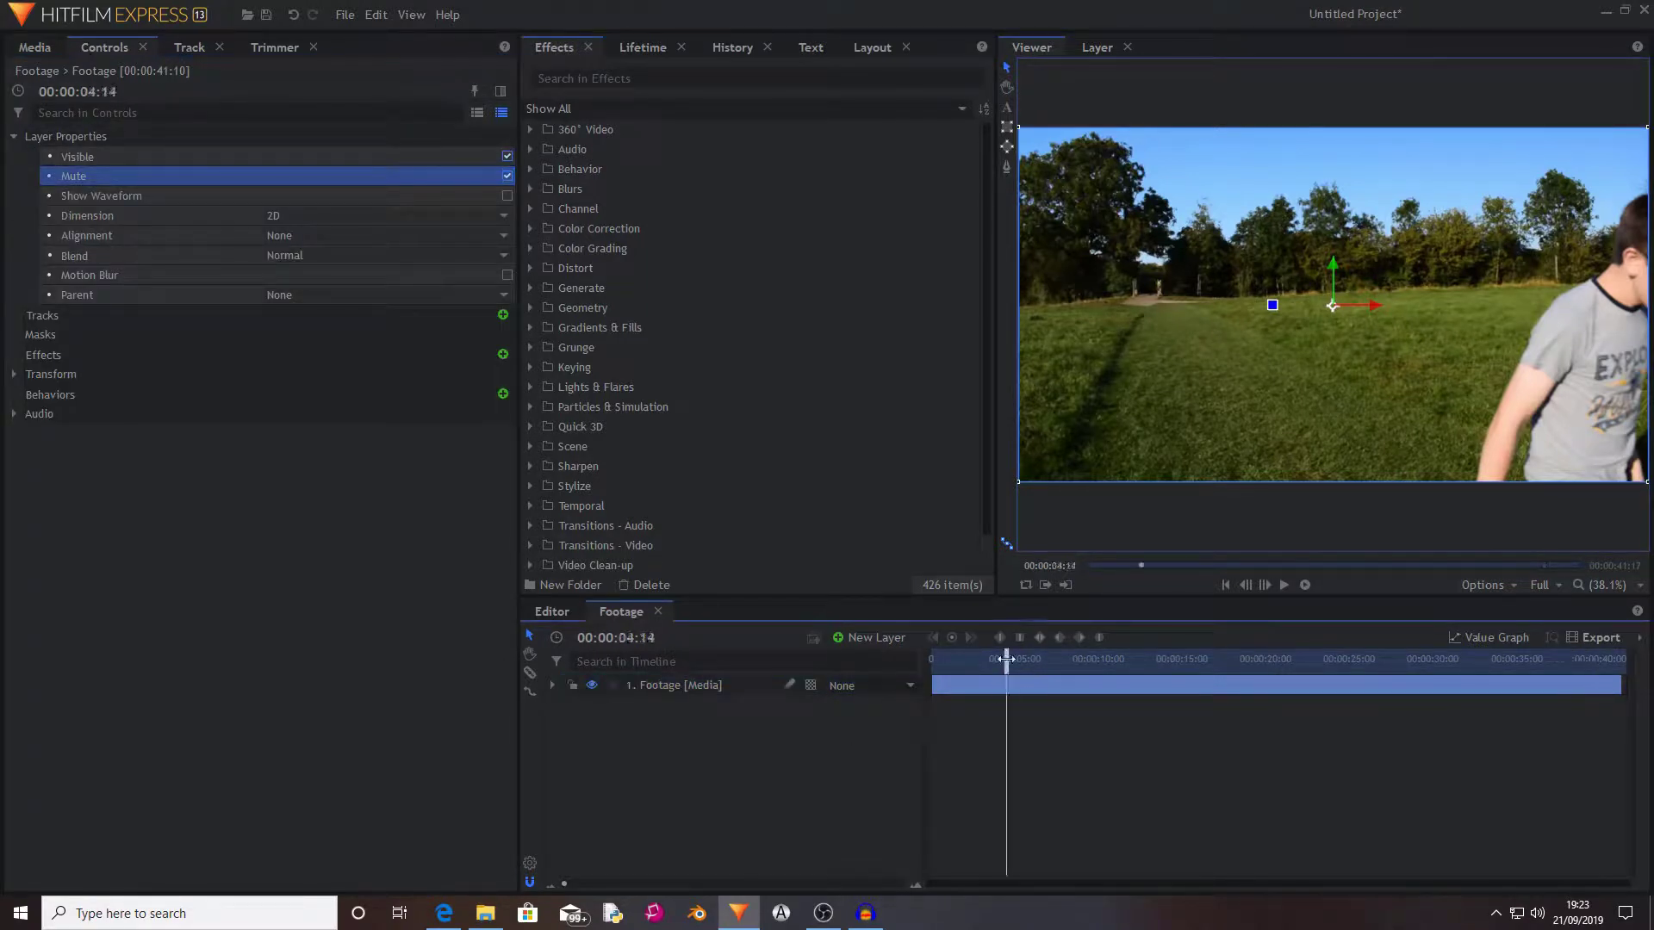
Slice the Footage layer at 00:00:05:04.
left_click_drag(1006, 659, 1085, 681)
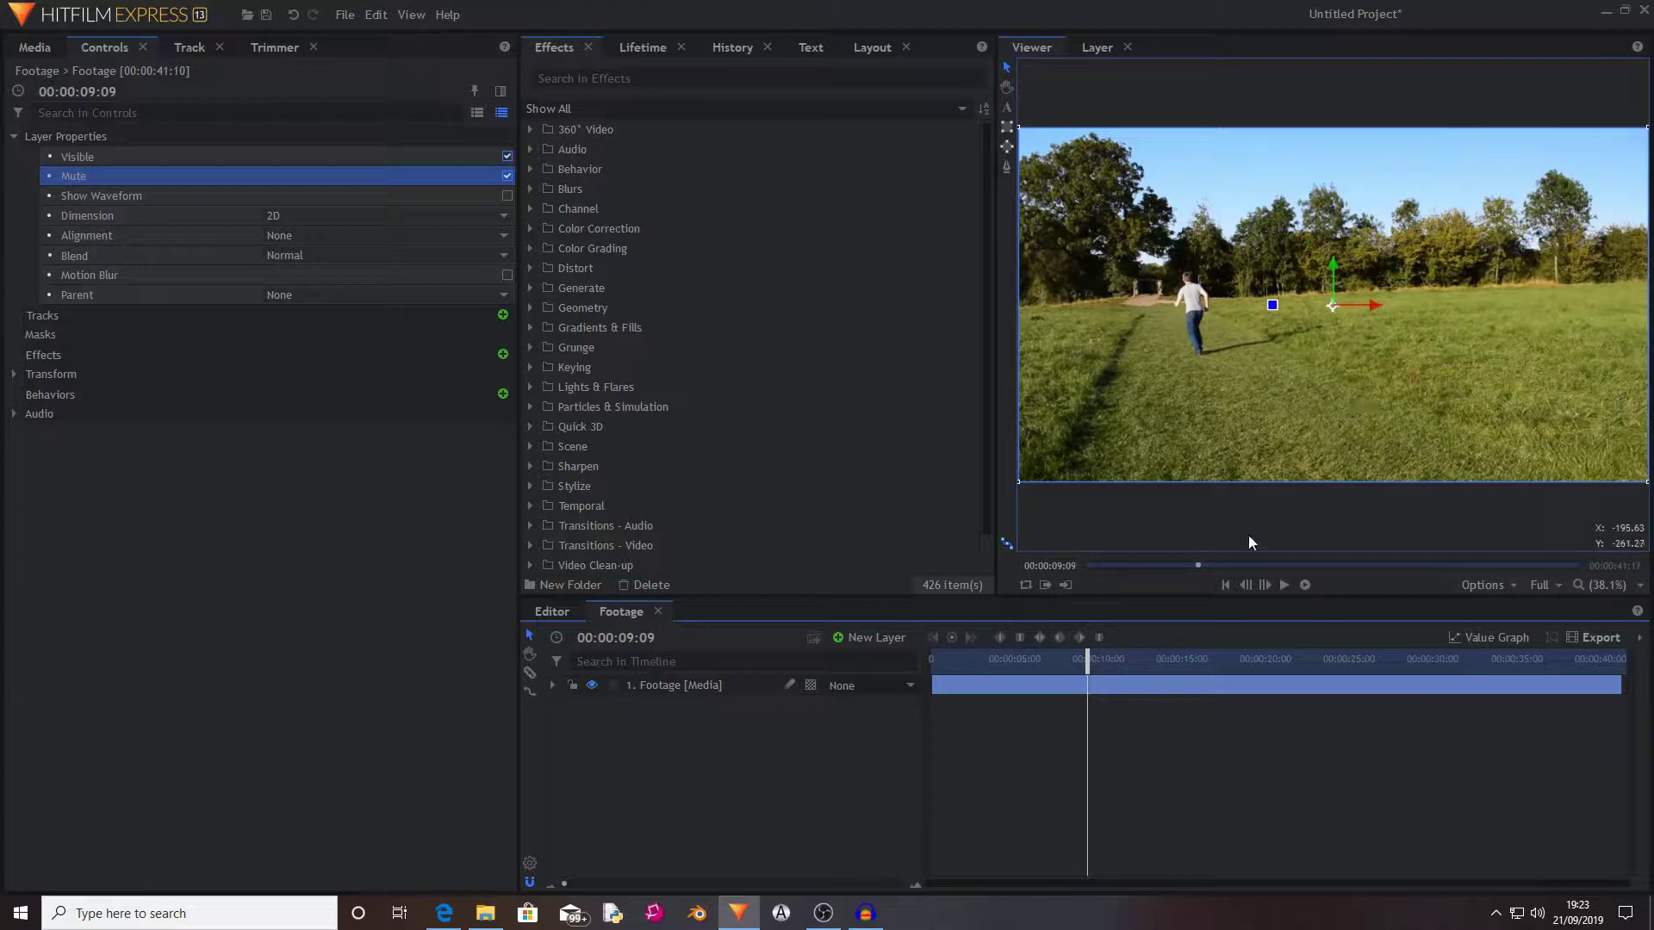
left_click_drag(1088, 660, 1018, 665)
left_click(1020, 683)
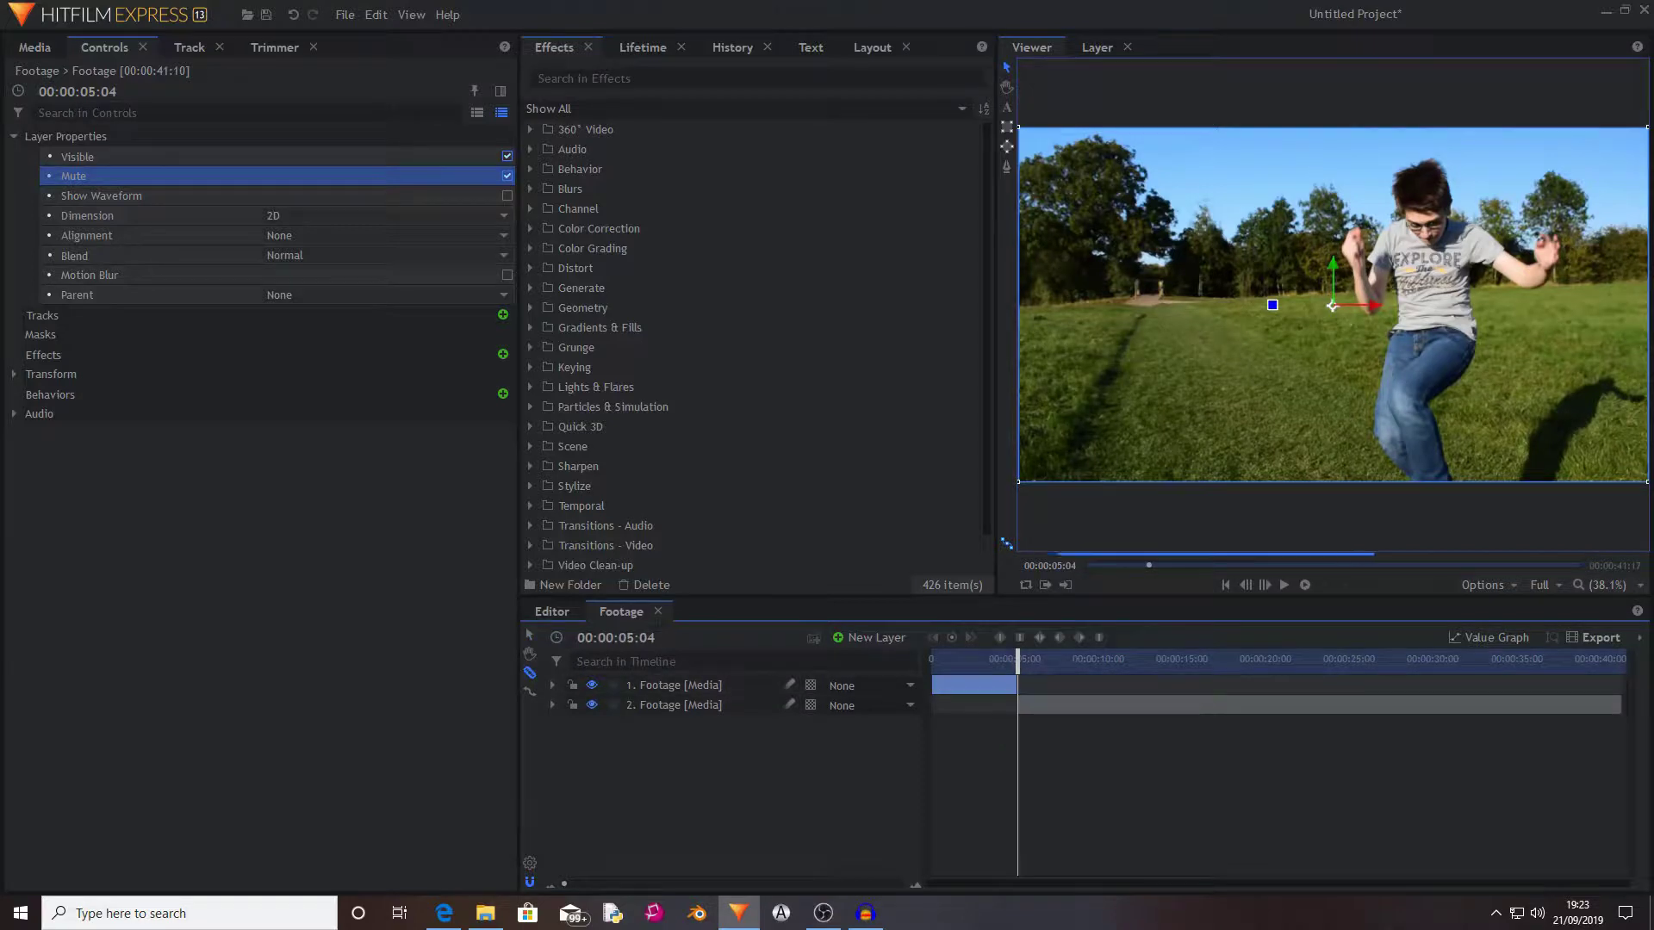
left_click(532, 635)
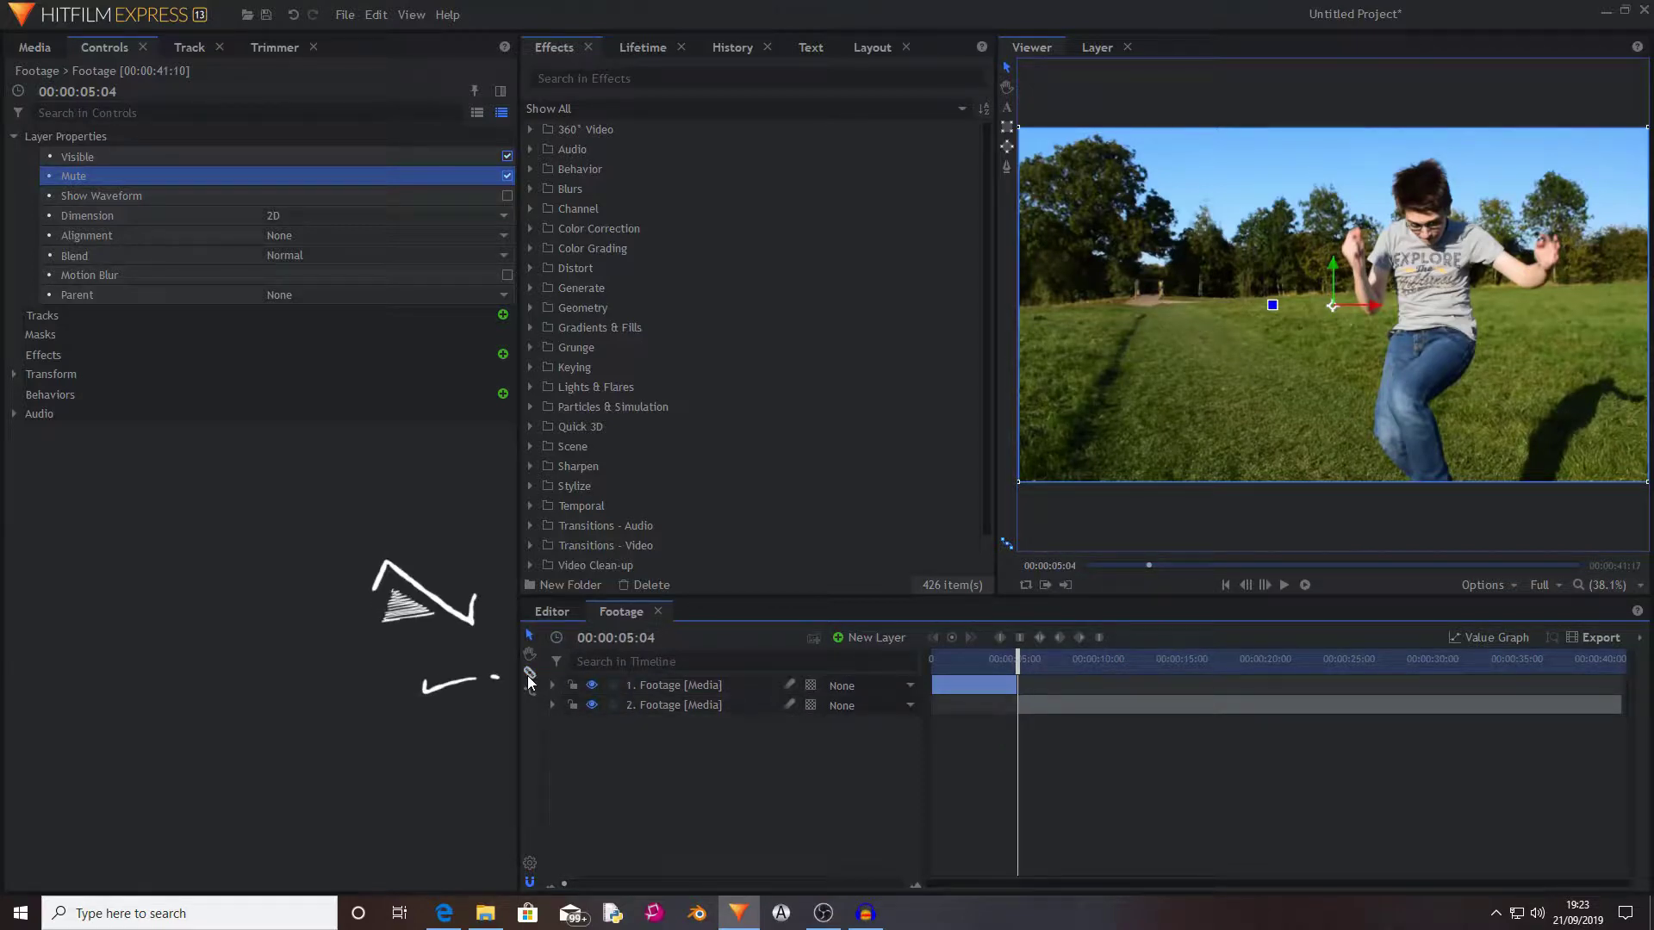
Slice the second Footage layer at 00:00:13:25 and delete the section between the two cuts.
left_click(995, 706)
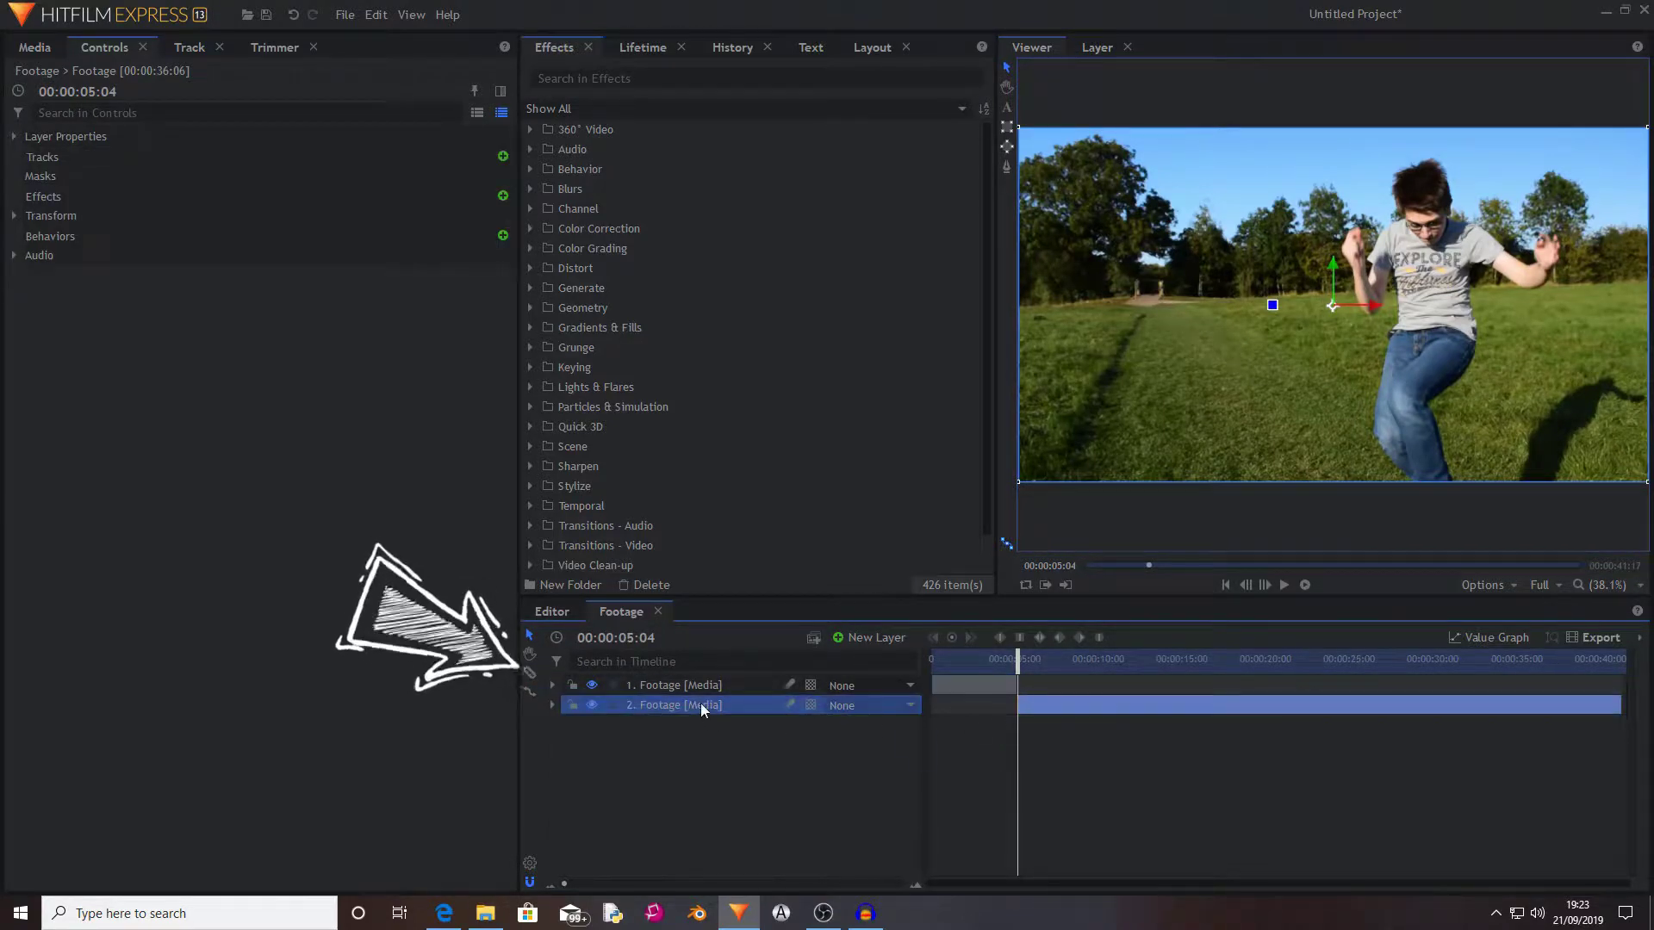
left_click_drag(1017, 659, 1163, 683)
left_click(530, 673)
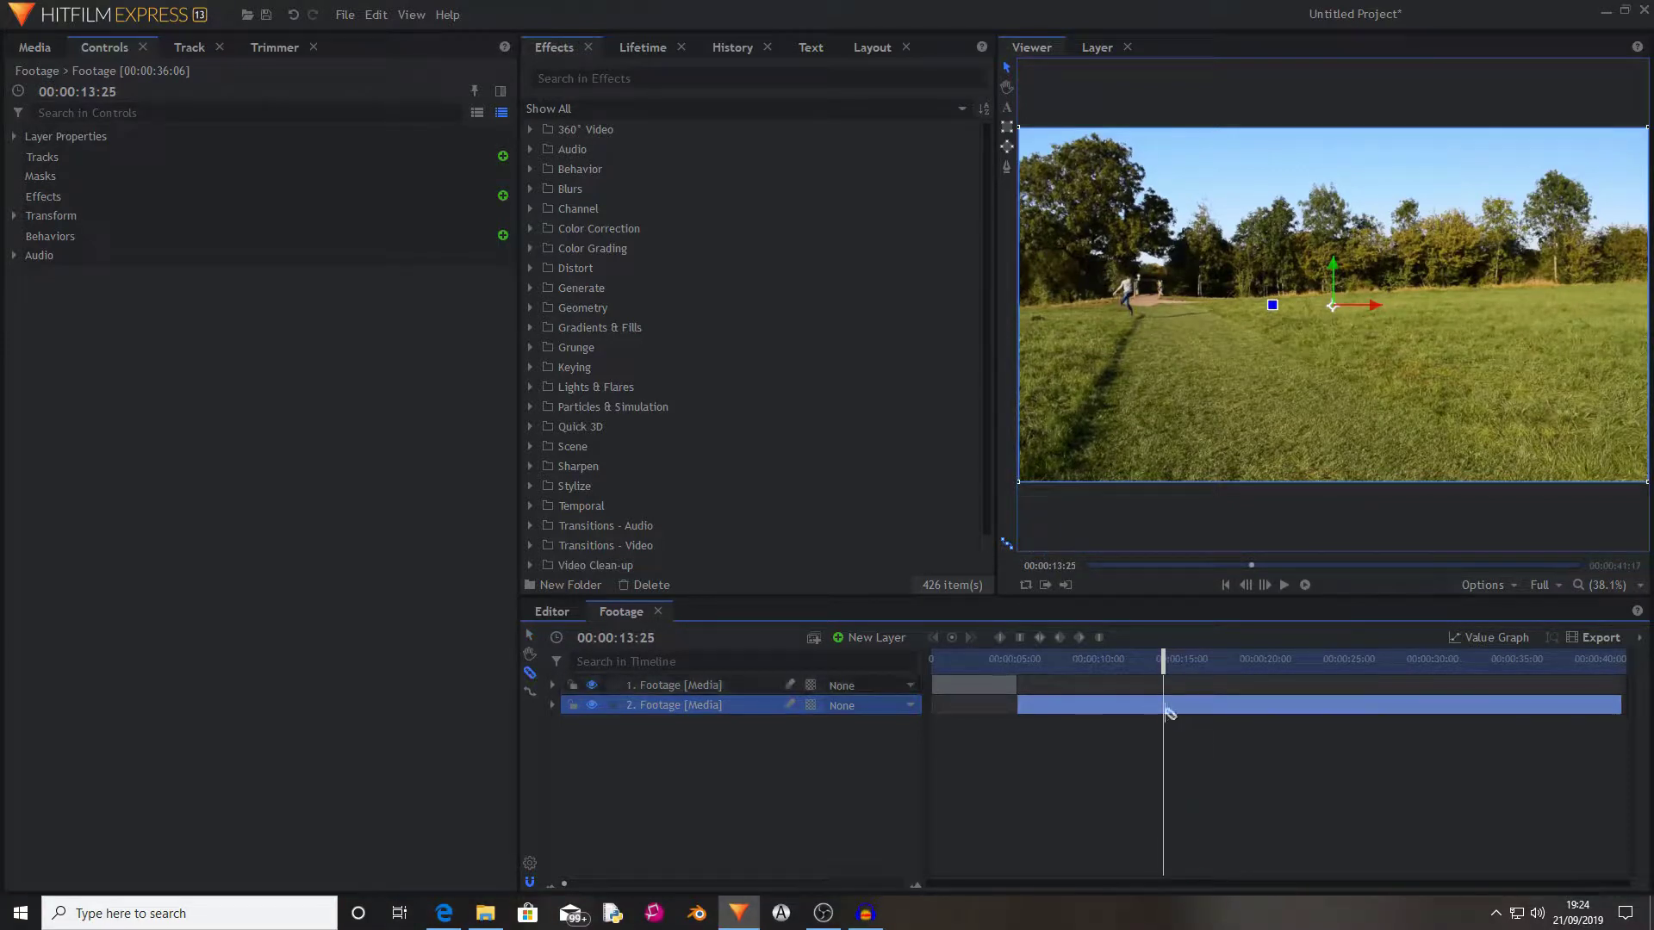
left_click(1162, 705)
left_click(528, 637)
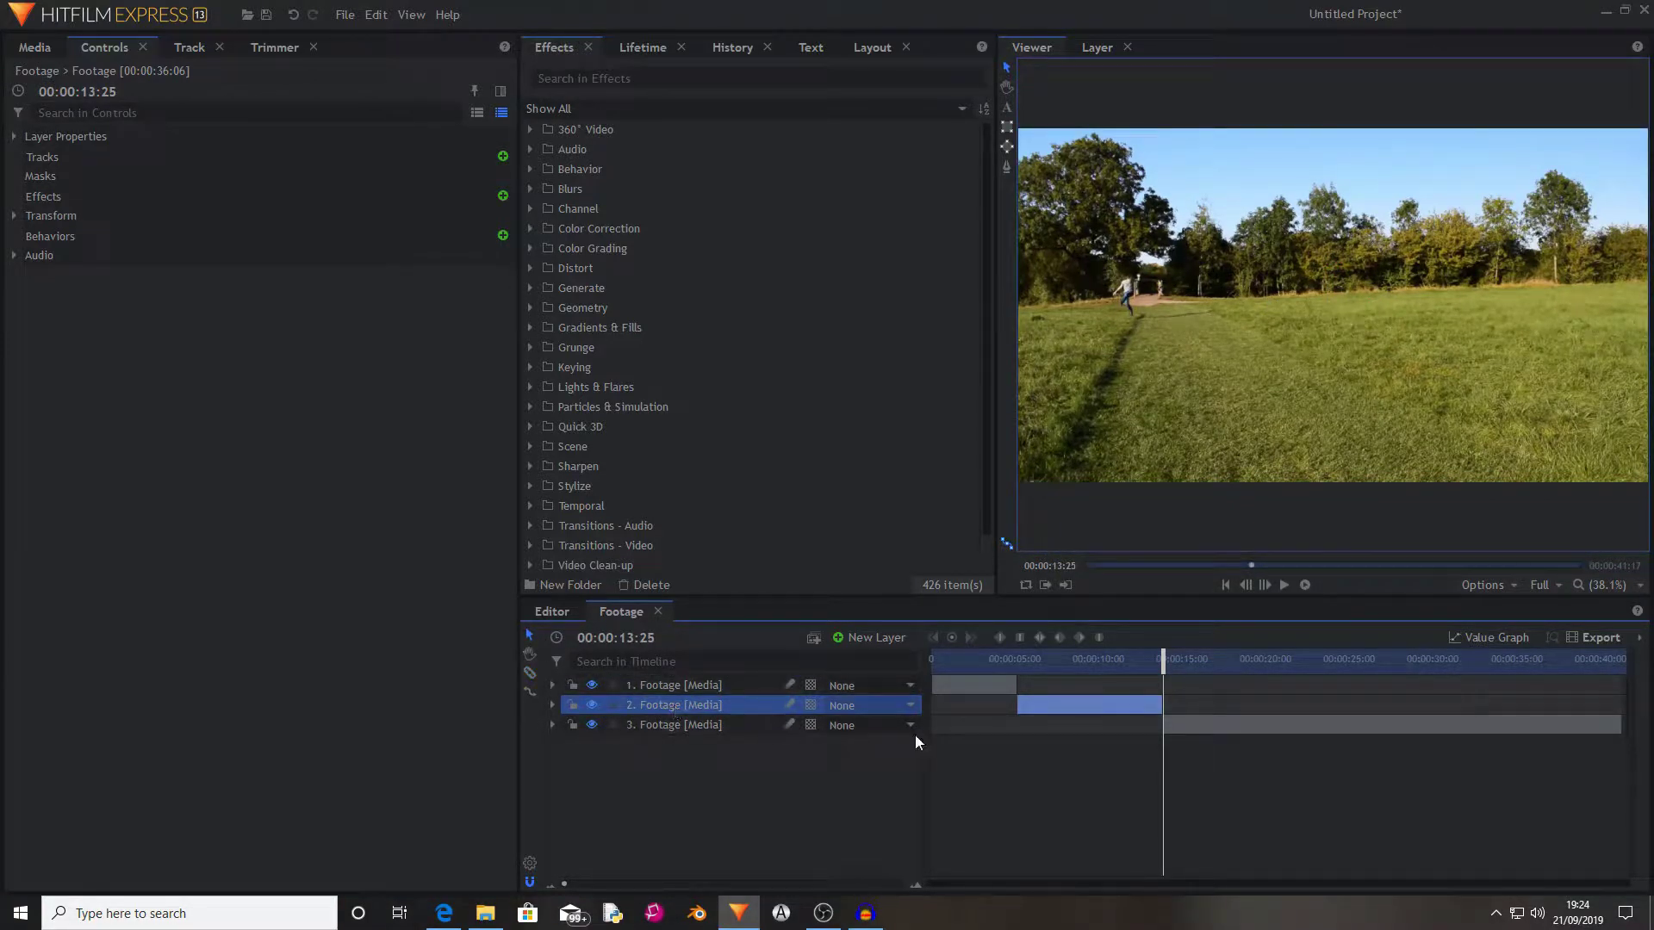
key("Delete")
Cut a second unwanted section out of the remaining footage and shift the clips earlier to close the gaps.
left_click_drag(1187, 708, 1155, 662)
key("ctrl+shift+d")
key("ctrl+shift+d")
left_click(689, 725)
key("Delete")
left_click_drag(1199, 724, 1128, 723)
Cut out the unwanted footage section ending at 00:00:21:03 and move the last clip up against the third one.
left_click_drag(1155, 662, 1284, 686)
left_click(529, 673)
left_click(1205, 724)
left_click(530, 673)
left_click(1284, 745)
left_click(530, 636)
left_click(723, 746)
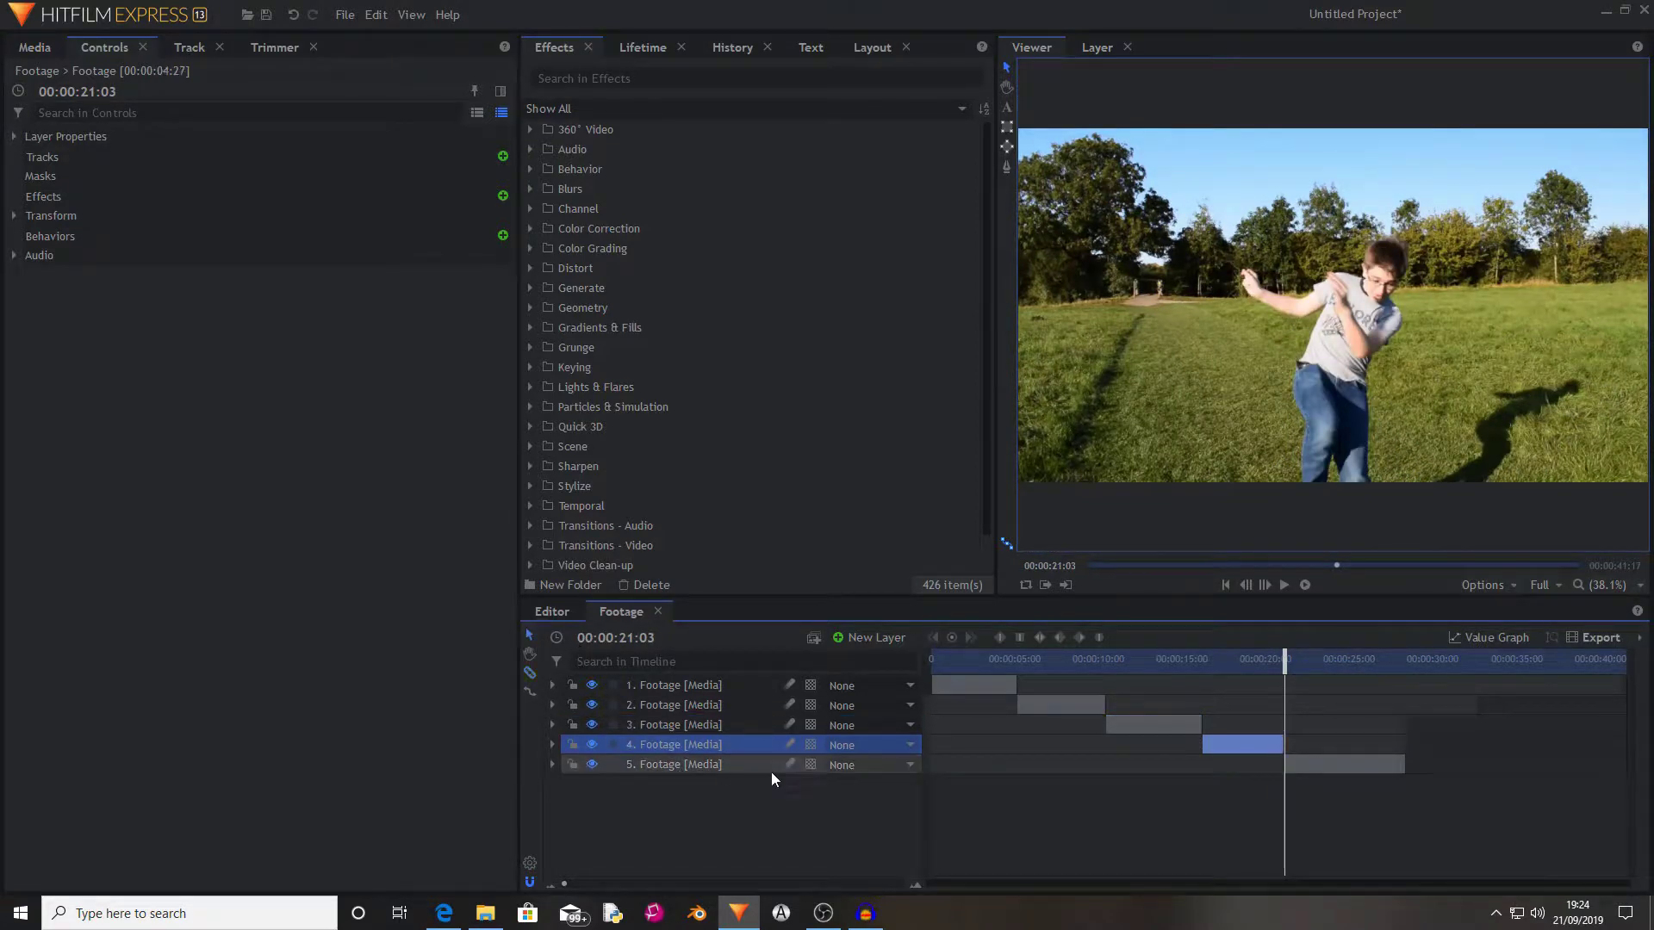
key("Delete")
left_click_drag(1299, 745, 1163, 750)
Set the composite shot's duration to 00:00:23:02 to match the end of the last clip.
left_click_drag(1273, 659, 1318, 674)
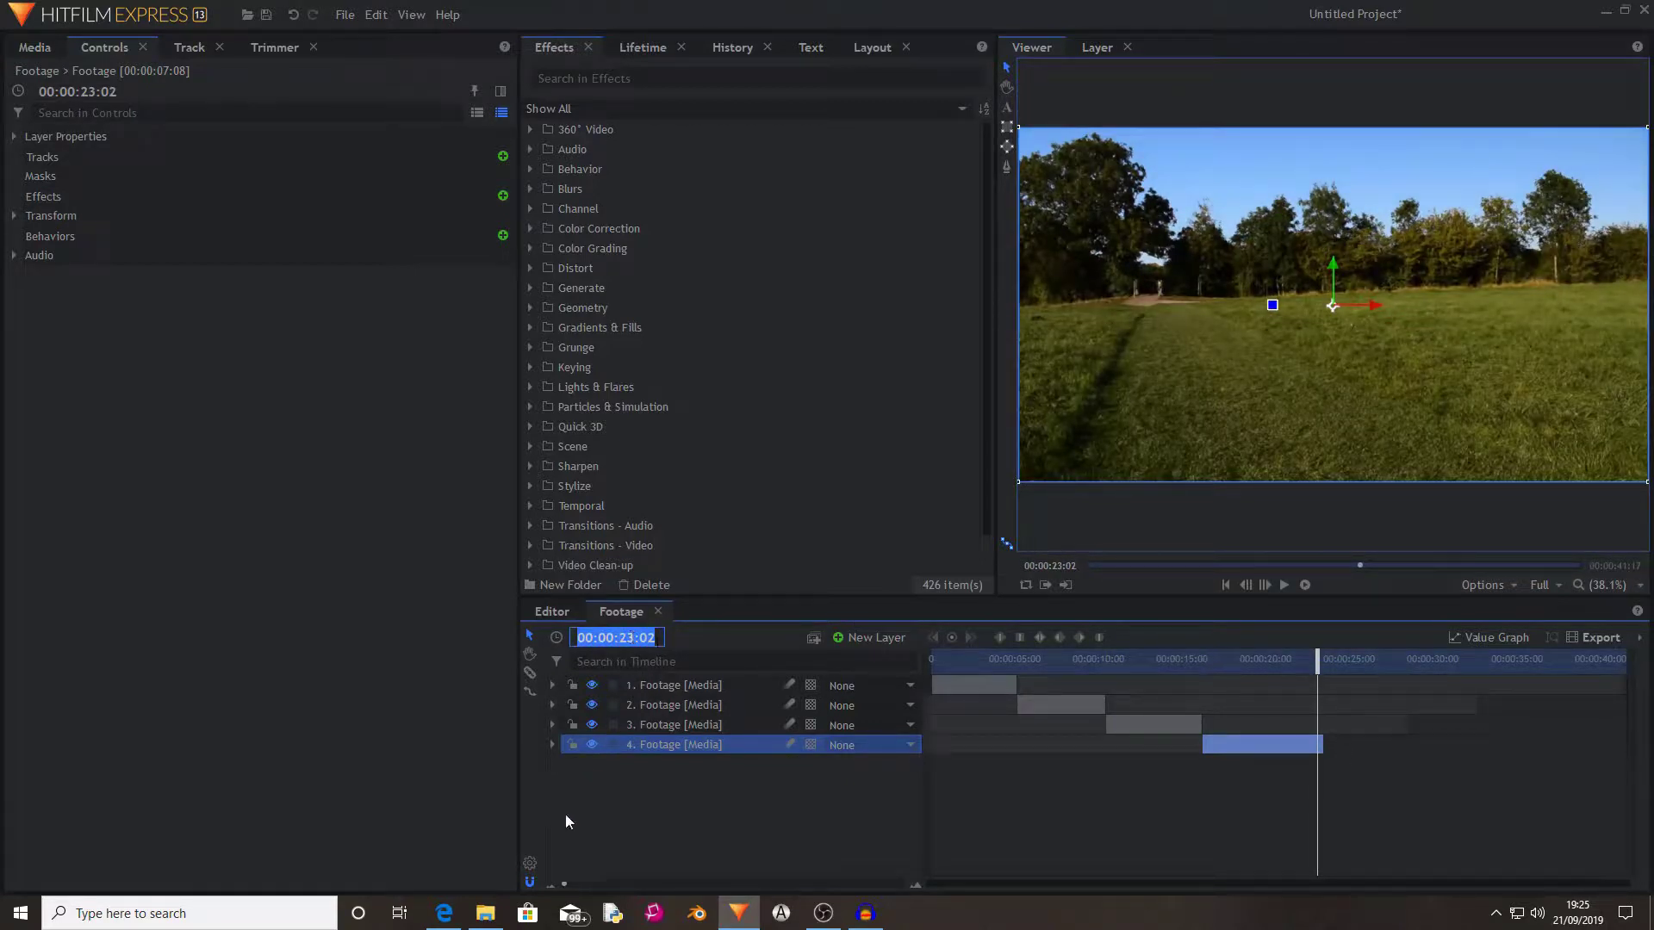
left_click(530, 864)
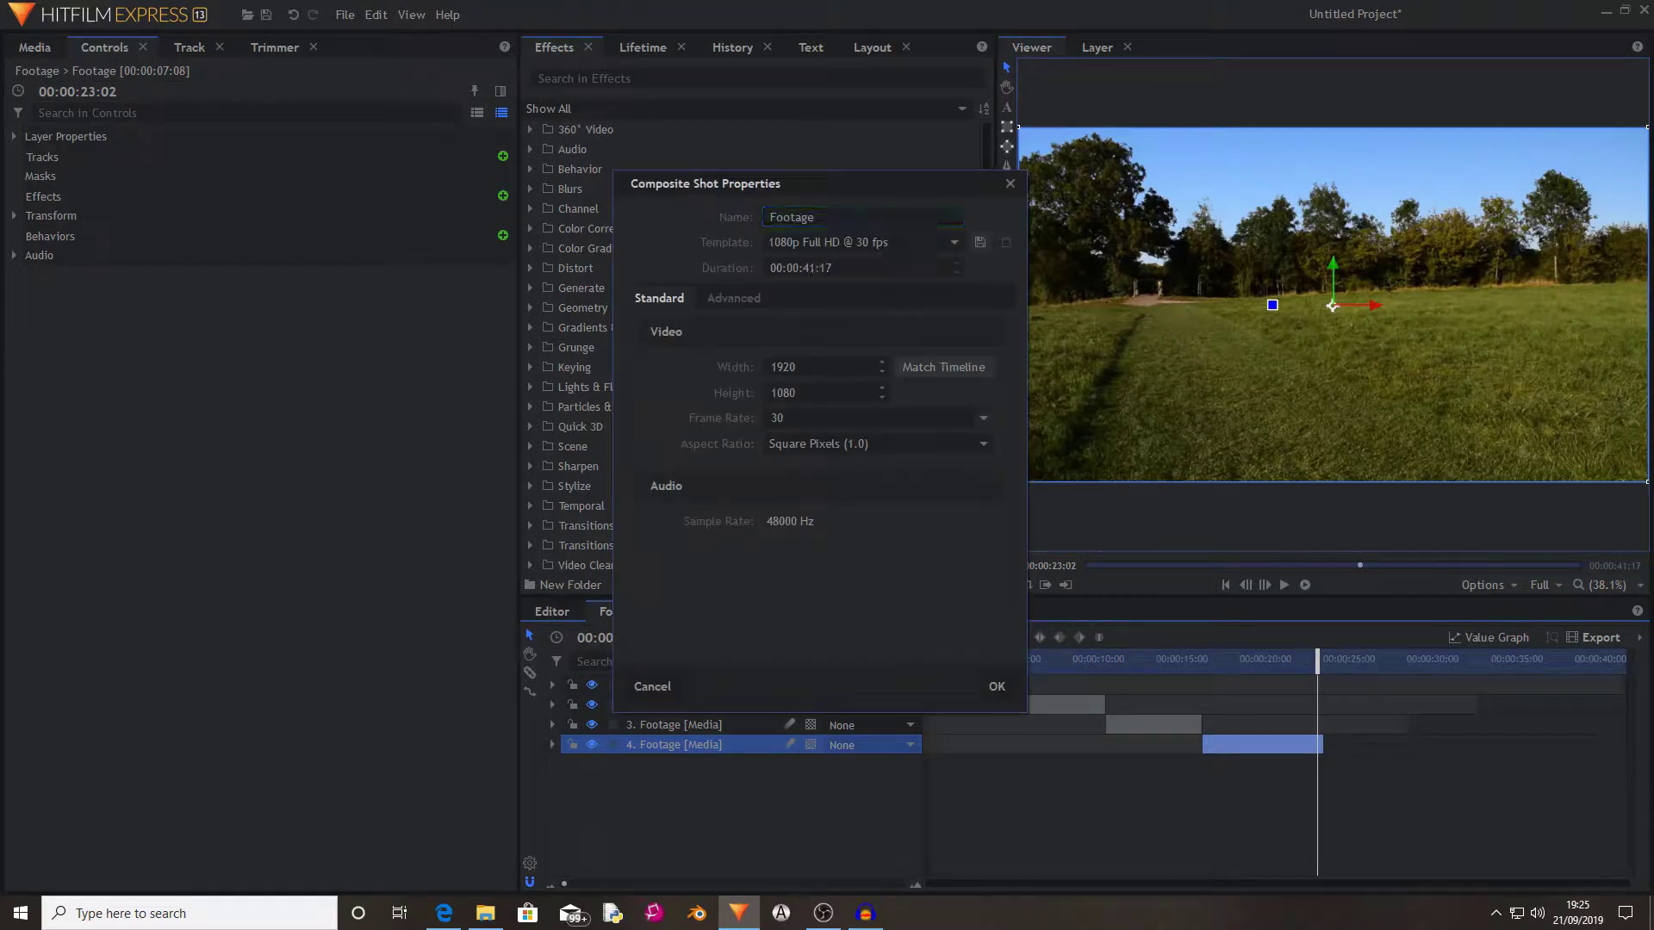
type("2302")
key("Return")
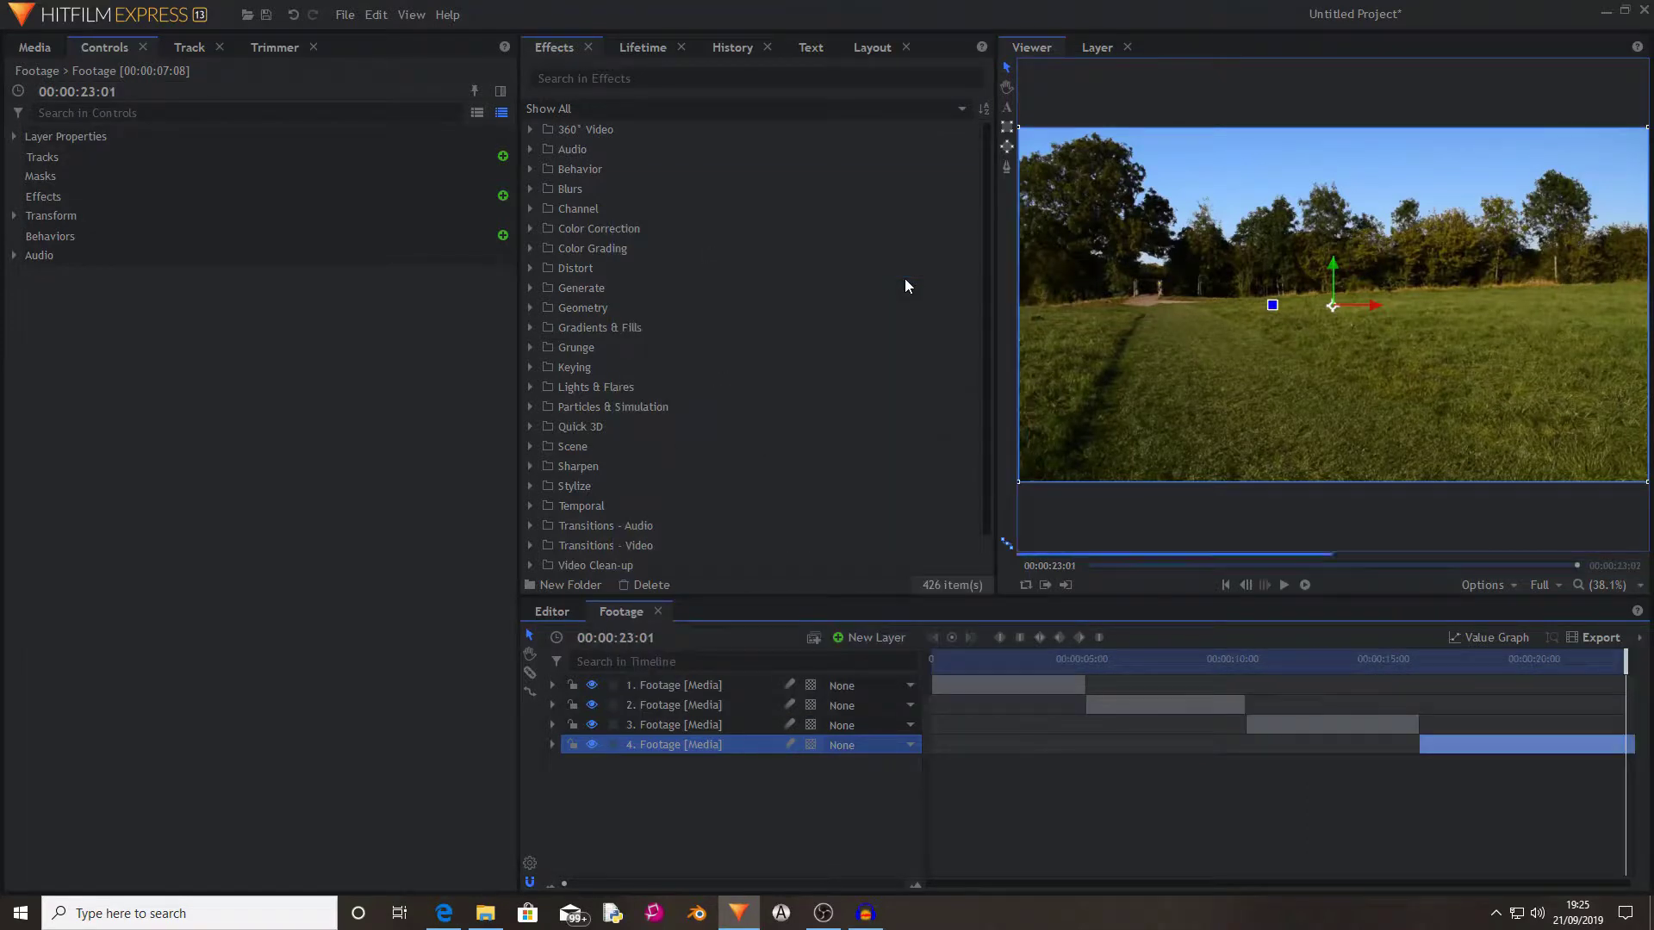
Search the effects for Curves and apply it to the second Footage layer.
left_click_drag(1212, 649, 1089, 657)
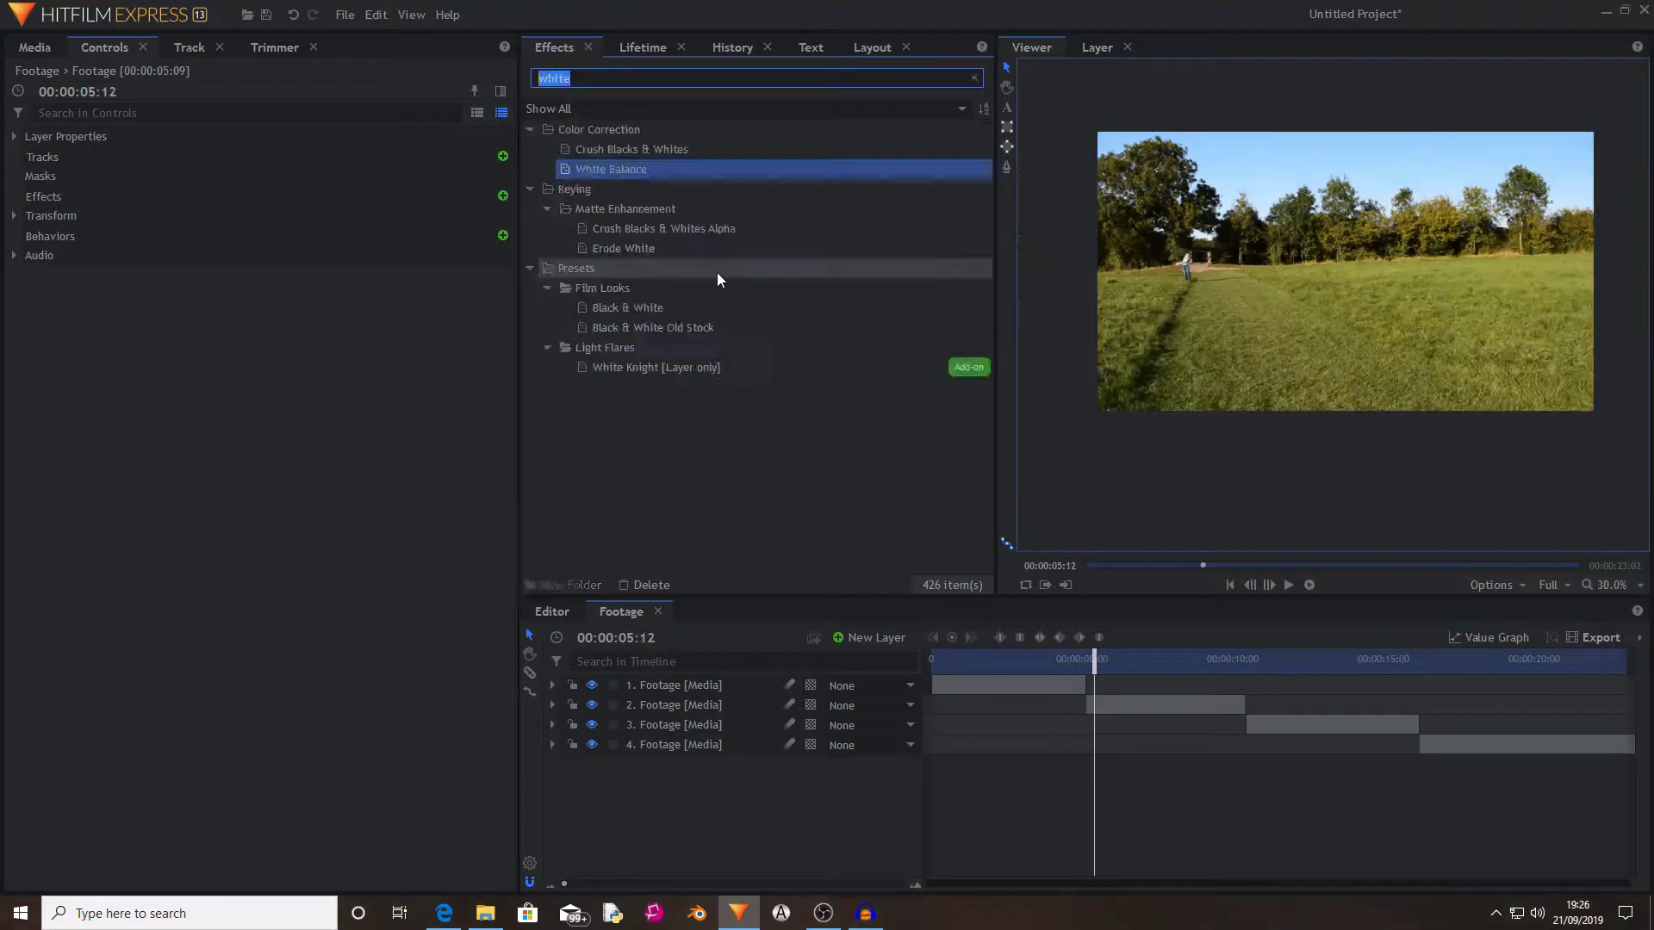
key("BackSpace")
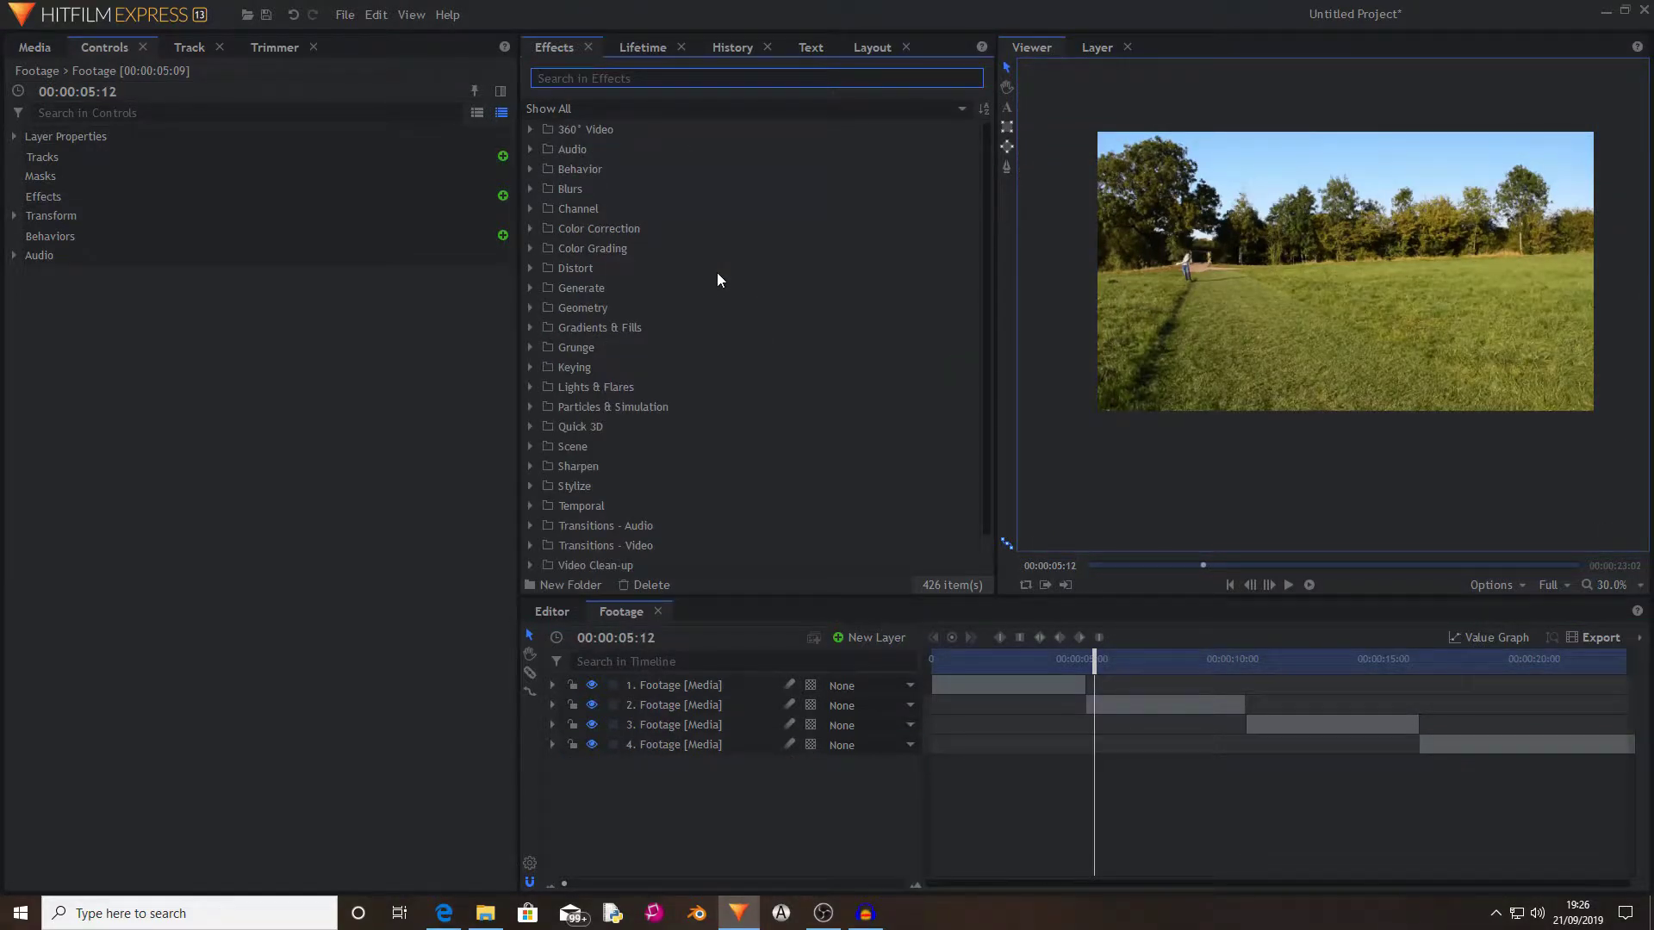
type("curves")
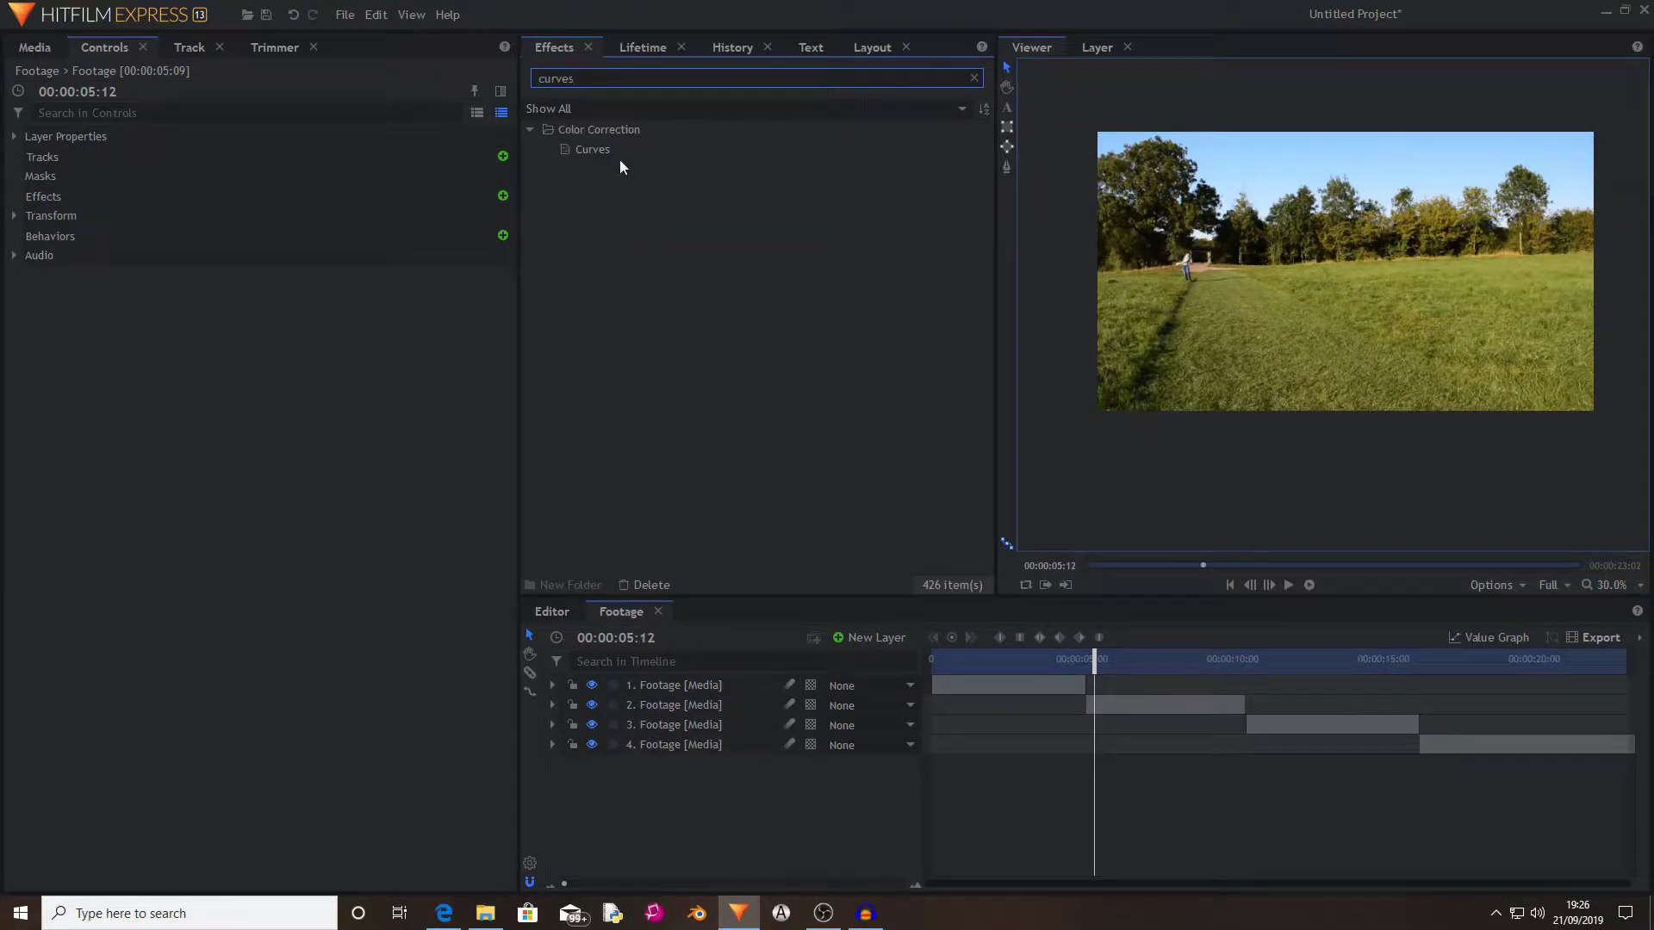
left_click_drag(619, 160, 733, 586)
left_click_drag(649, 705, 663, 701)
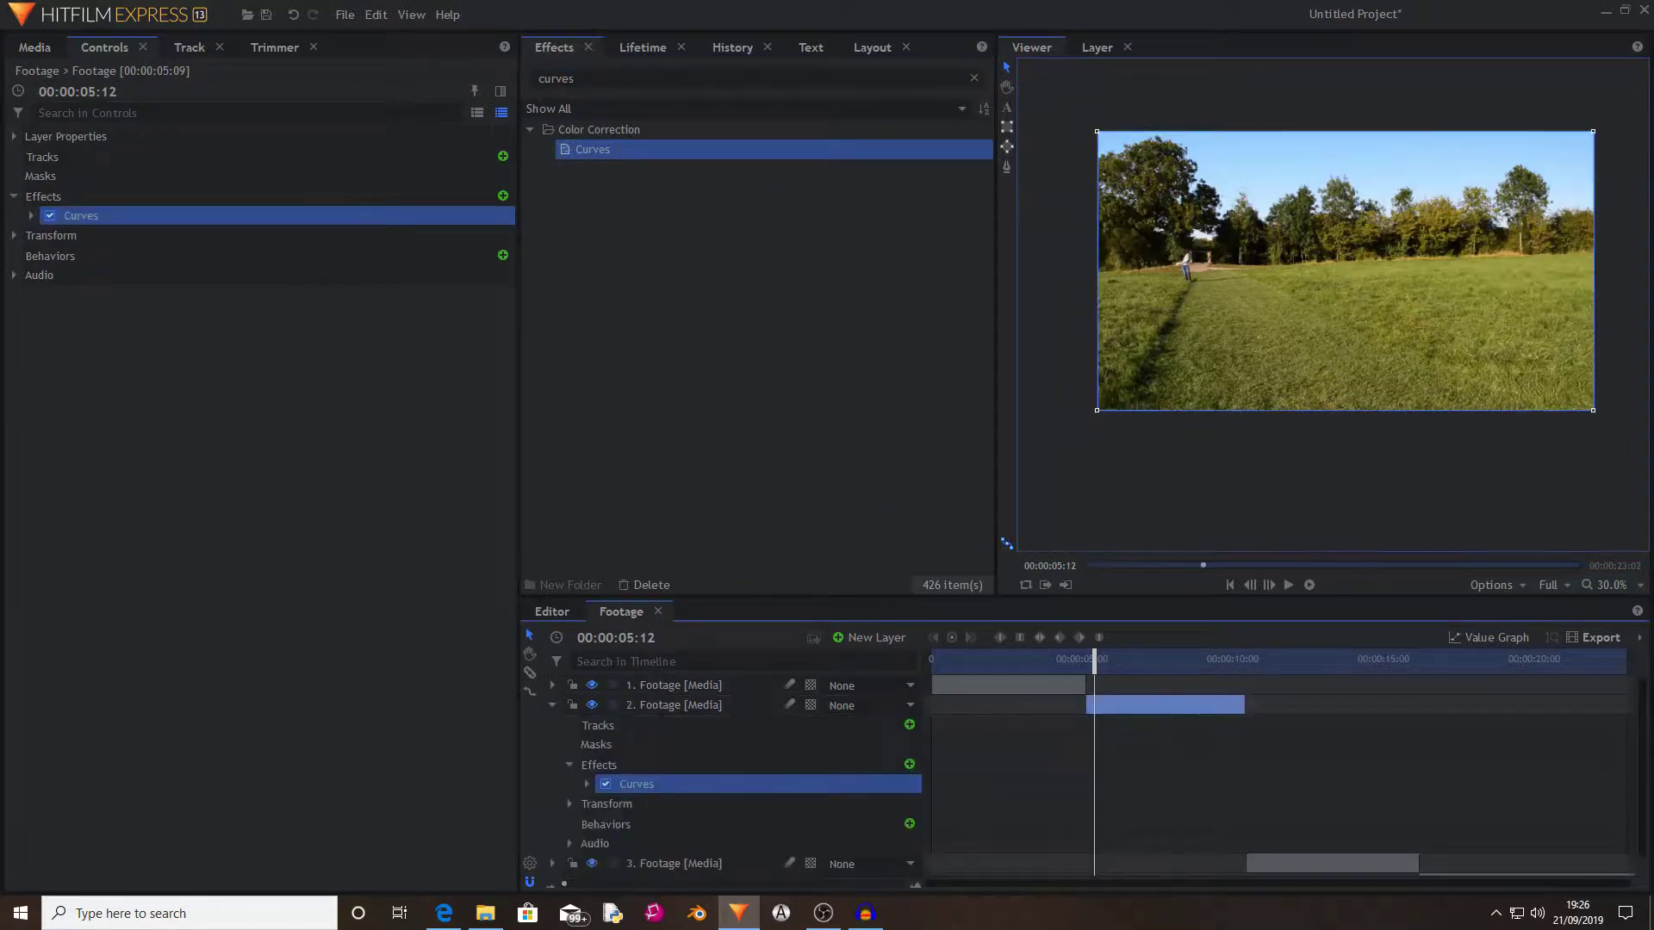
Adjust the black and white end points of the RGB curve in the second layer's Curves effect.
left_click(31, 216)
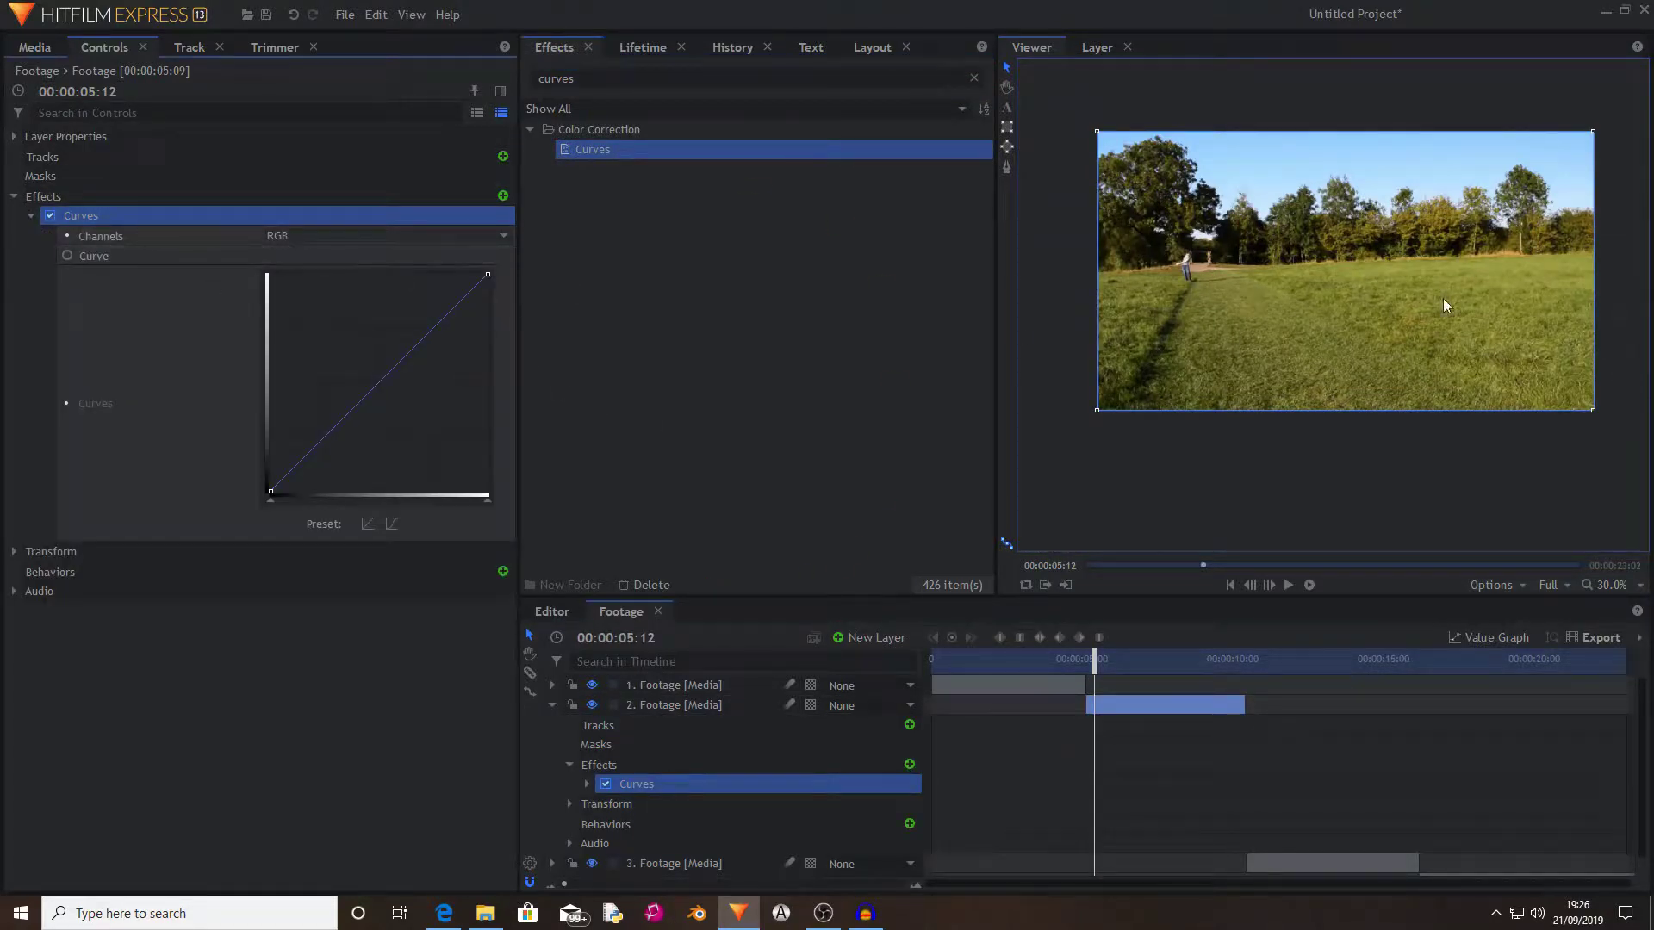
scroll(1398, 260, "up", 1)
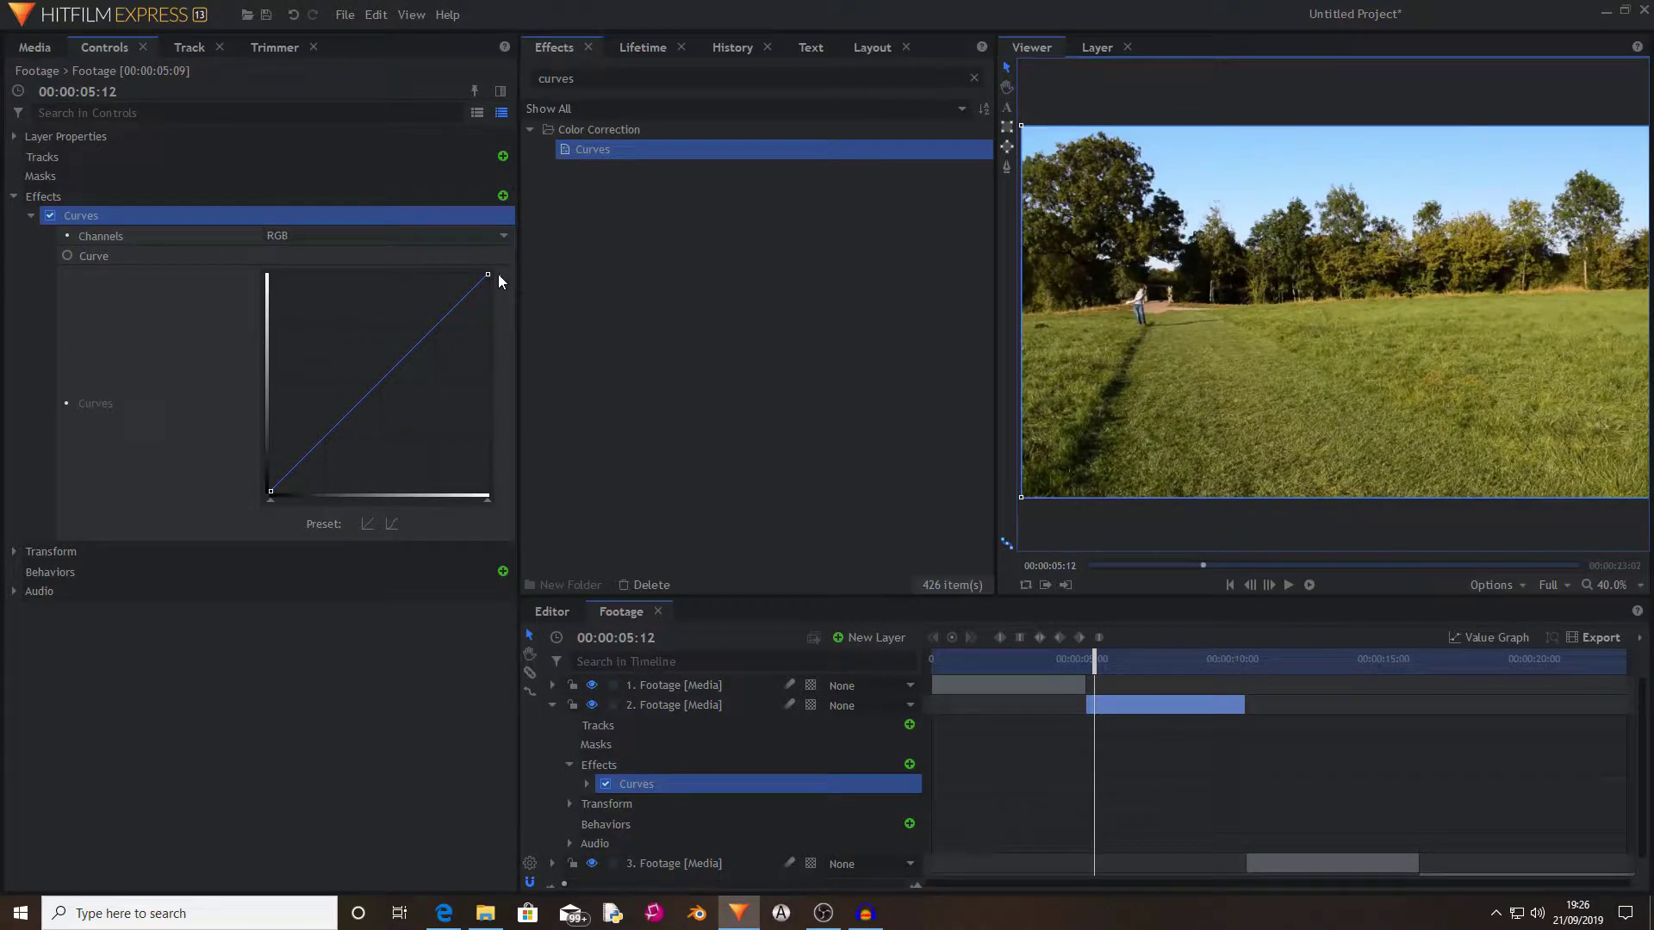
left_click_drag(485, 279, 496, 290)
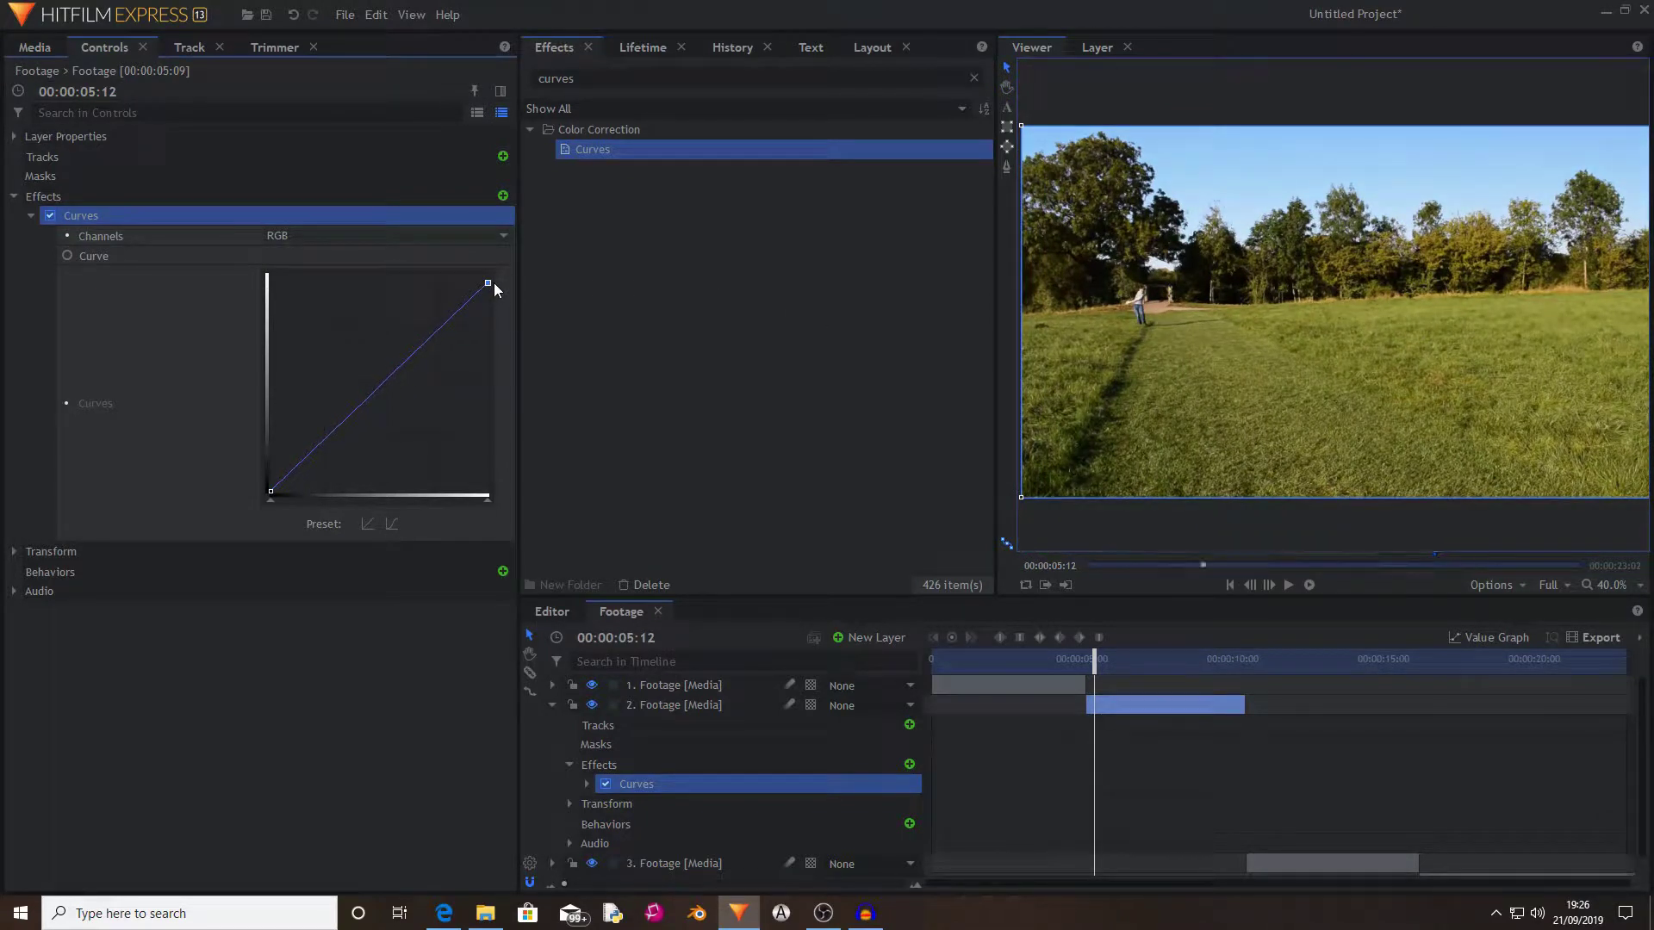
mouse_move(494, 270)
left_mouse_down()
mouse_move(432, 233)
mouse_move(495, 266)
left_mouse_up()
left_click_drag(273, 494, 281, 494)
Add a midpoint to the Green curve and raise the midtones of the Blue curve with a point of its own.
left_click(379, 237)
left_click(286, 302)
left_click(390, 369)
left_click(334, 237)
left_click(275, 330)
left_click_drag(385, 377, 368, 361)
left_click_drag(1094, 659, 1089, 650)
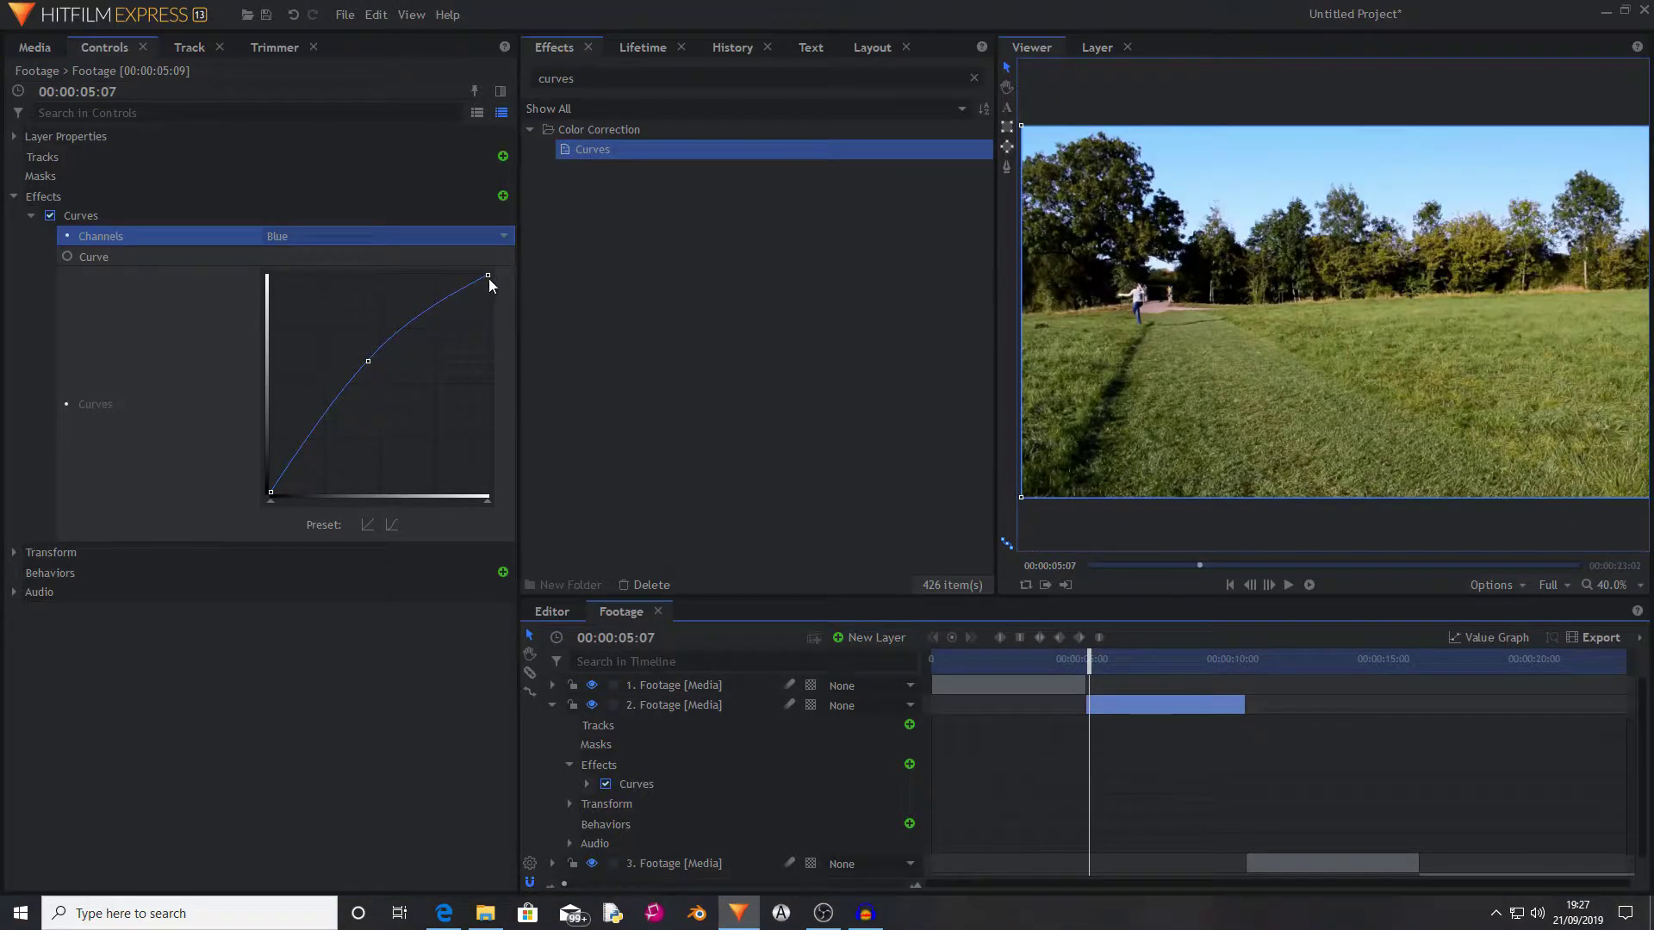
mouse_move(489, 276)
left_mouse_down()
mouse_move(460, 246)
mouse_move(520, 272)
mouse_move(503, 296)
mouse_move(509, 282)
left_mouse_up()
Raise the Green curve's midpoint to brighten the green midtones, and collapse the second Footage layer.
left_click(378, 238)
left_click(379, 307)
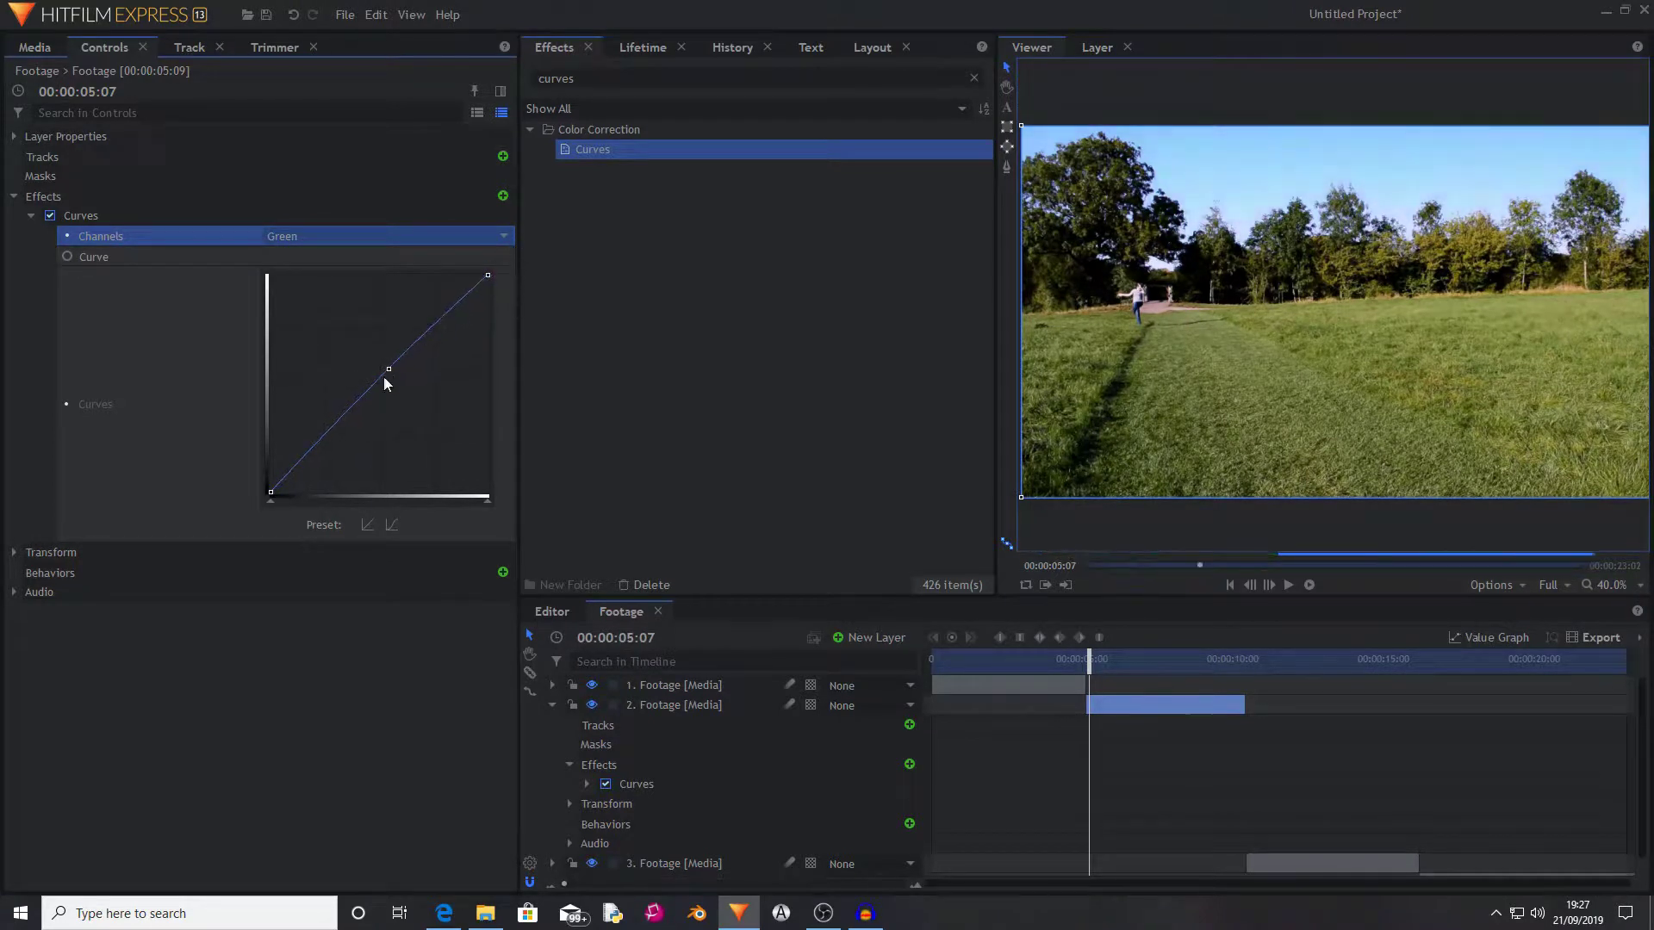
left_click_drag(391, 372, 382, 370)
left_click_drag(1089, 660, 1104, 660)
left_click(552, 705)
scroll(1242, 305, "down", 1)
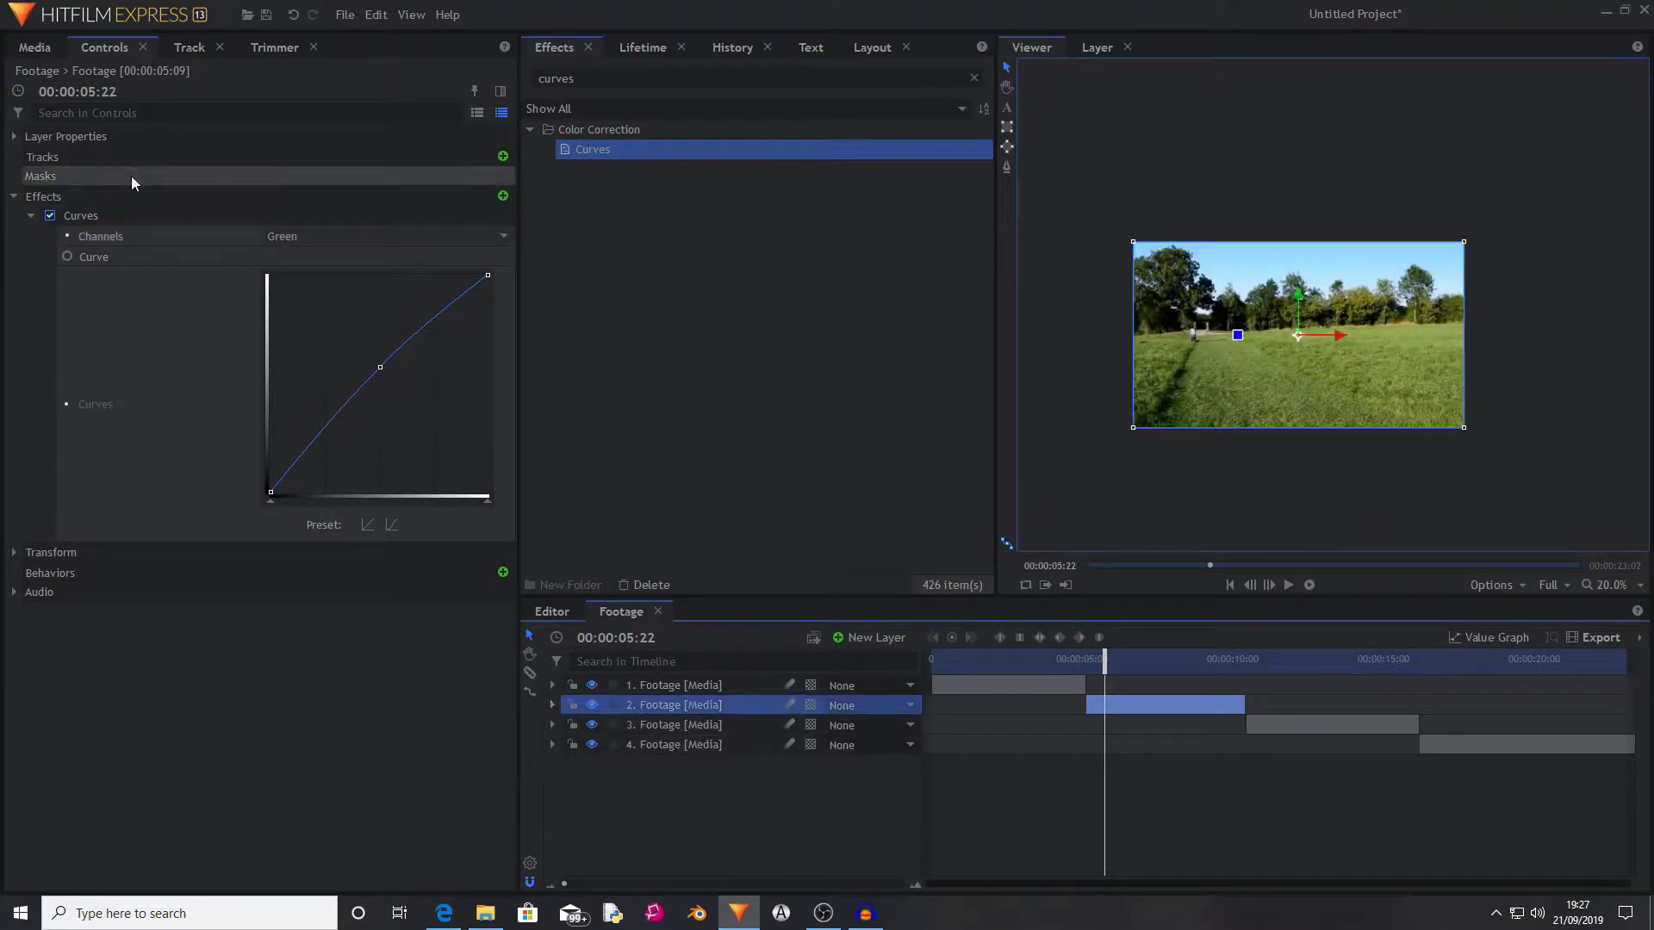
Copy the Curves effect from the second Footage layer and paste it onto the third.
left_click(129, 214)
right_click(129, 215)
left_click(515, 351)
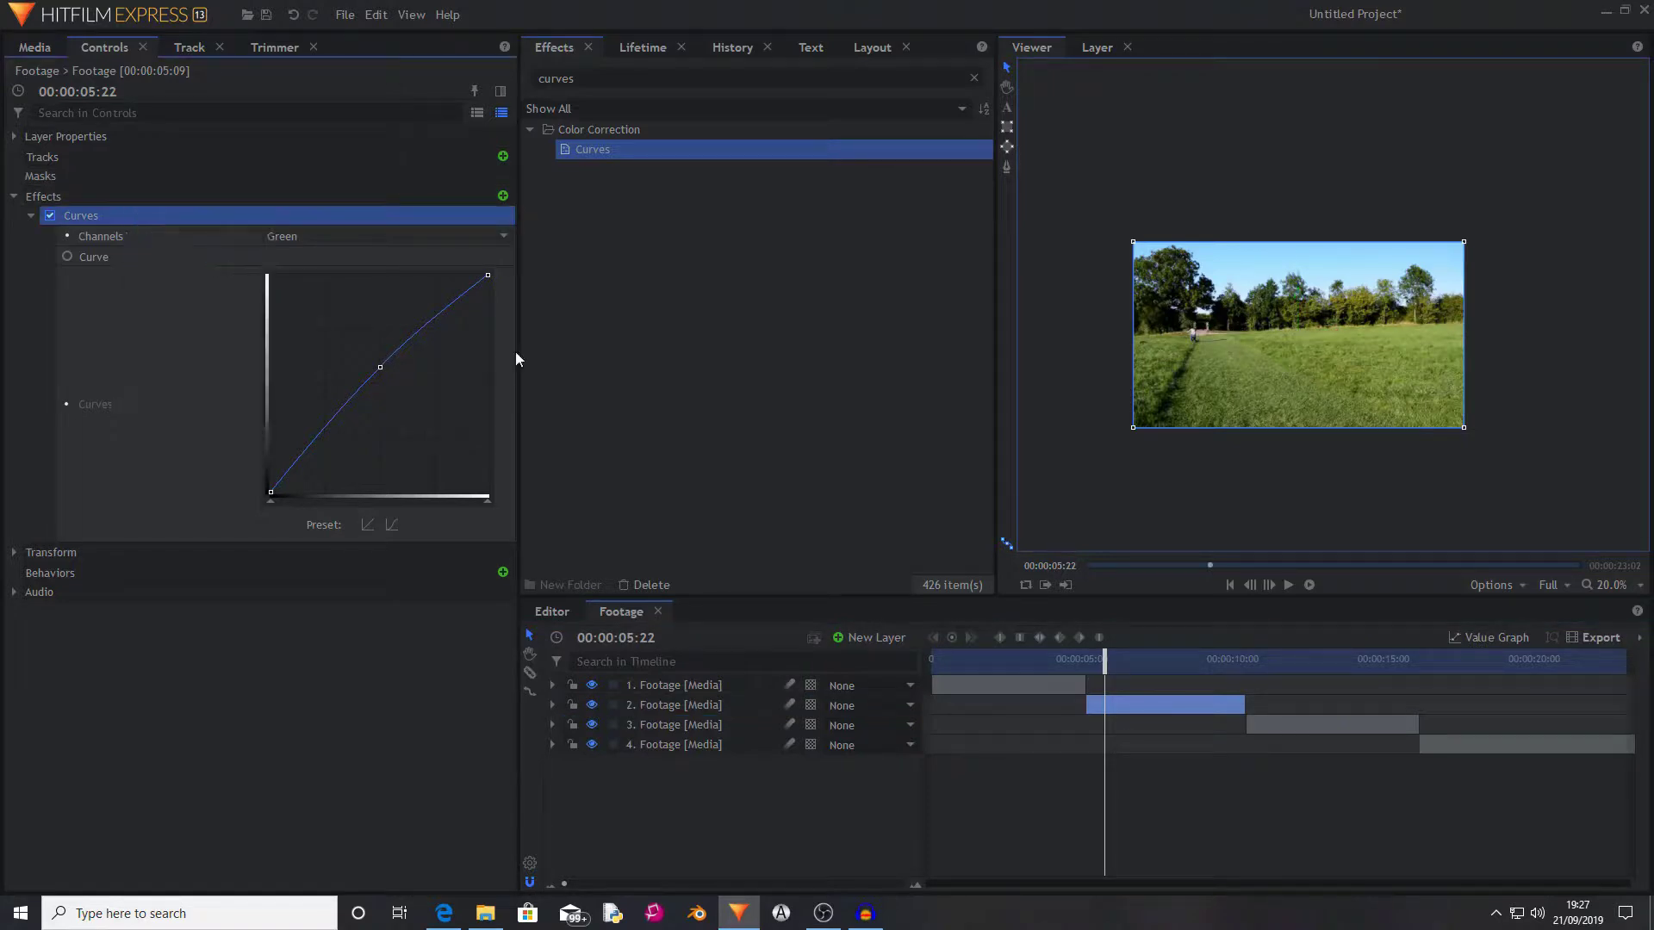
right_click(1284, 721)
left_click(1326, 372)
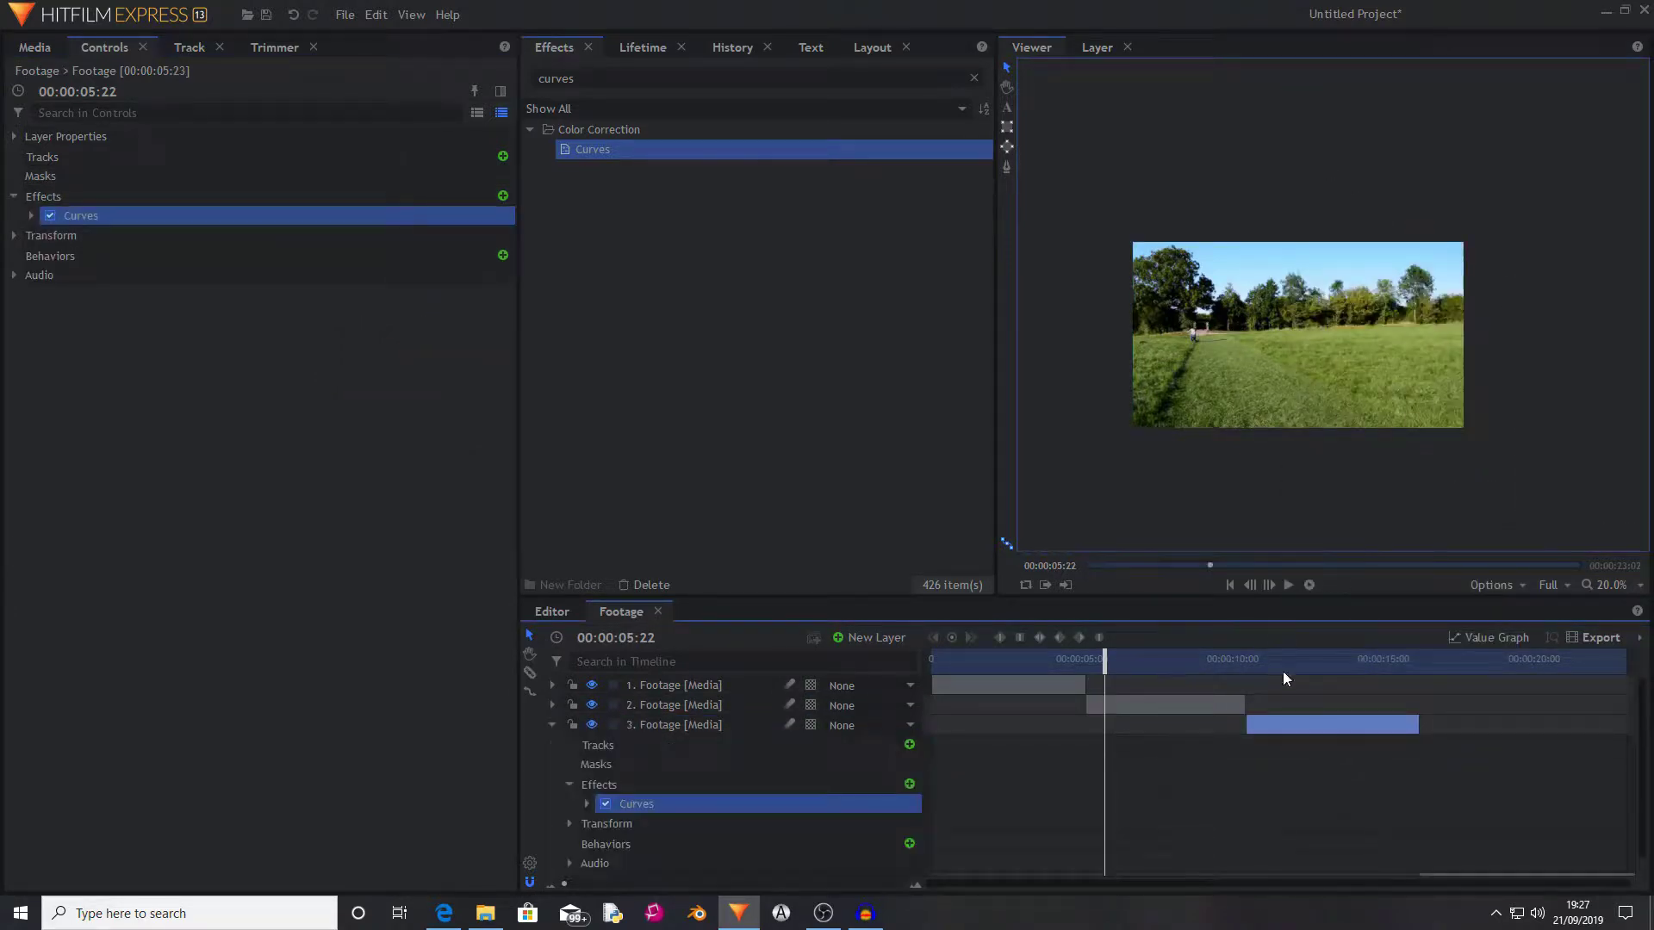
left_click(1278, 661)
left_click(550, 725)
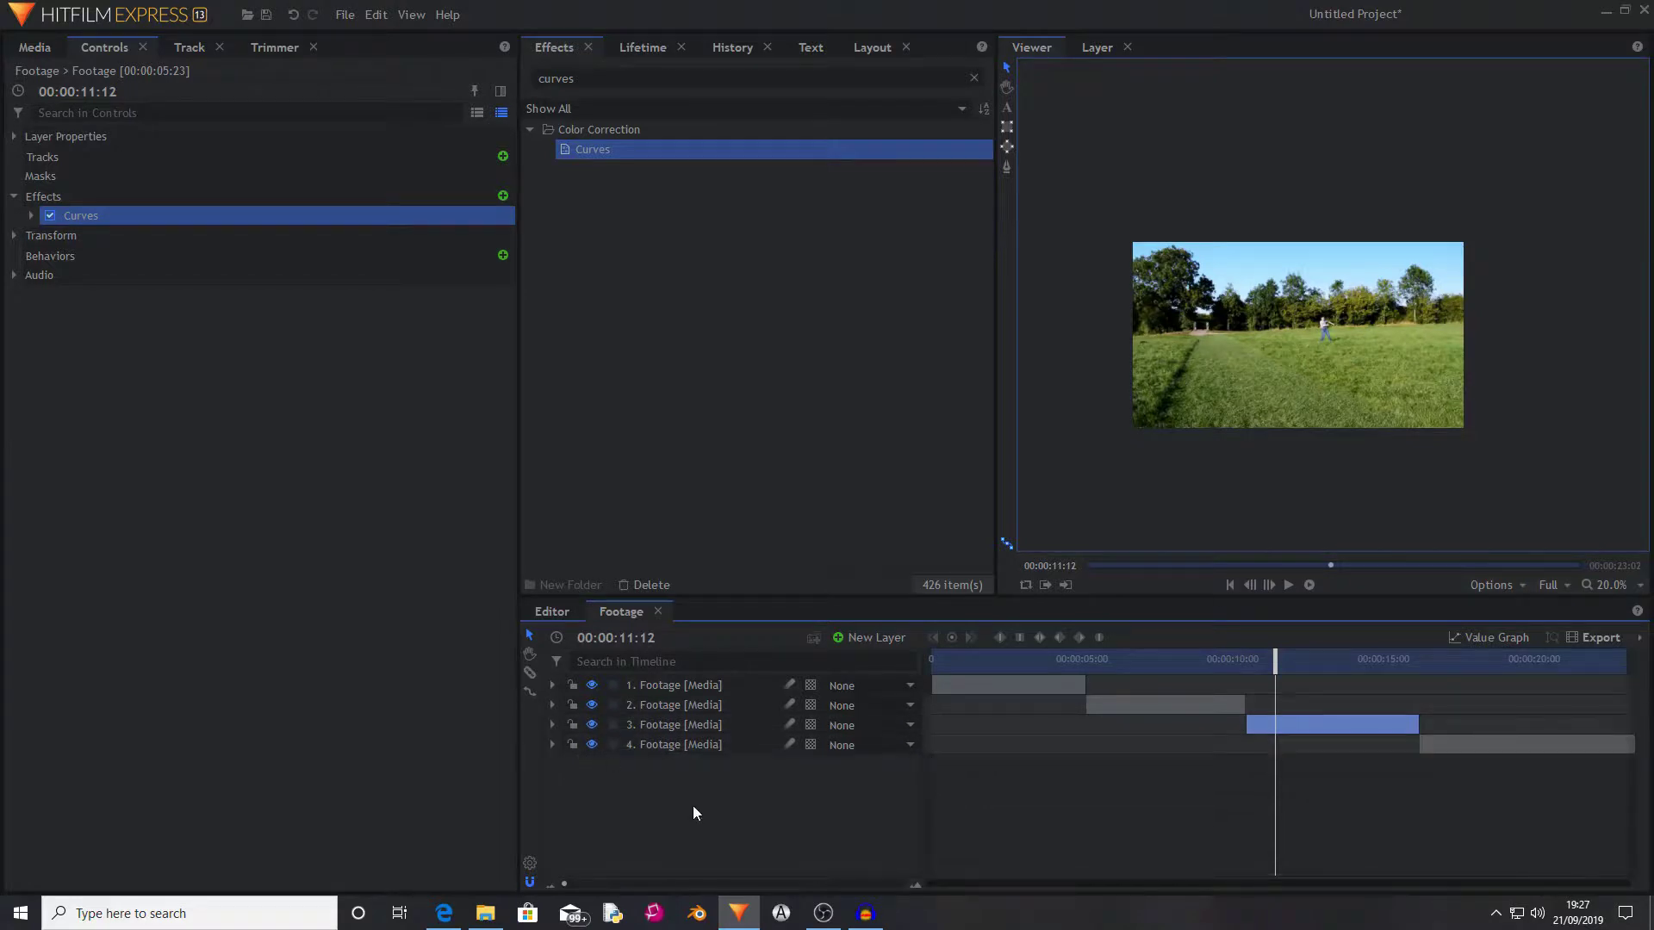
Paste the copied Curves effect onto the fourth Footage layer.
left_click_drag(1276, 660, 1050, 659)
right_click(685, 744)
left_click(735, 401)
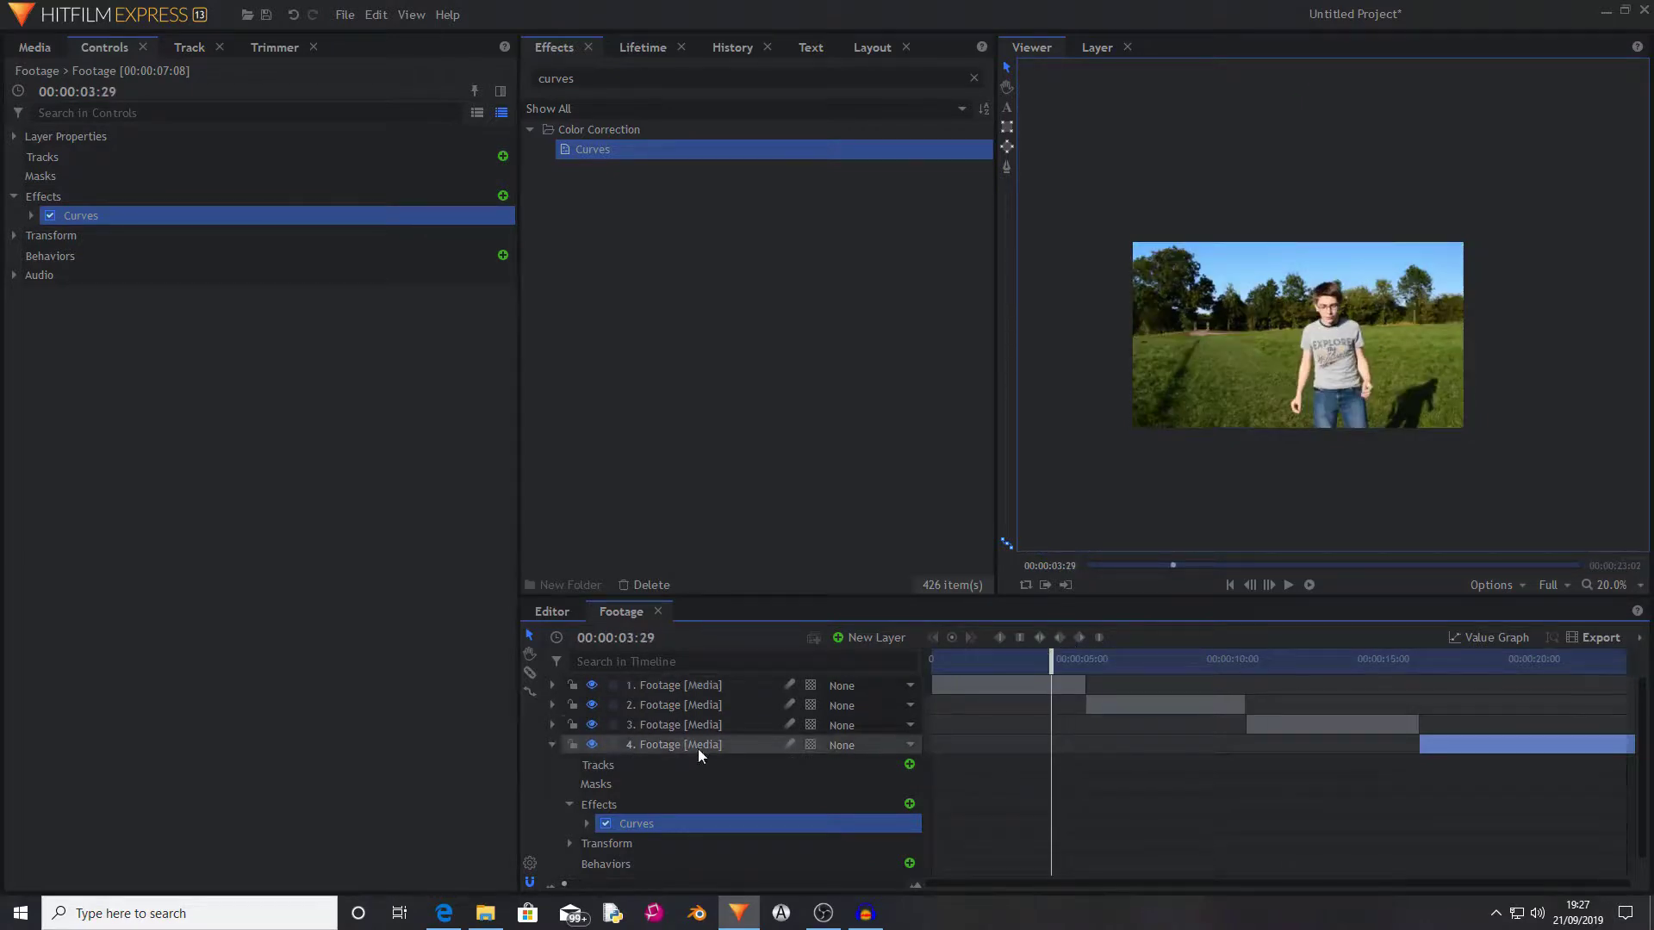
Try the copied Curves effect on the first Footage layer, delete it from there and collapse the expanded layers.
left_click(687, 683)
right_click(687, 685)
left_click(767, 422)
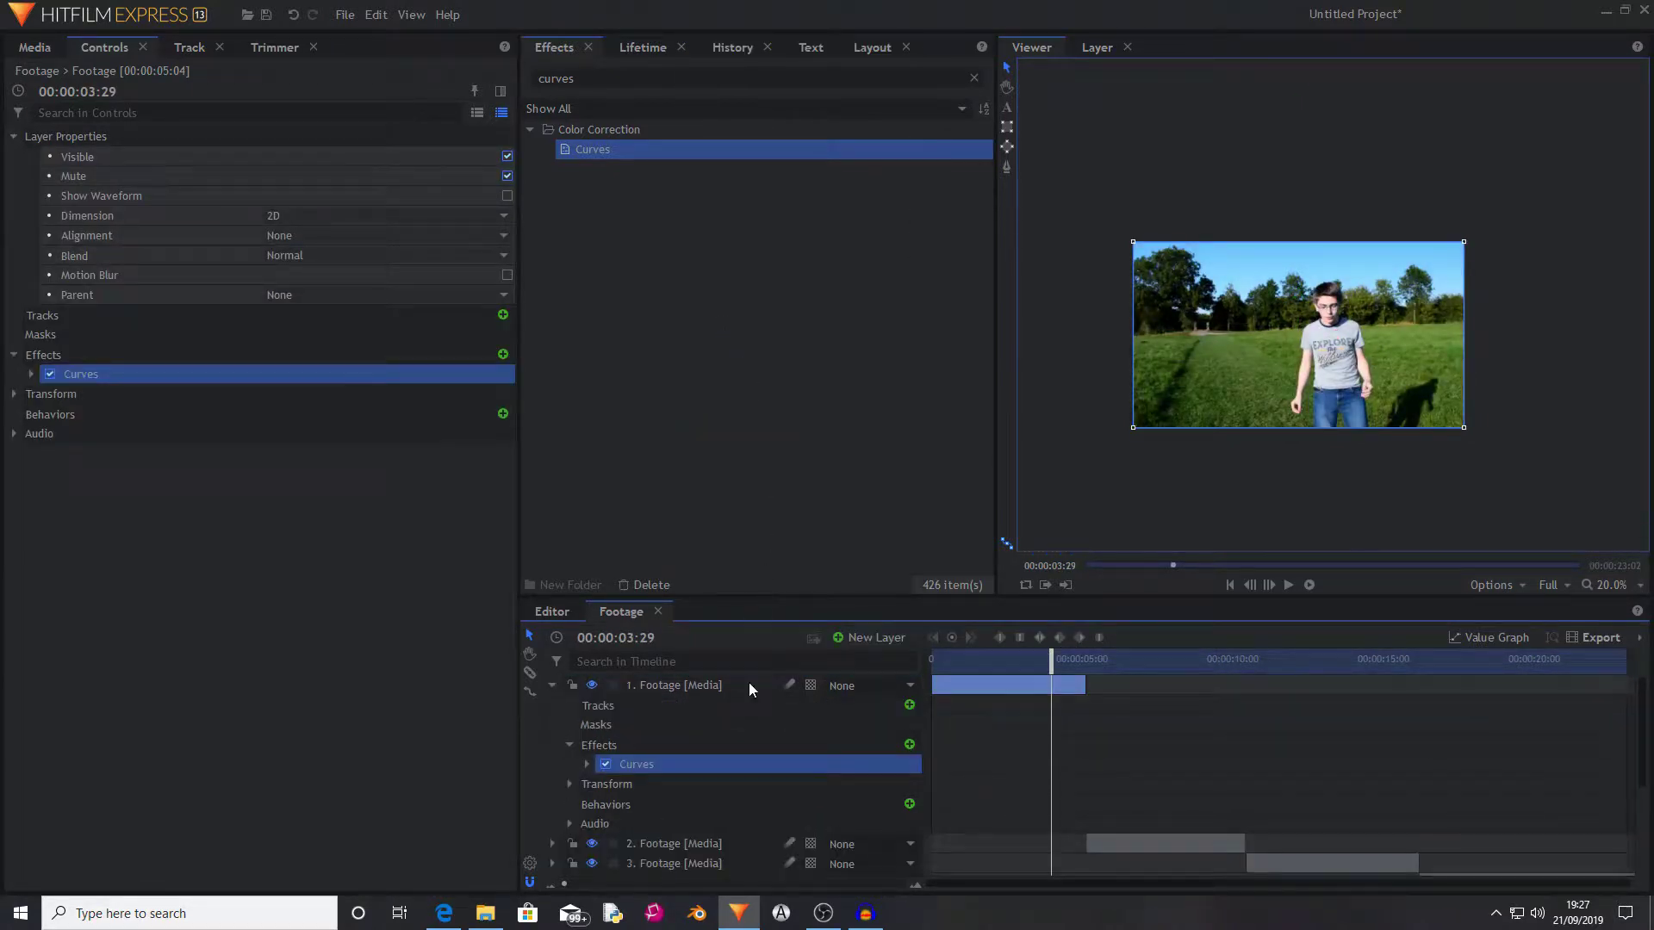
left_click_drag(1077, 671, 1138, 665)
key("Delete")
left_click(553, 685)
left_click(552, 744)
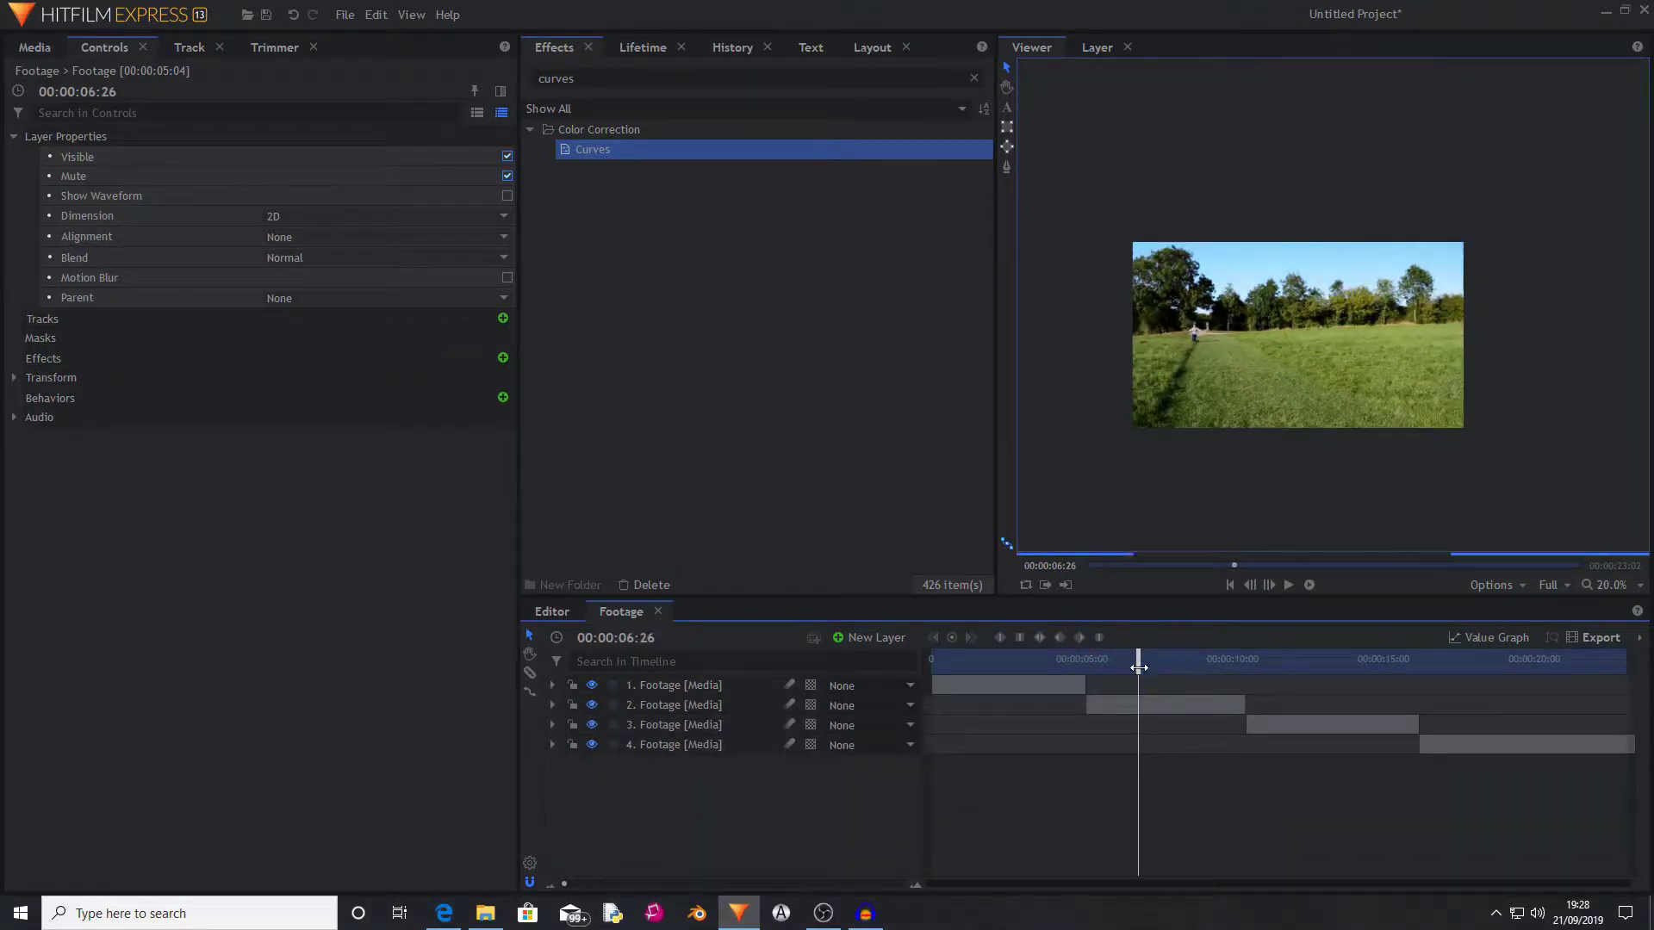
Fit the whole frame in the viewer and look through the project media for the ground hit and spell hit clips.
left_click(1607, 586)
left_click(1606, 797)
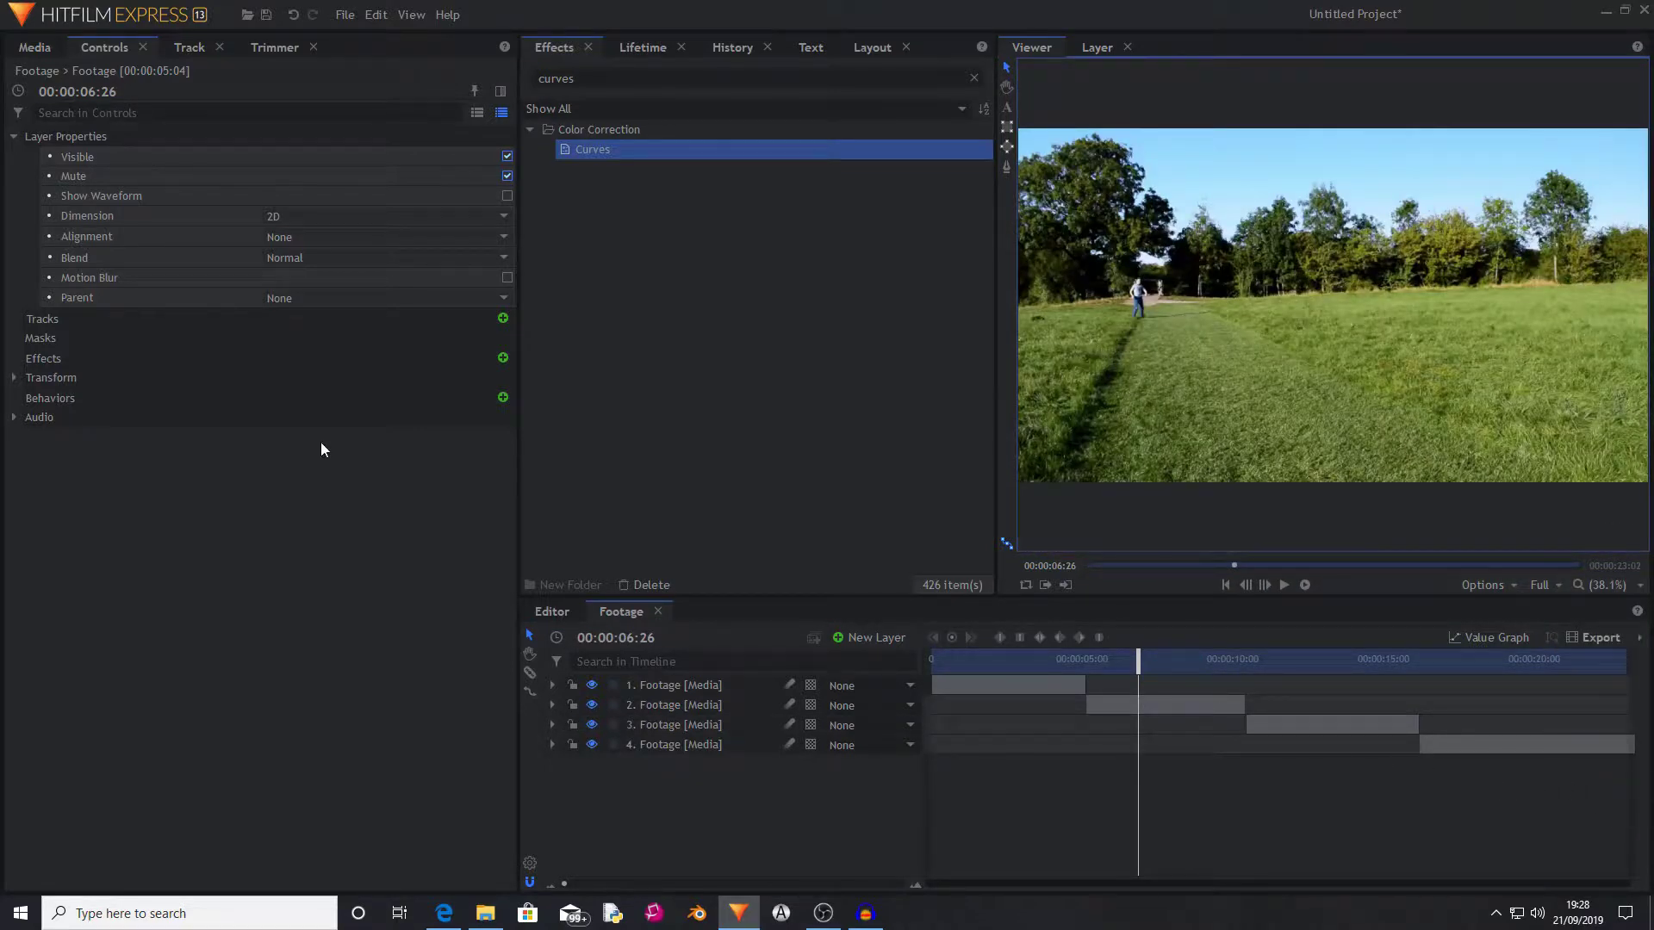
left_click(36, 48)
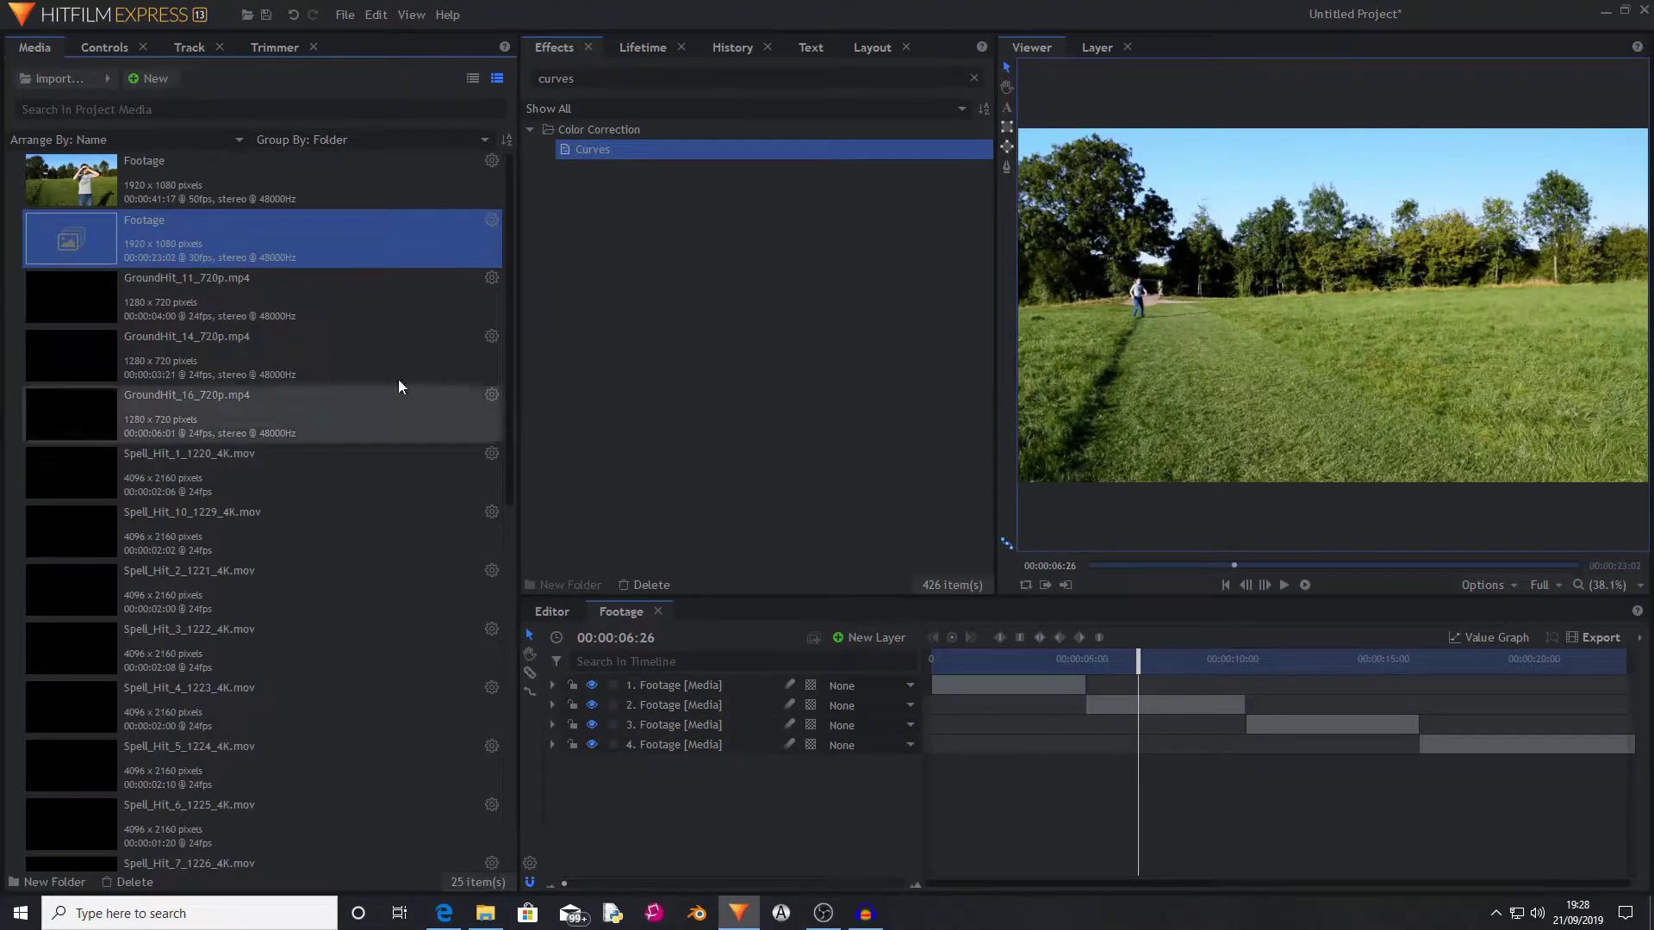
left_click(229, 331)
left_click(249, 393)
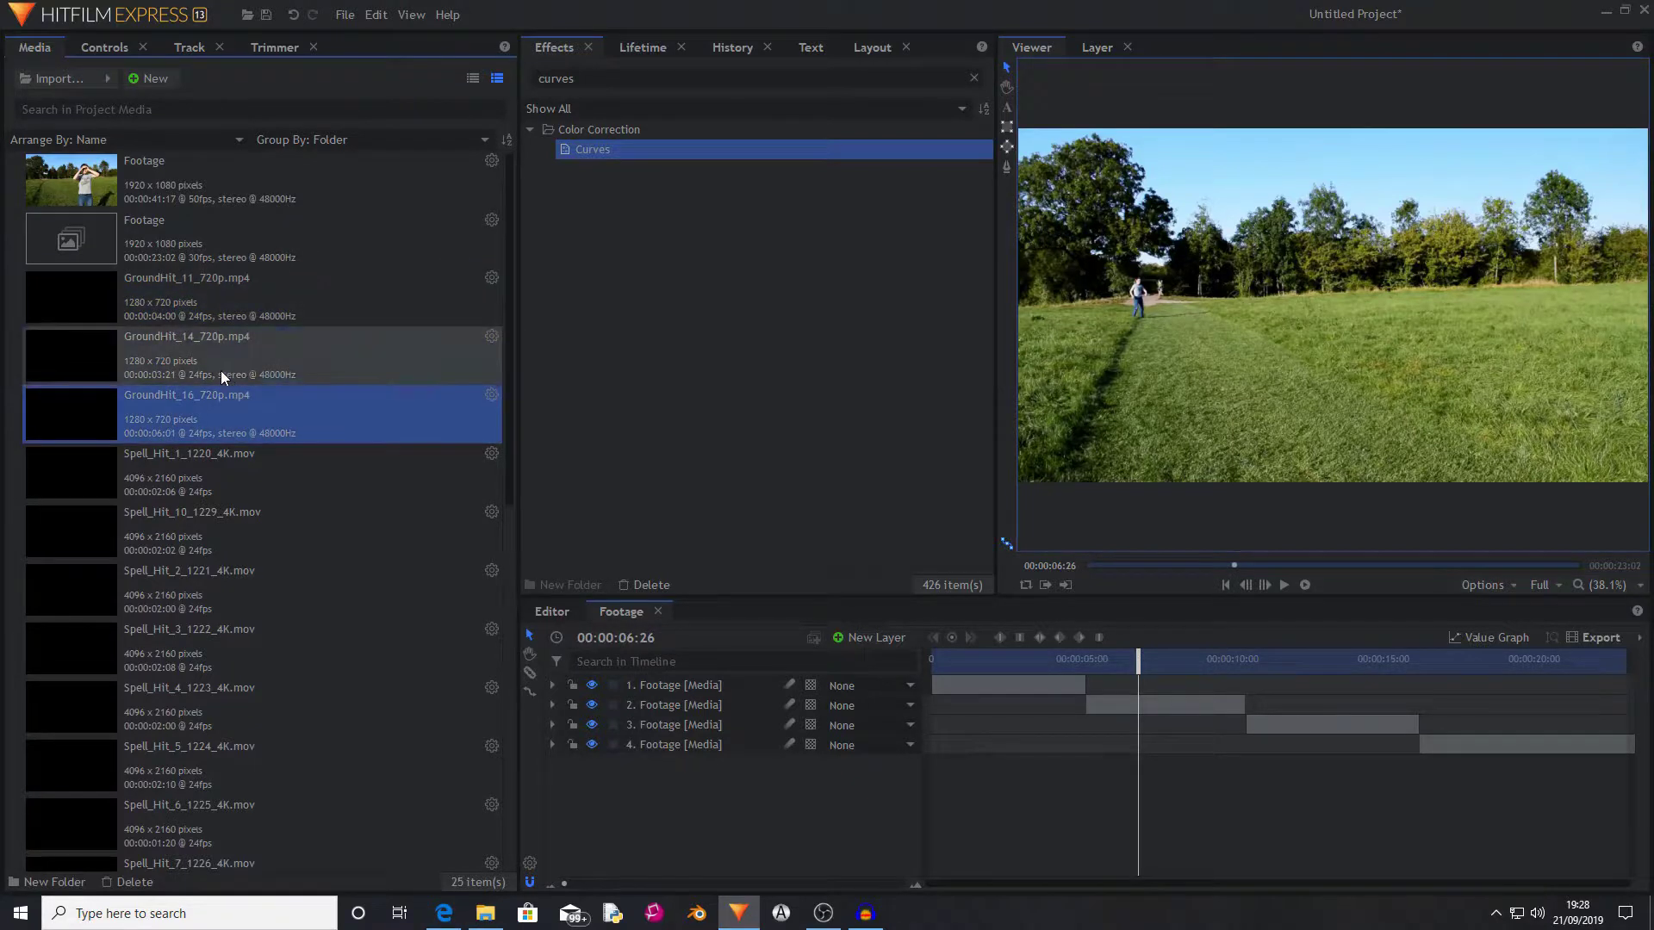
scroll(221, 370, "down", 3)
left_click(222, 407)
Place Spell_Hit_1_1220_4K.mov as the top layer, with snapping off, so that it starts slightly before 00:00:05:03.
left_click_drag(1106, 659, 1083, 657)
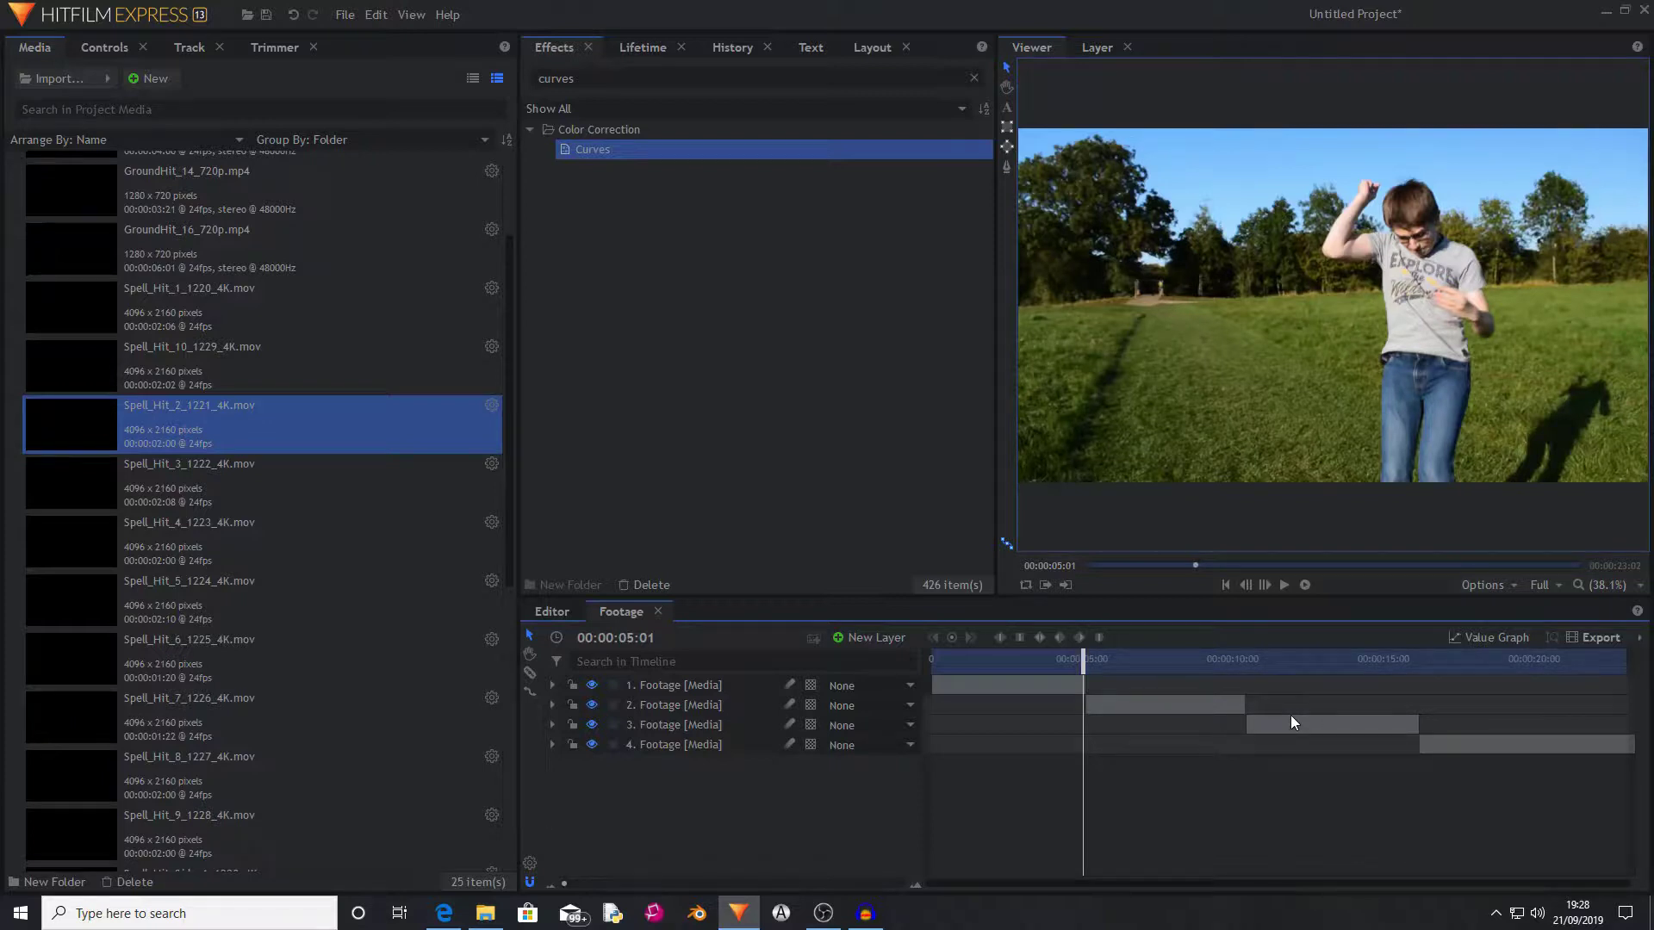
key("space")
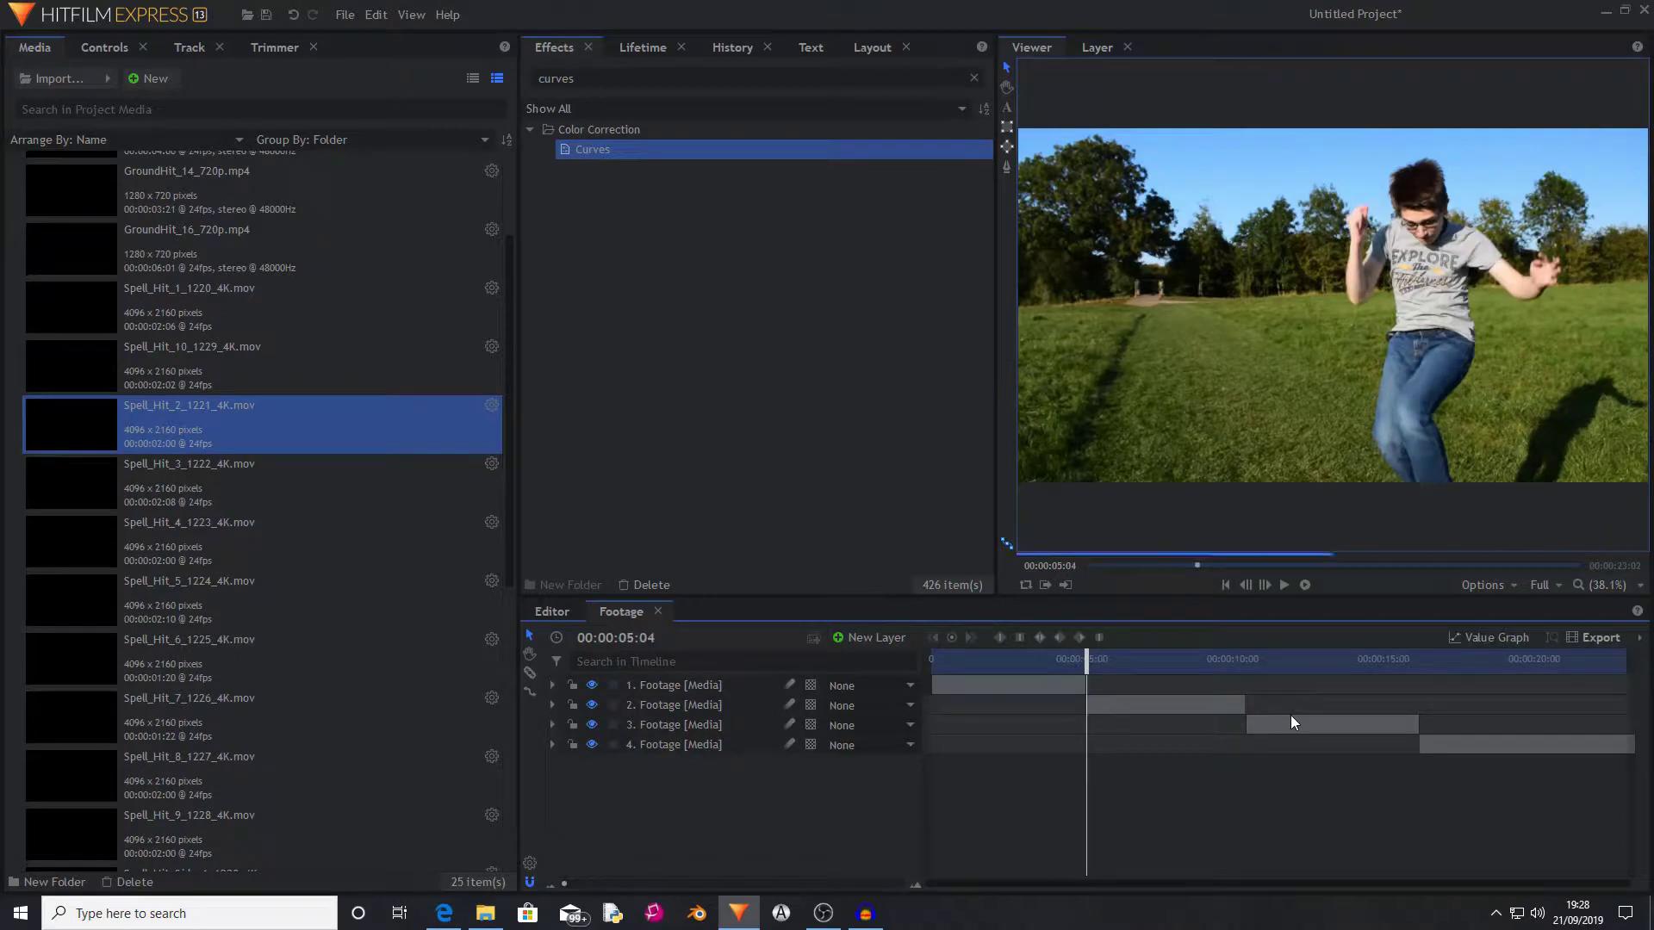
key("comma")
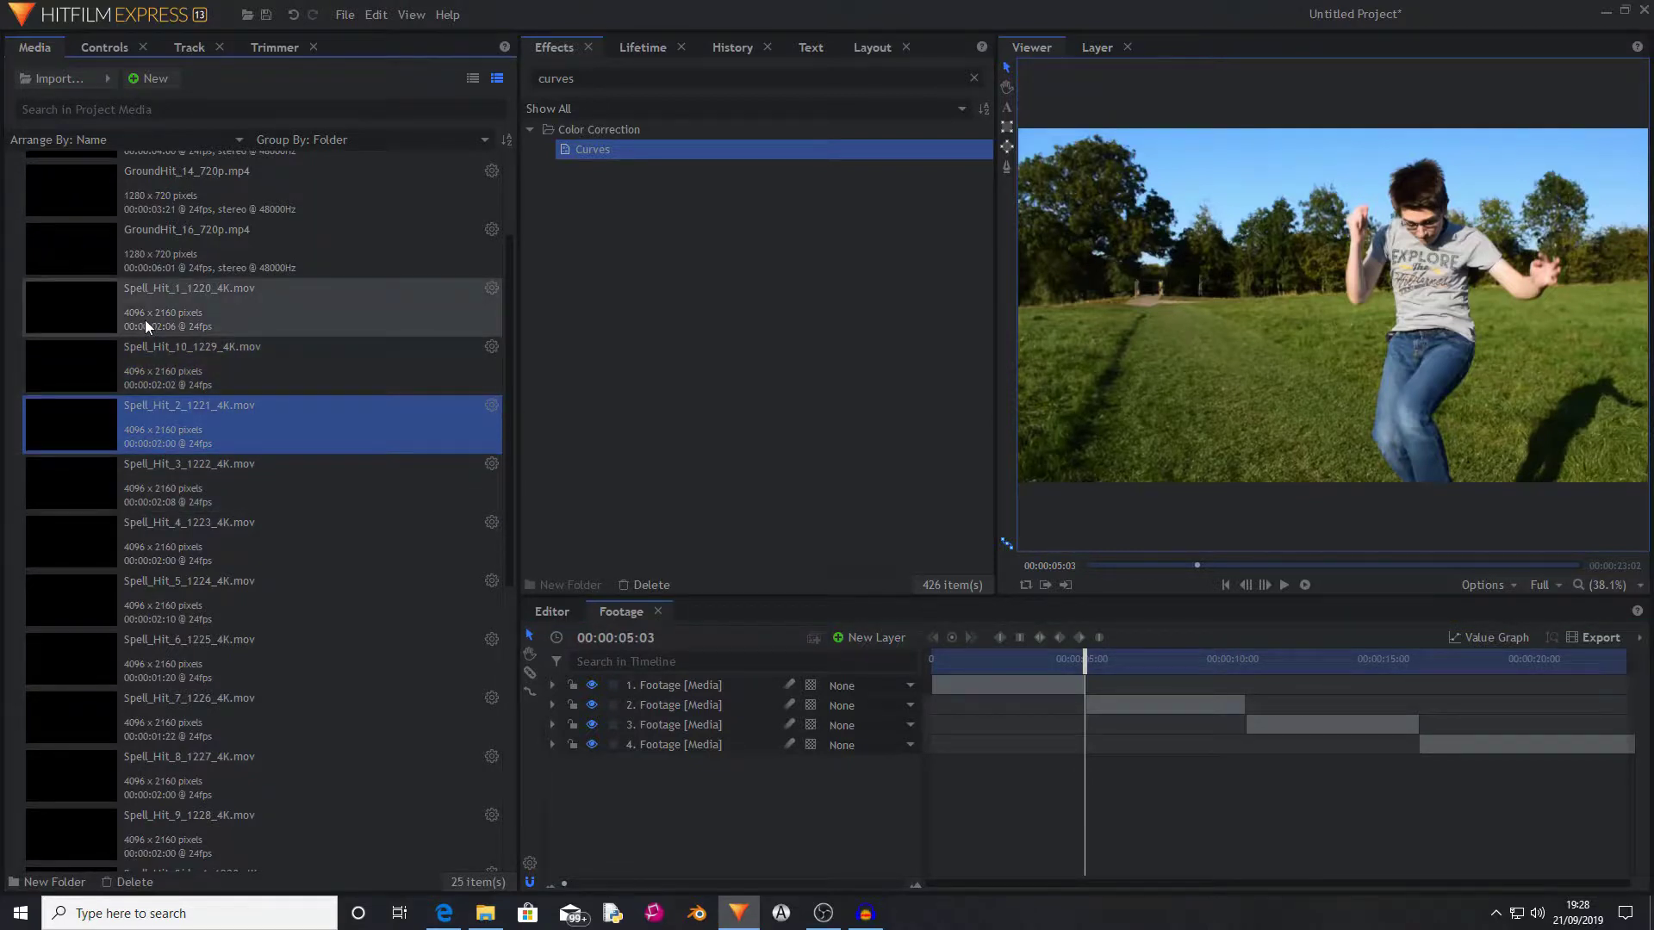
left_click(81, 303)
left_click_drag(1144, 728, 1080, 679)
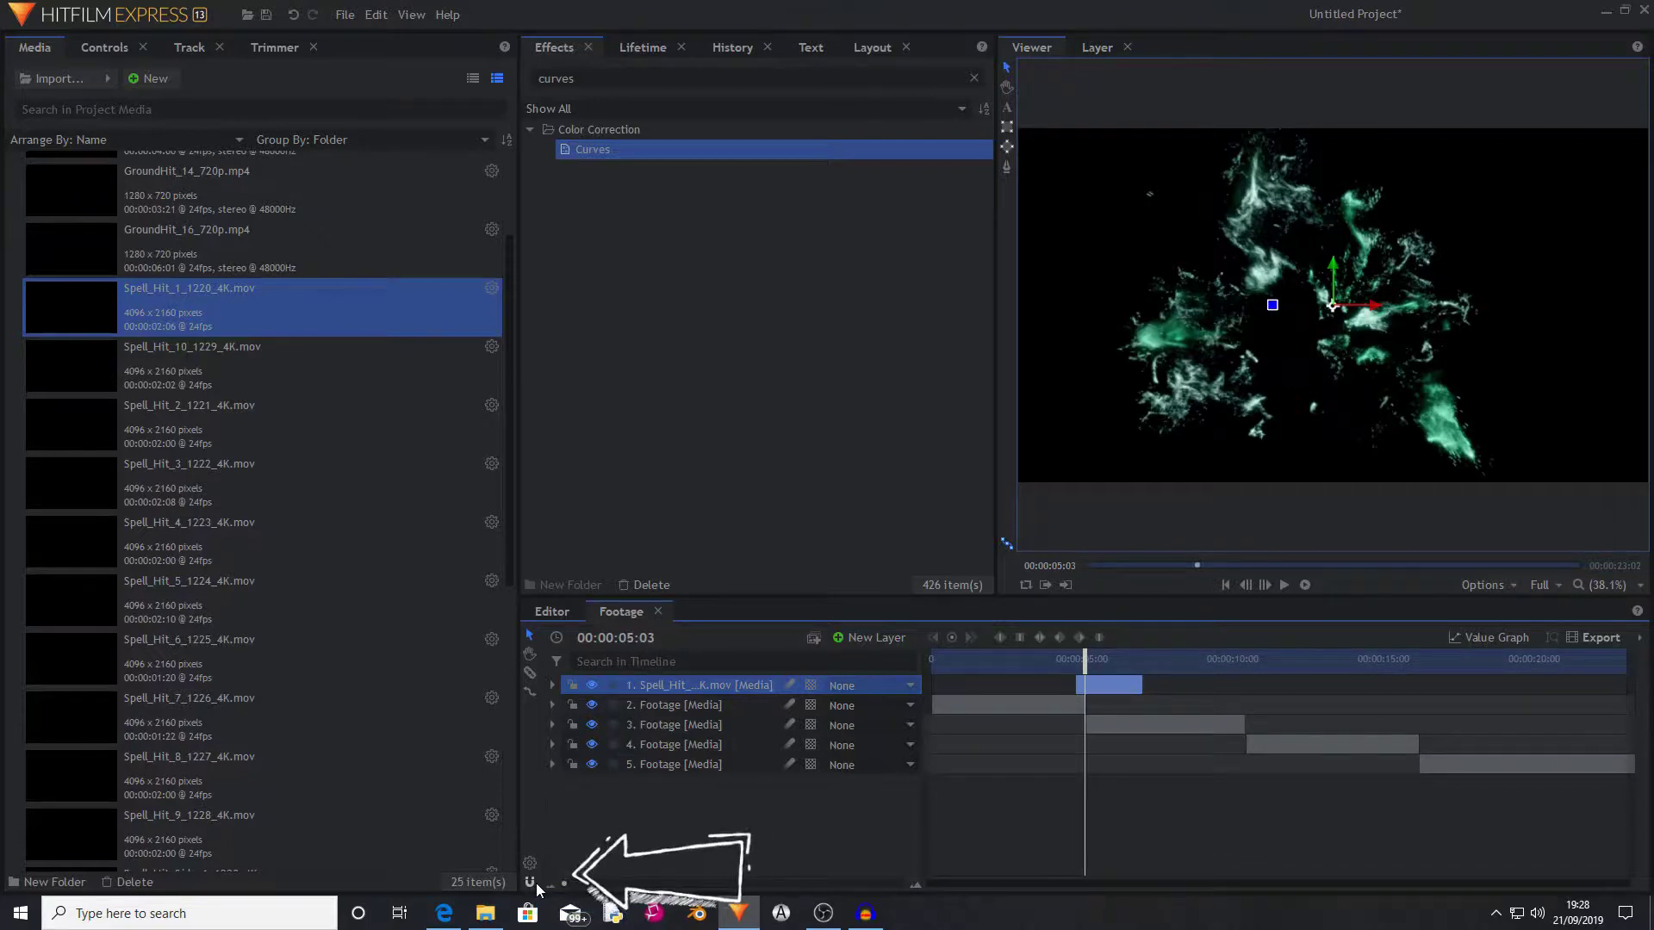
left_click_drag(1083, 684, 1088, 684)
Set the blend mode of the Spell_Hit_1 layer to Screen.
right_click(1088, 684)
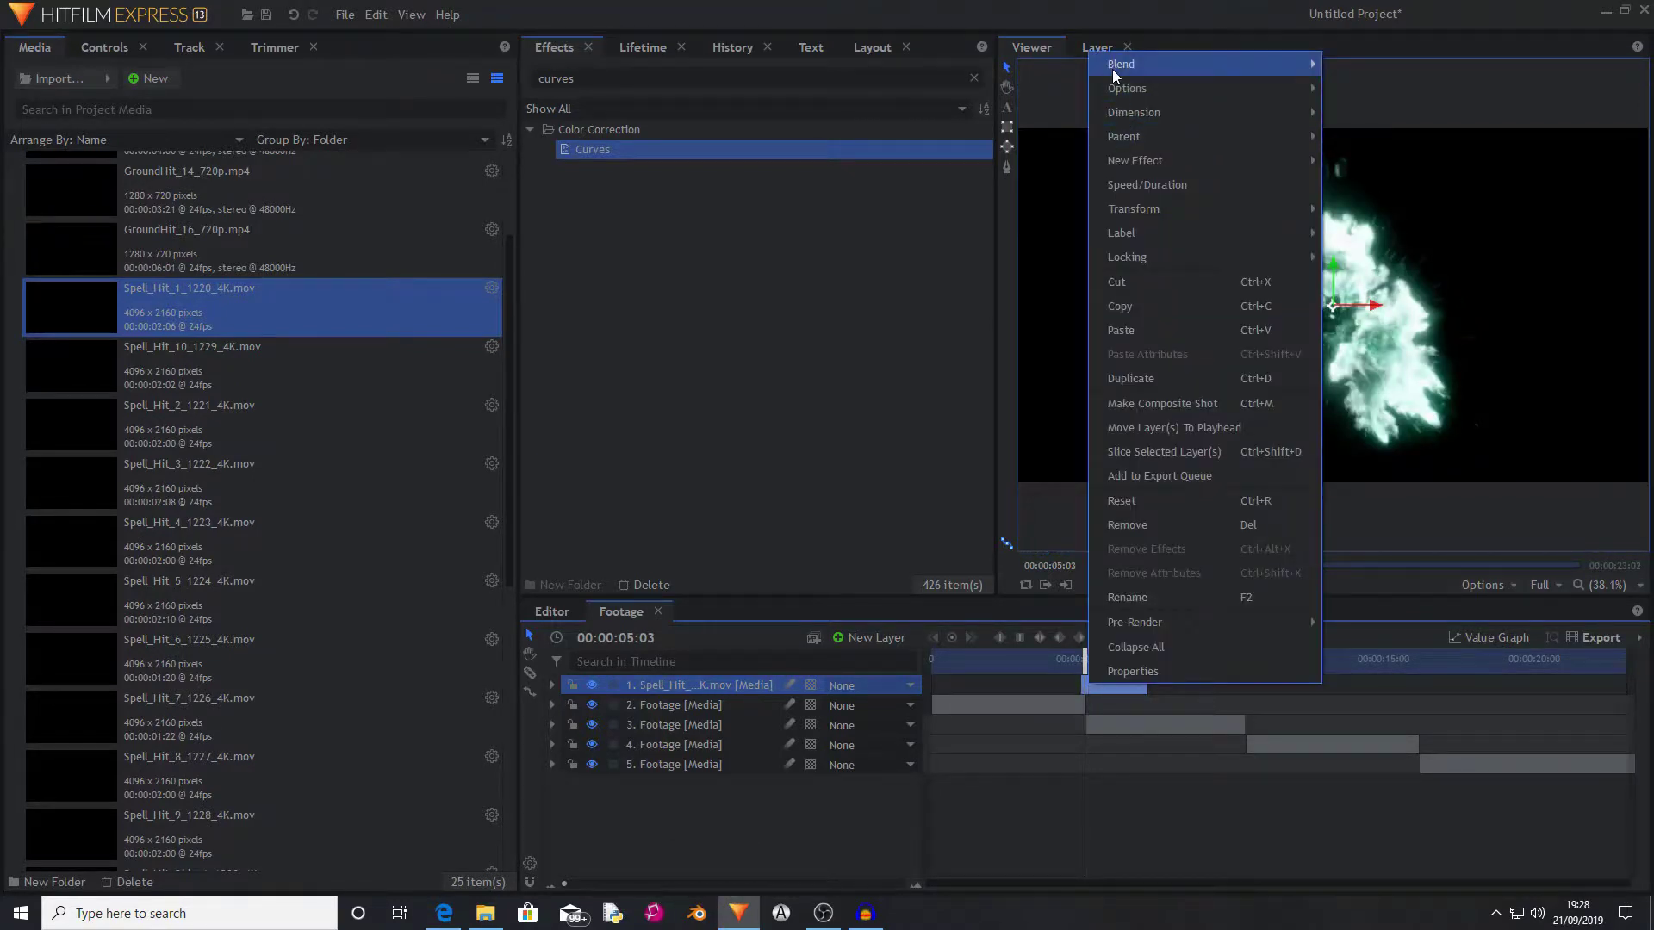
mouse_move(1113, 69)
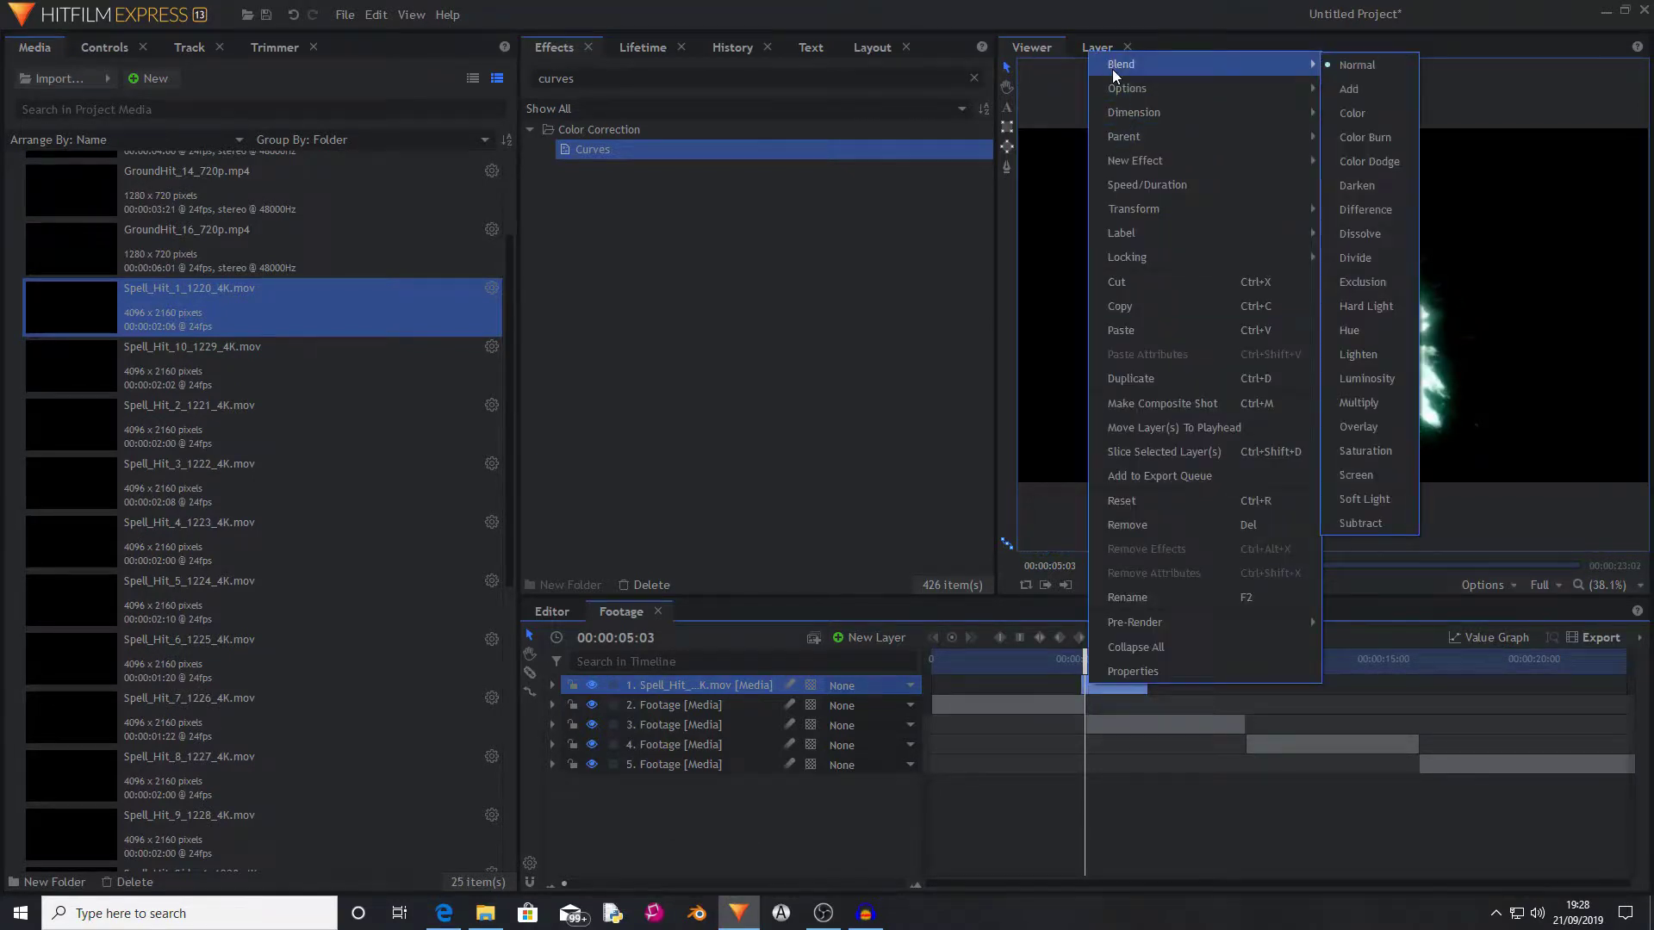
left_click(1354, 475)
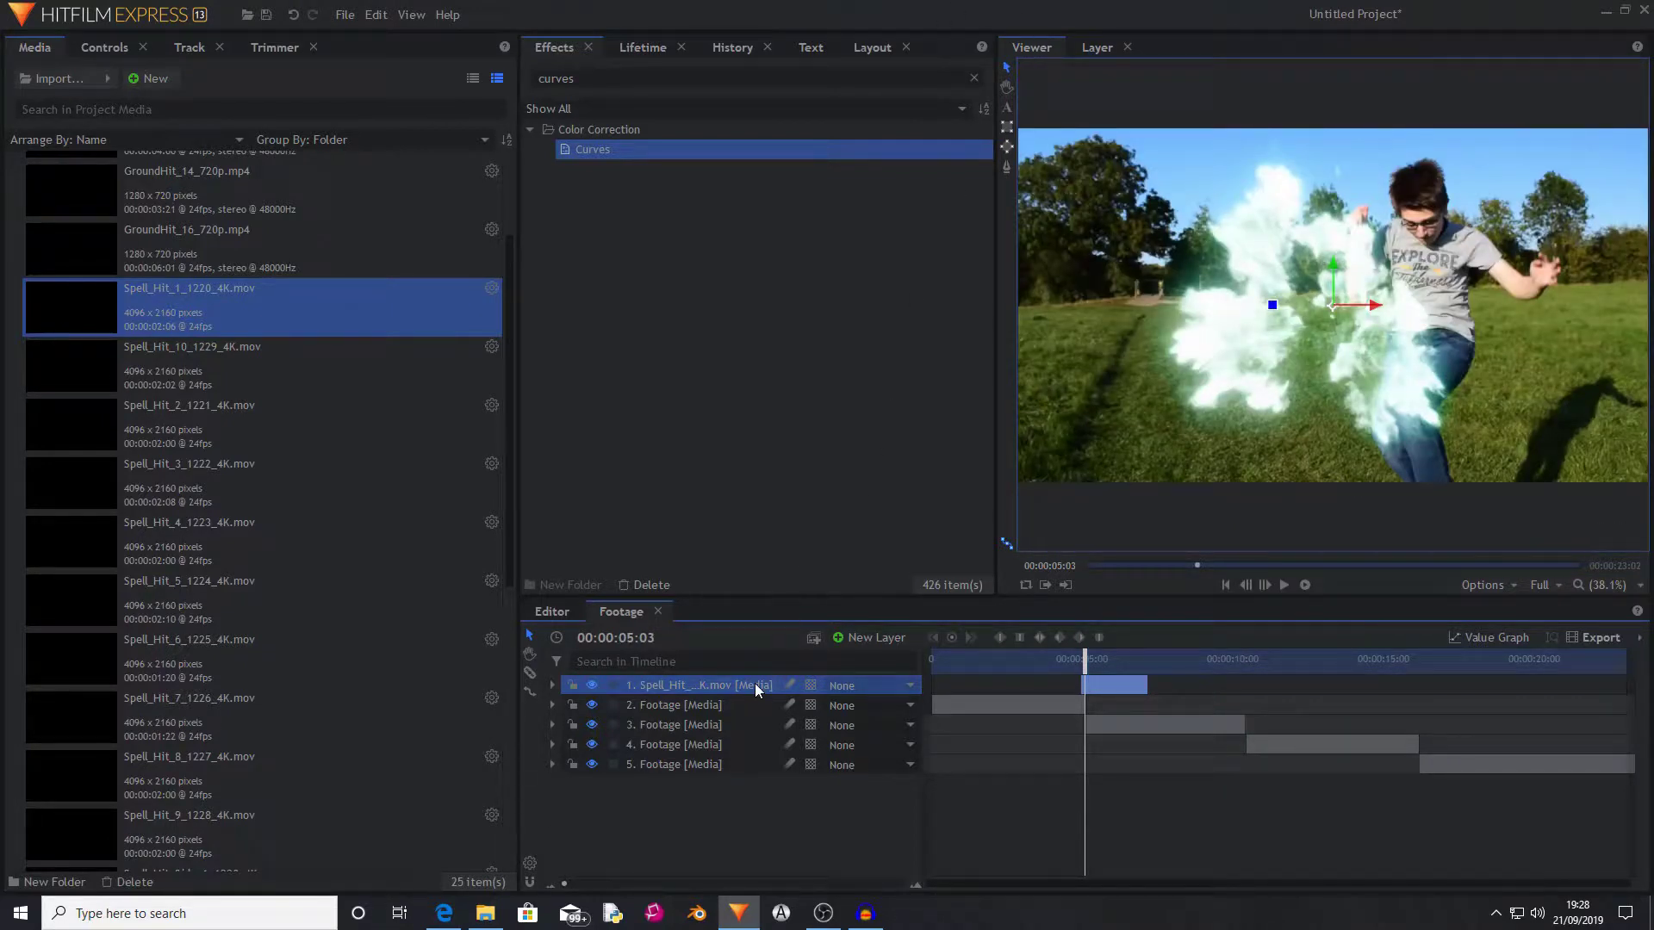
Move the Spell_Hit_1 burst onto the person's body, enlarge it to about 1.7 times its size and check the following frames.
left_click_drag(1336, 320, 1427, 285)
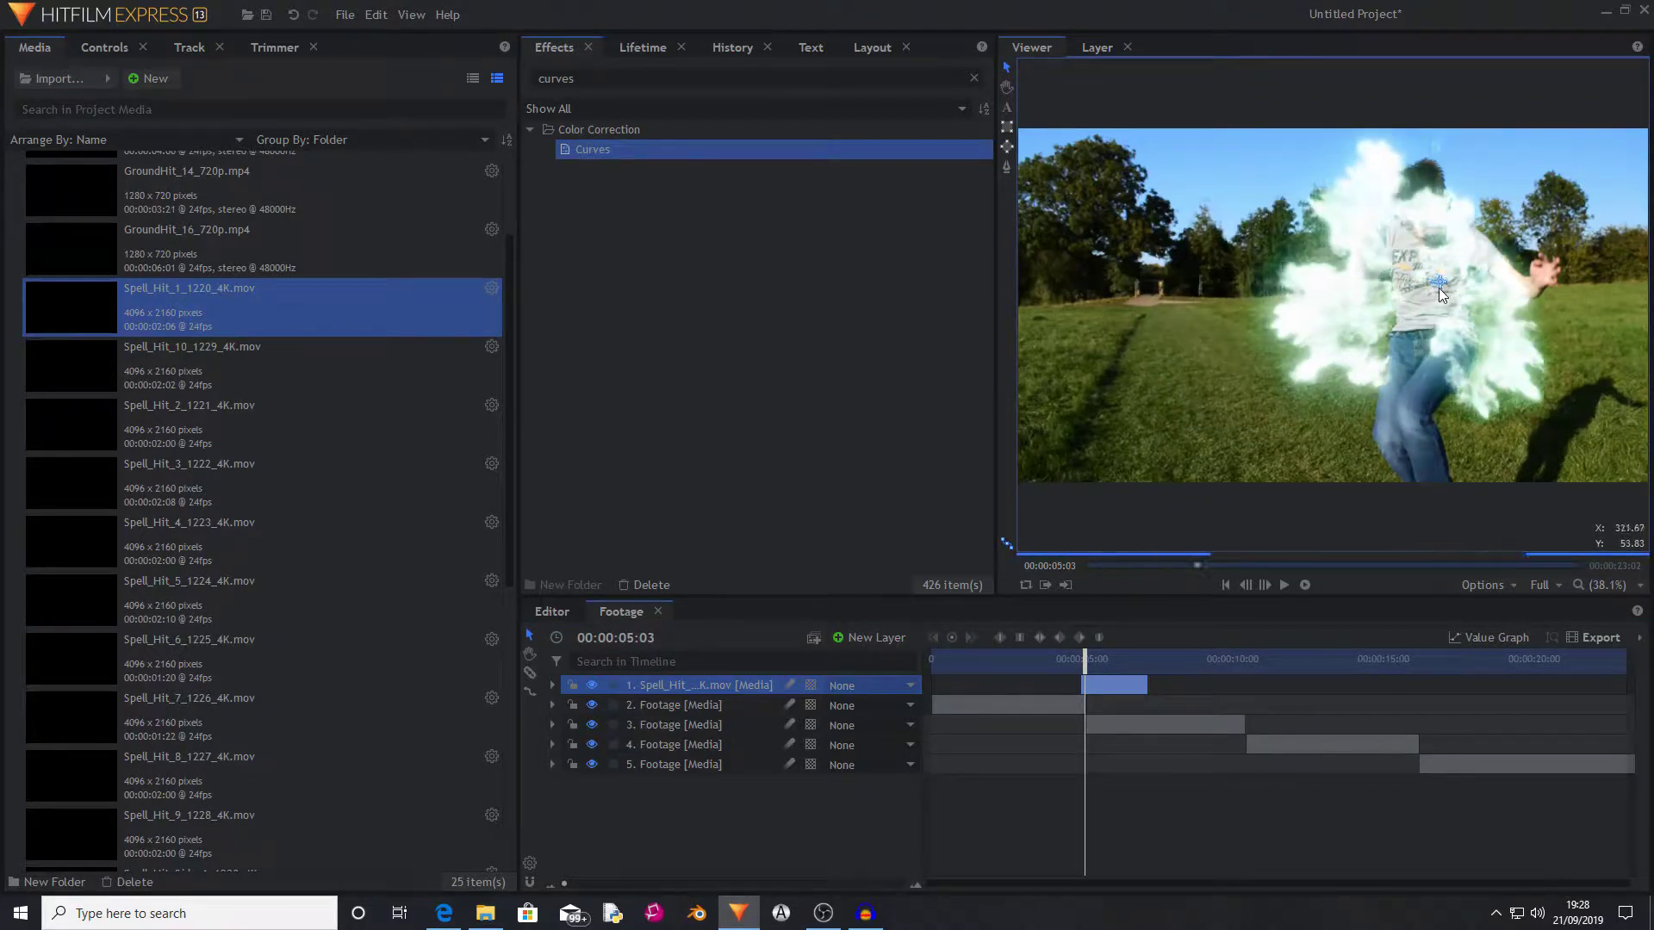
scroll(1437, 288, "down", 5)
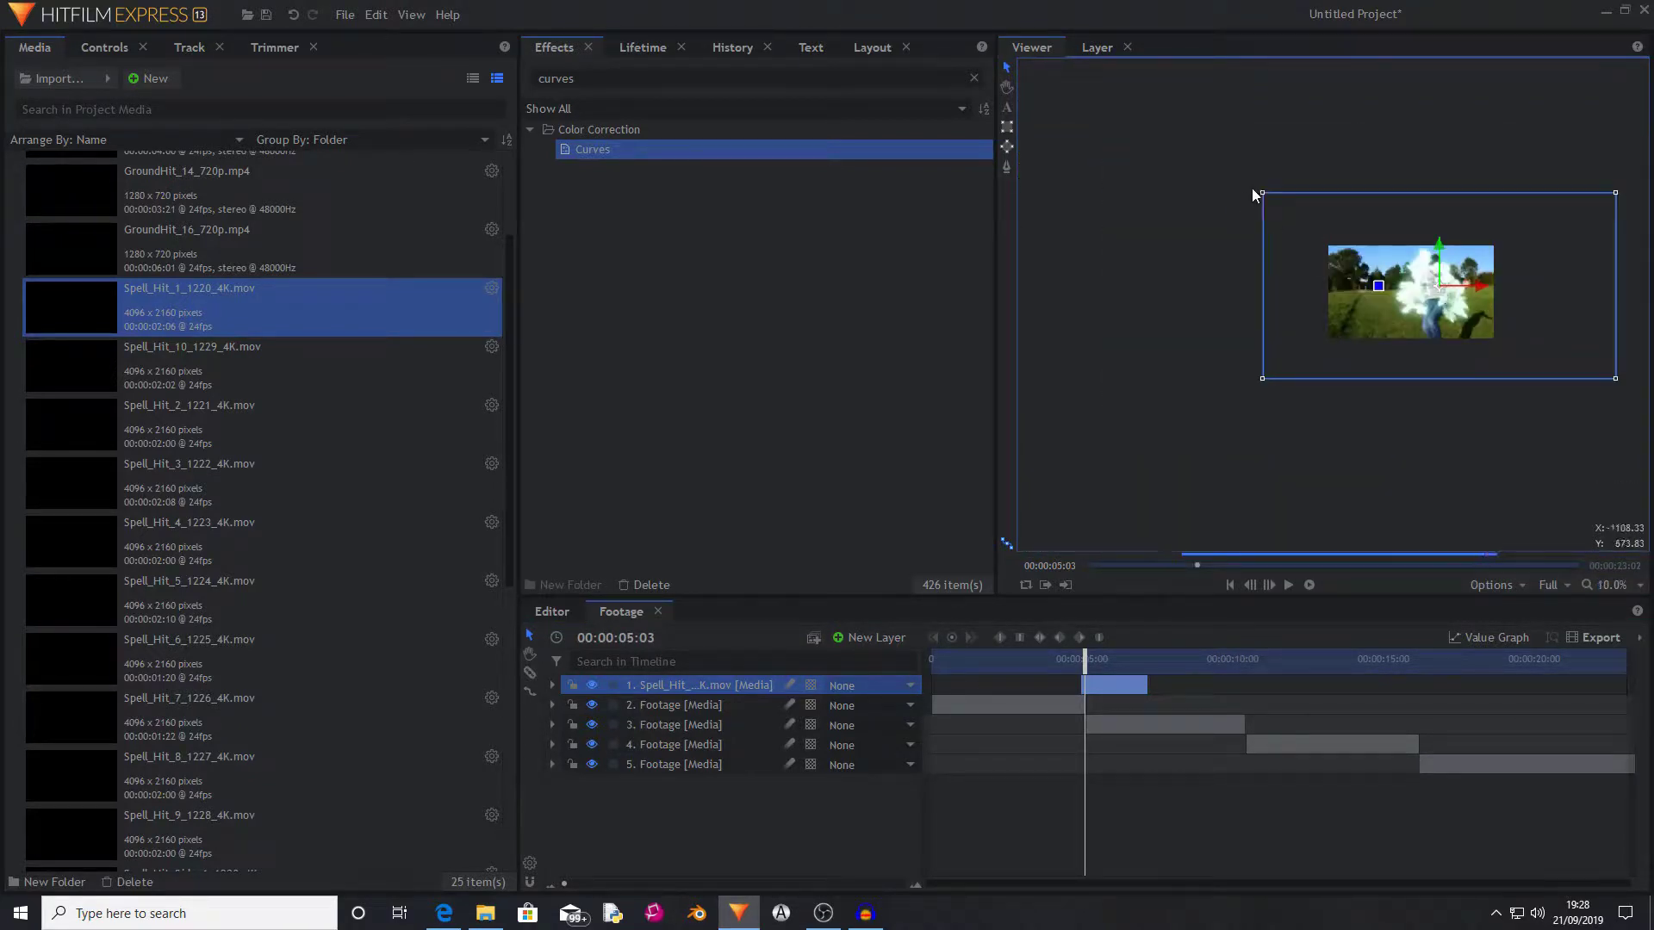
left_click_drag(1263, 191, 1137, 126)
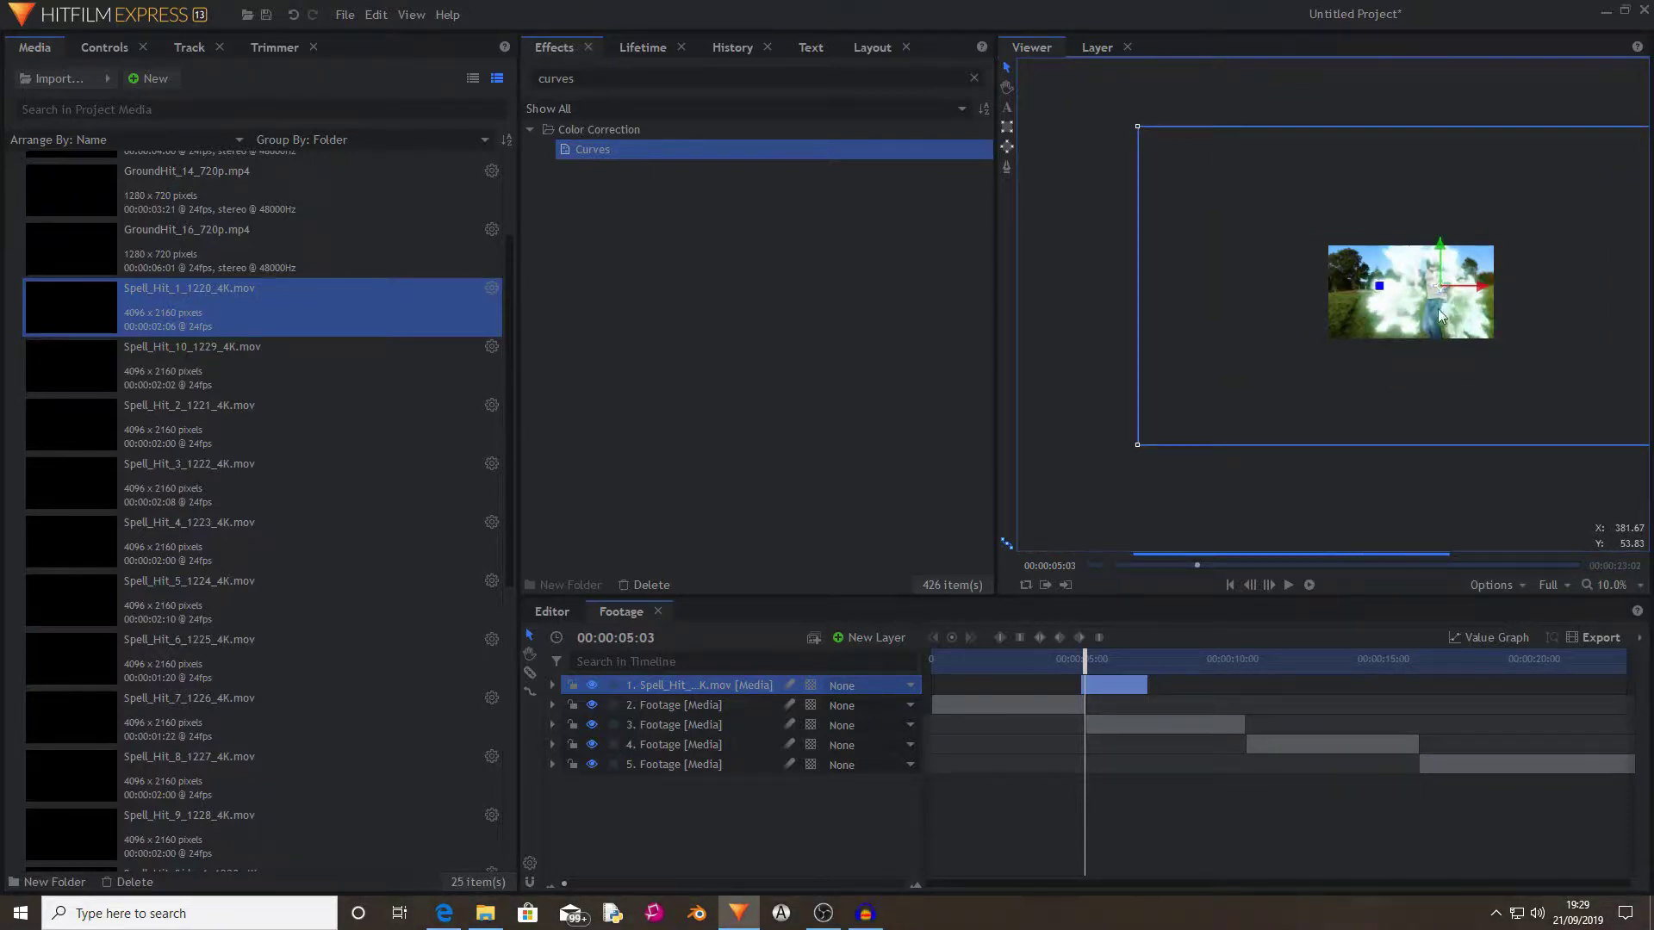
key("Right")
key("Right")
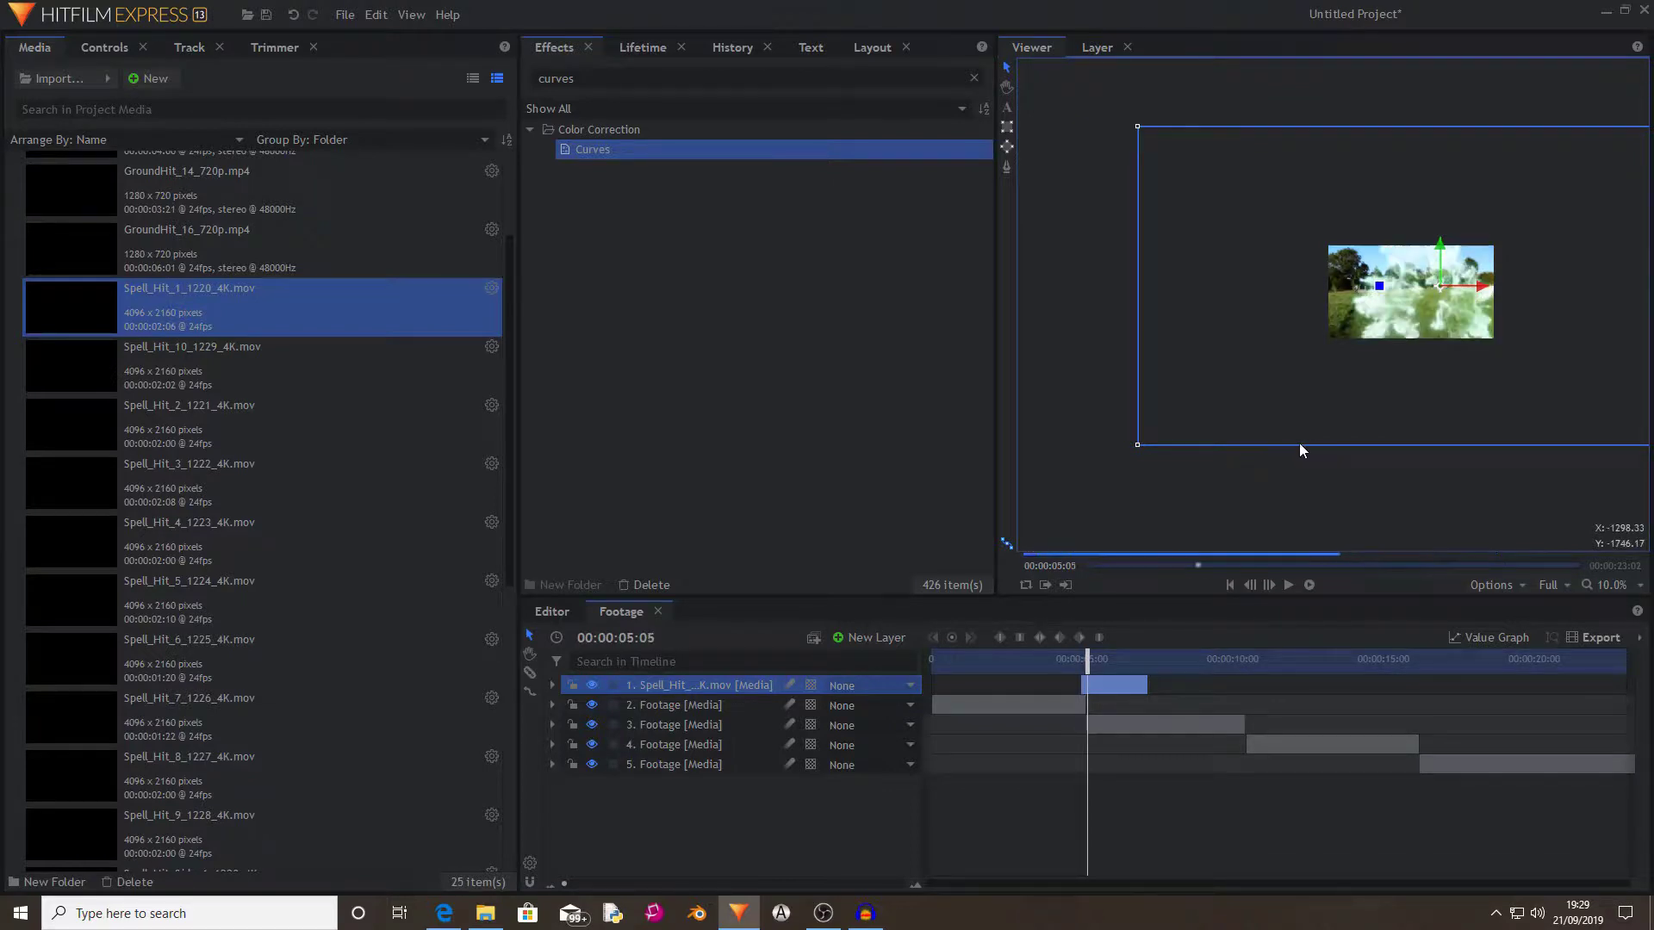
key("Right")
scroll(1417, 301, "up", 3)
left_click_drag(1081, 672, 1106, 672)
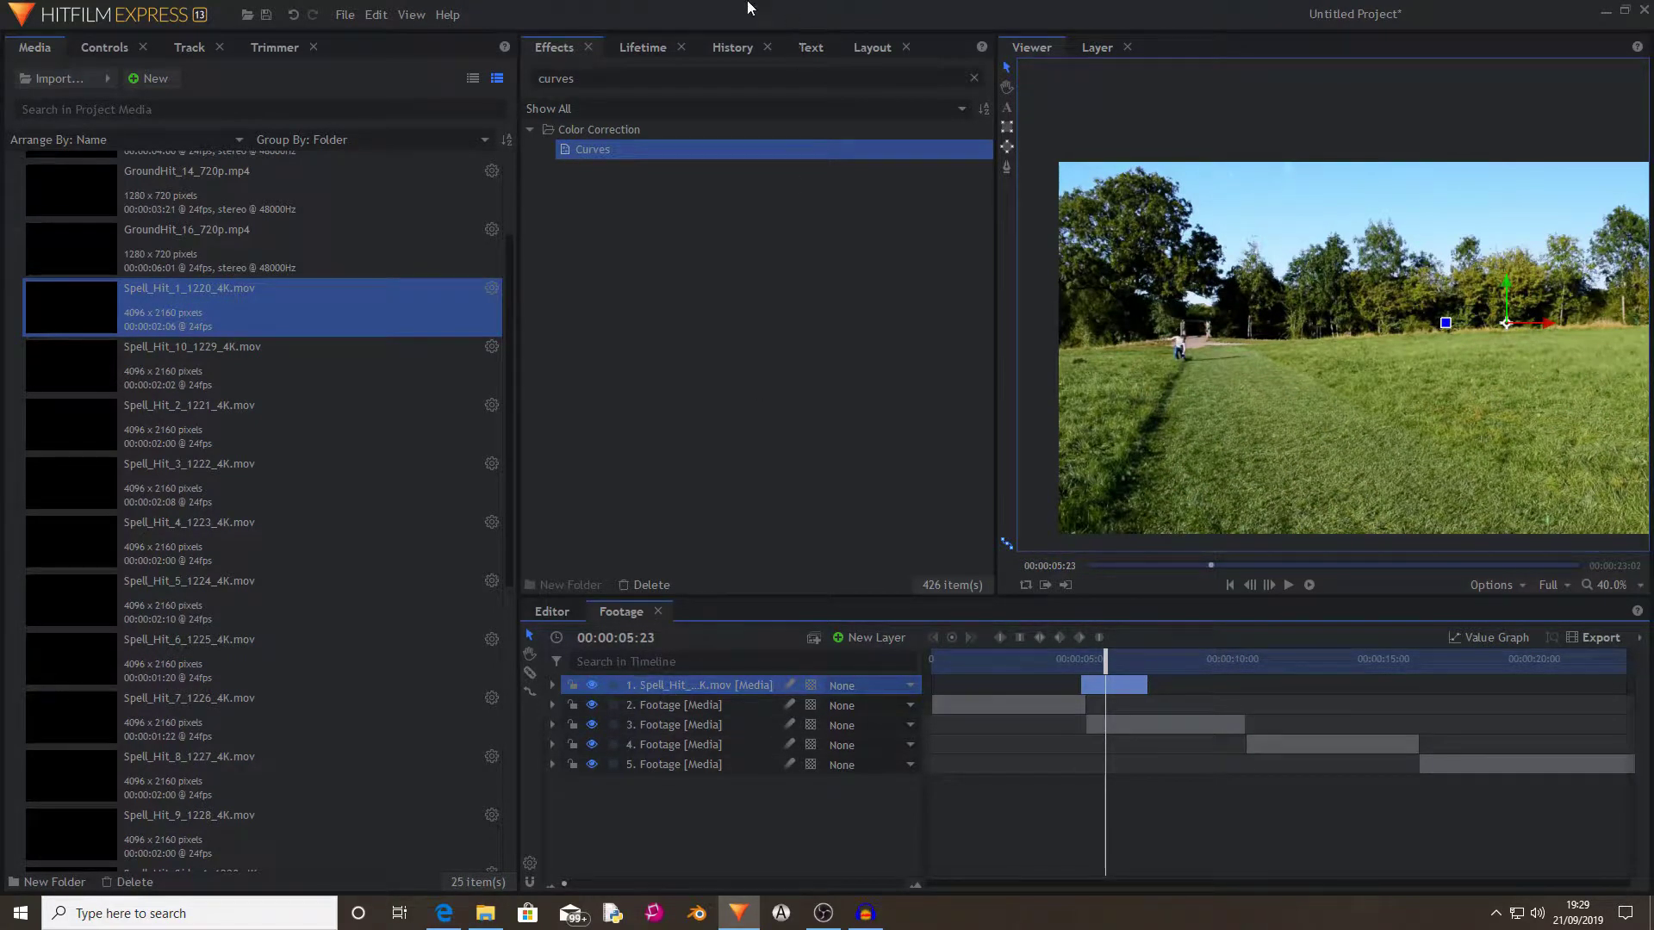
Find the Hue Shift effect by searching for "hue" and apply it to the Spell_Hit_1 layer at 00:00:05:03.
double_click(564, 79)
key("BackSpace")
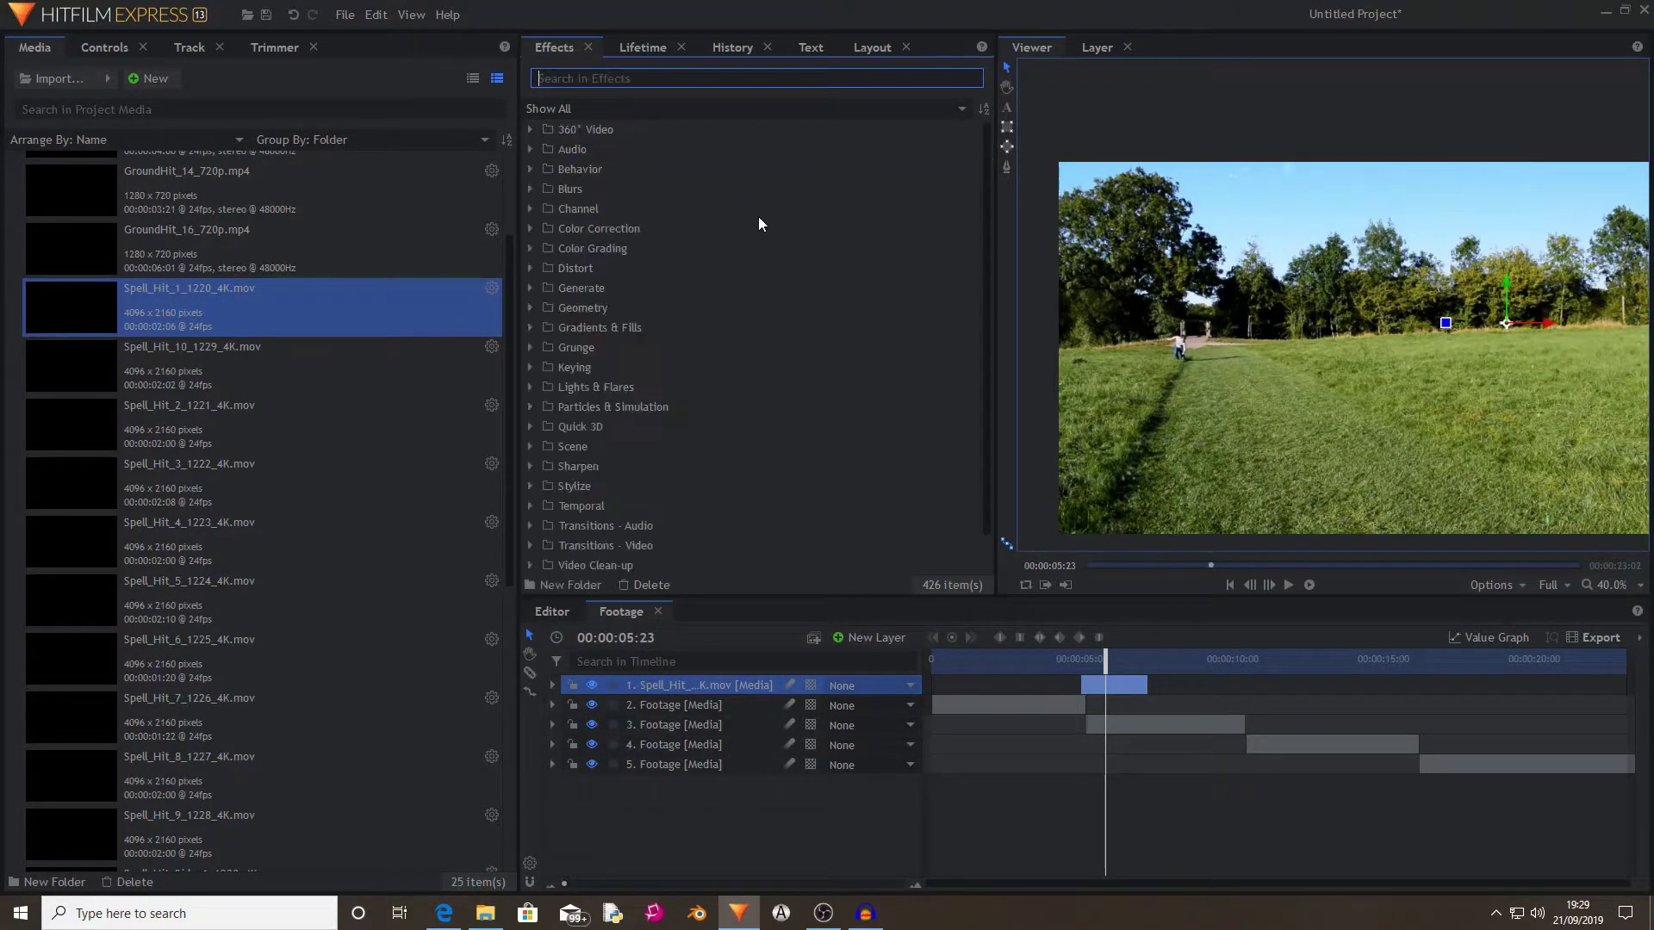
left_click_drag(1105, 660, 1070, 658)
left_click(622, 76)
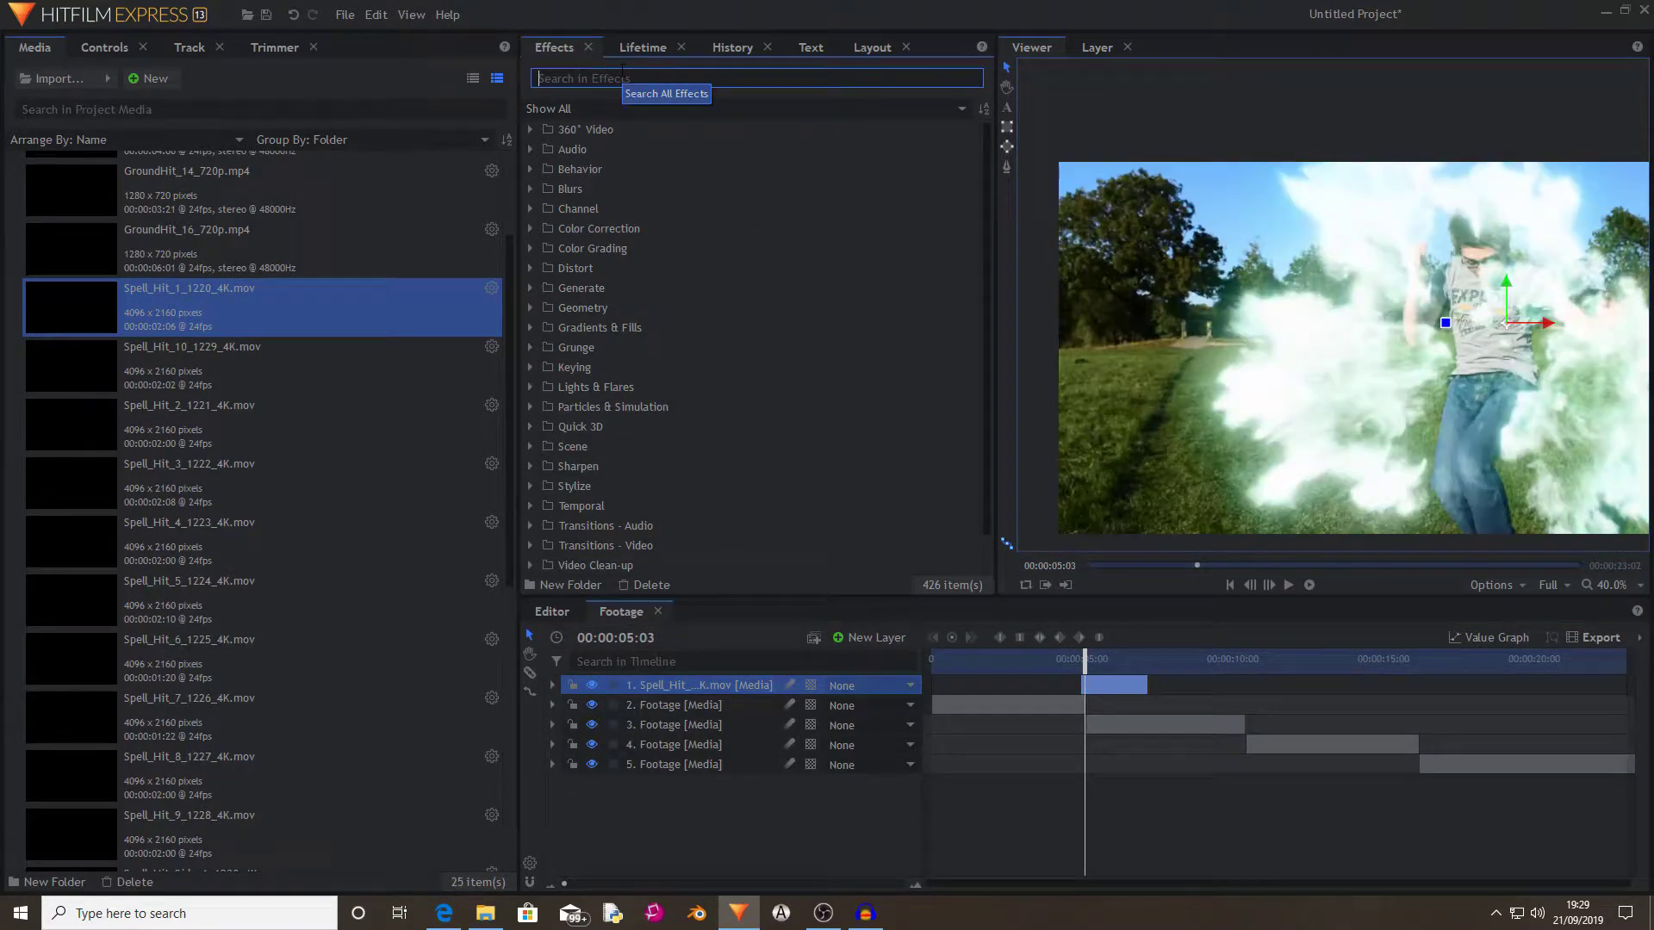
type("hue")
left_click(635, 209)
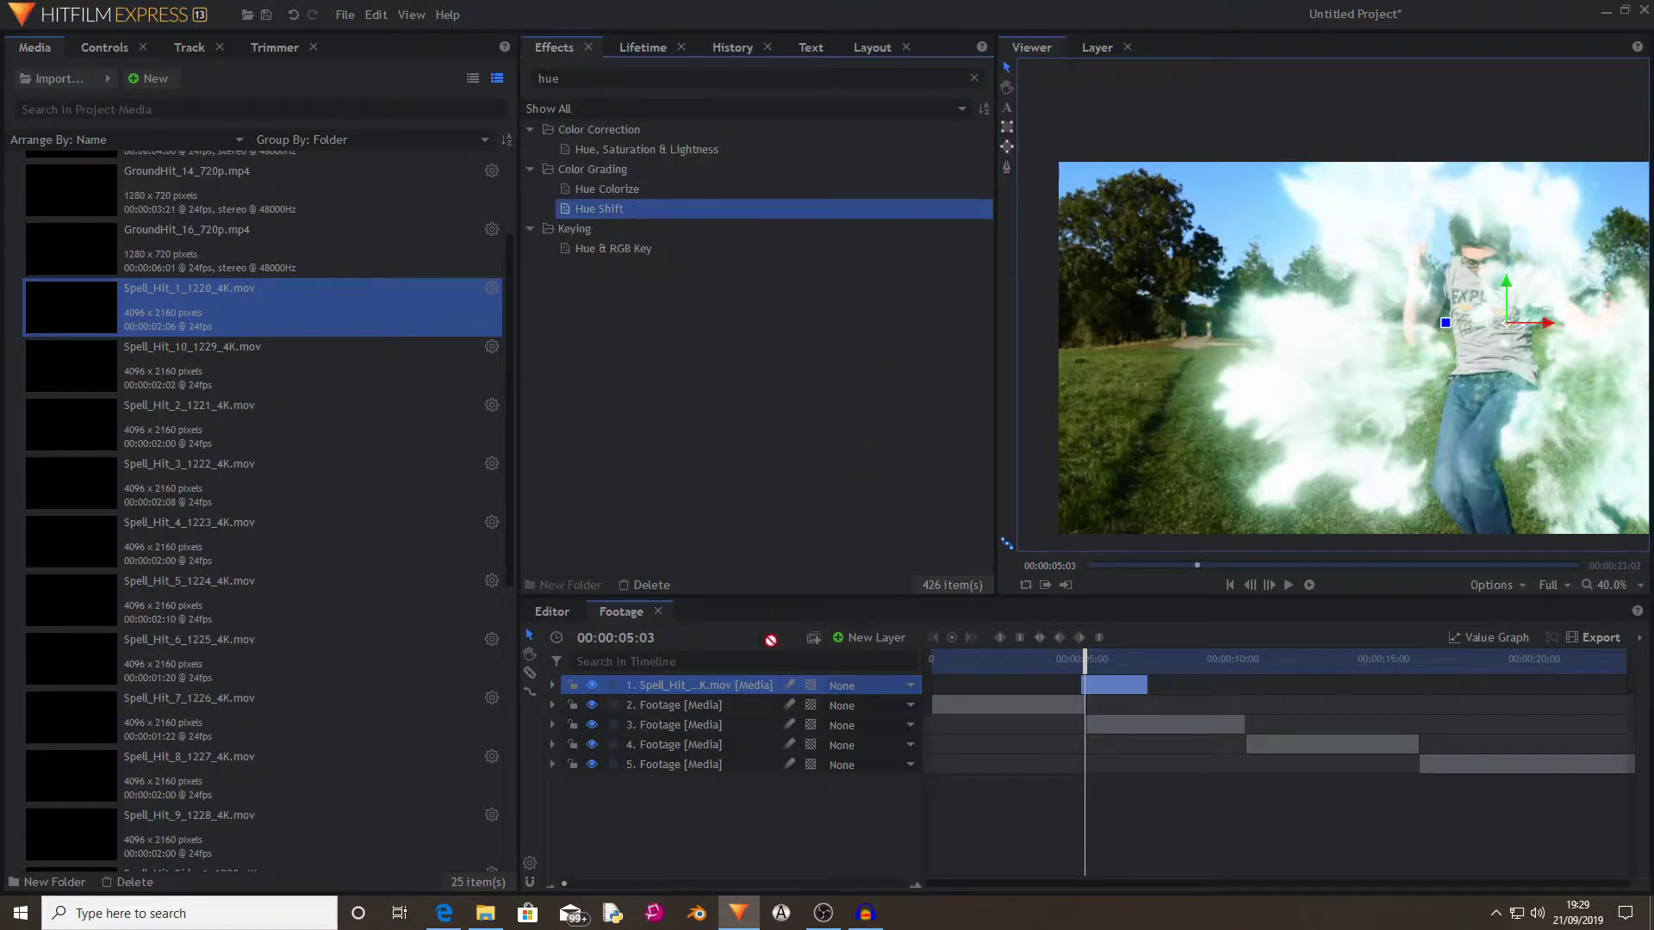
left_click_drag(741, 689, 741, 690)
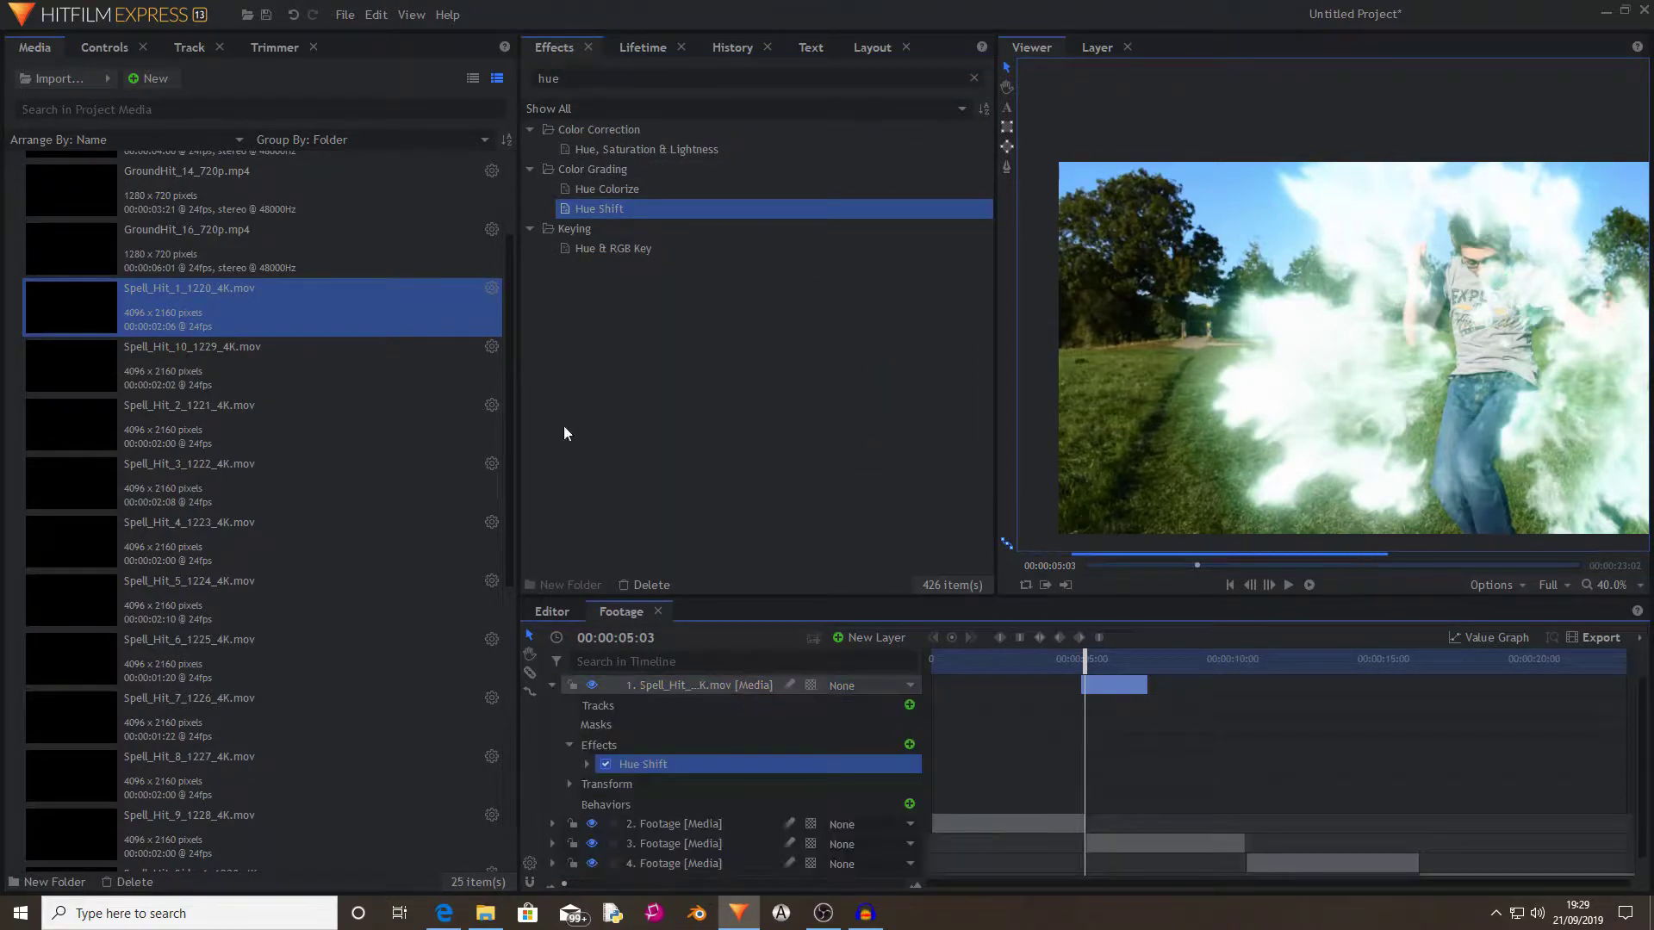
Apply the 60 Yellow preset to the Spell_Hit_1 layer's Hue Shift effect and collapse the layer.
left_click(97, 43)
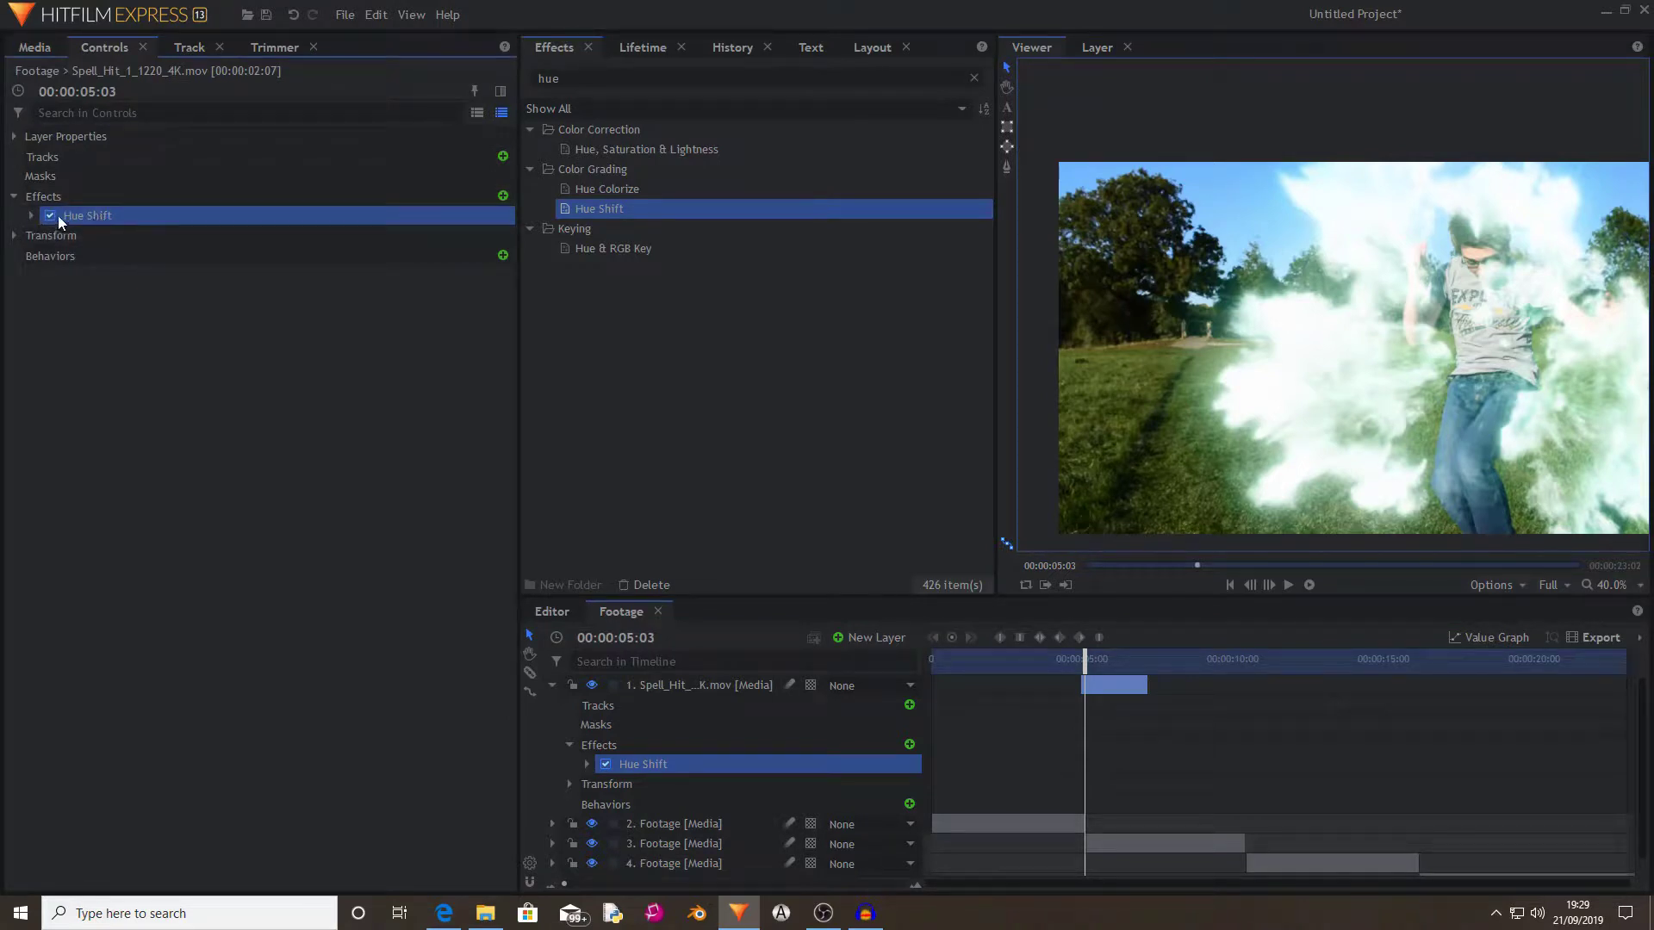
left_click(33, 212)
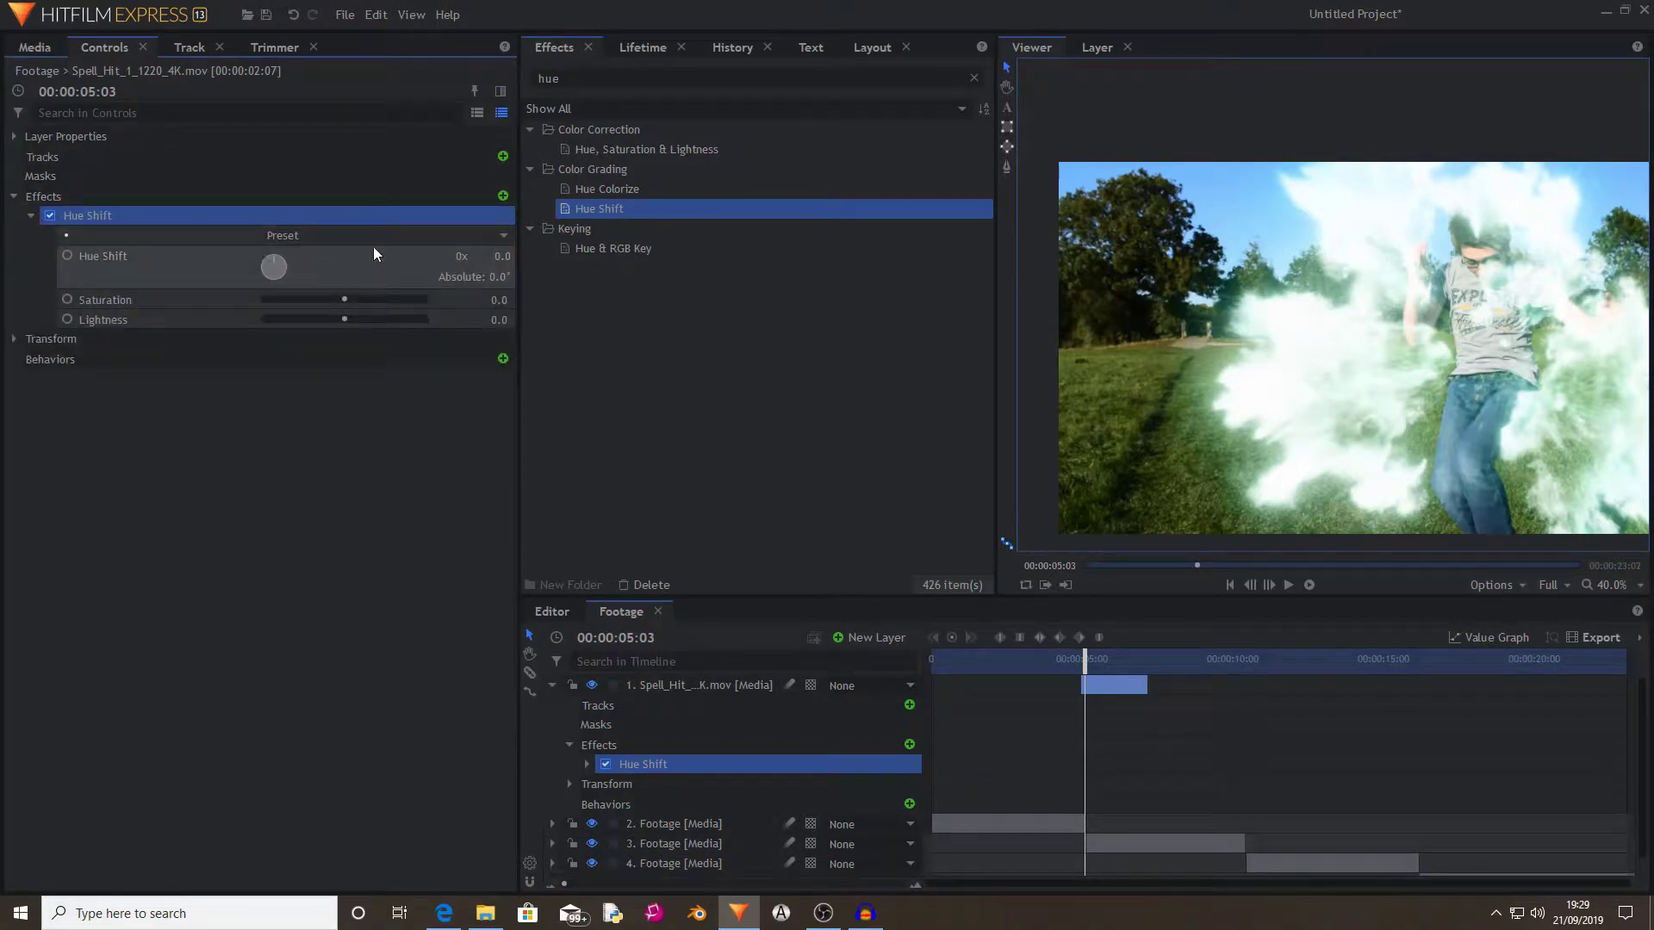
left_click(298, 235)
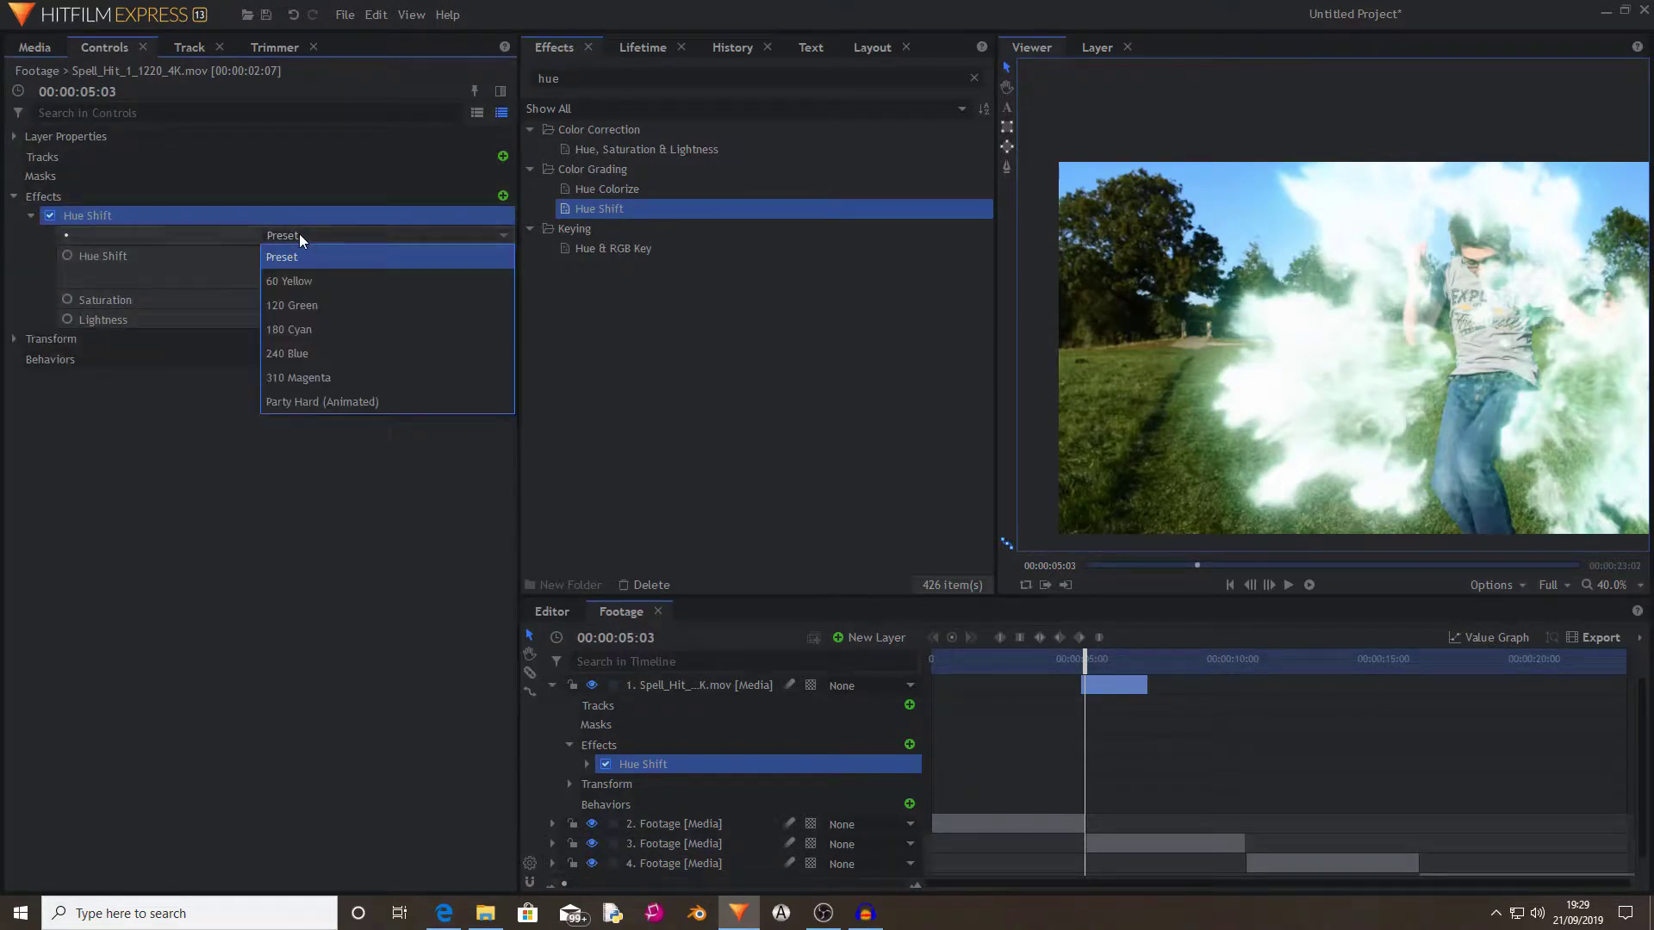
left_click(339, 279)
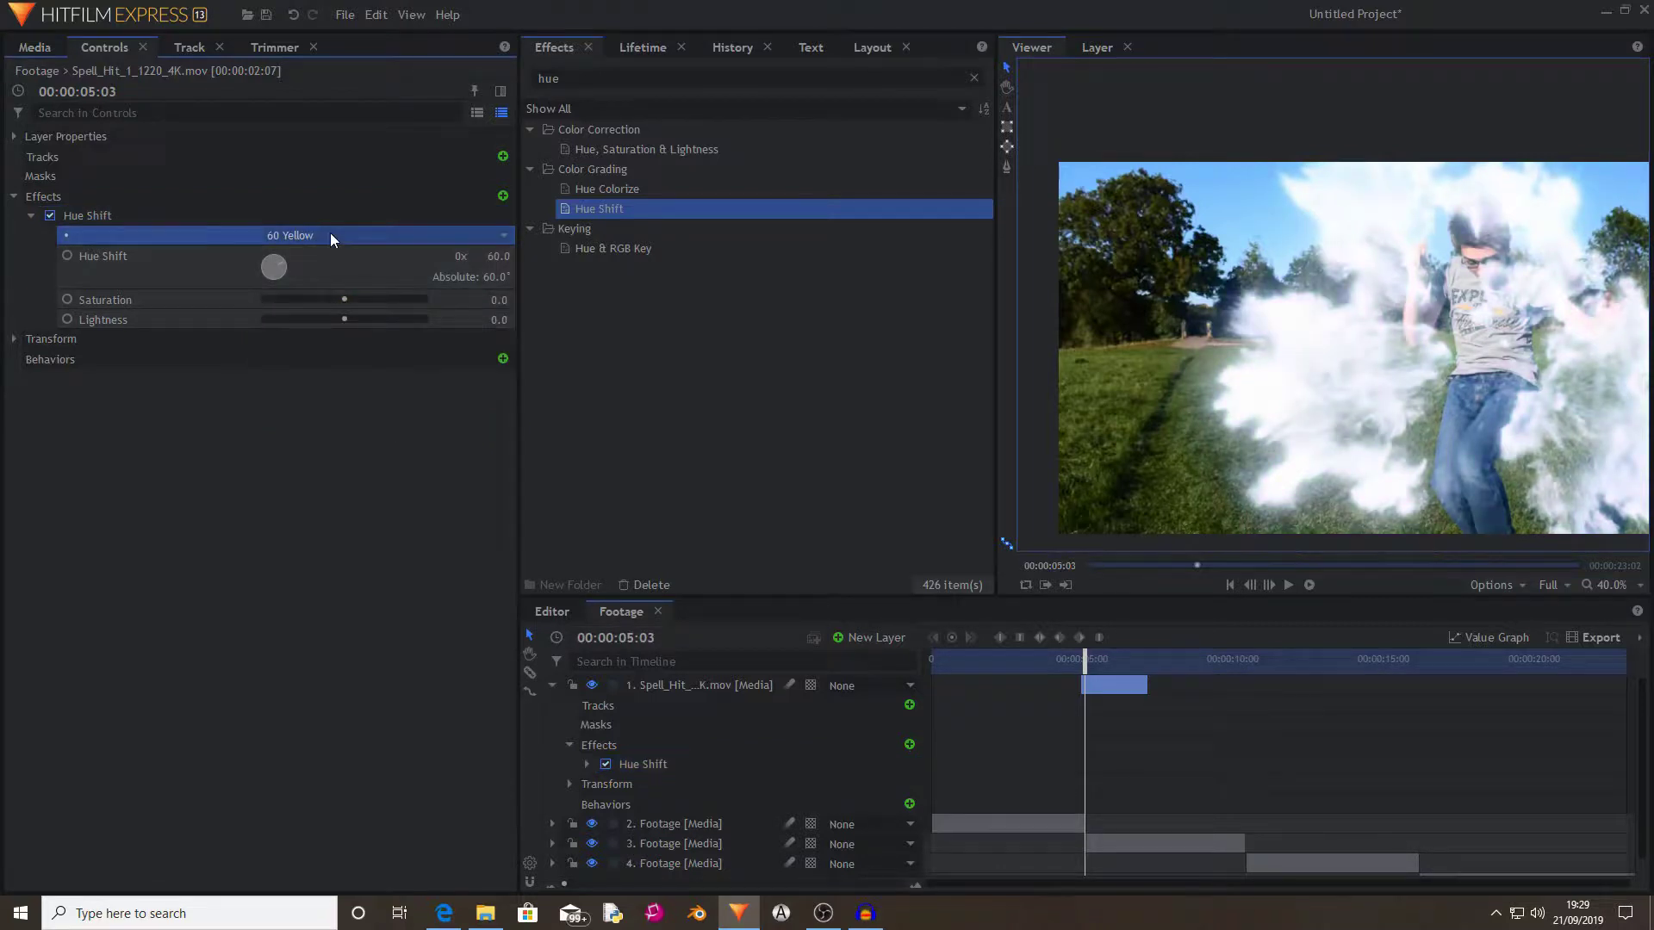
scroll(1378, 319, "down", 1)
left_click_drag(1378, 319, 1319, 300)
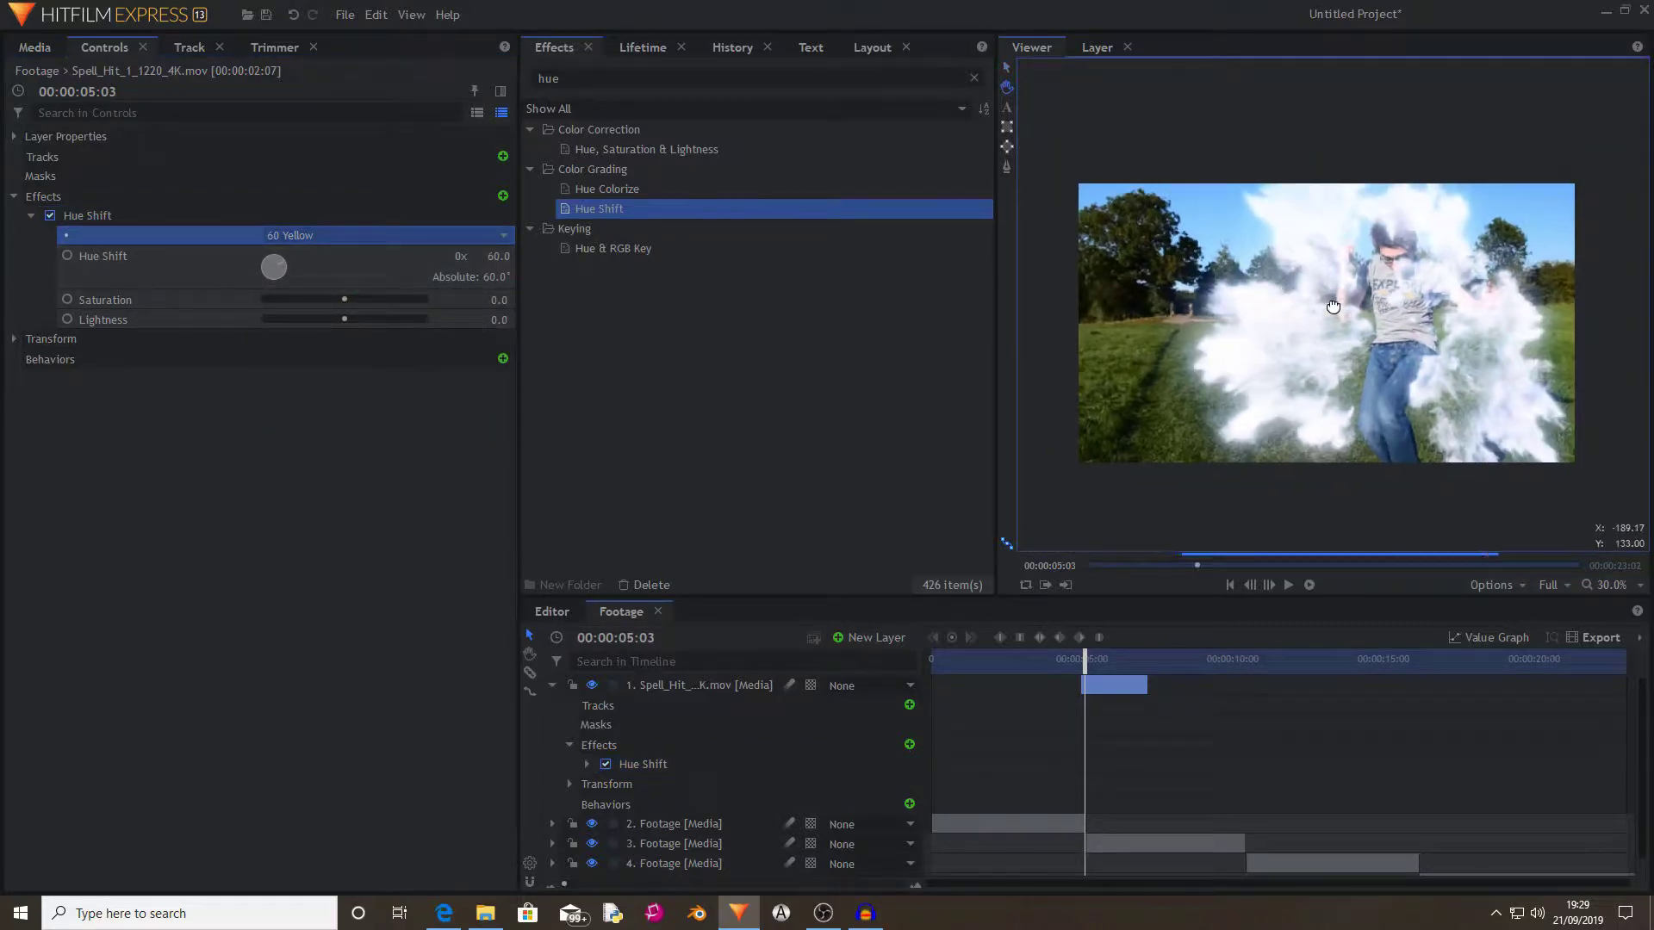
left_click(1623, 585)
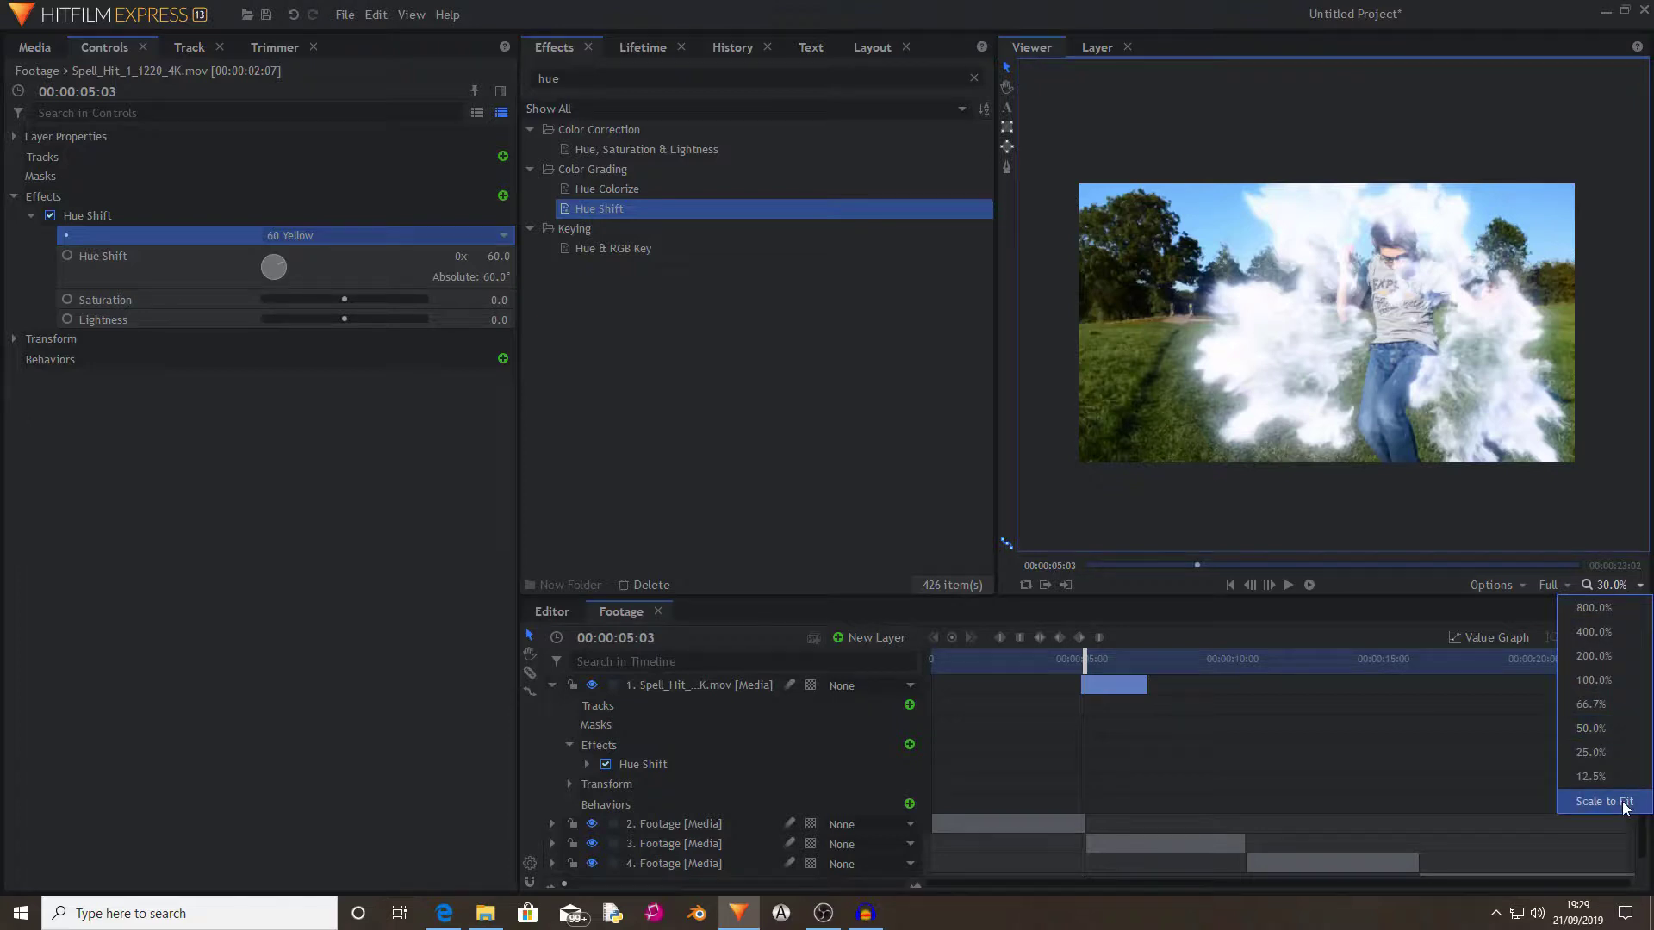
left_click(1621, 802)
mouse_move(1082, 656)
left_mouse_down()
mouse_move(1113, 660)
mouse_move(1084, 655)
left_mouse_up()
left_click(552, 684)
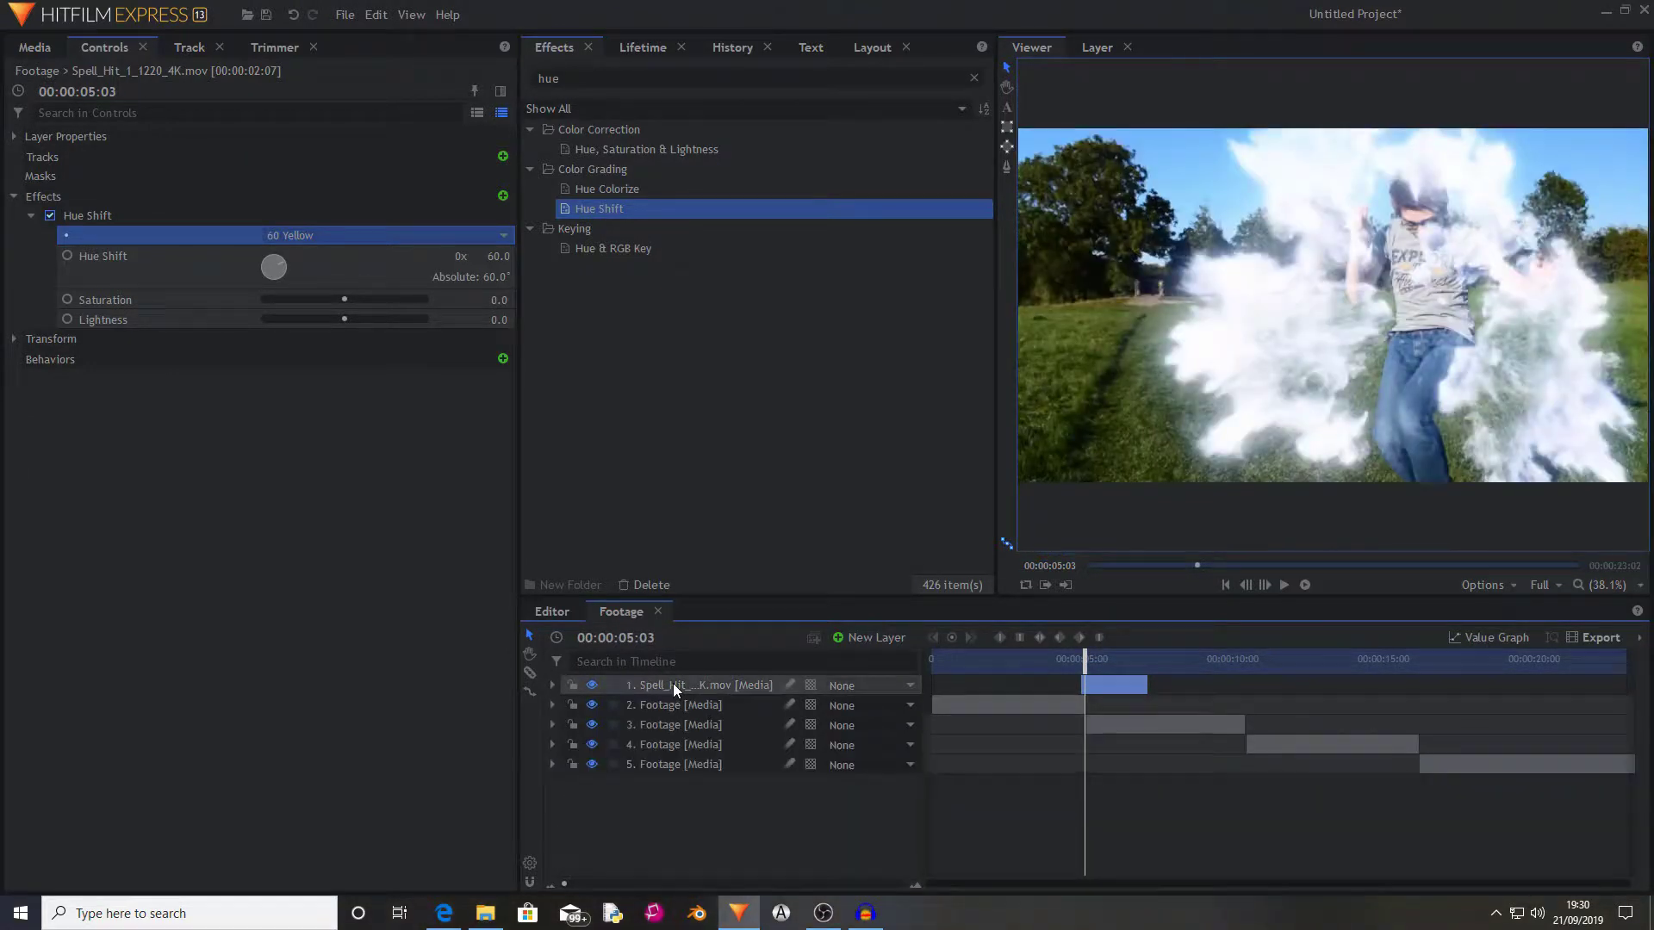
left_click(673, 684)
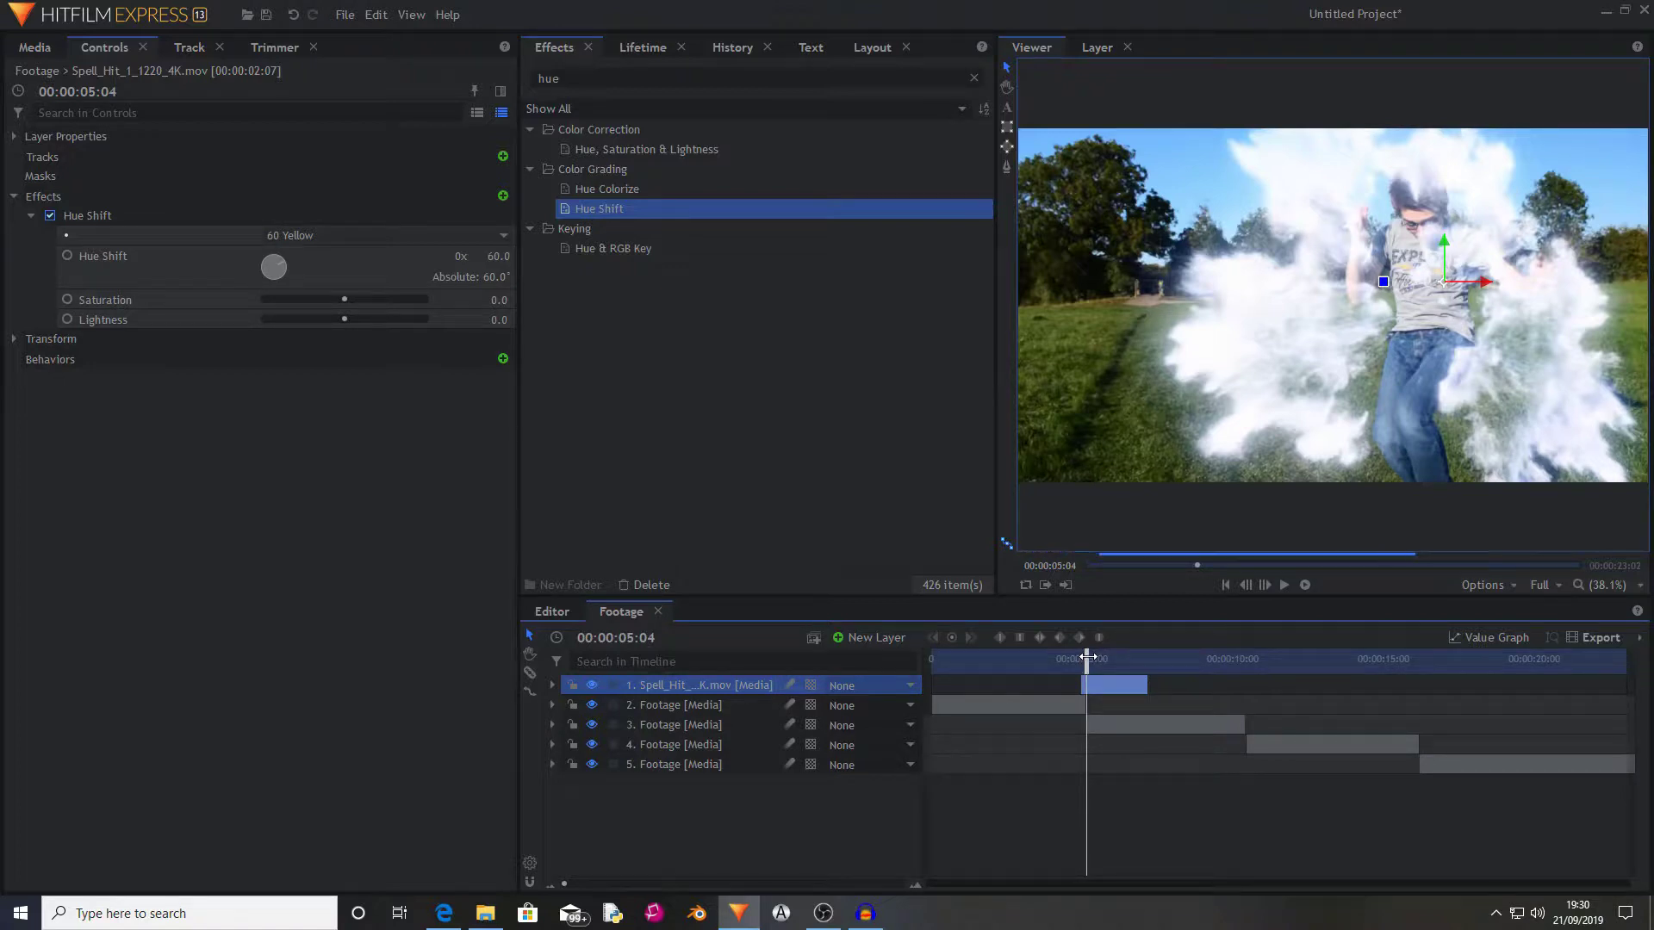
Add Spell_Hit_2_1221_4K.mov at 00:00:05:03 directly below the first spell layer and set its blend mode to Screen.
left_click(35, 47)
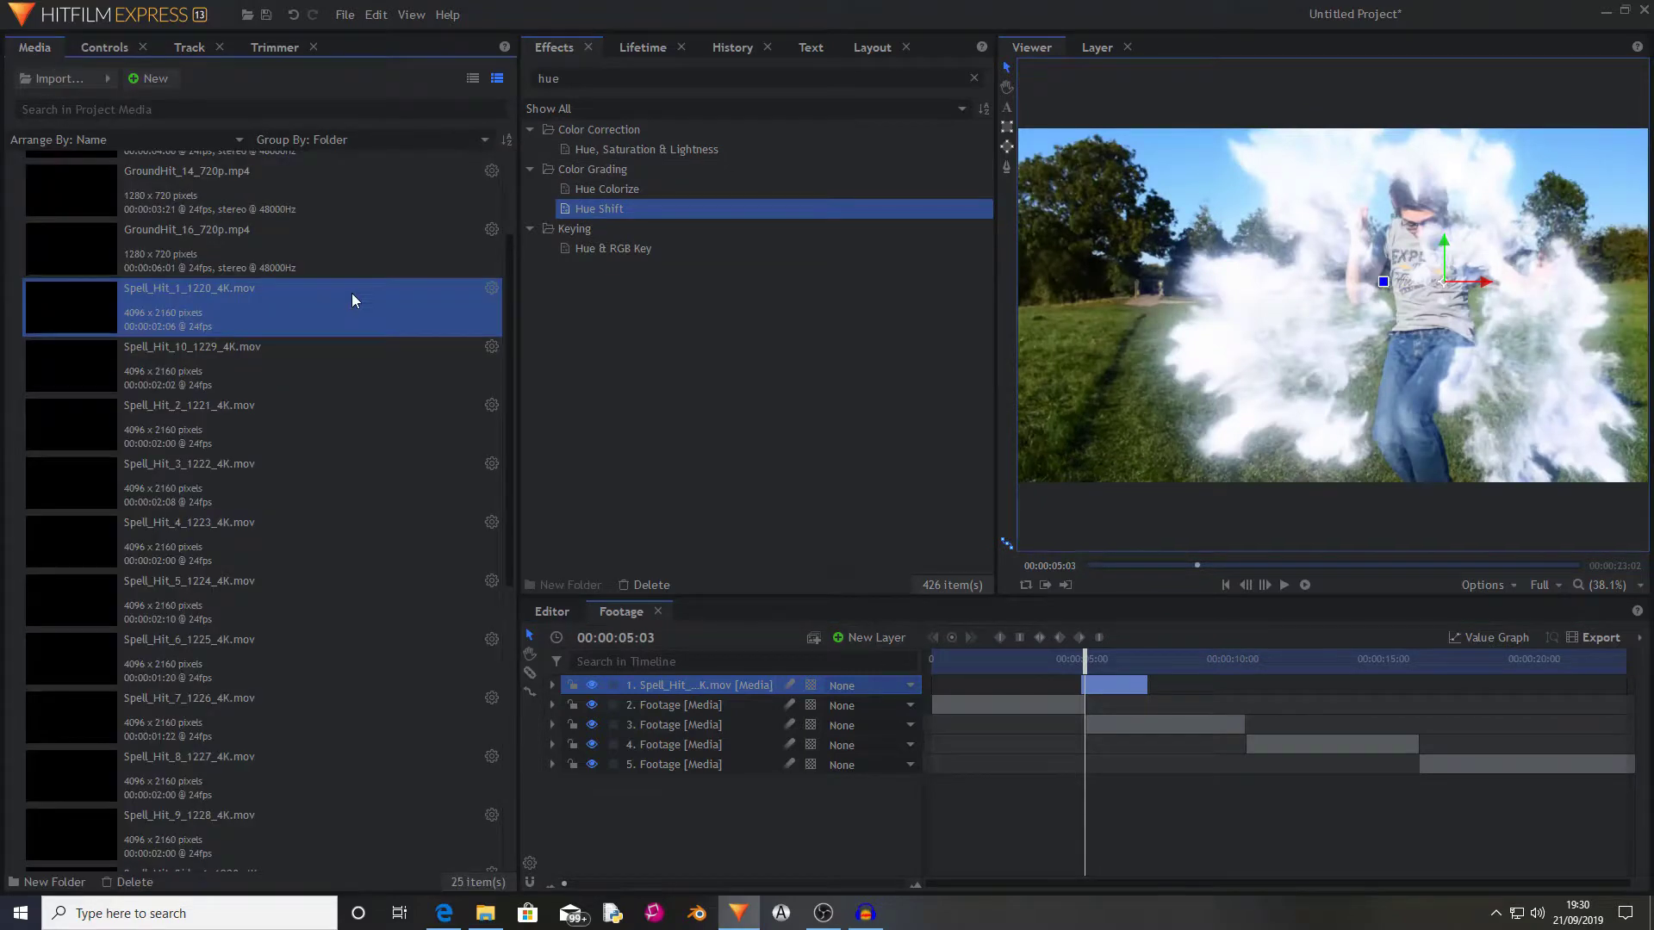
left_click_drag(142, 414, 1083, 717)
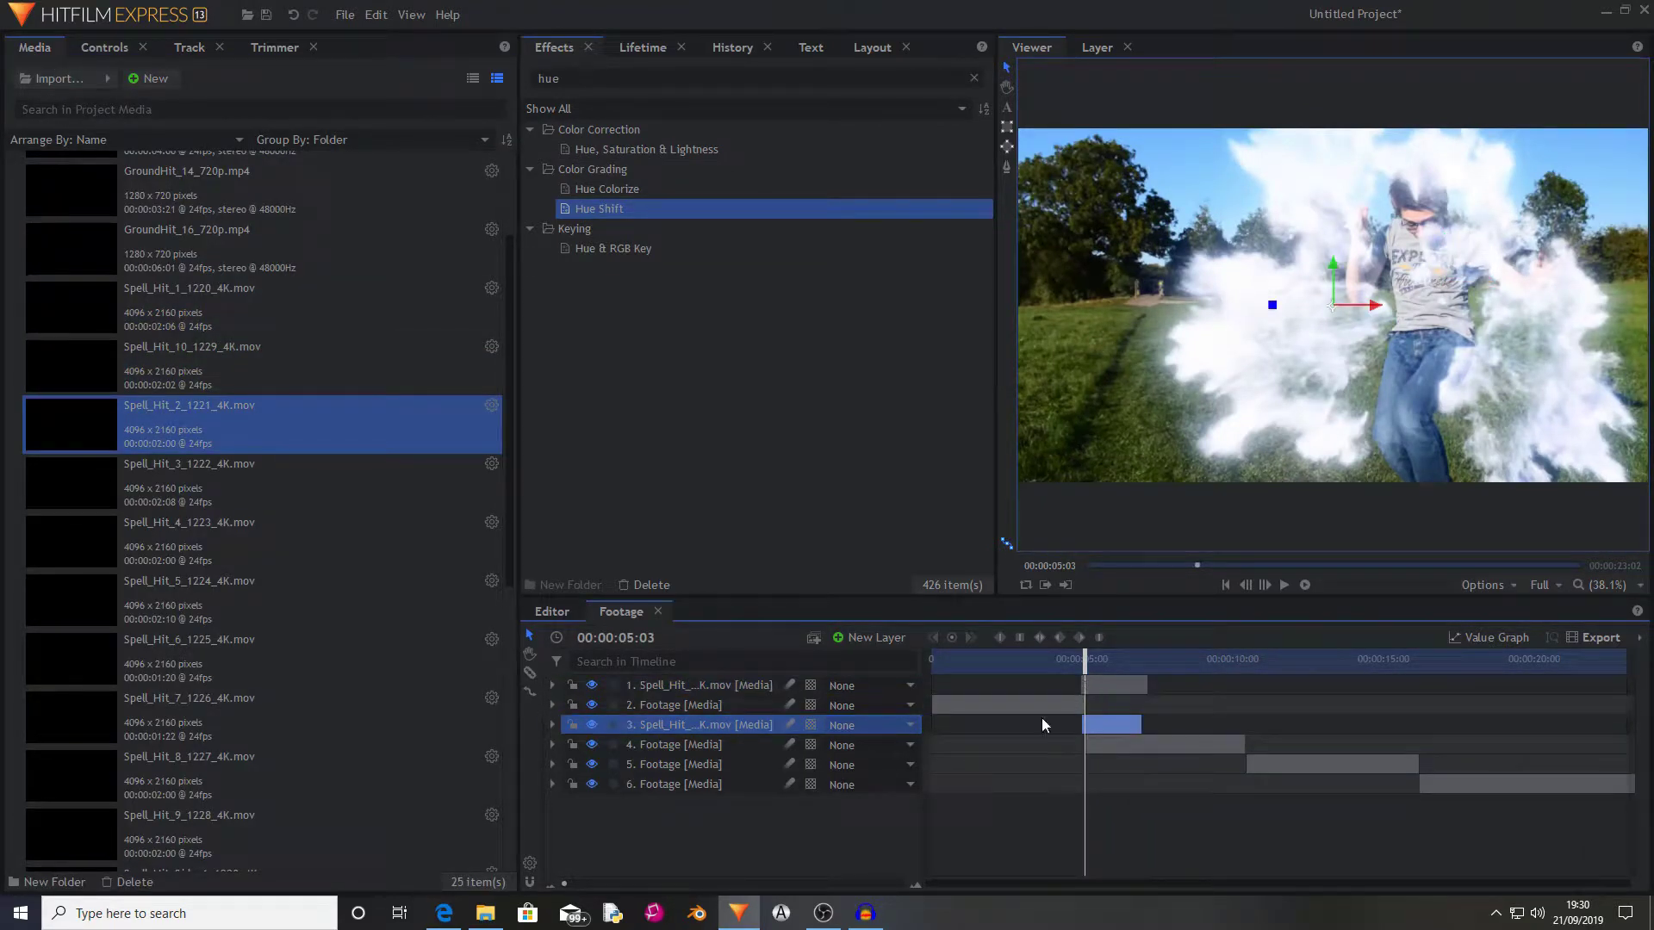
right_click(732, 724)
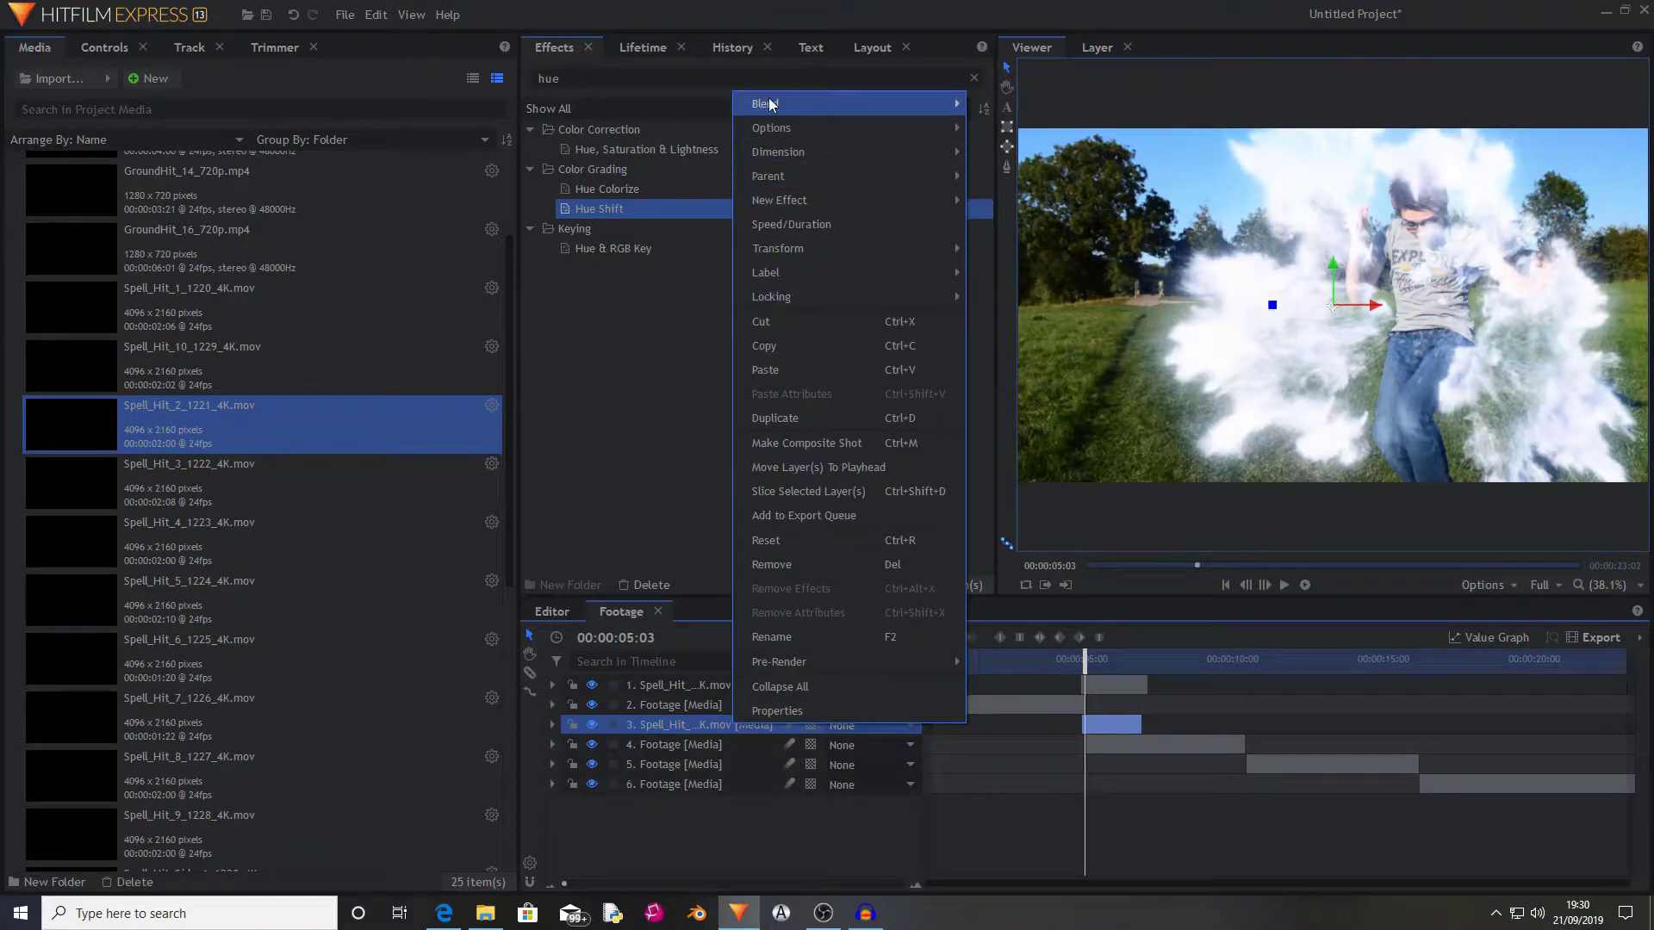
mouse_move(779, 103)
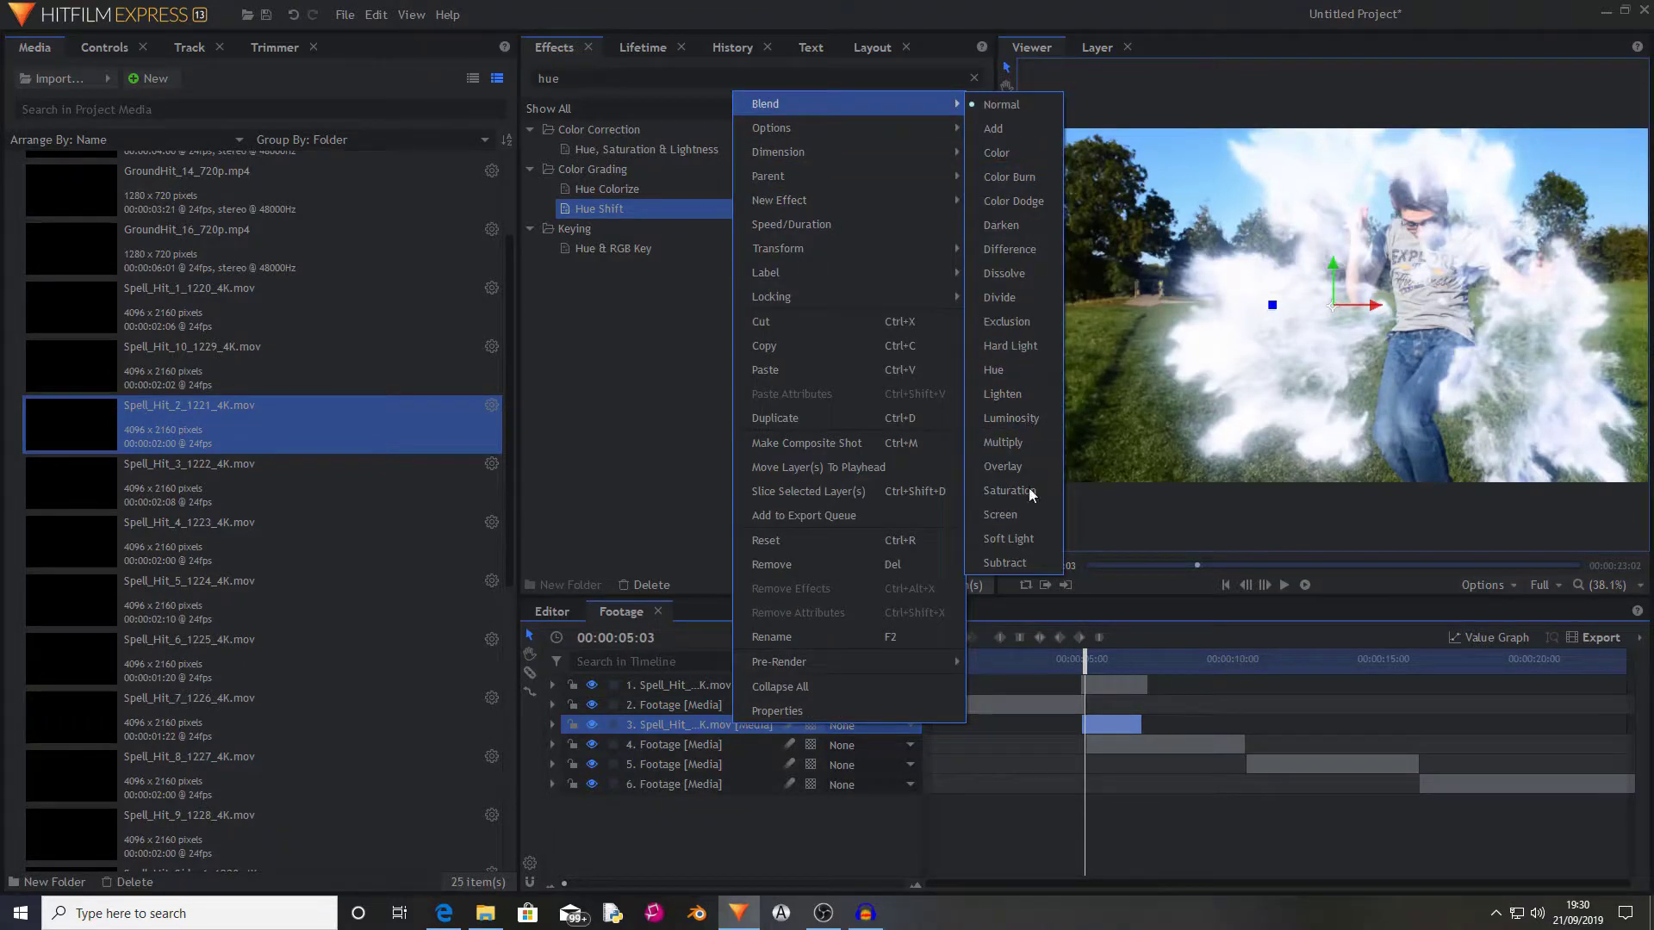
left_click(1048, 540)
left_click_drag(1084, 658, 1087, 658)
left_click_drag(708, 732, 771, 716)
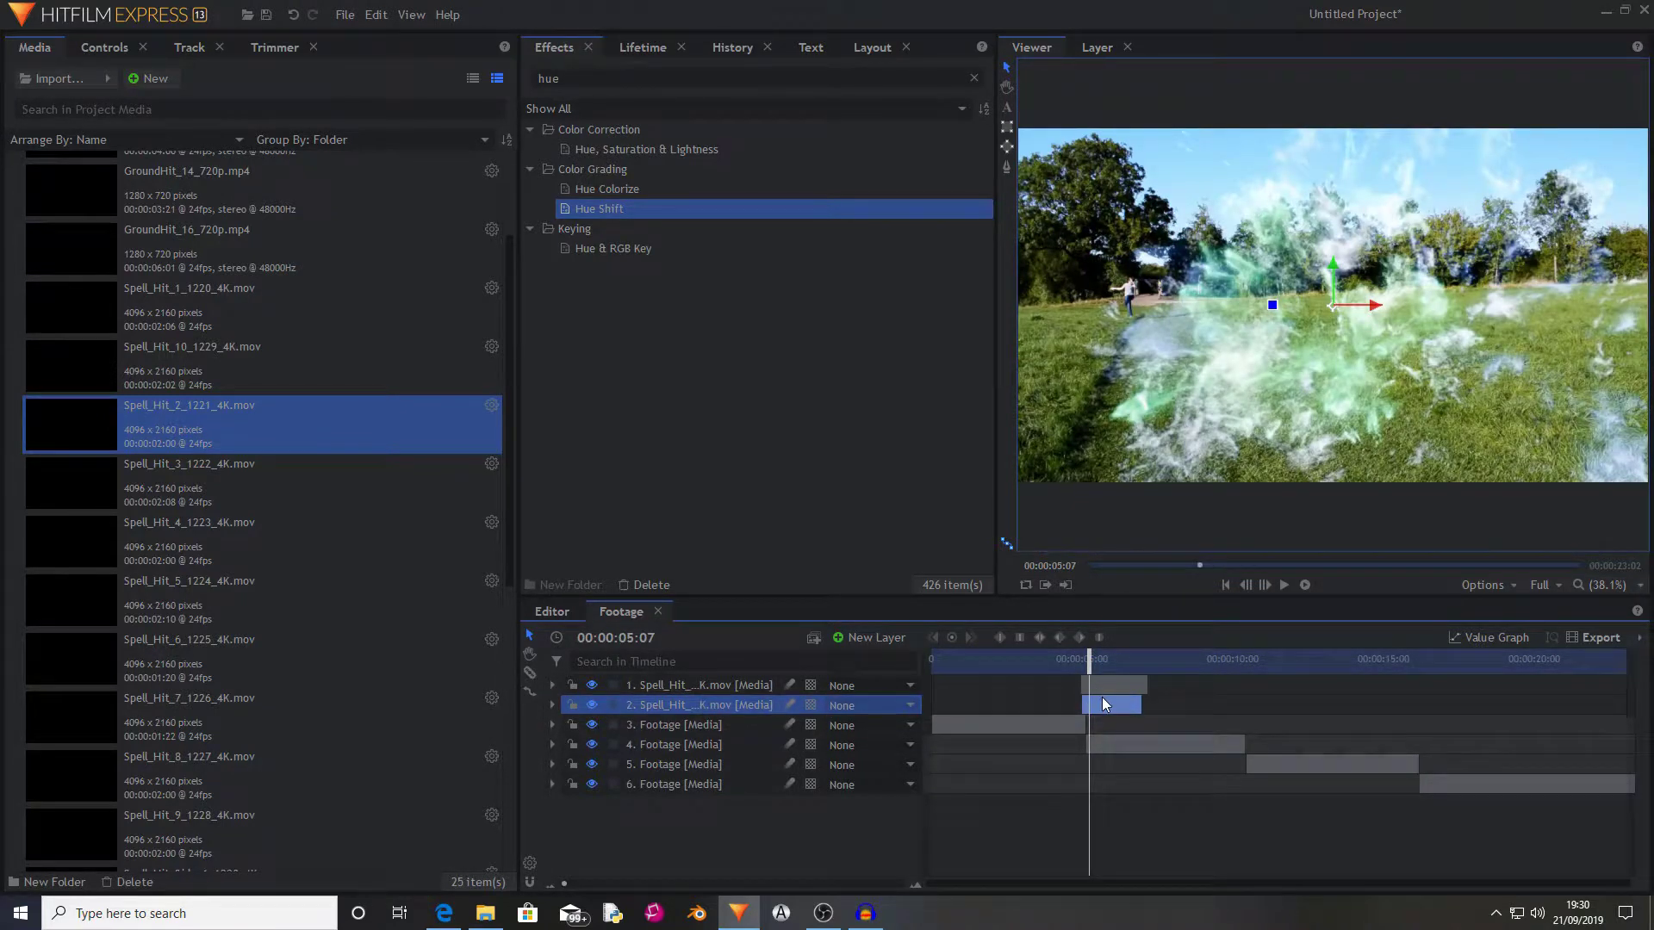
Shrink the Spell_Hit_2 layer to about one seventh of its size and place it over the distant person.
scroll(1533, 407, "down", 3)
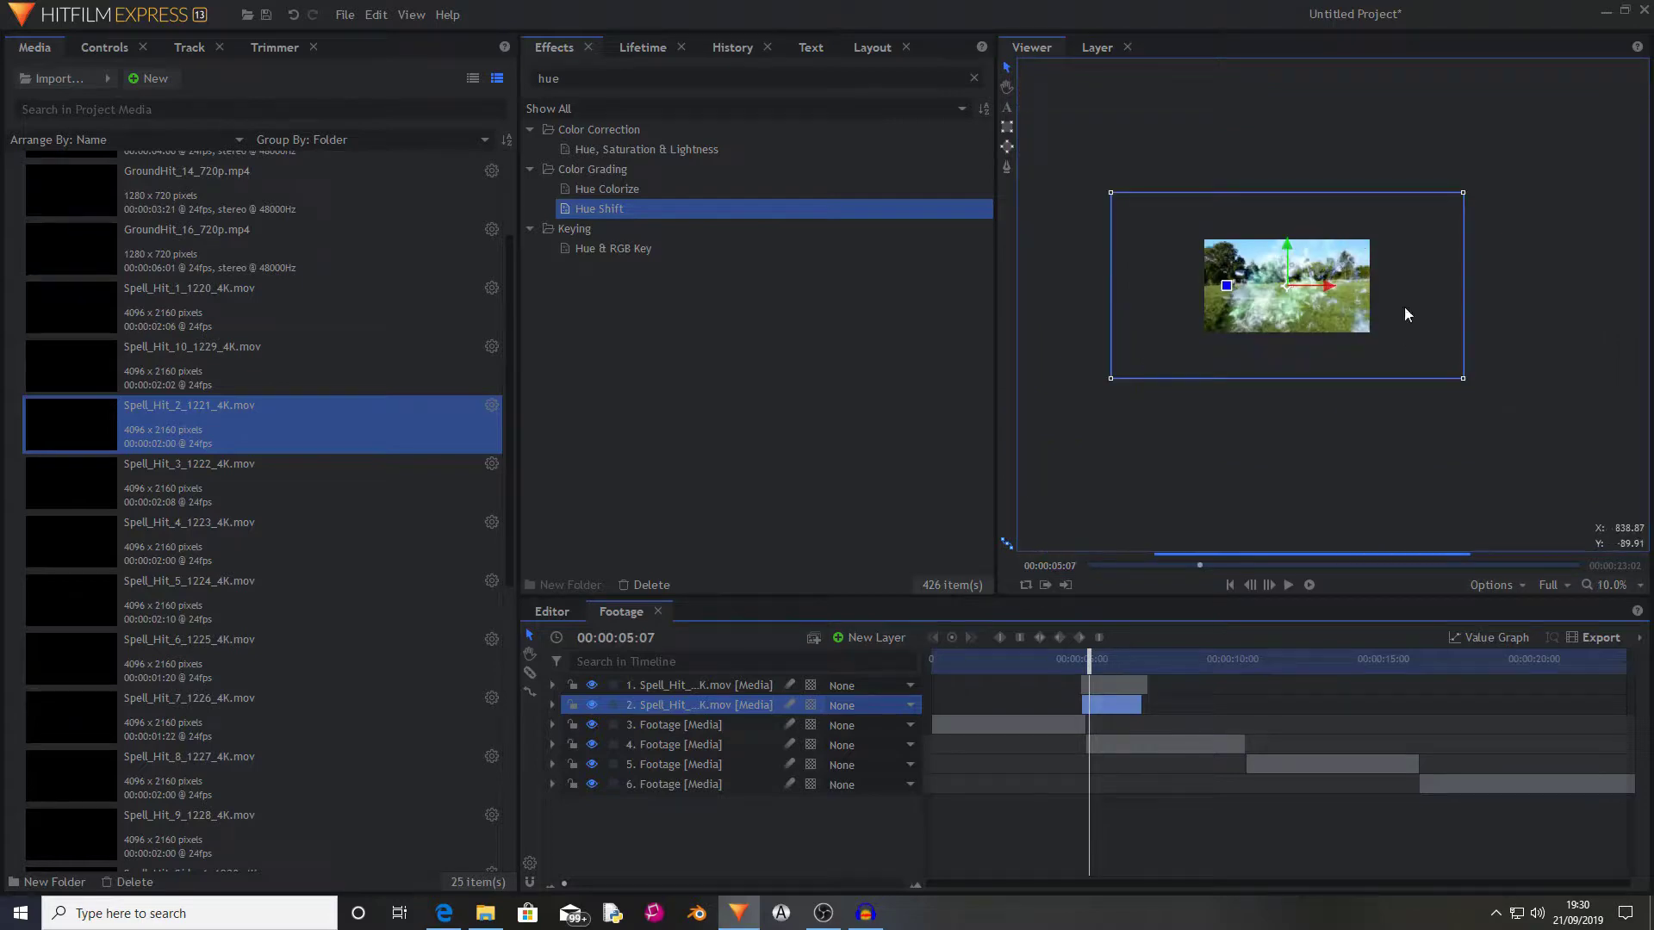
left_click_drag(1464, 379, 1304, 300)
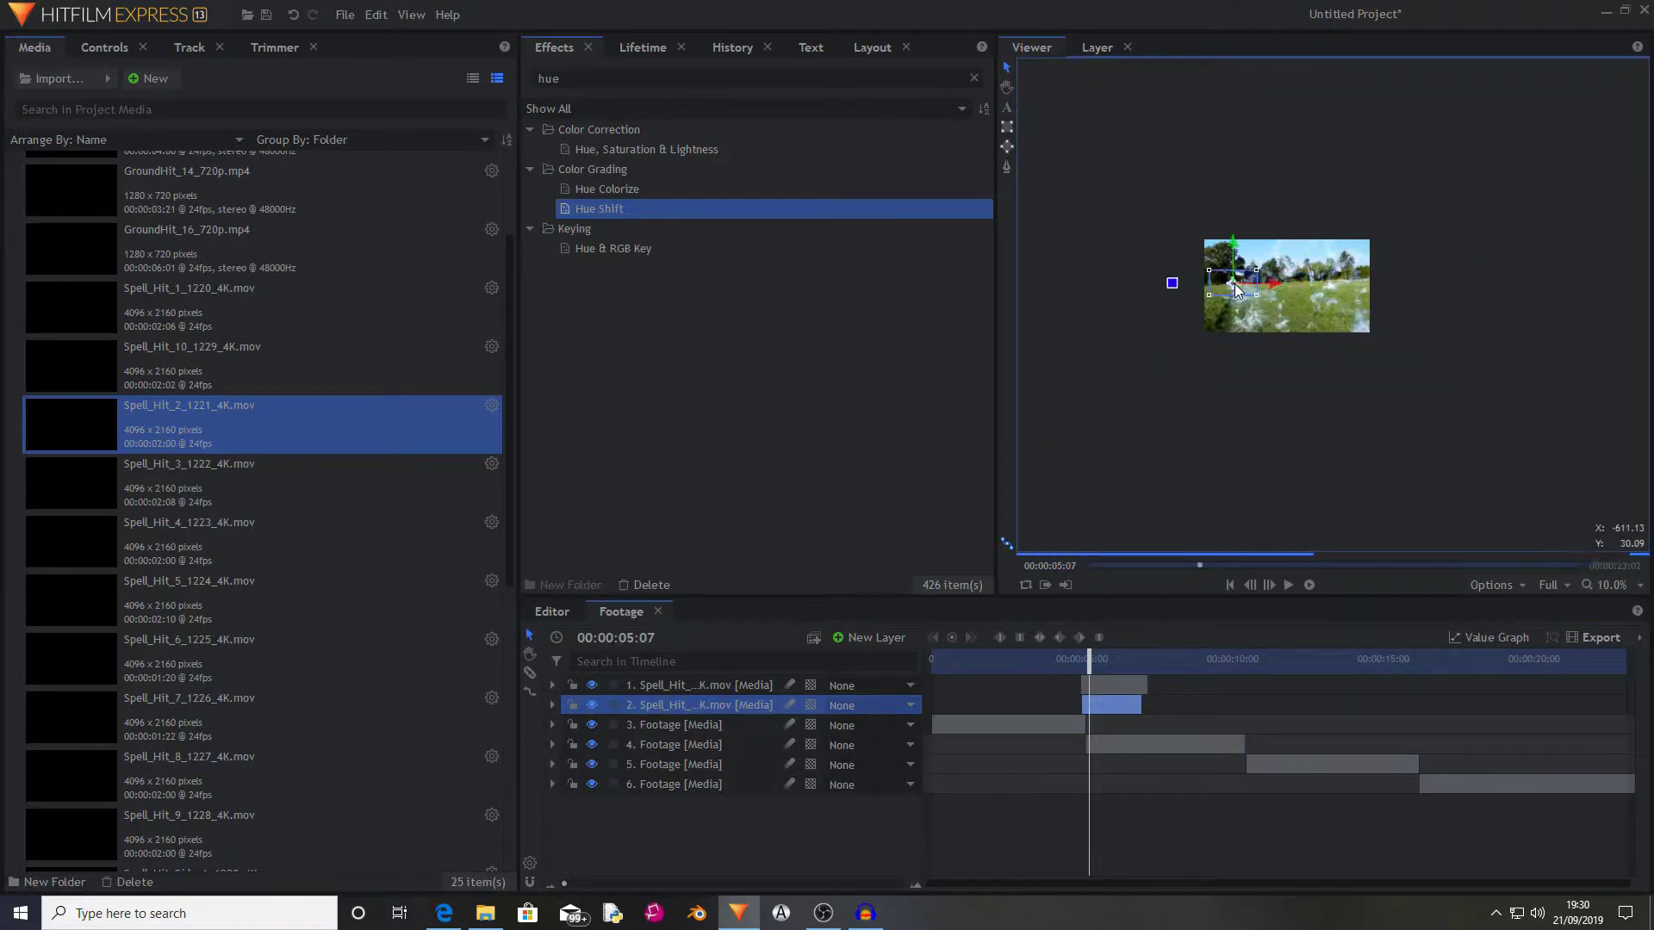
scroll(1235, 282, "up", 6)
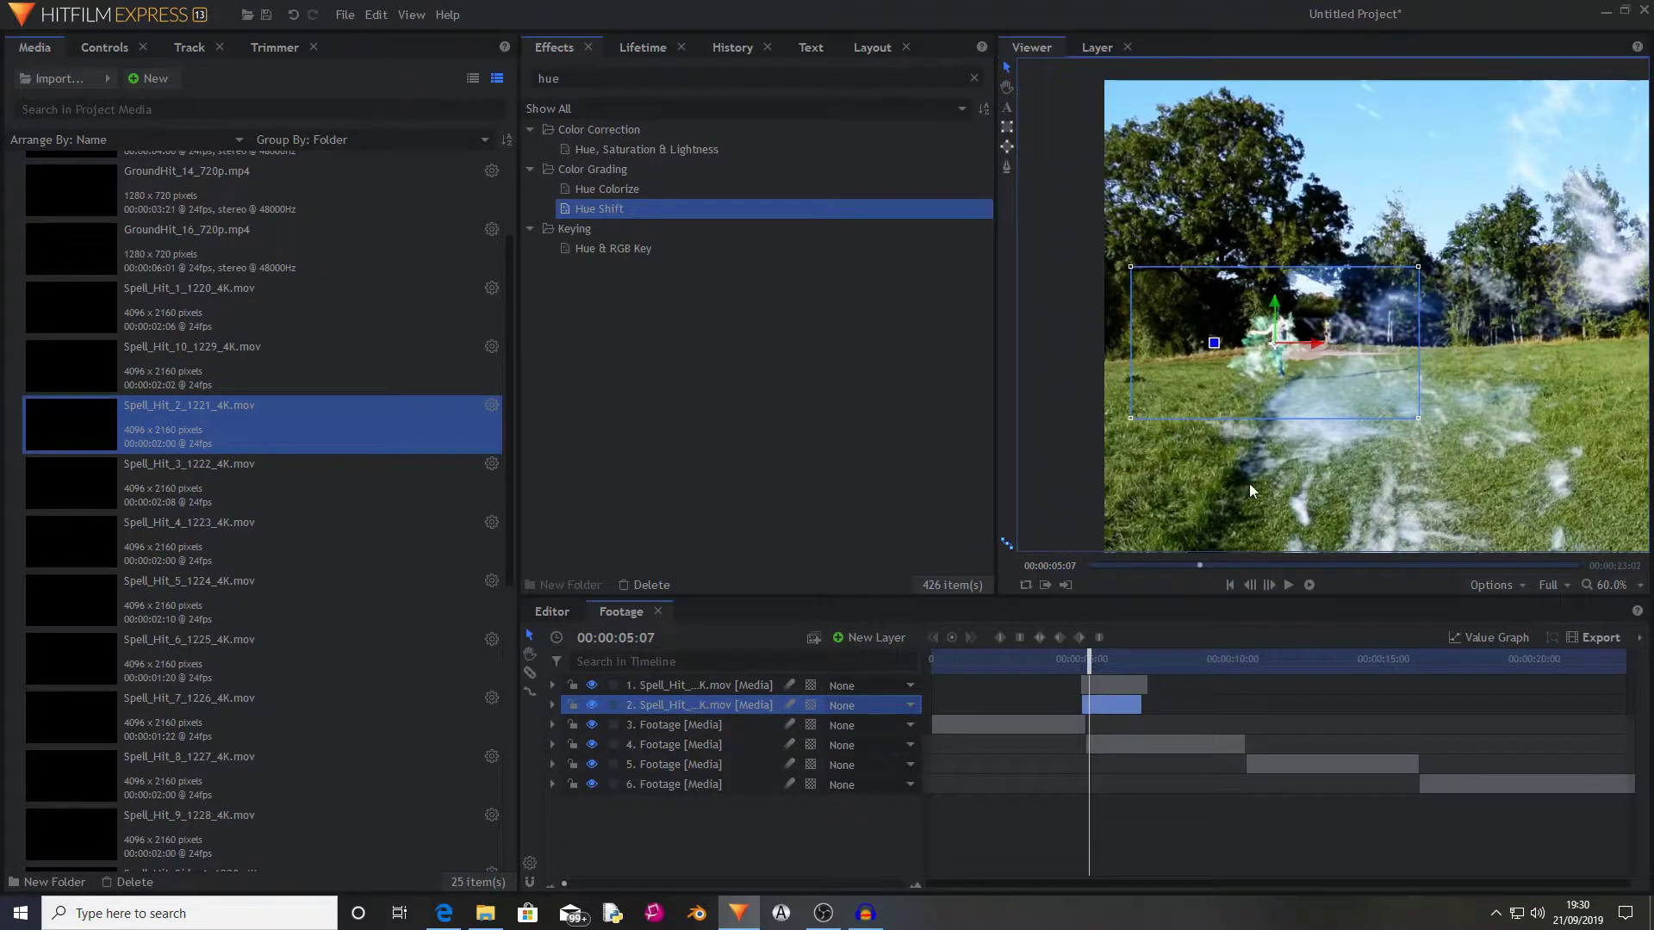
Nudge the Spell_Hit_2 layer slightly to the right over the distant person and play back the teleport moment.
left_click_drag(1279, 341, 1285, 340)
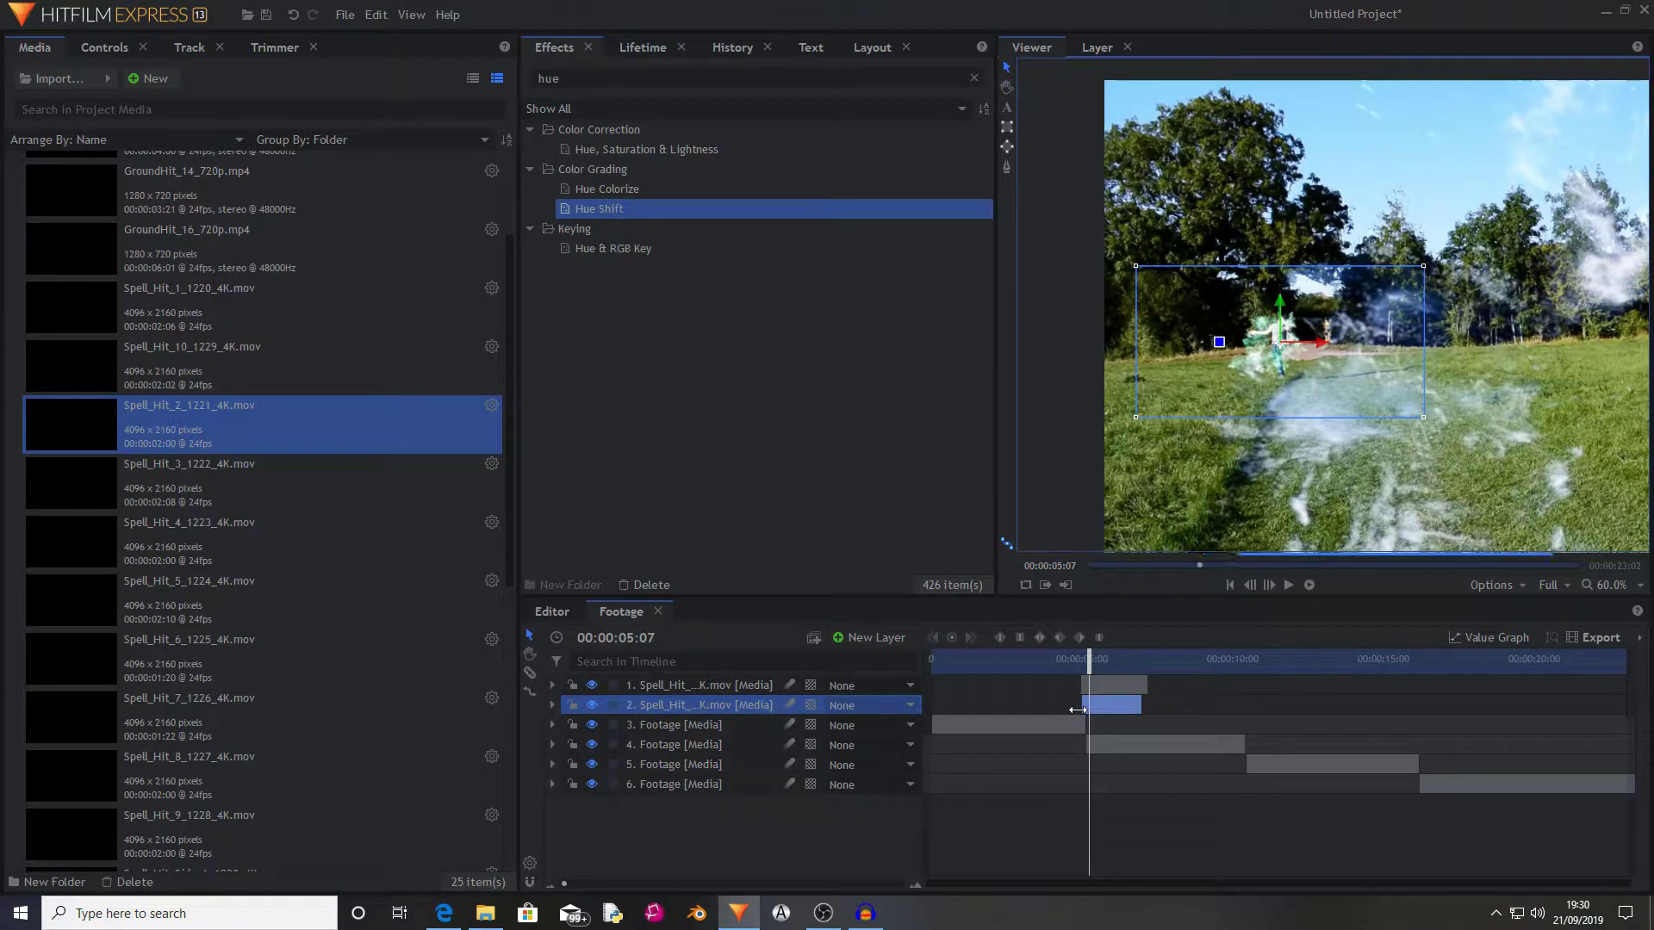
mouse_move(1086, 662)
left_mouse_down()
mouse_move(1124, 673)
mouse_move(1111, 677)
left_mouse_up()
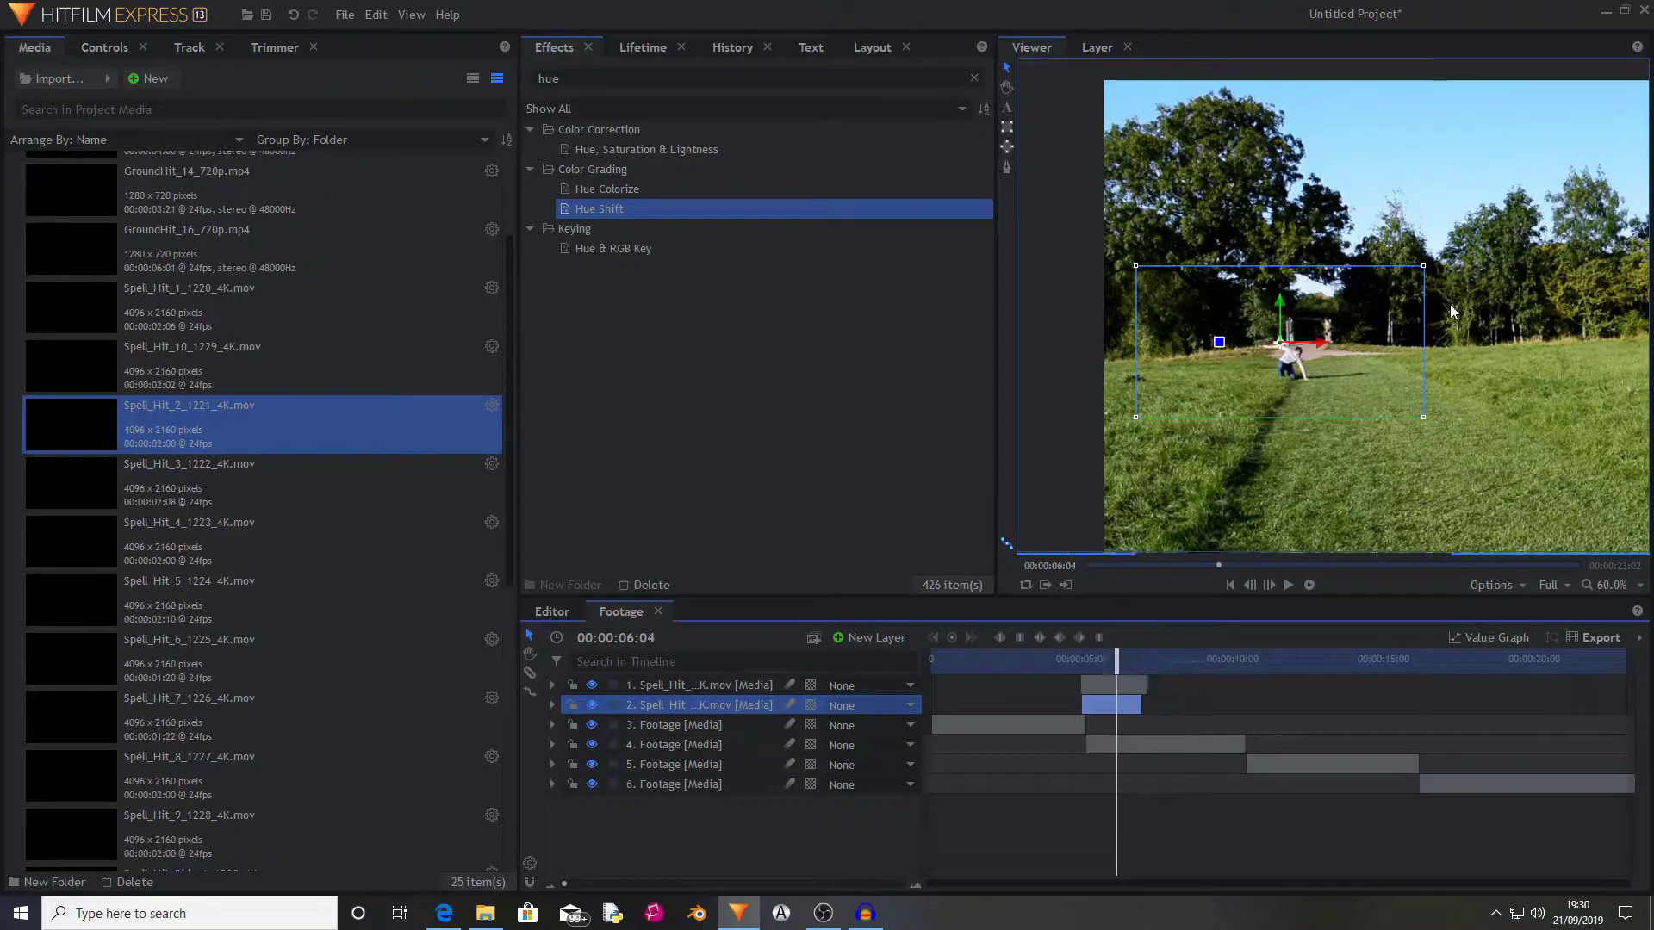
left_click(1423, 423)
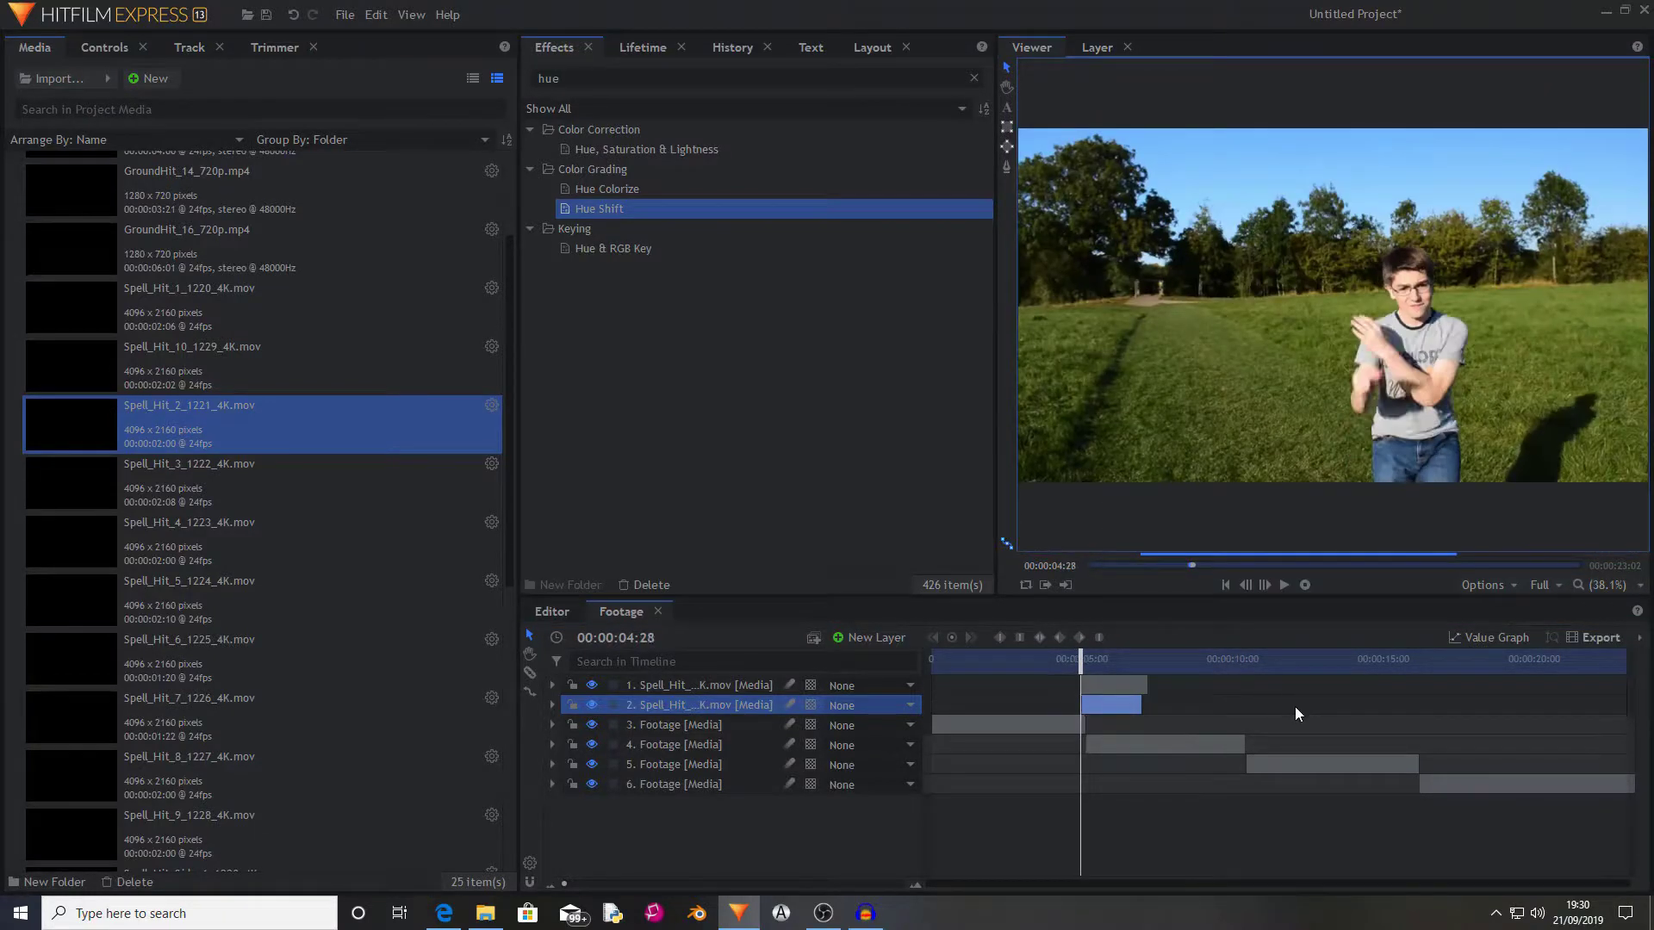
key("space")
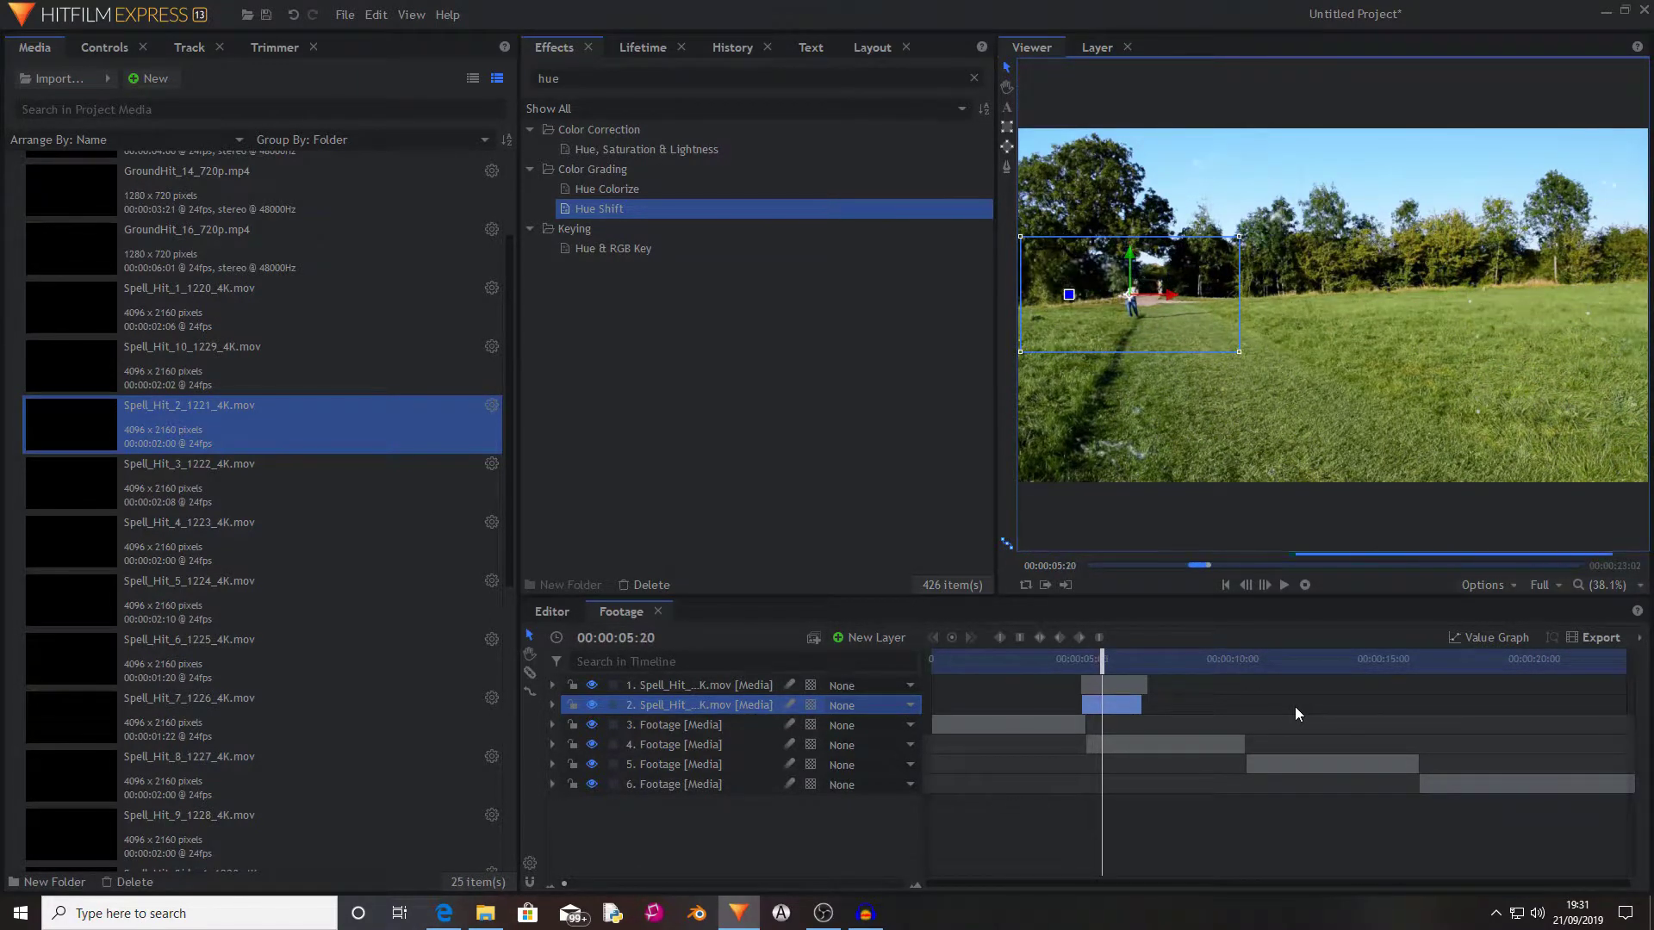
key("Right")
left_click_drag(1206, 565, 1187, 560)
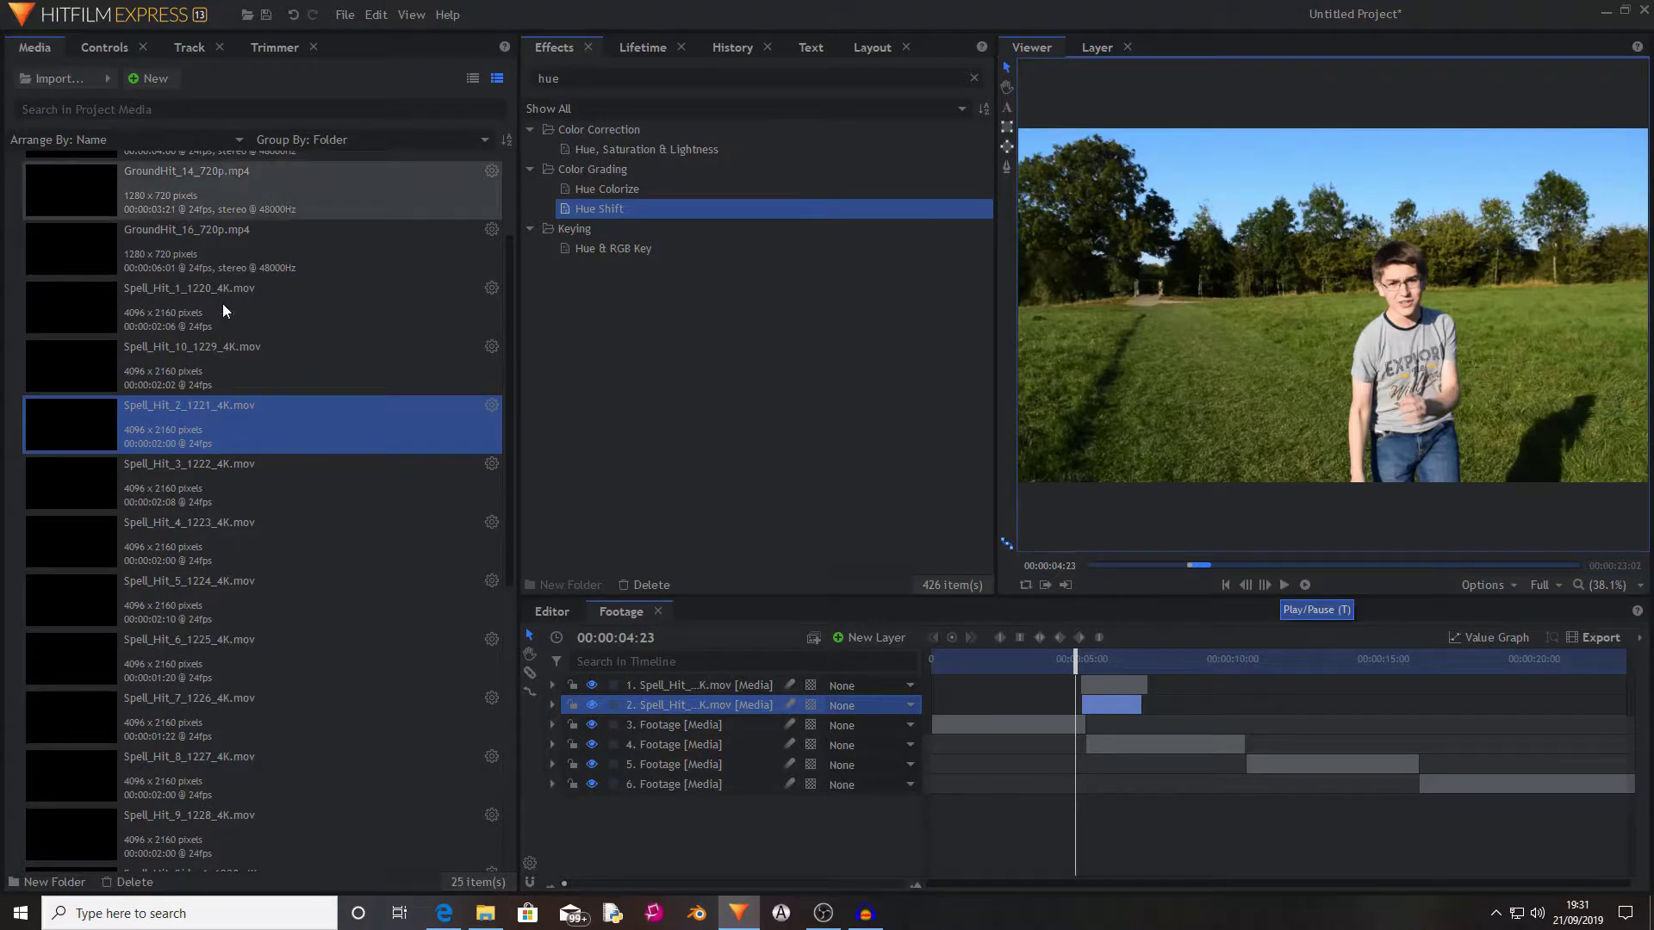
Add GroundHit_14_720p.mp4 directly below the two spell layers, starting together with them at the first cut.
scroll(225, 259, "up", 3)
left_click(154, 291)
left_click(159, 363)
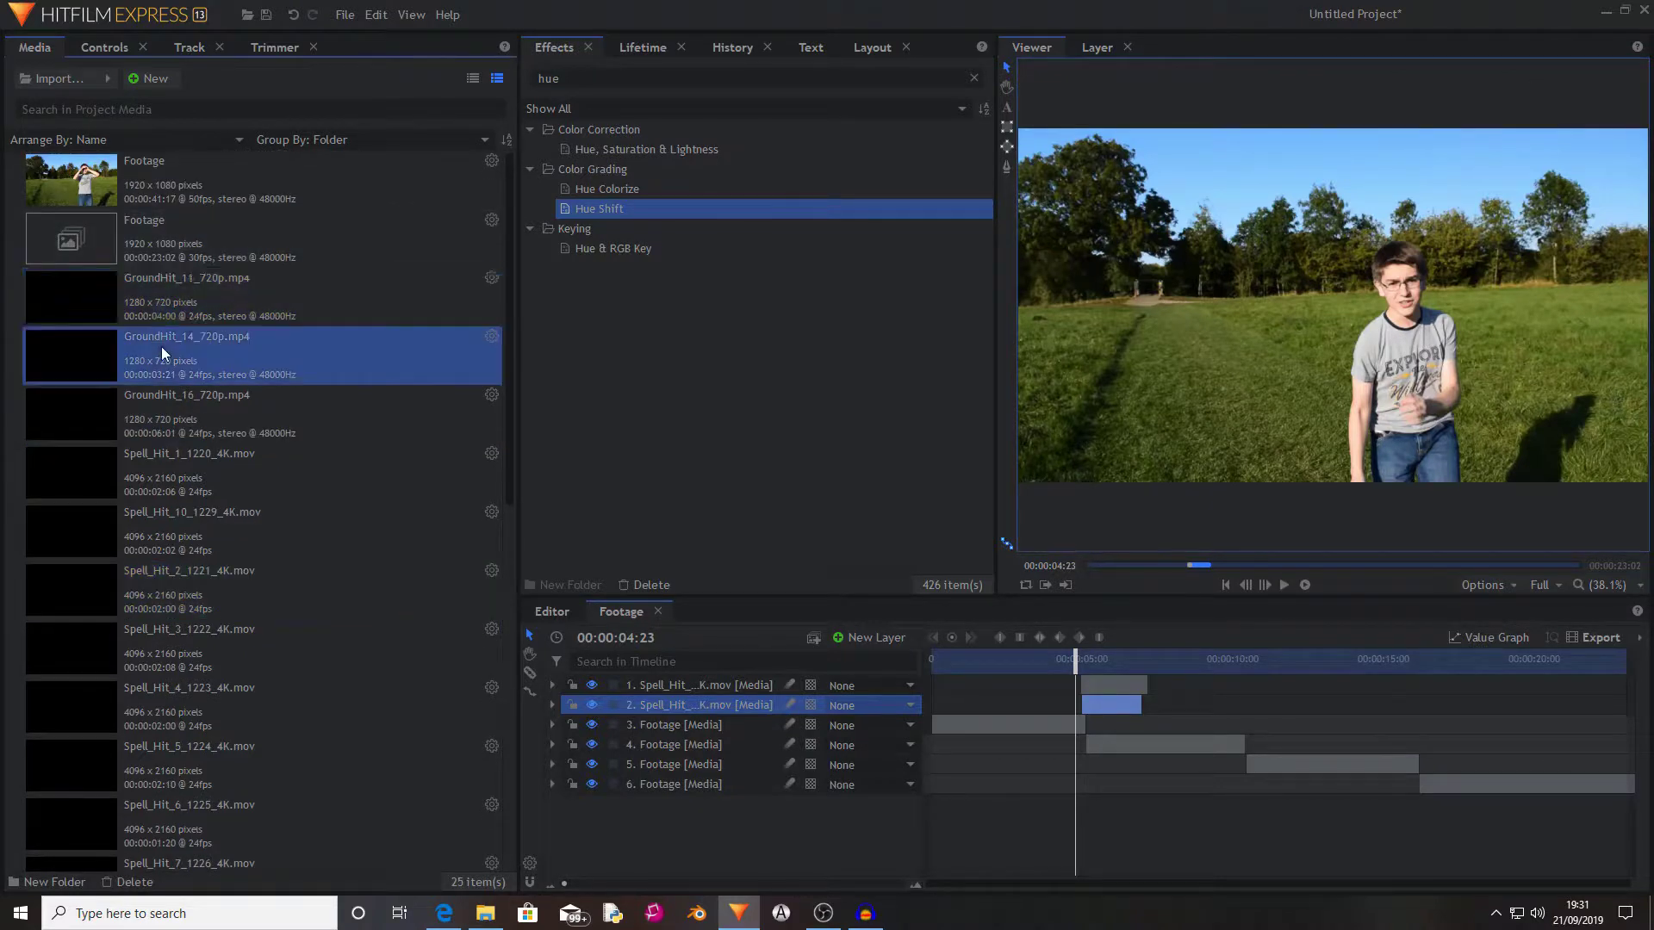
left_click(158, 400)
left_click(162, 305)
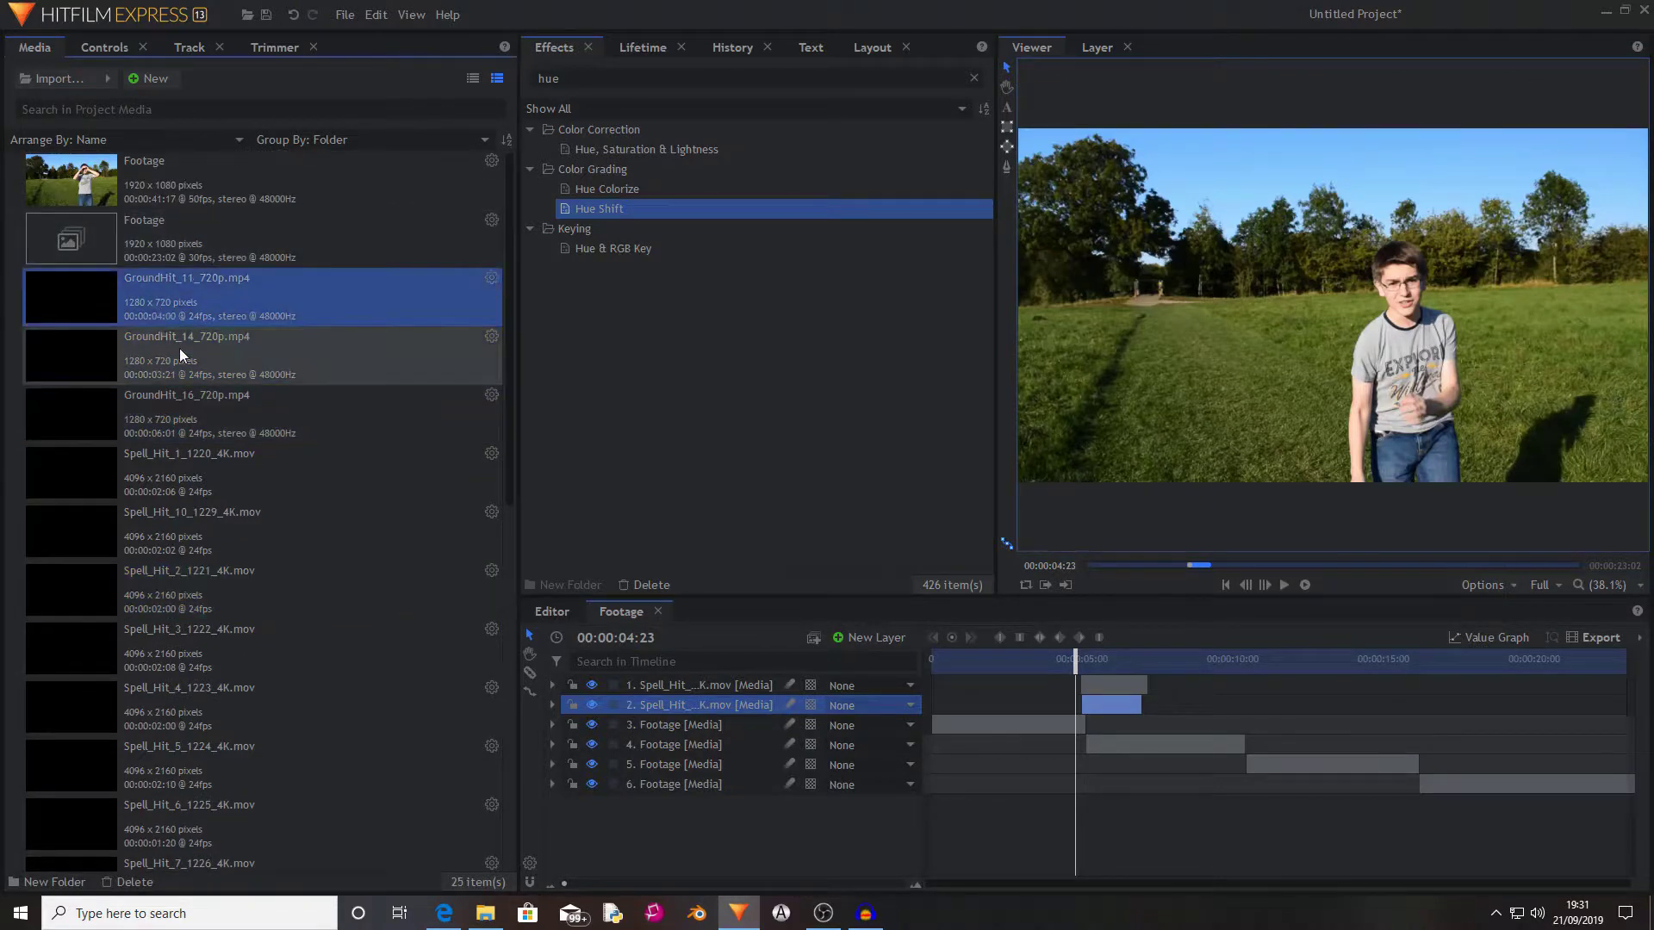
left_click(1288, 591)
left_click(1289, 591)
left_click_drag(1098, 659, 1084, 661)
scroll(1134, 344, "up", 3)
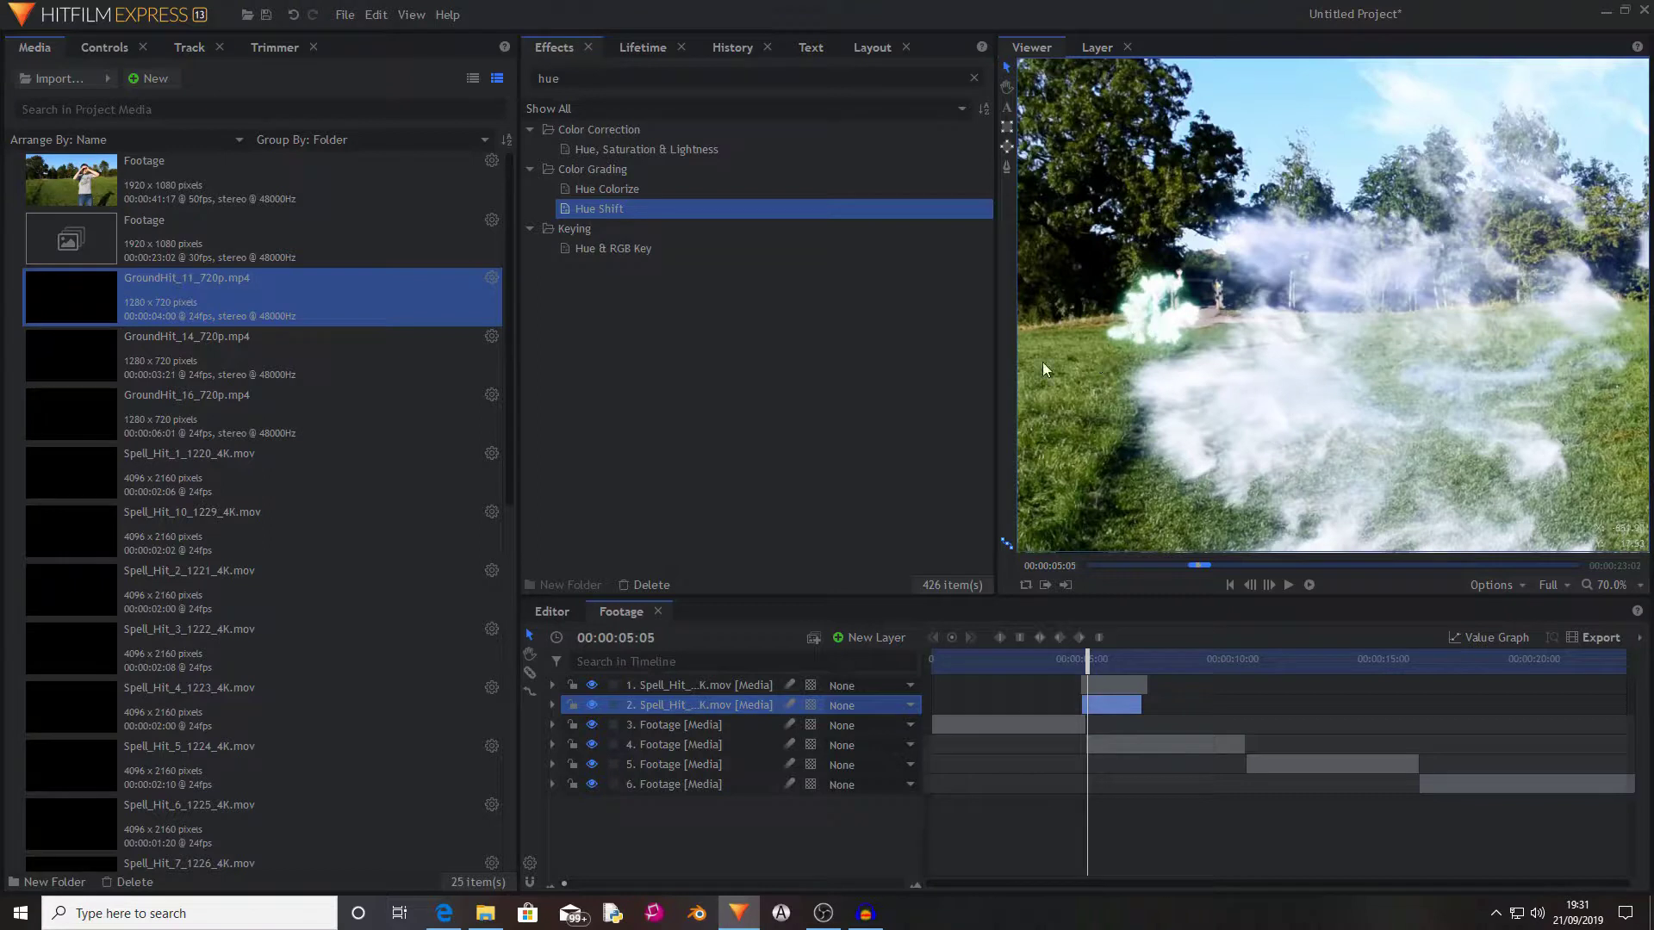
left_click(215, 362)
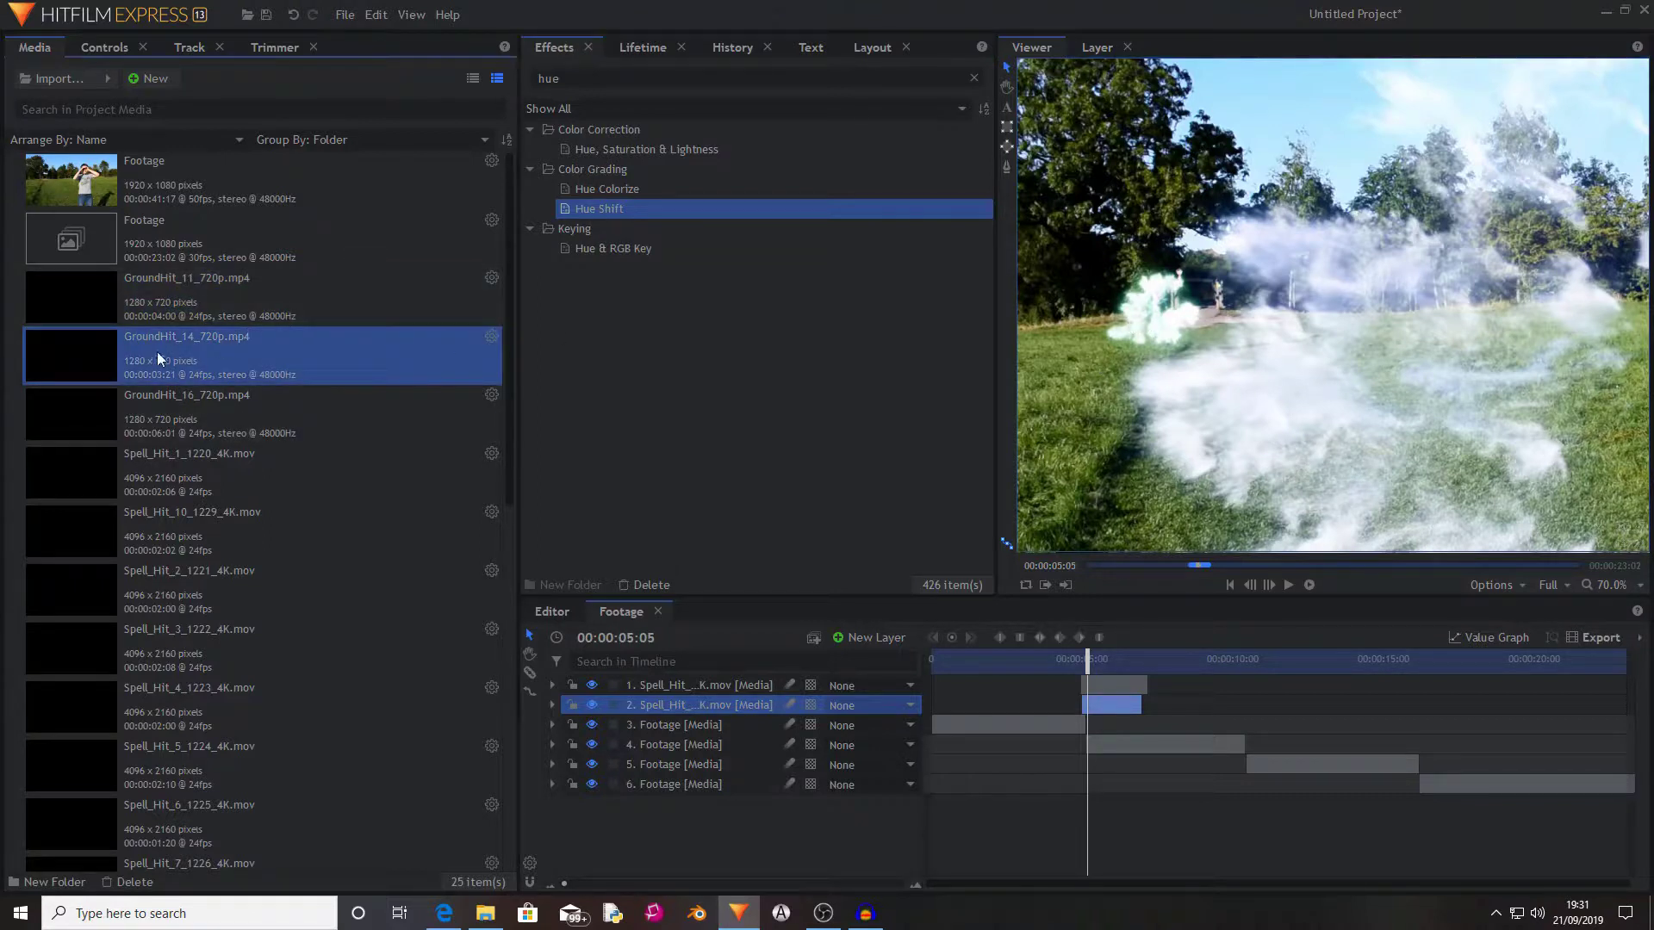
left_click_drag(663, 614, 1100, 715)
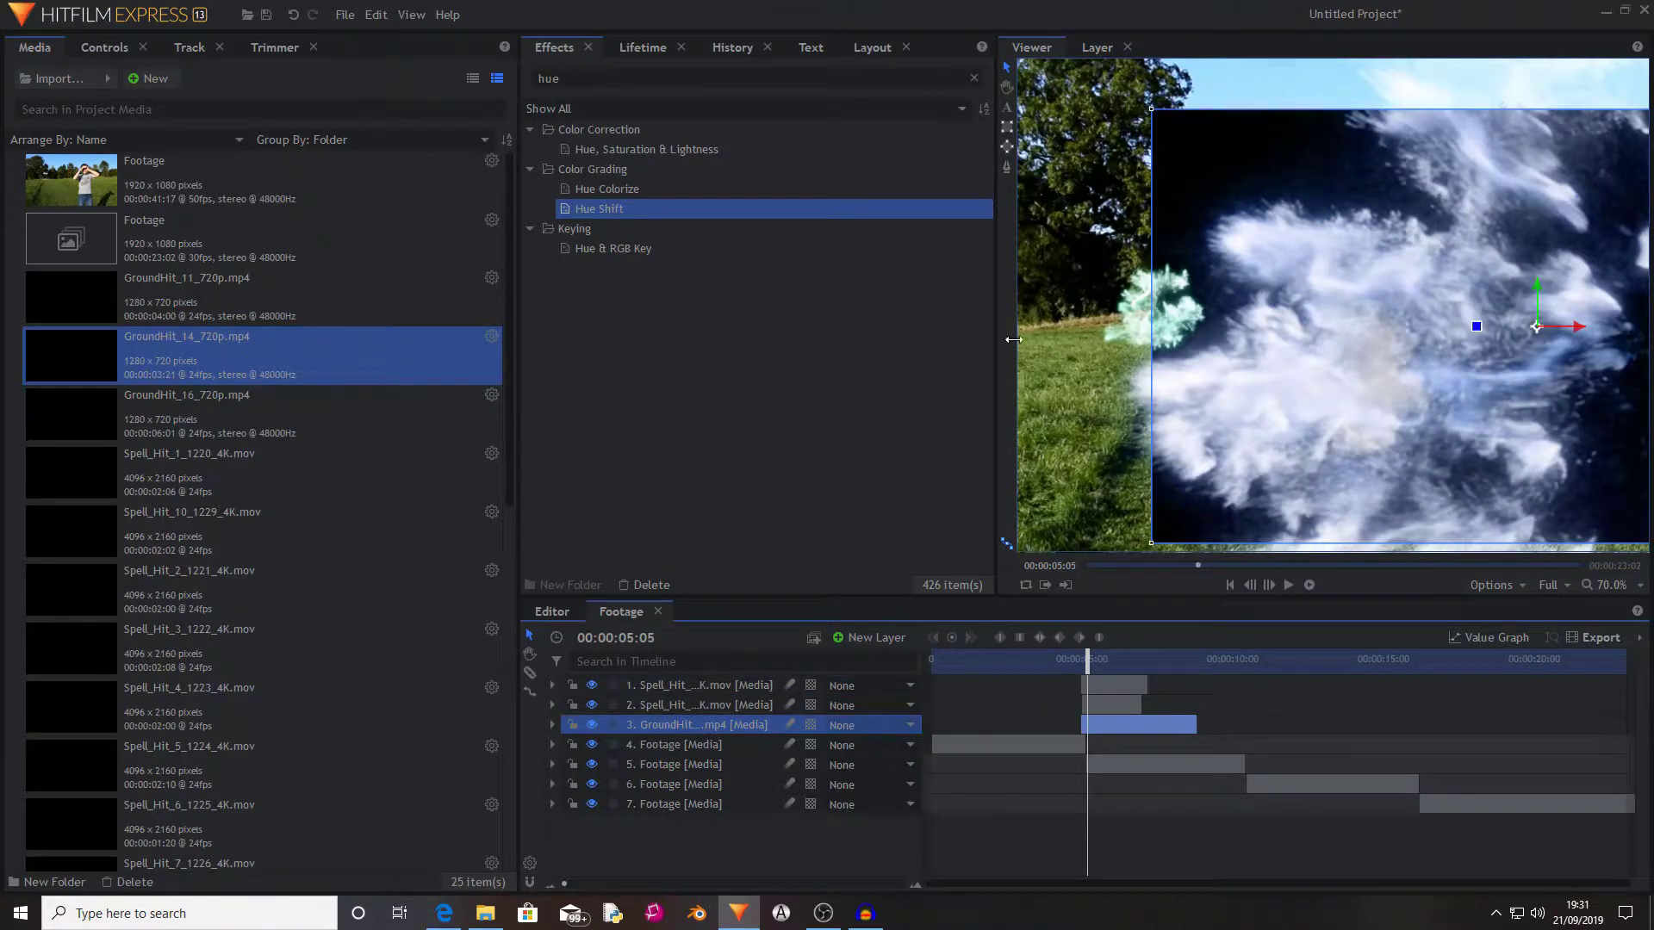
Set the GroundHit_14 layer's blend mode to Screen, then shrink it and rotate it nearly upright above the distant person.
right_click(698, 727)
mouse_move(896, 100)
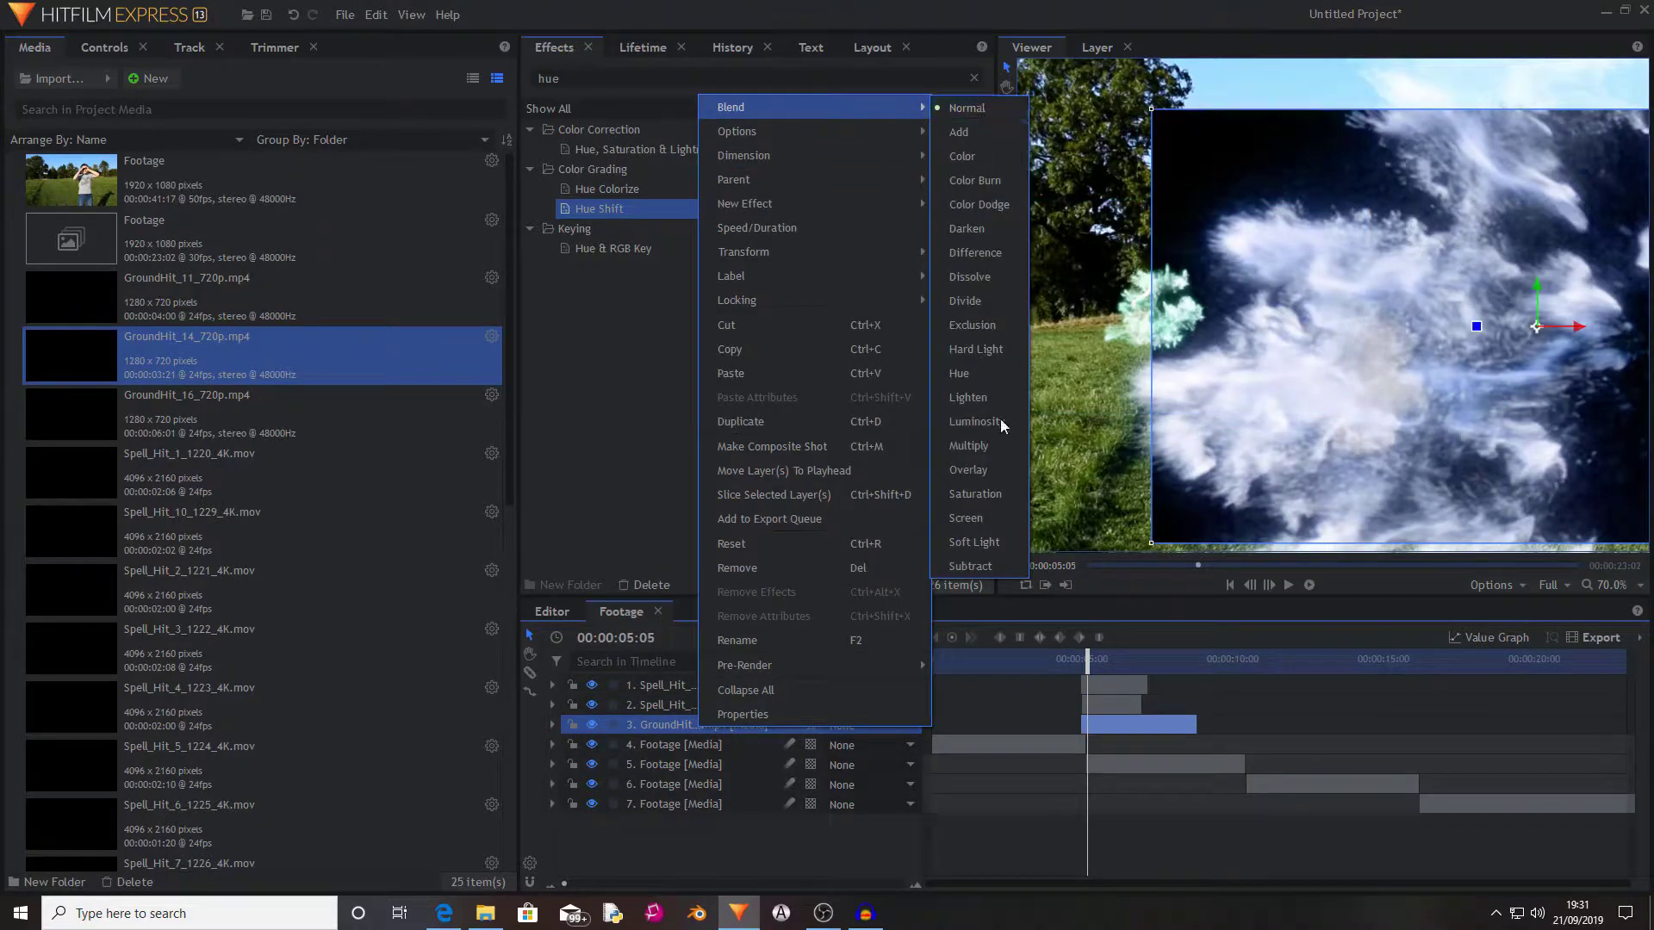
left_click(977, 521)
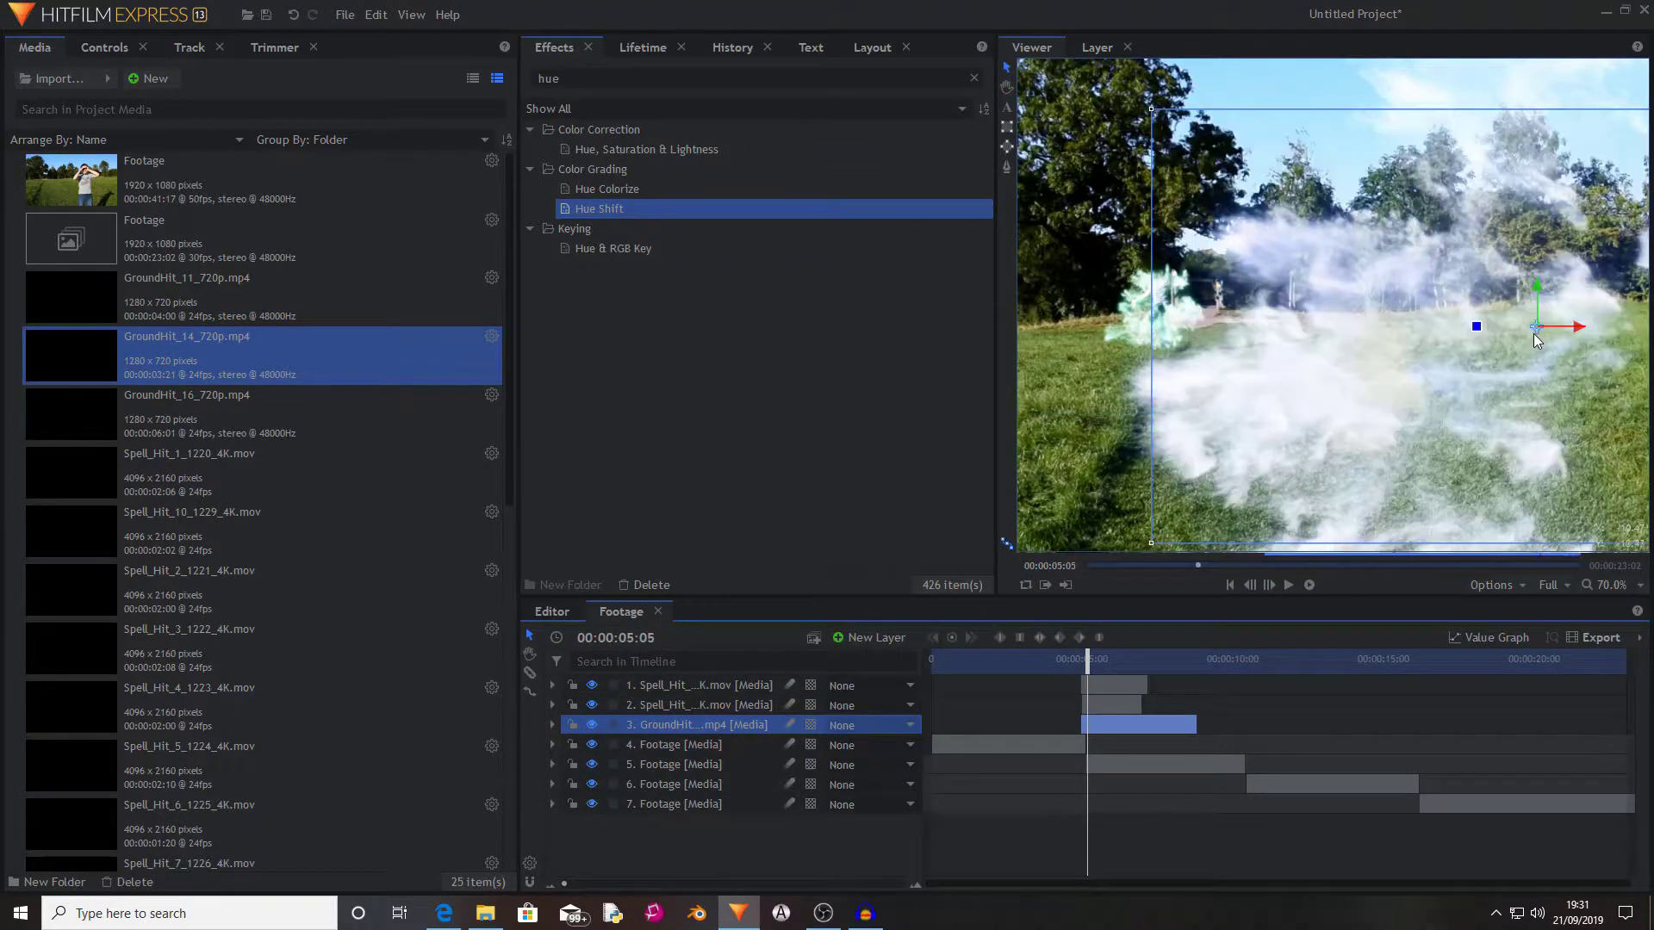
left_click_drag(1533, 343, 1386, 329)
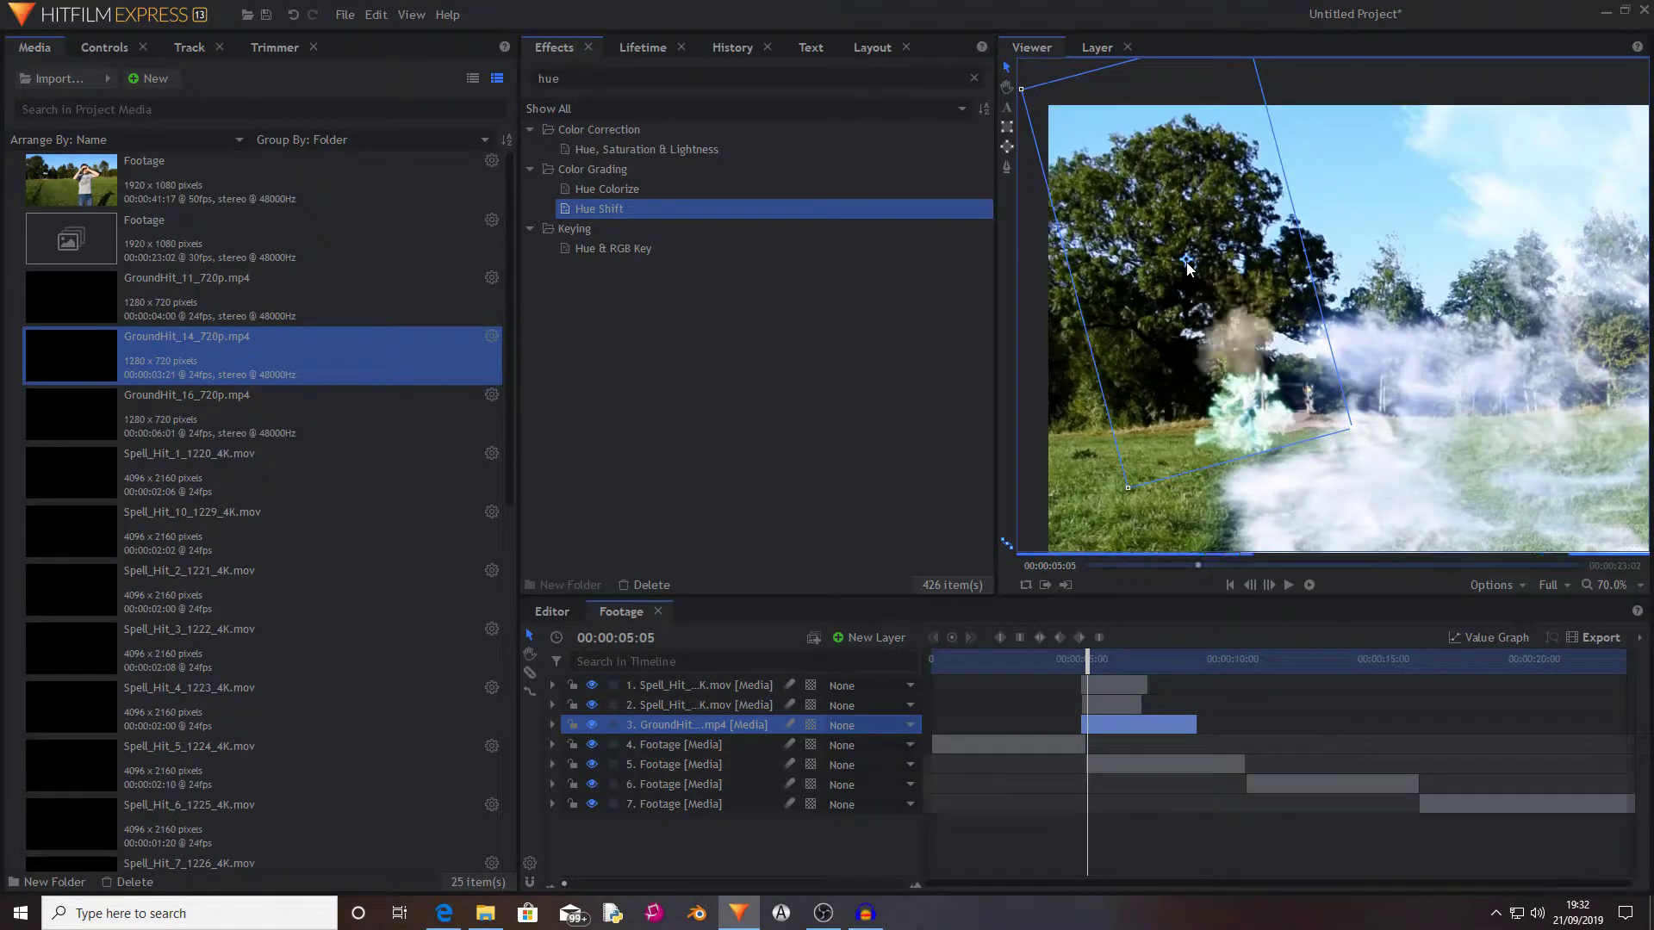
Shift the GroundHit_14 layer slightly later to start at about 00:00:05:02 and review the smoke.
left_click_drag(1094, 659, 1092, 665)
left_click_drag(1089, 727, 1093, 727)
left_click_drag(1086, 663, 1116, 665)
scroll(1244, 474, "down", 1)
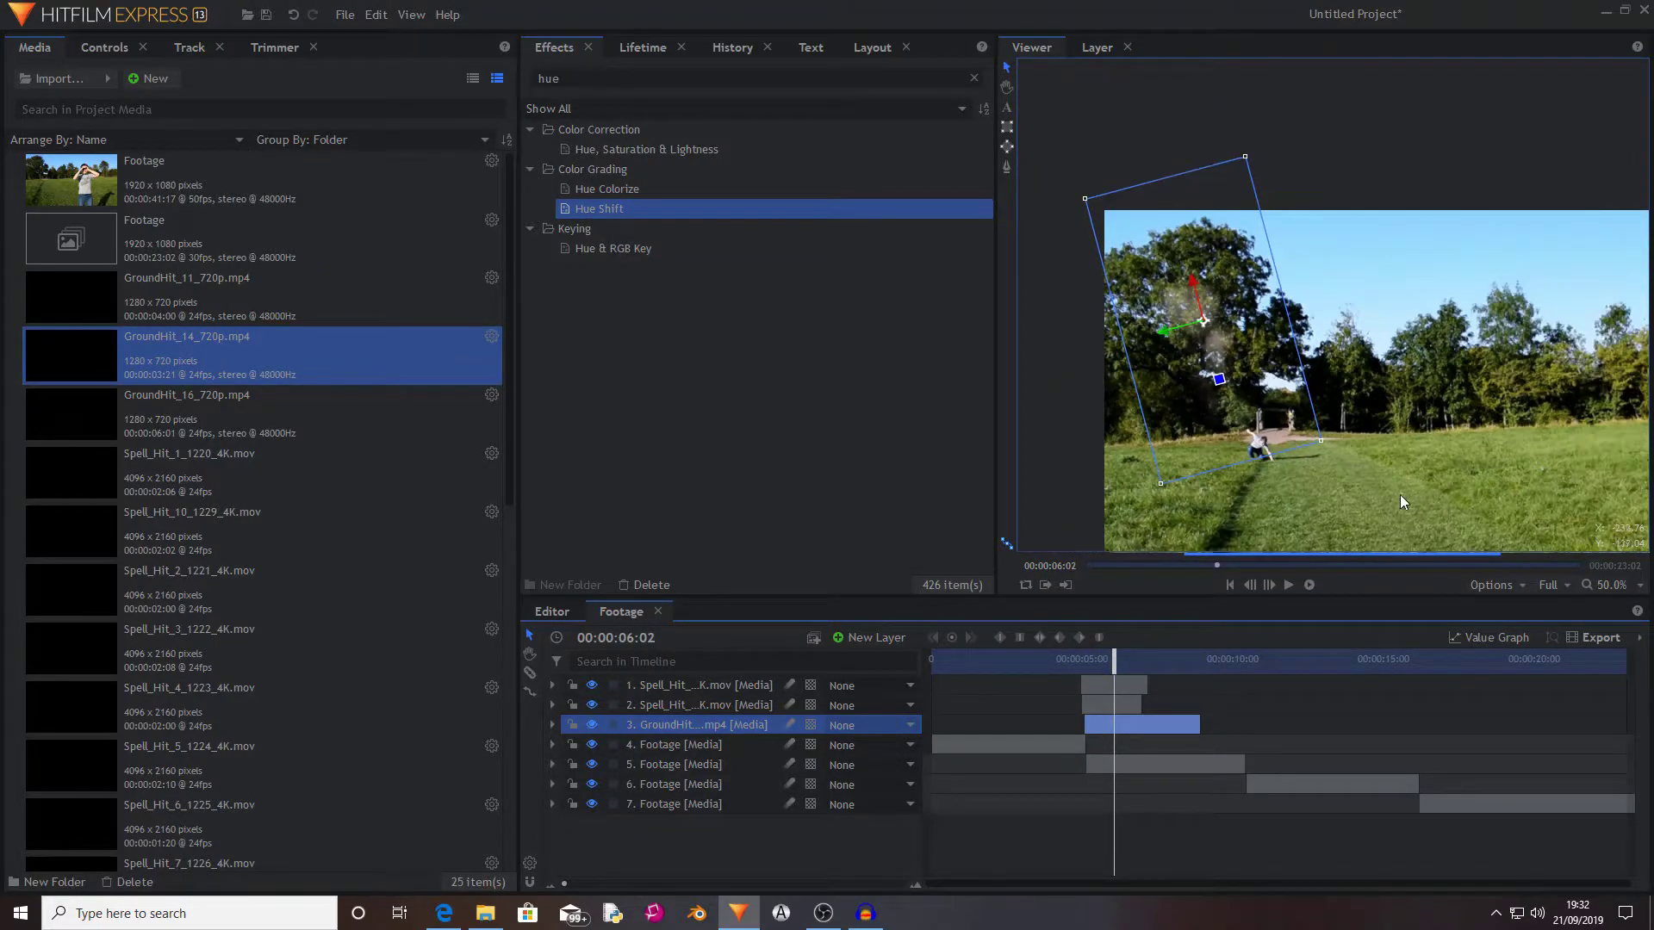
left_click_drag(1114, 662, 1093, 661)
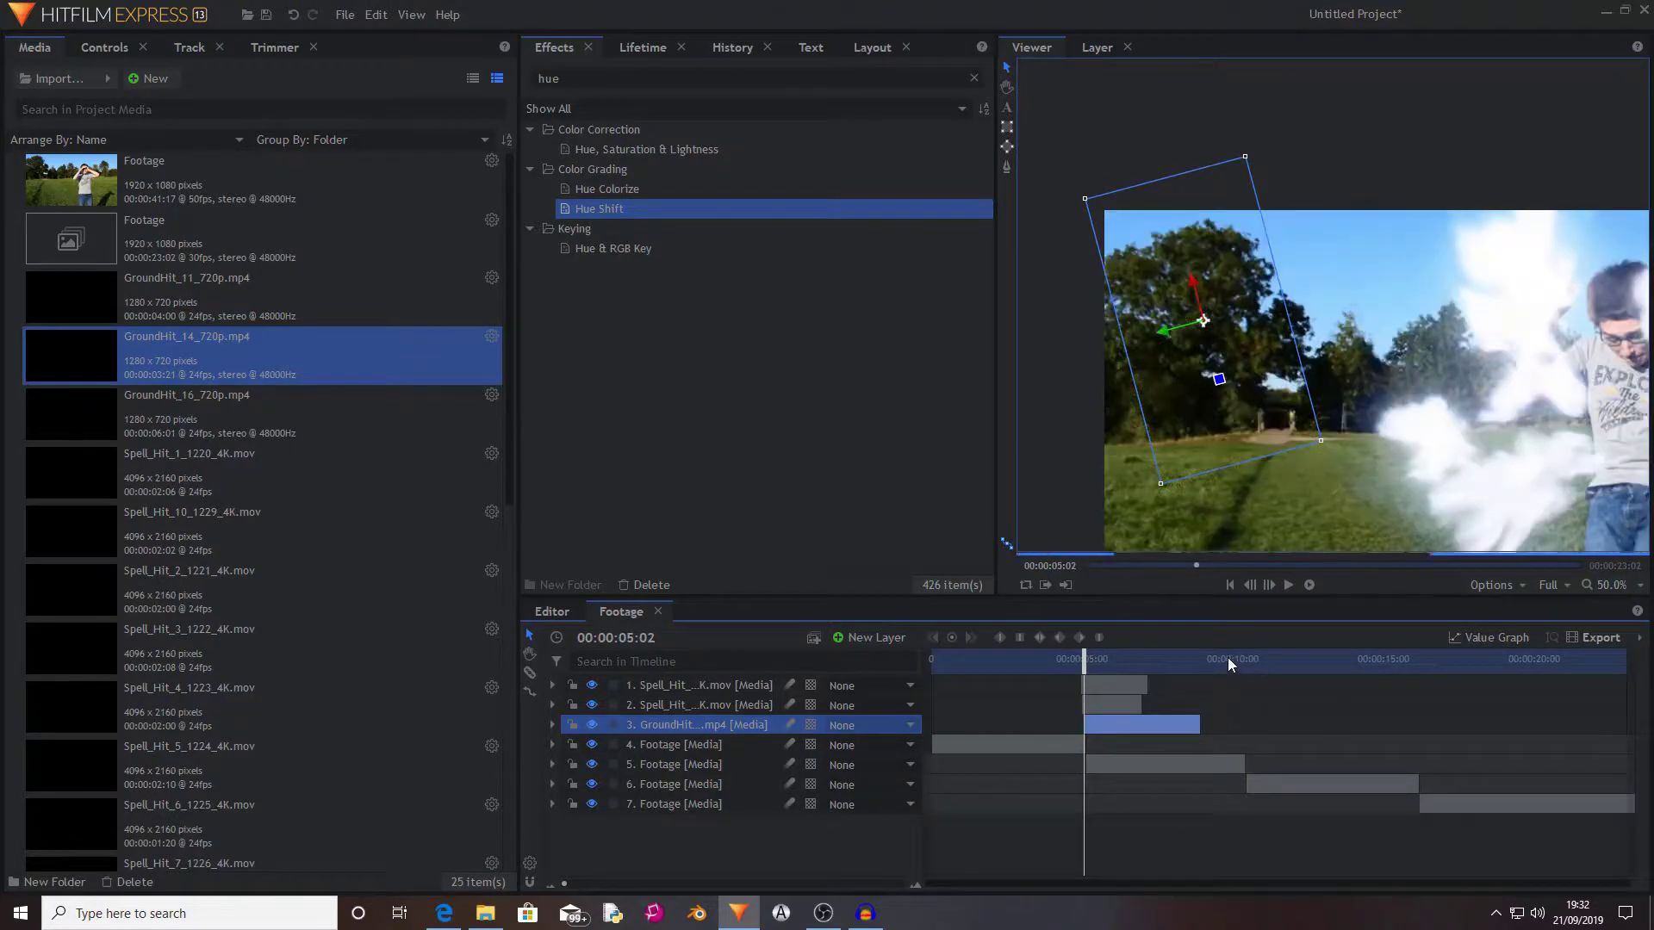
Add Spell_Hit_3_1222_4K.mov at 00:00:10:09, directly above the second footage layer.
left_click(1419, 661)
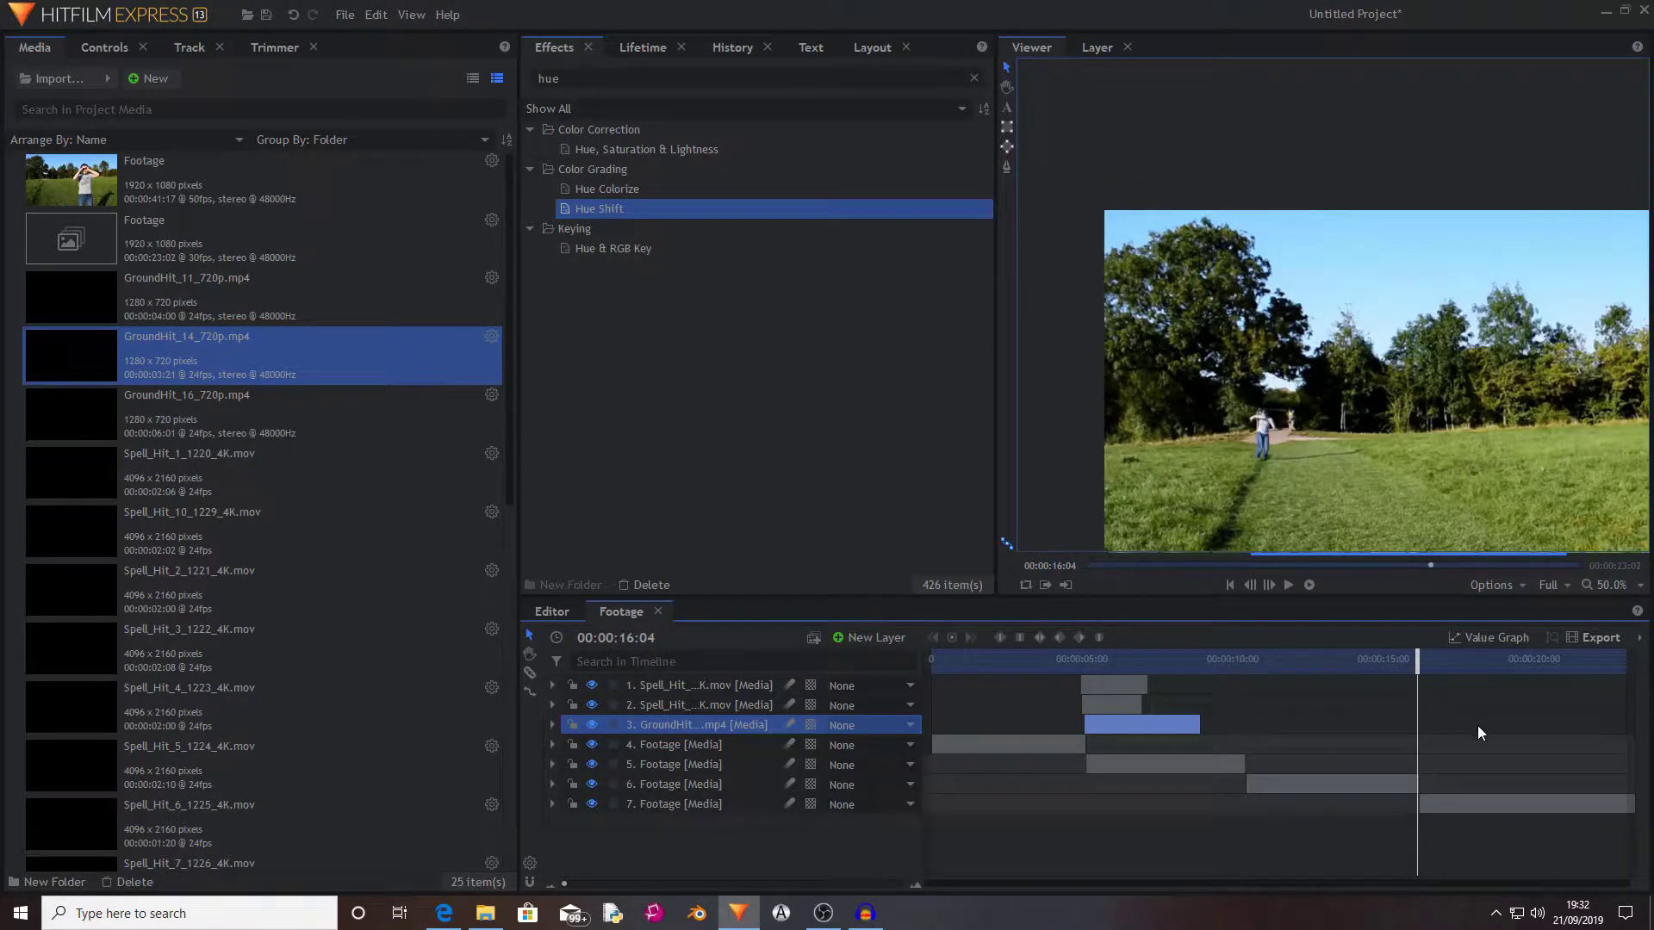
right_click(1348, 741)
left_click_drag(1251, 661, 1241, 661)
left_click(107, 469)
left_click(149, 538)
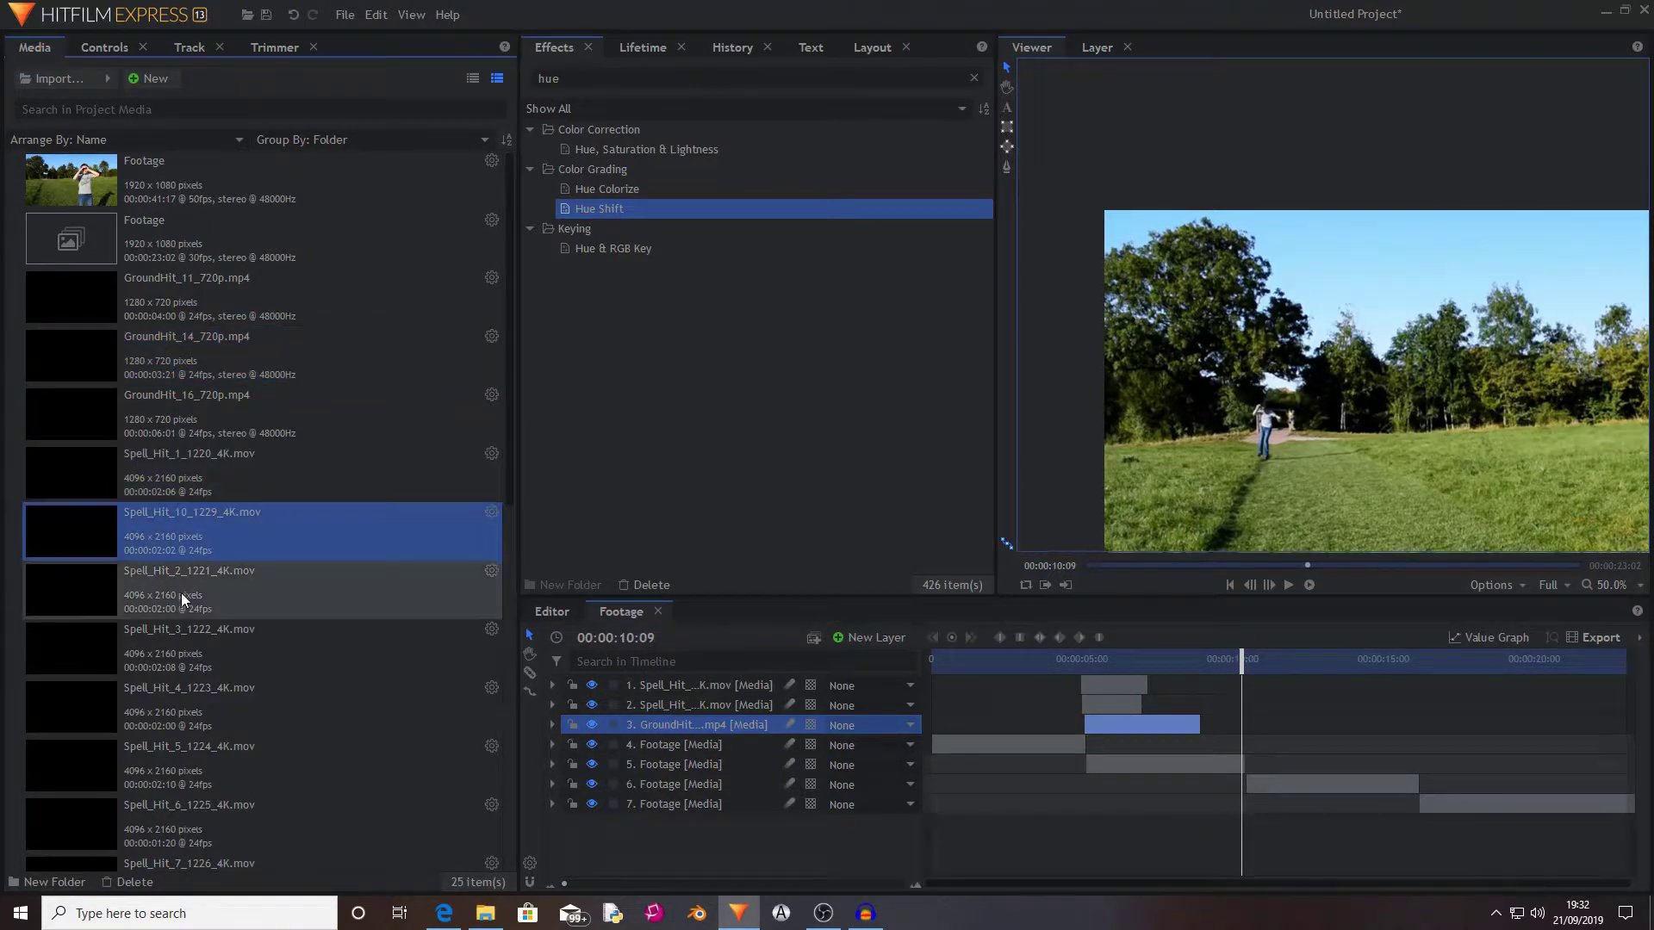
left_click(175, 607)
left_click_drag(167, 637, 1238, 747)
Set the Spell_Hit_3 layer's blend mode to Screen, then shrink it and place it over the distant person.
right_click(741, 755)
mouse_move(775, 148)
left_click(995, 542)
scroll(1058, 246, "down", 2)
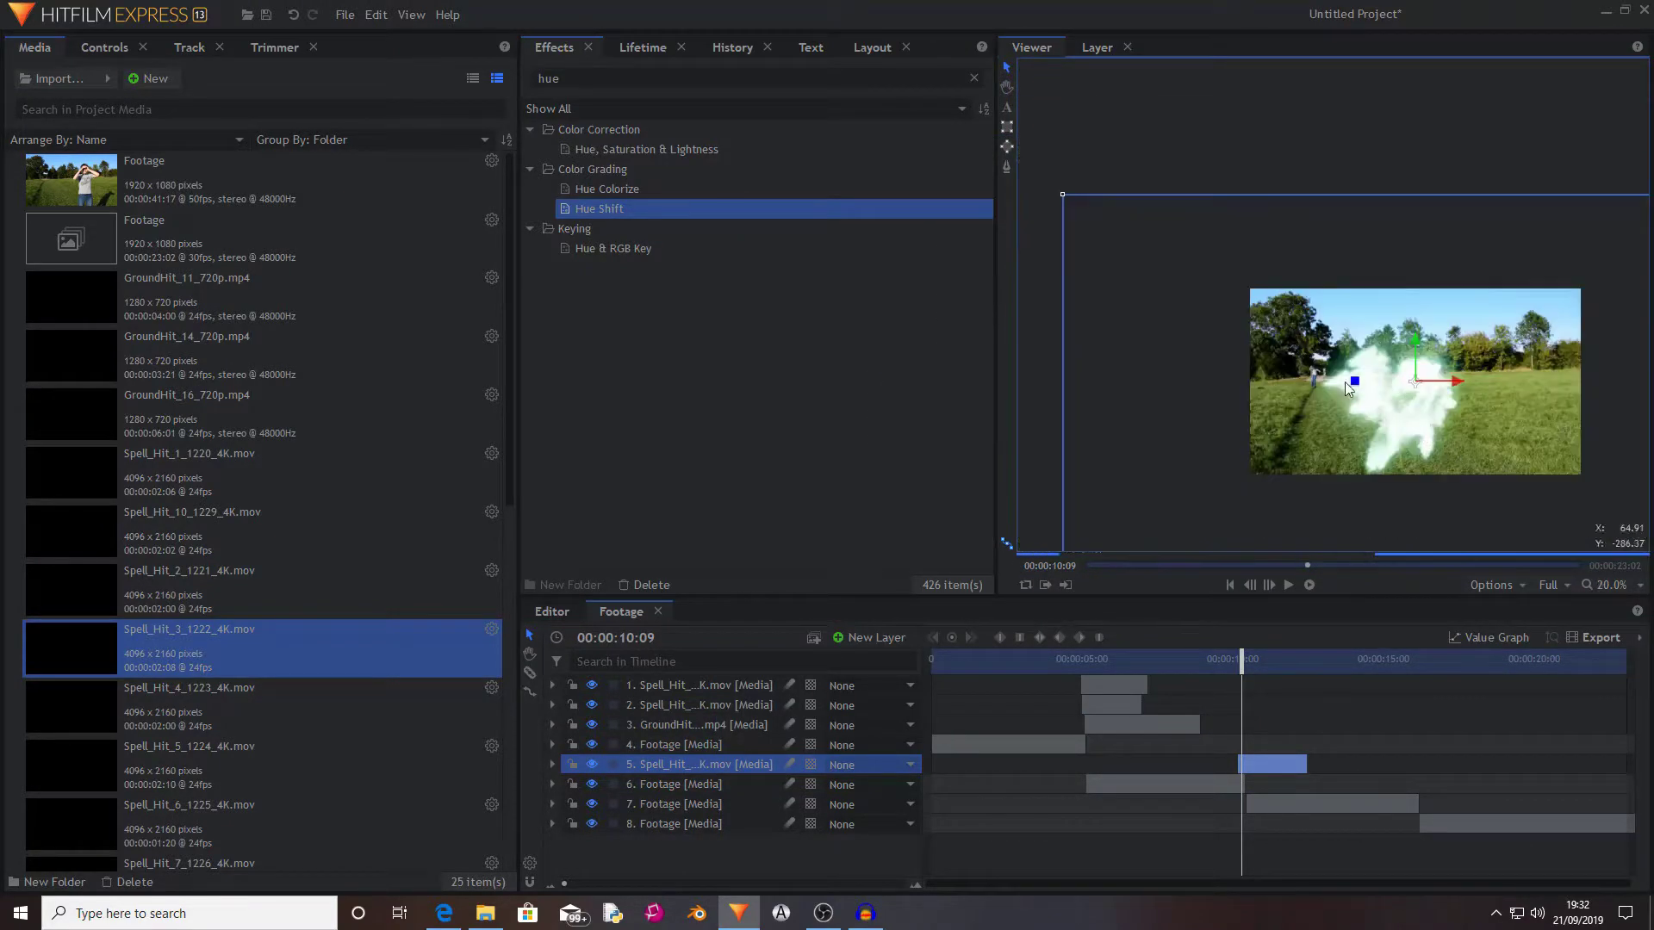
left_click_drag(1063, 197, 1330, 337)
scroll(1311, 374, "up", 6)
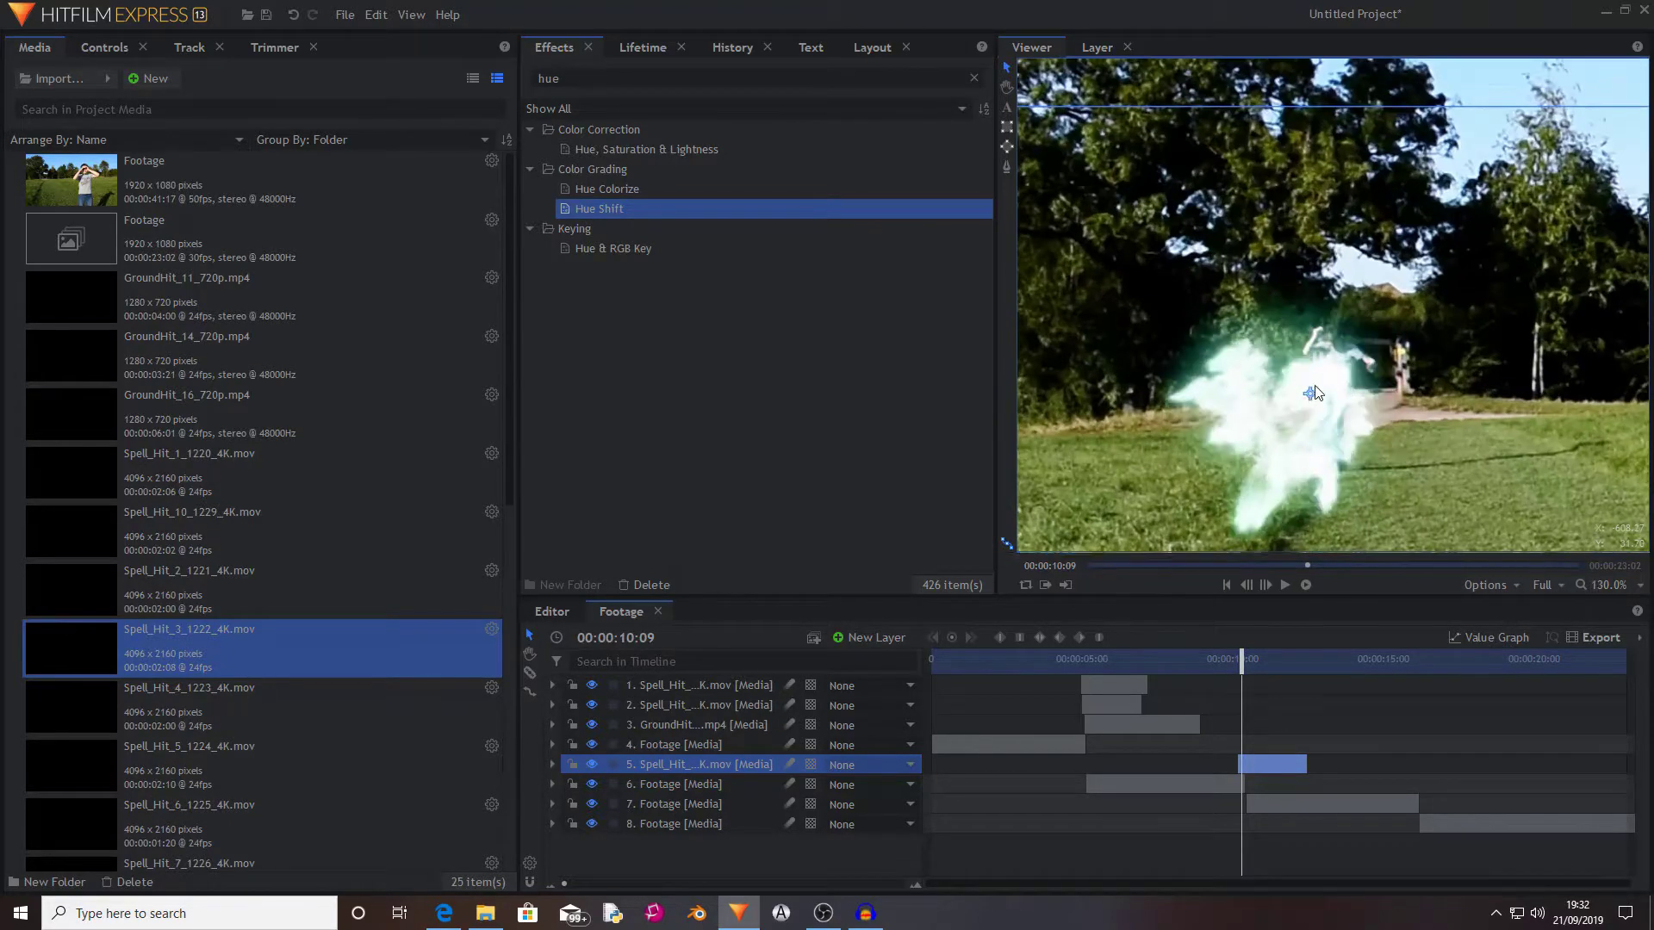
Shift the Spell_Hit_3 layer slightly later to line up with the end of the second footage clip around 00:00:10:11.
left_click_drag(1230, 662, 1246, 661)
left_click_drag(1266, 763, 1269, 764)
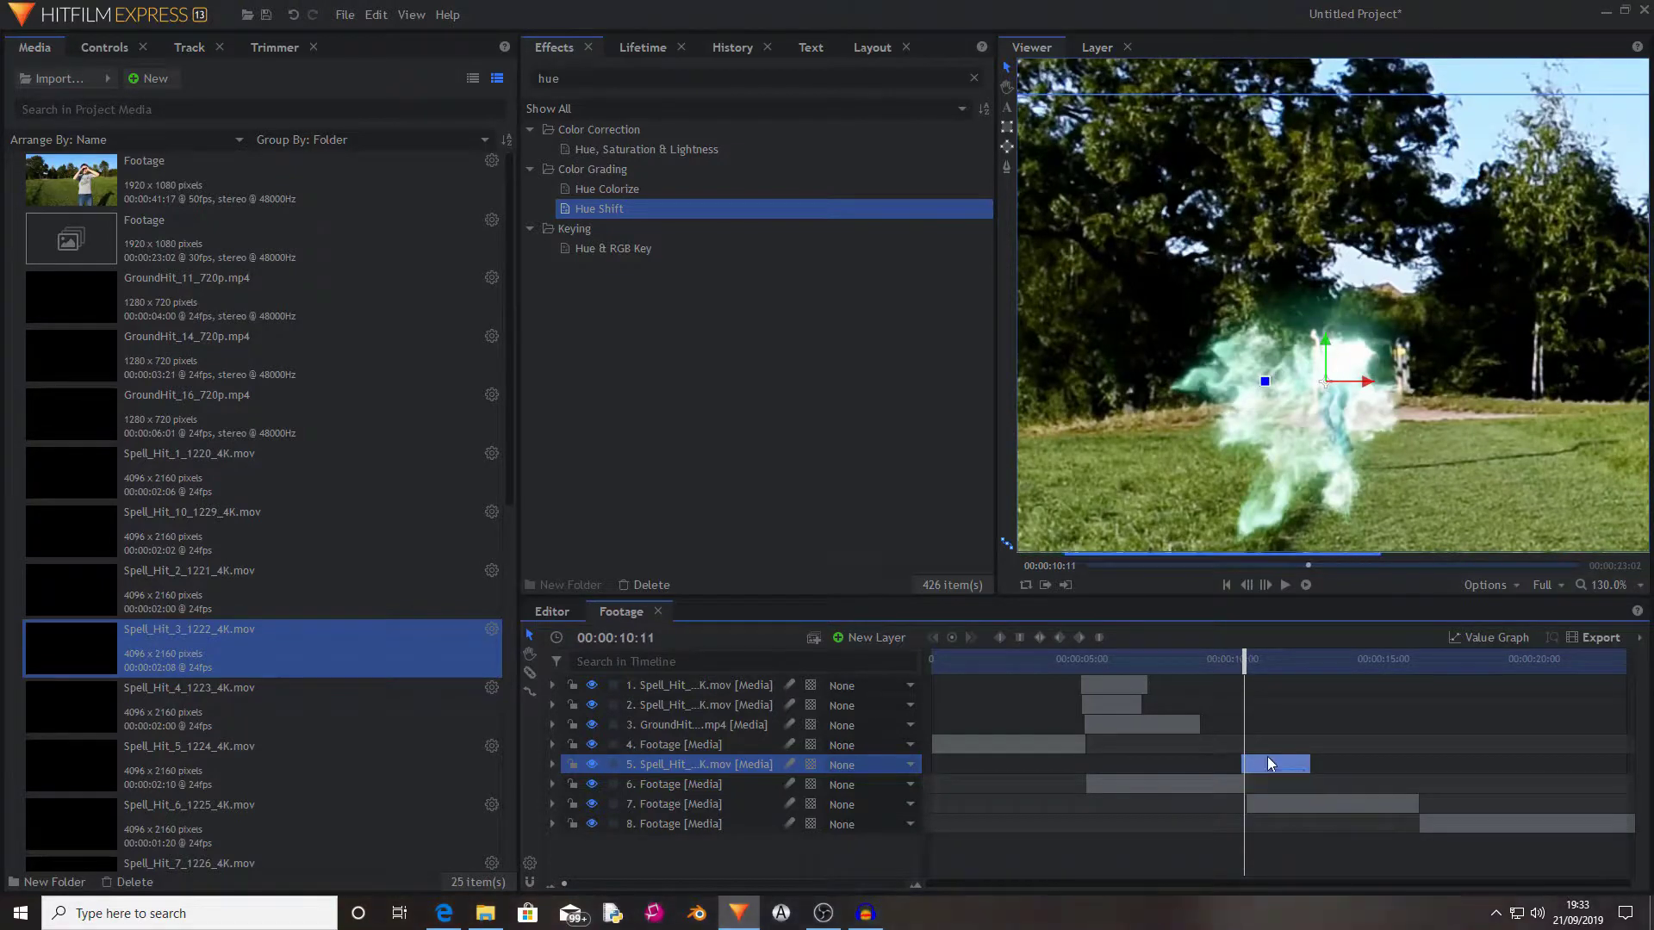
left_click_drag(1244, 662, 1254, 661)
scroll(1367, 421, "down", 1)
scroll(1378, 429, "down", 3)
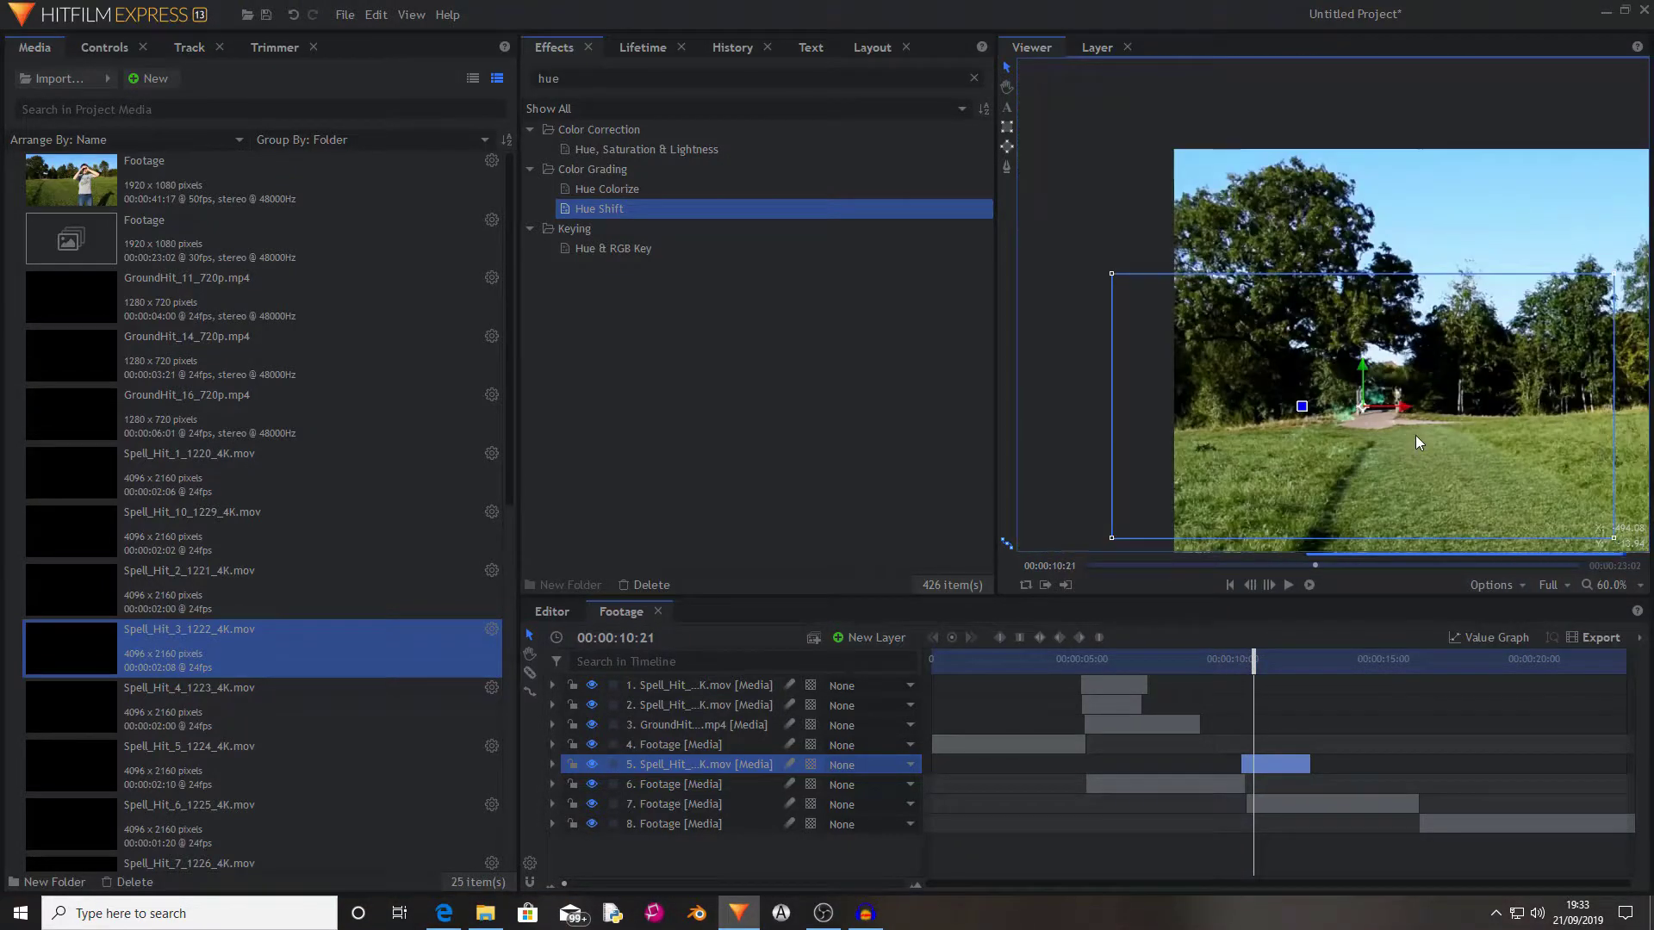
Find and copy the Hue Shift effect from the topmost Spell_Hit_1 layer.
left_click(594, 706)
left_click(552, 704)
left_click(583, 803)
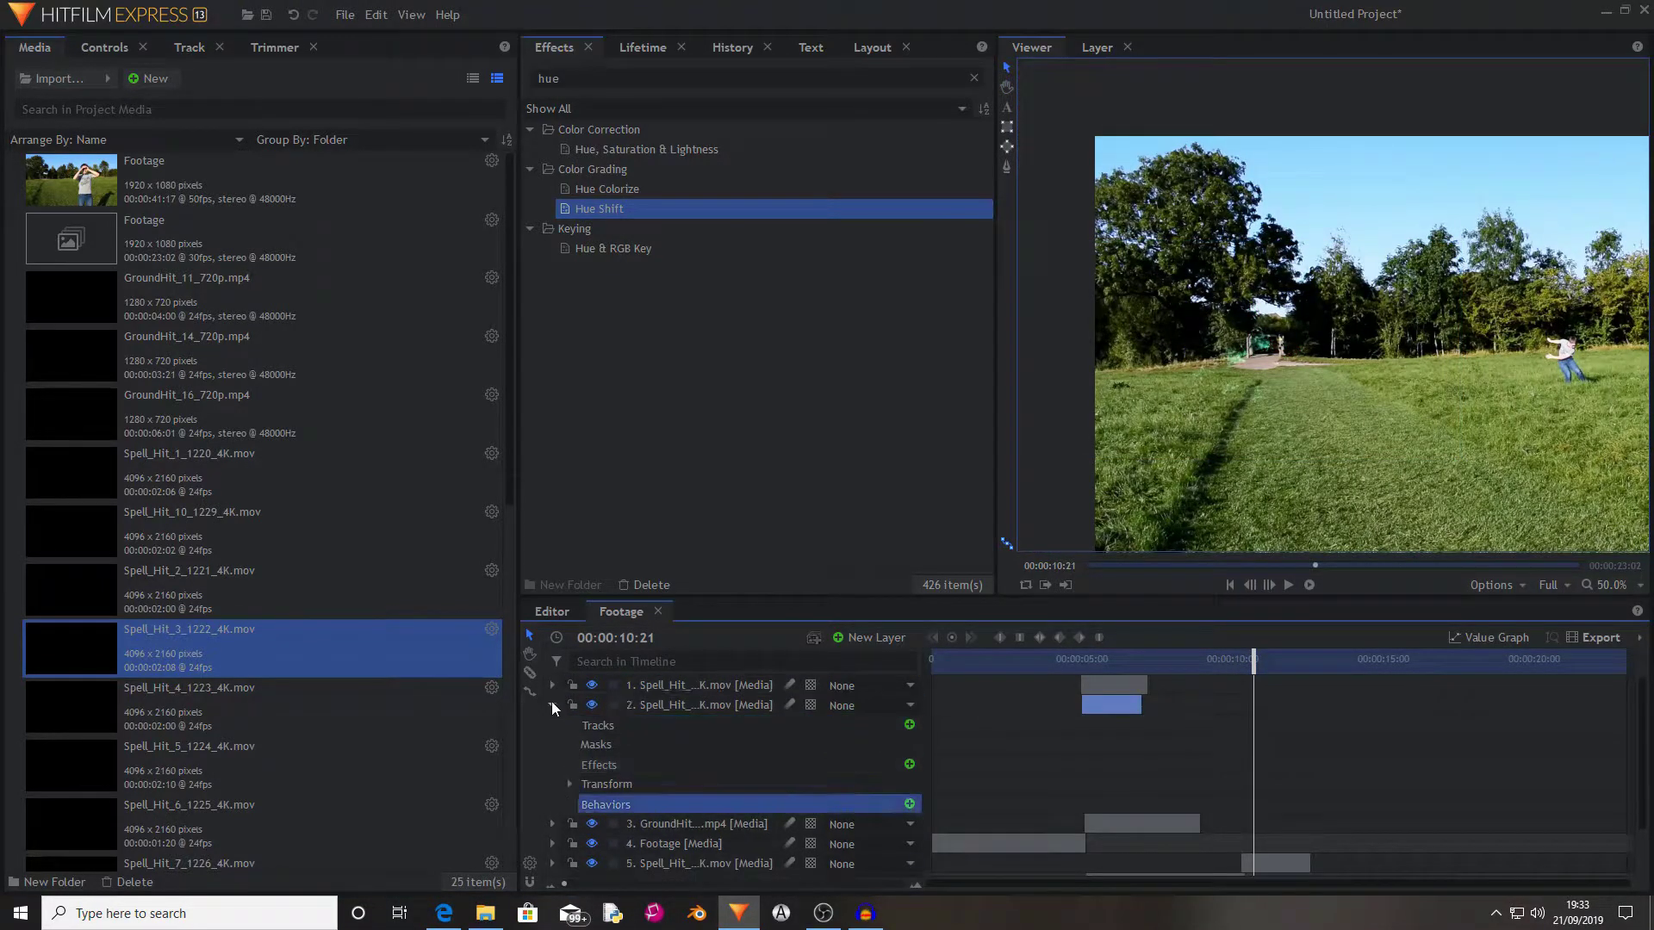
left_click(552, 705)
left_click(552, 685)
right_click(676, 765)
left_click(760, 558)
Paste the copied Hue Shift effect onto the Spell_Hit_3 layer and collapse the layer.
left_click(552, 685)
right_click(687, 704)
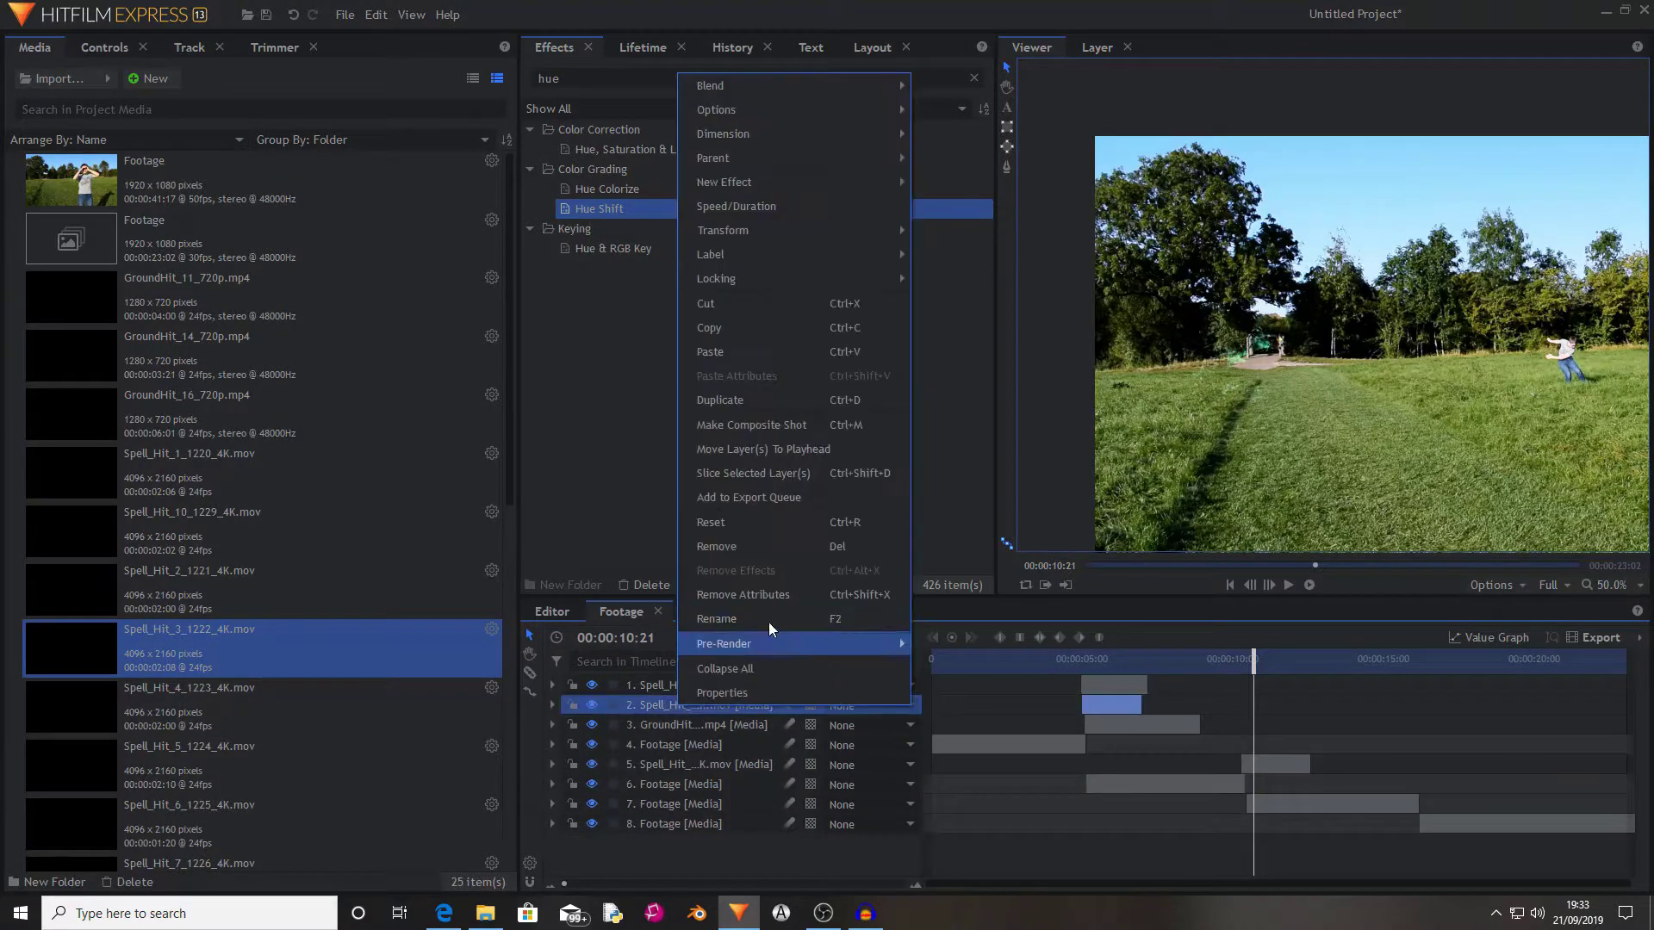
left_click(679, 746)
right_click(677, 746)
left_click(671, 779)
right_click(672, 764)
left_click(732, 415)
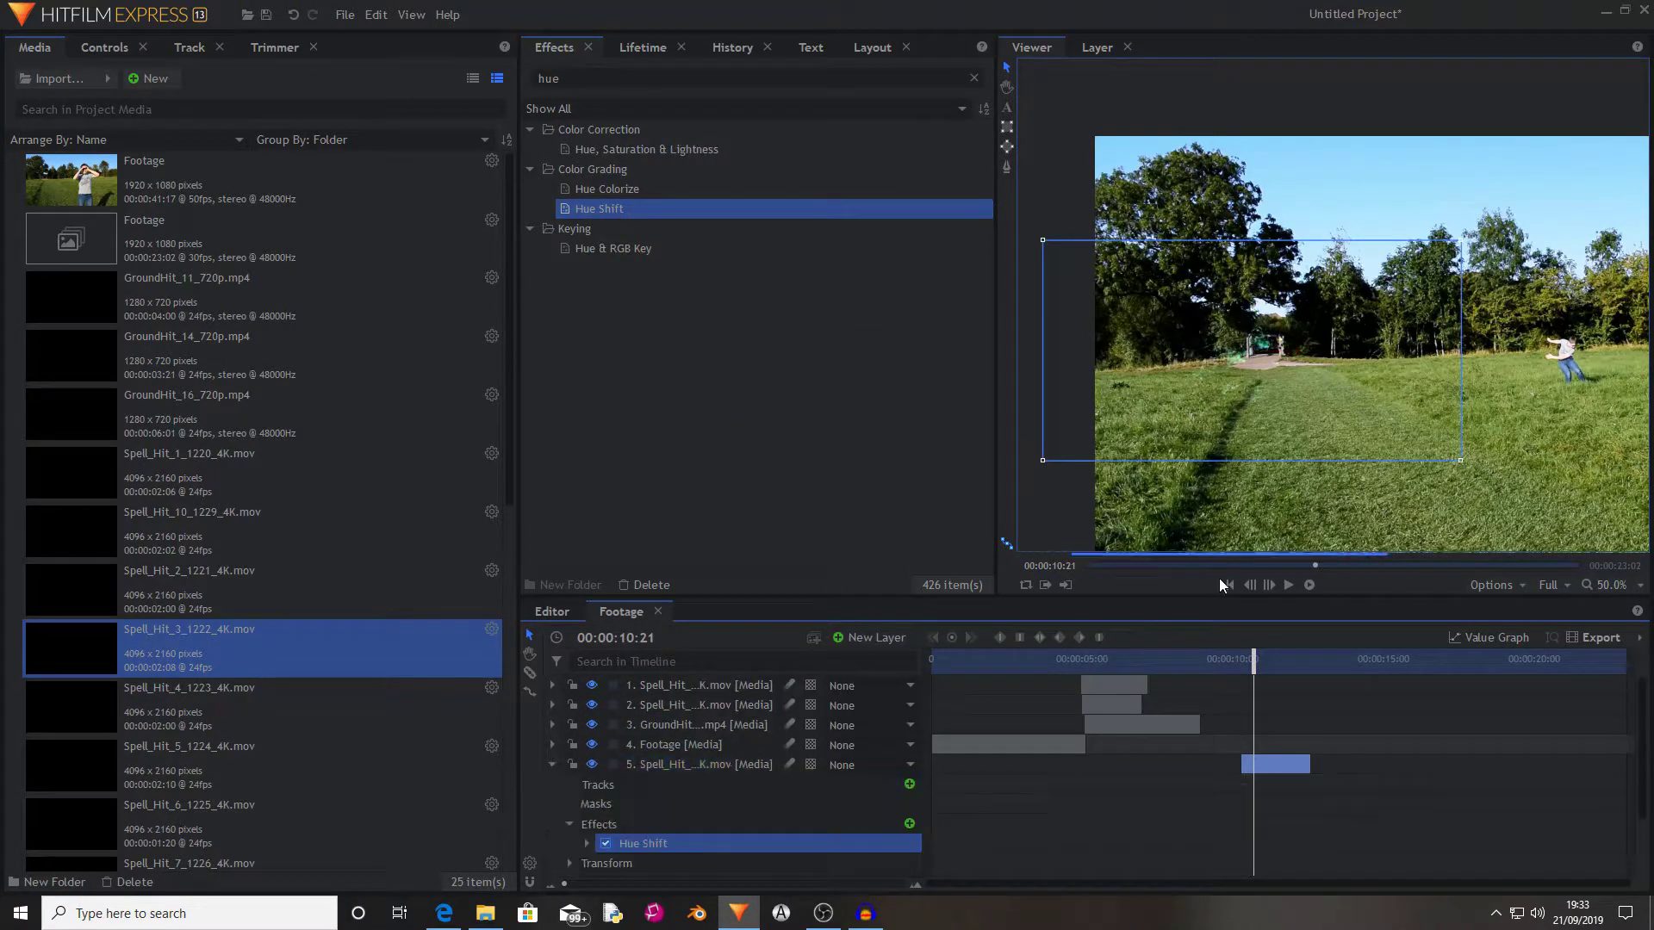
left_click(552, 764)
Add Spell_Hit_1_1220_4K.mov directly below the Spell_Hit_3 layer at the second cut and shrink it over the field.
left_click(163, 521)
left_click_drag(163, 478, 1243, 777)
scroll(1431, 315, "down", 4)
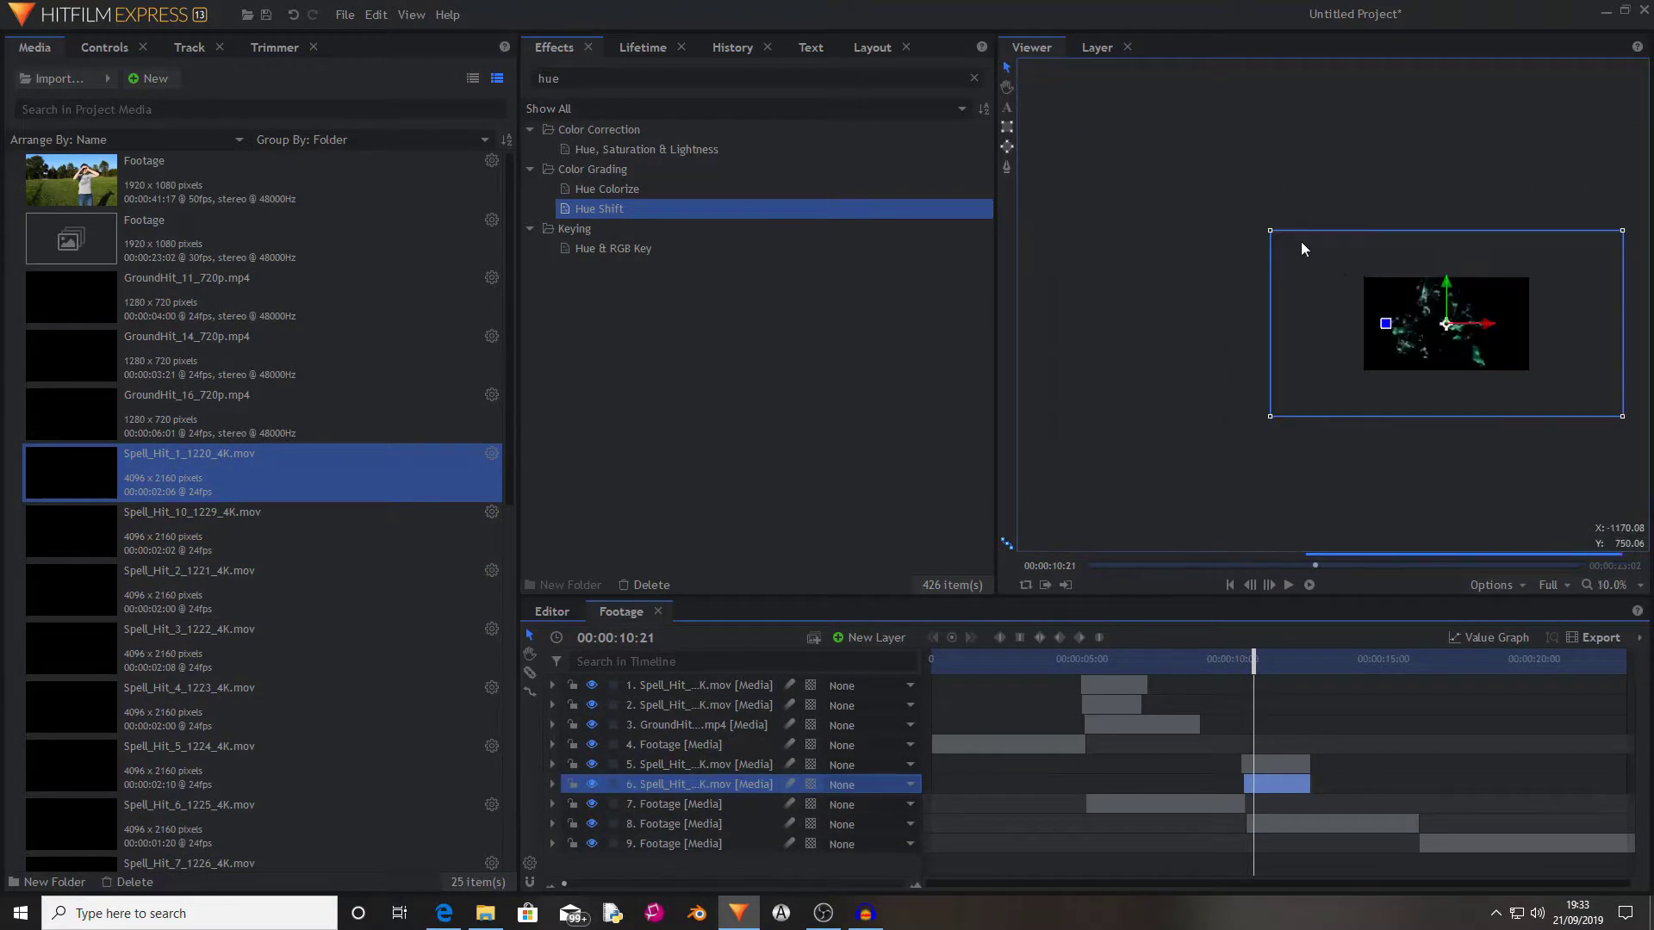
left_click_drag(1271, 232, 1435, 333)
scroll(1427, 329, "up", 5)
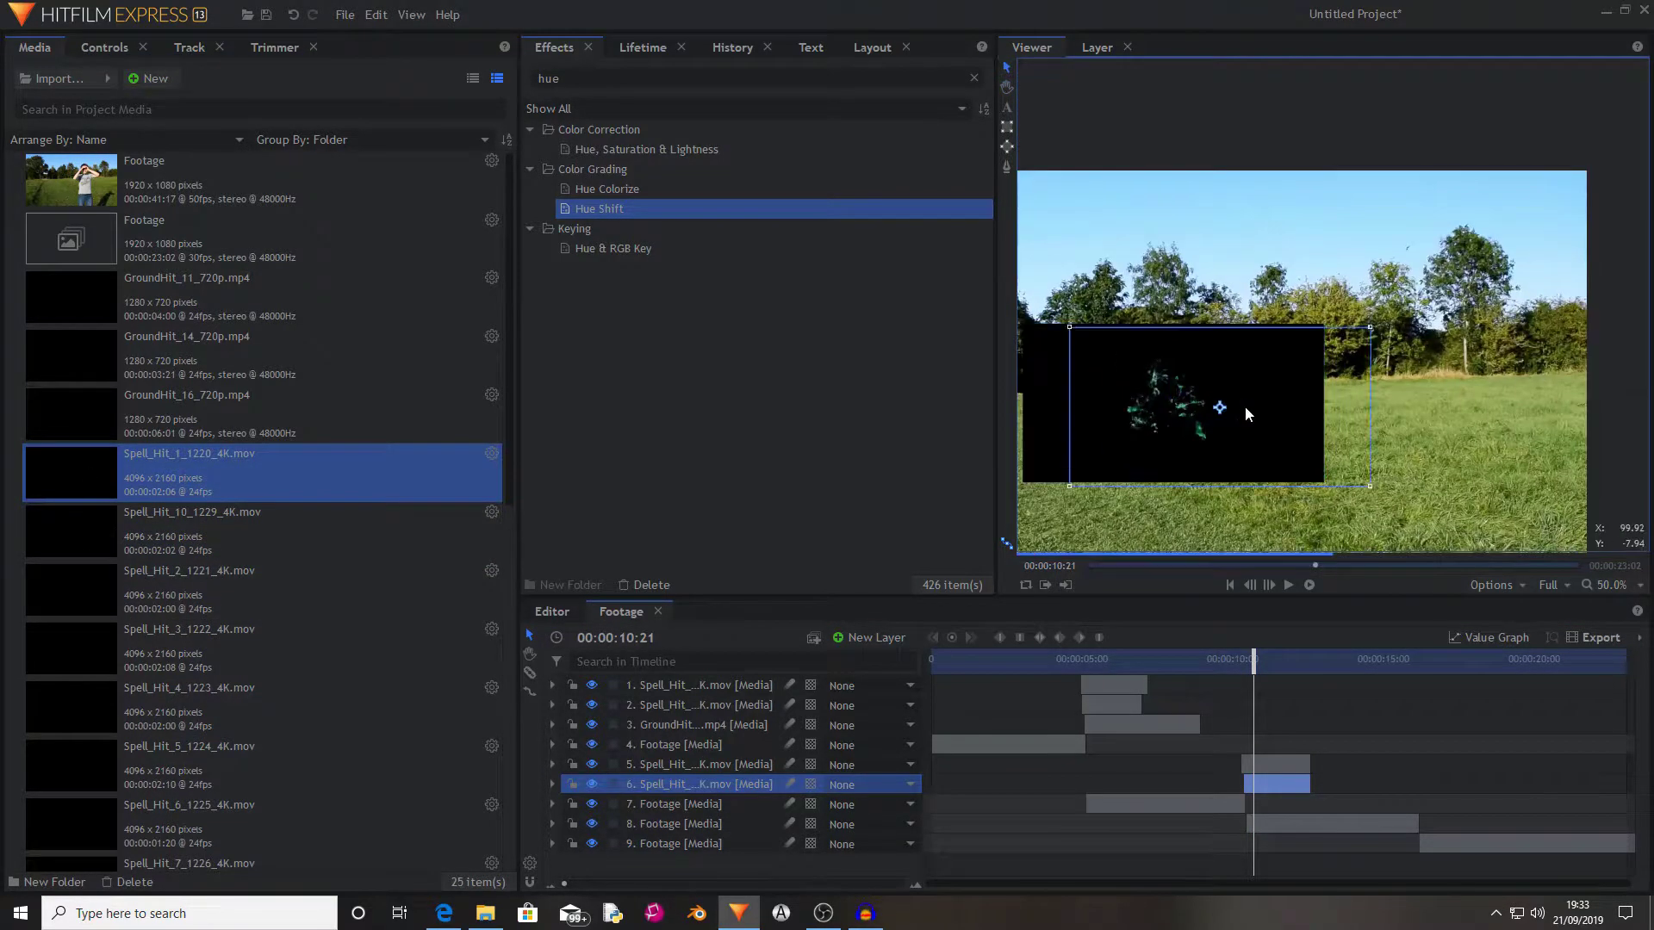
Set the newly added Spell_Hit_1 layer's blend mode to Screen.
right_click(749, 784)
mouse_move(948, 164)
left_click(1010, 563)
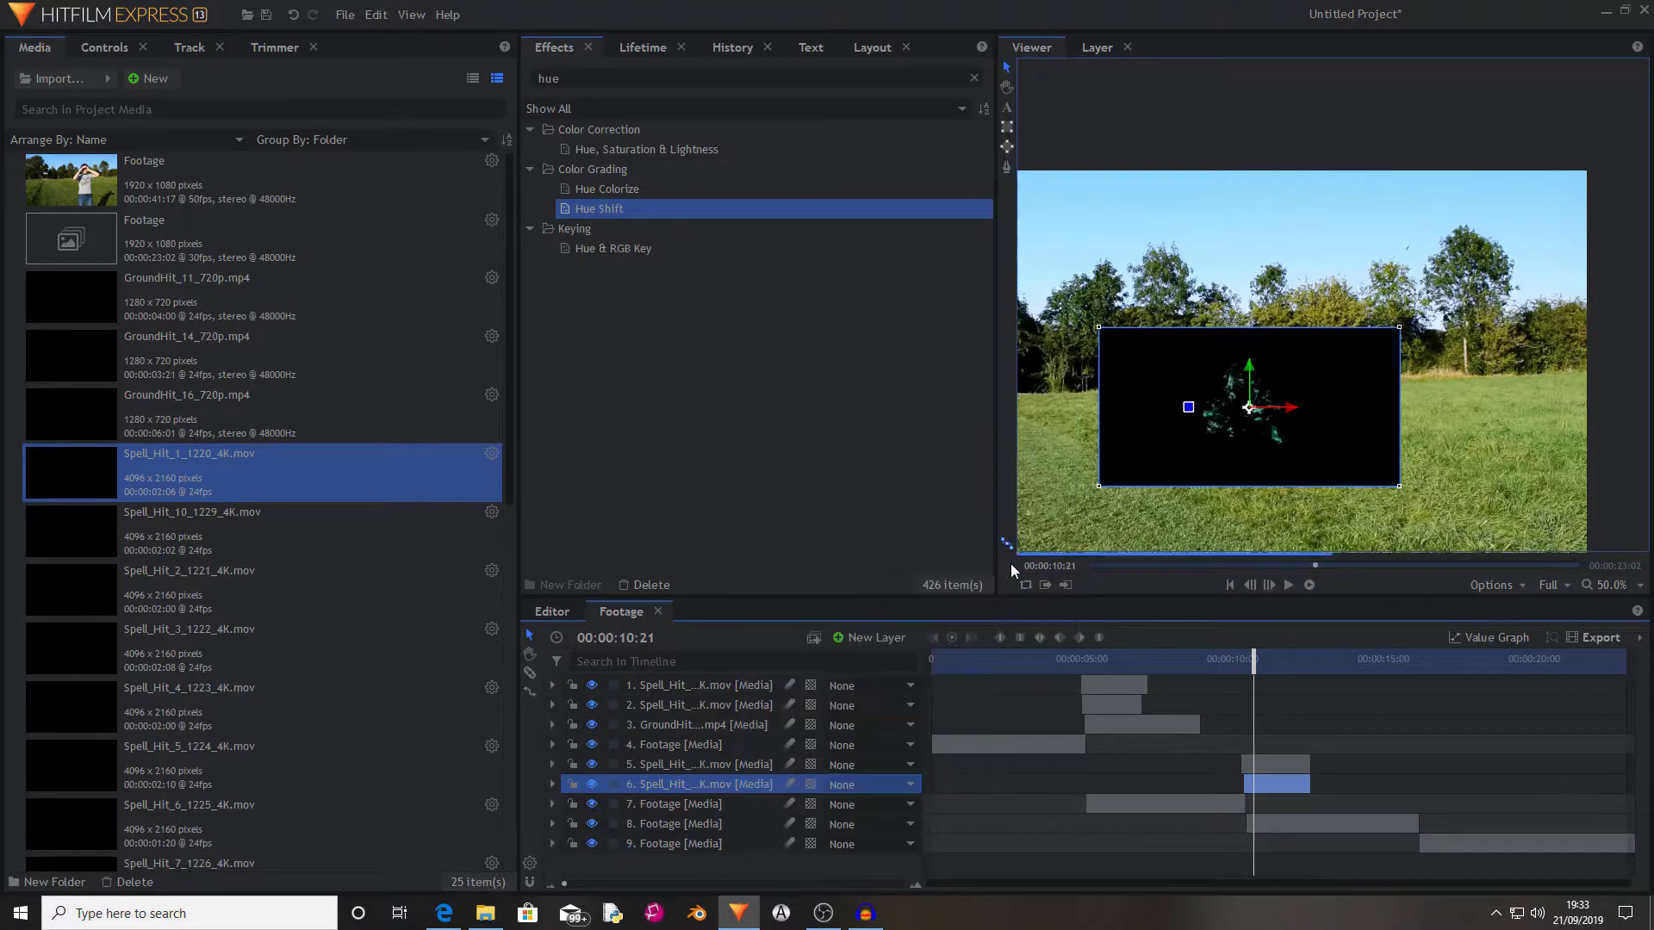
right_click(703, 783)
mouse_move(840, 163)
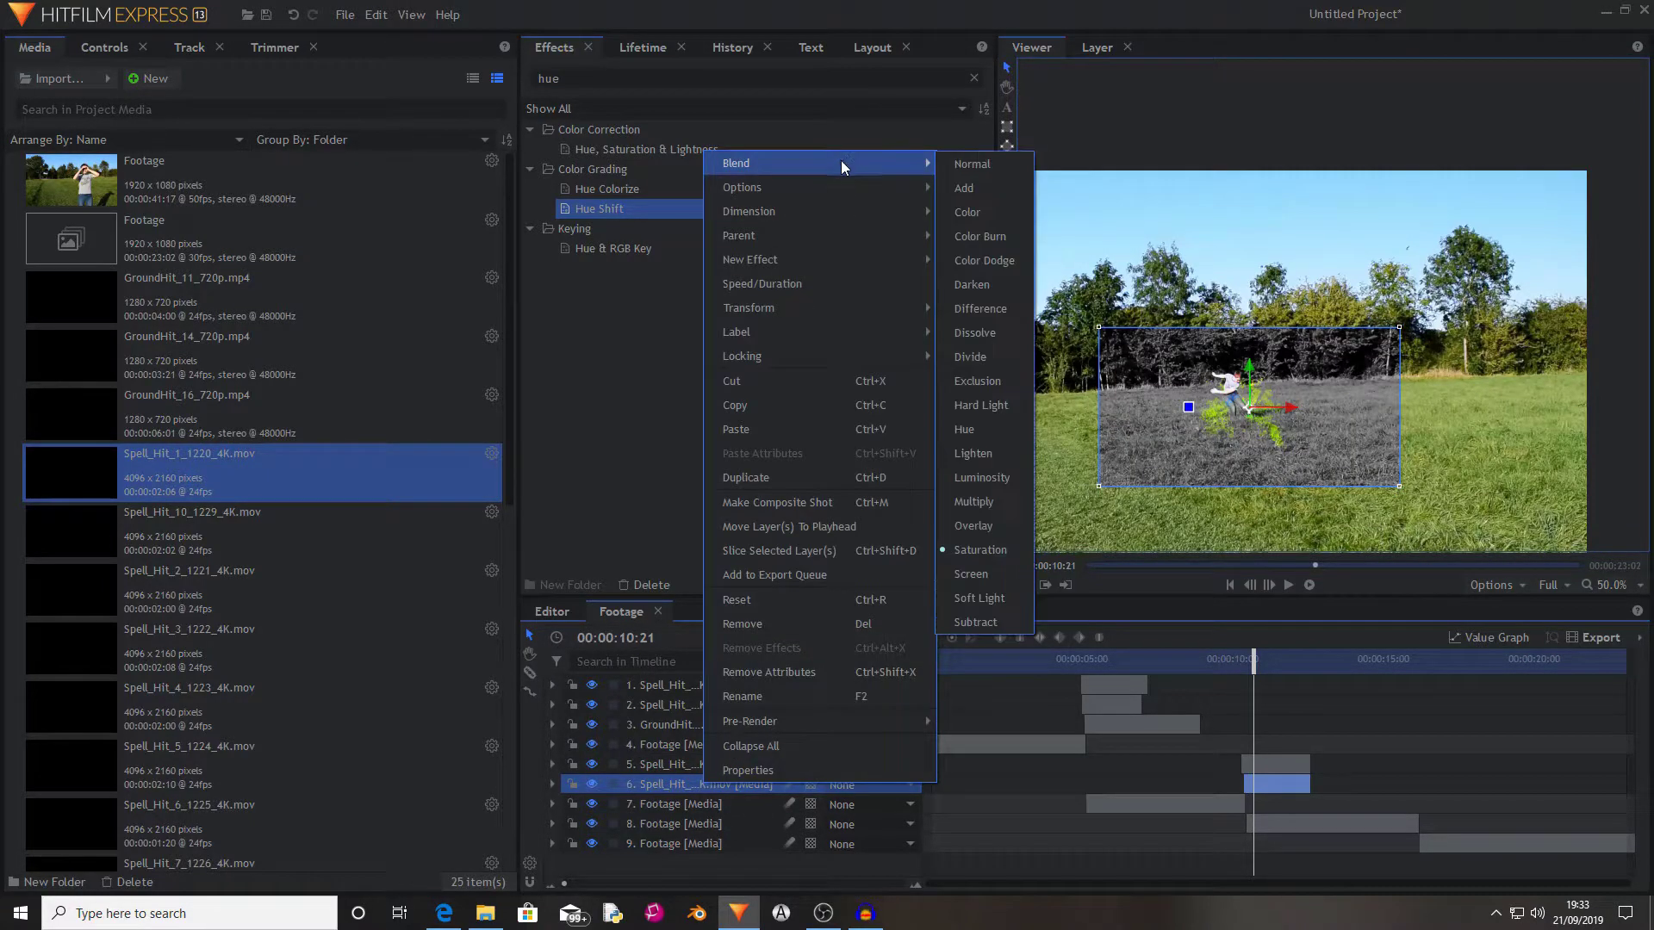
left_click(974, 526)
Centre the new Spell_Hit_1 layer over the person in the field at 00:00:10:14, enlarge it slightly and review it.
left_click_drag(1254, 411, 1239, 397)
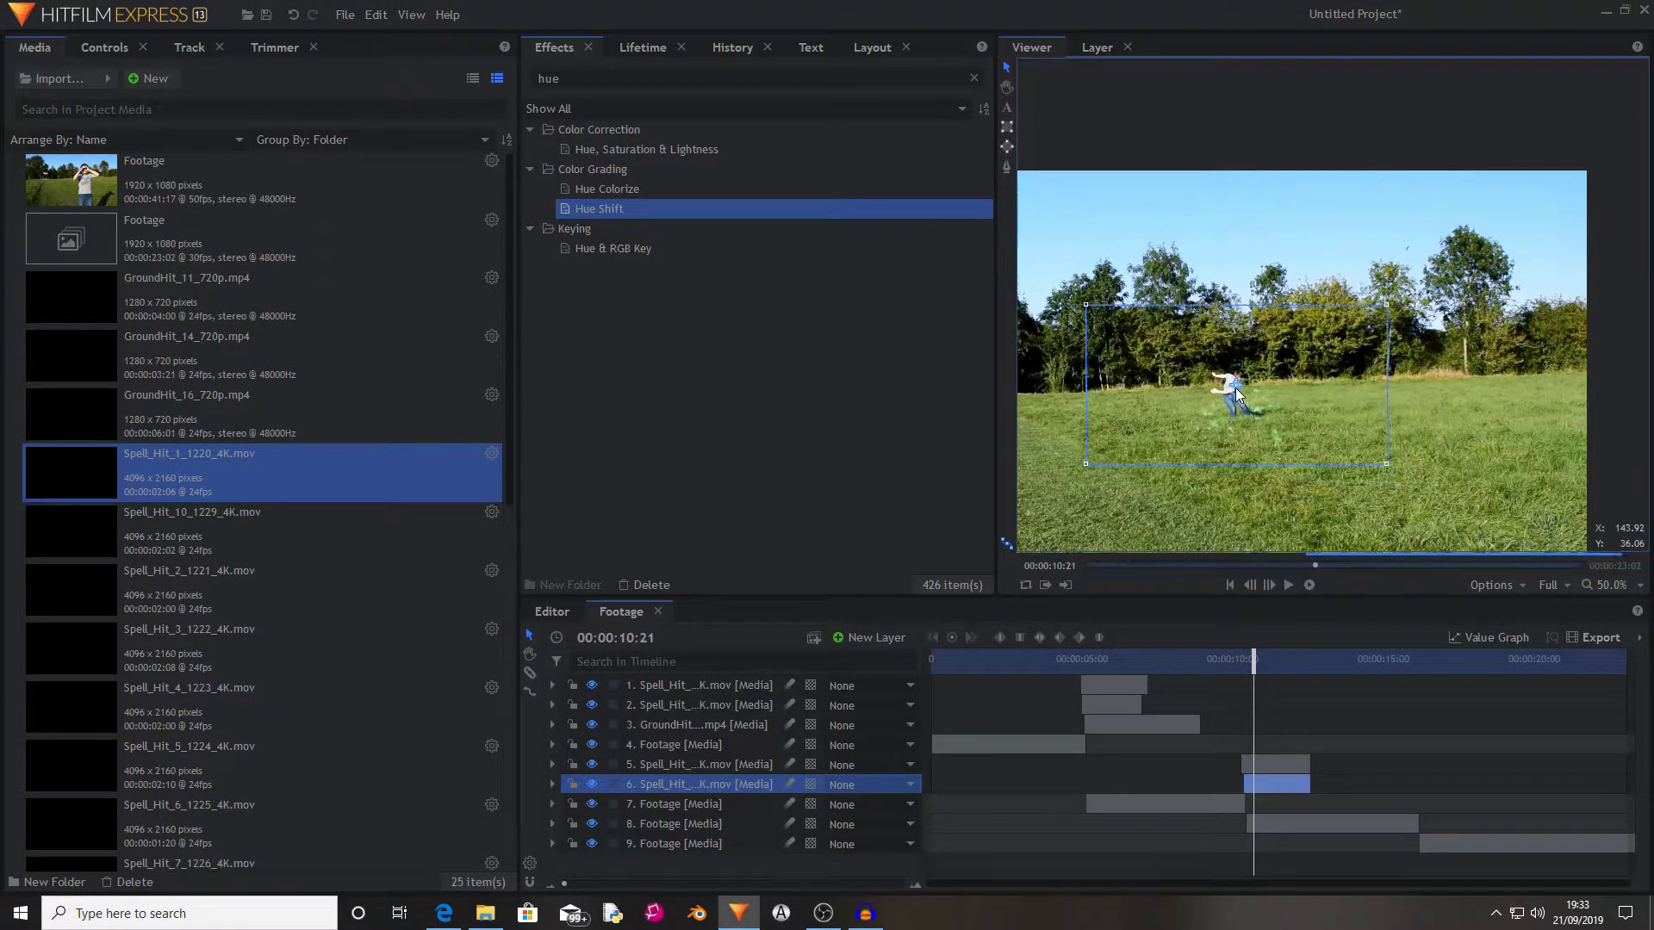
key("comma")
key("comma")
key("comma")
key("comma")
key("comma")
key("comma")
key("comma")
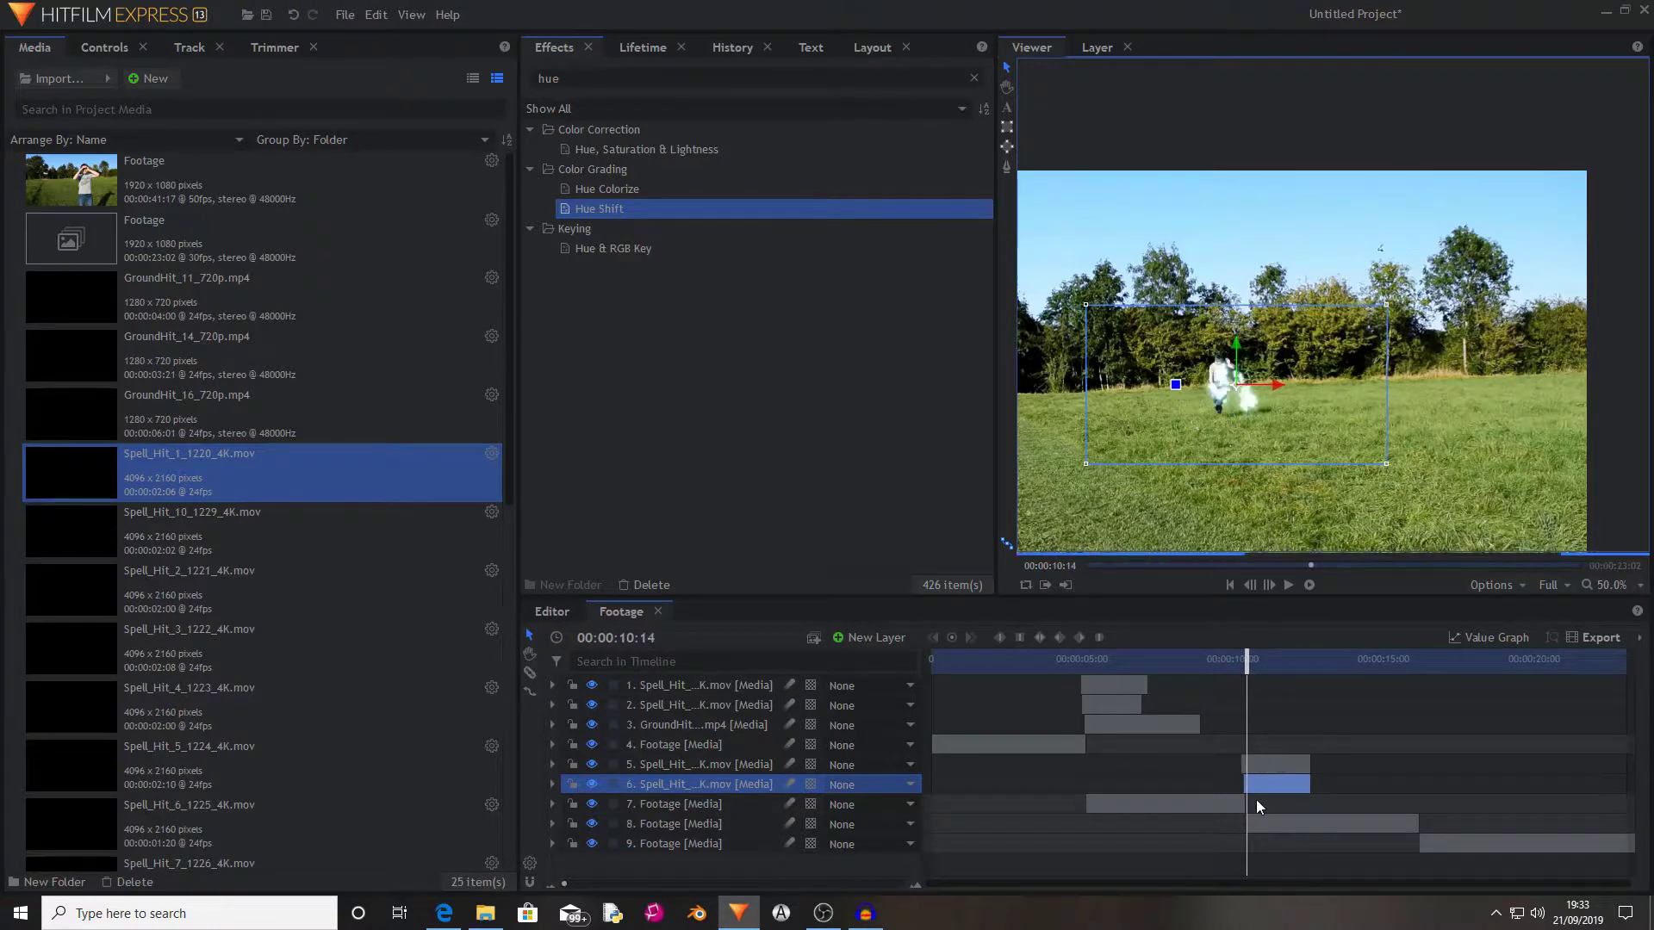
left_click_drag(1251, 400, 1238, 391)
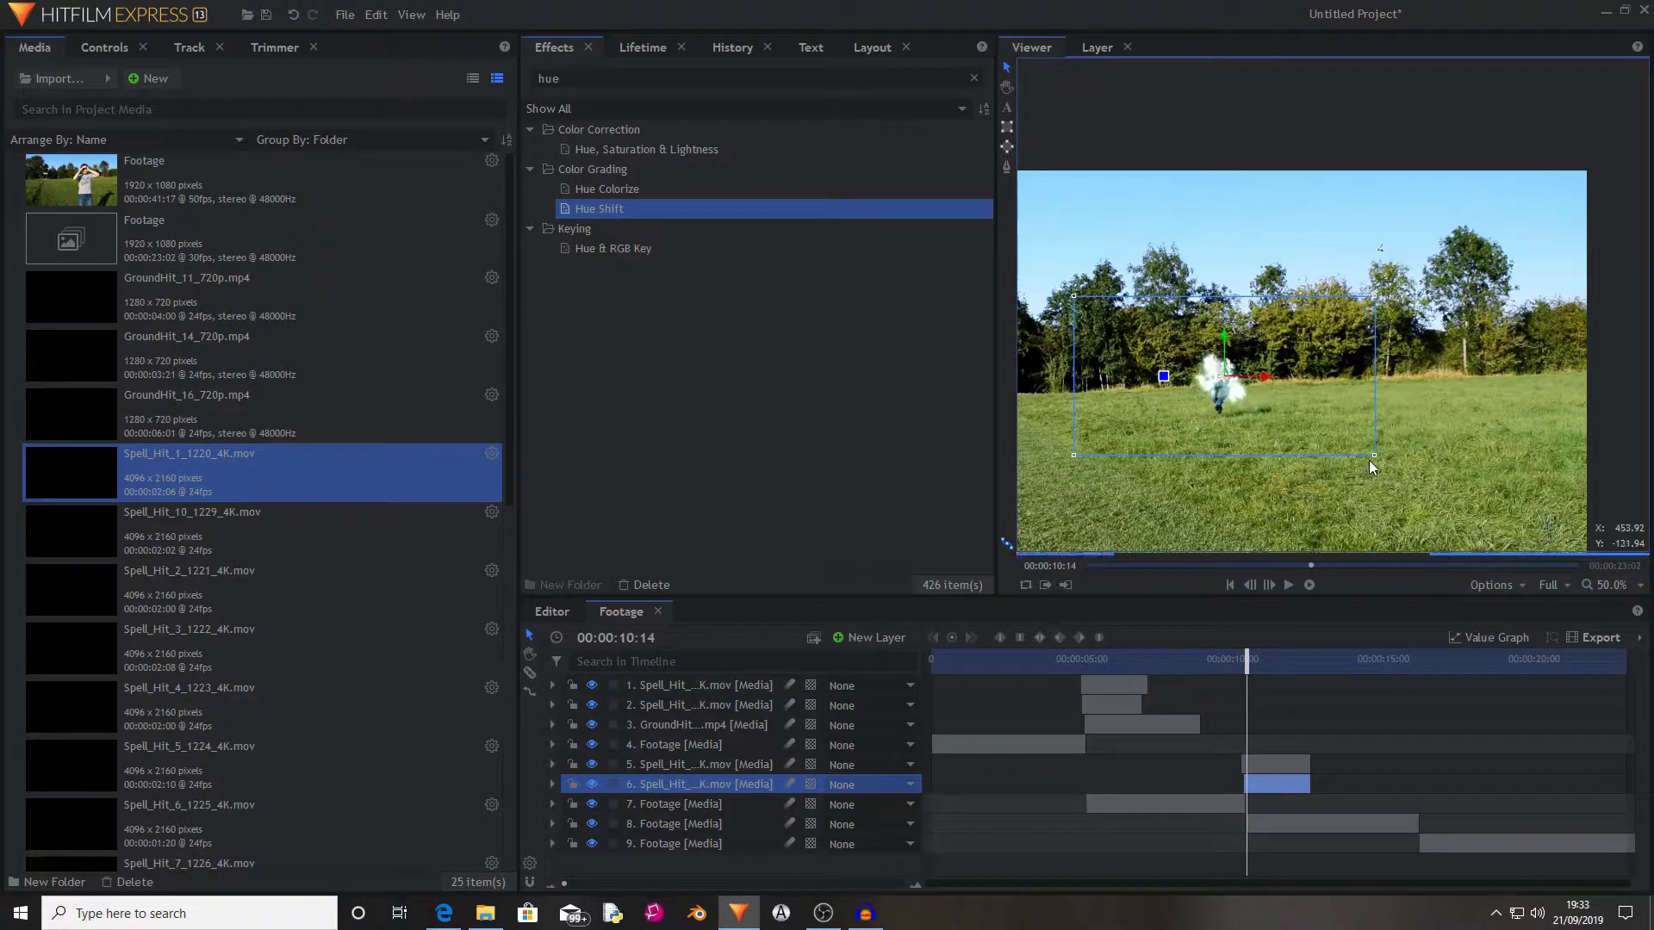
left_click_drag(1374, 456, 1404, 475)
left_click_drag(1247, 669, 1341, 696)
left_click(138, 396)
left_click_drag(122, 312, 1273, 802)
key("Delete")
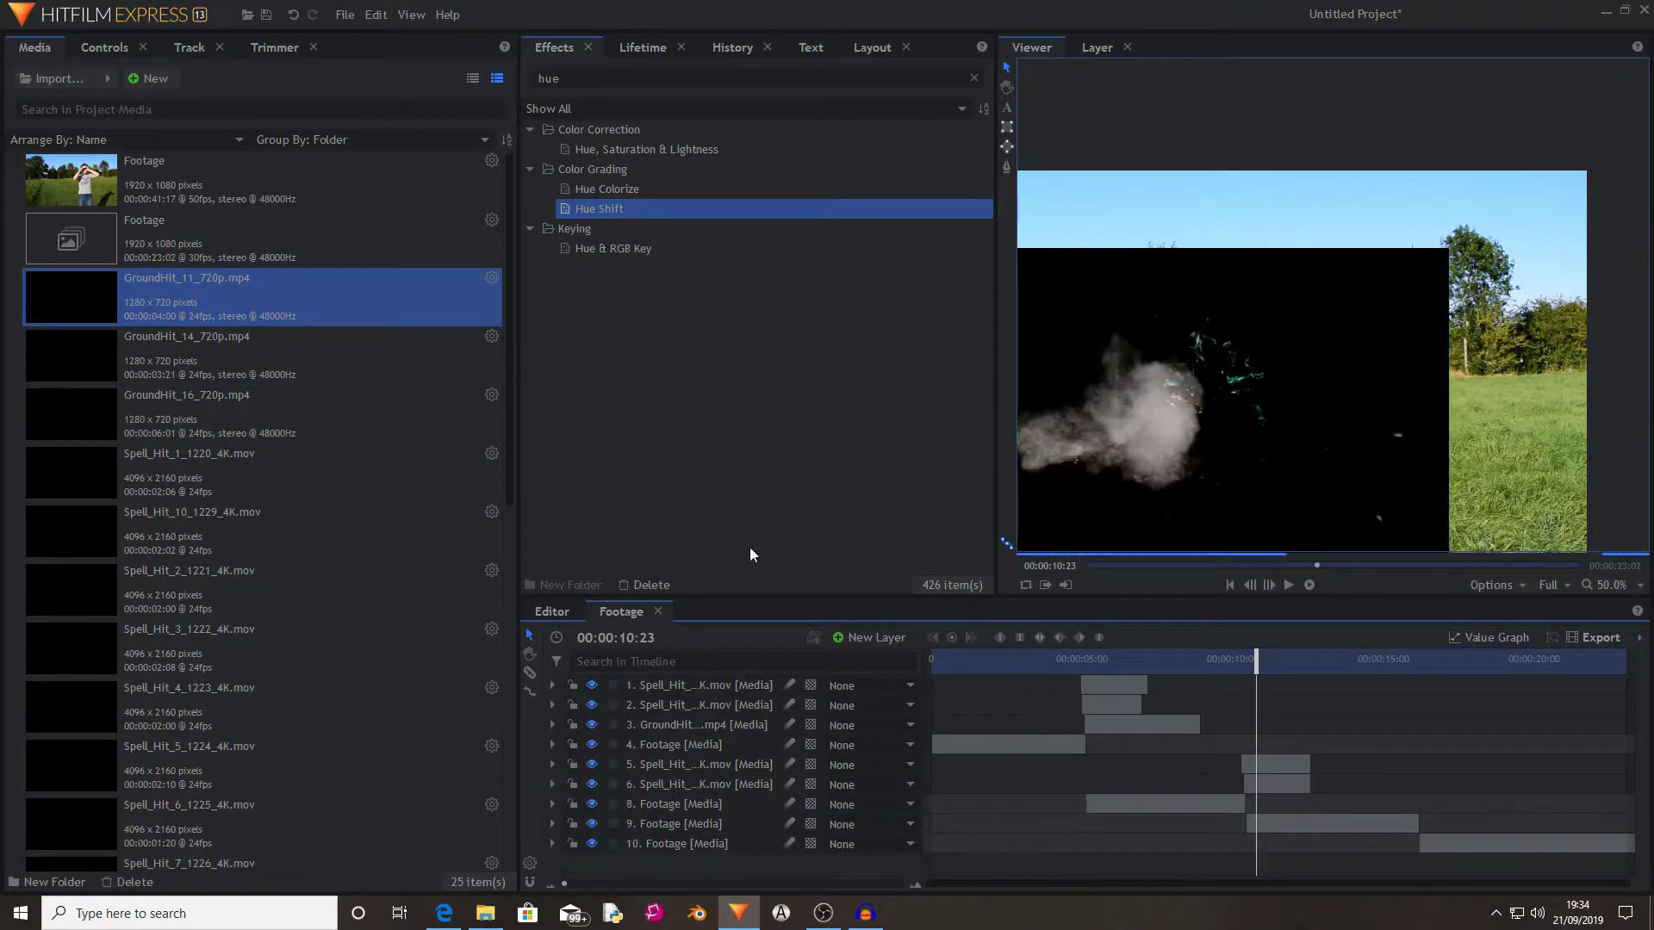
Add GroundHit_14_720p.mp4 directly below the second Spell_Hit_1 layer at the second cut and set its blend mode to Screen.
left_click_drag(130, 357, 1245, 798)
scroll(1218, 438, "down", 2)
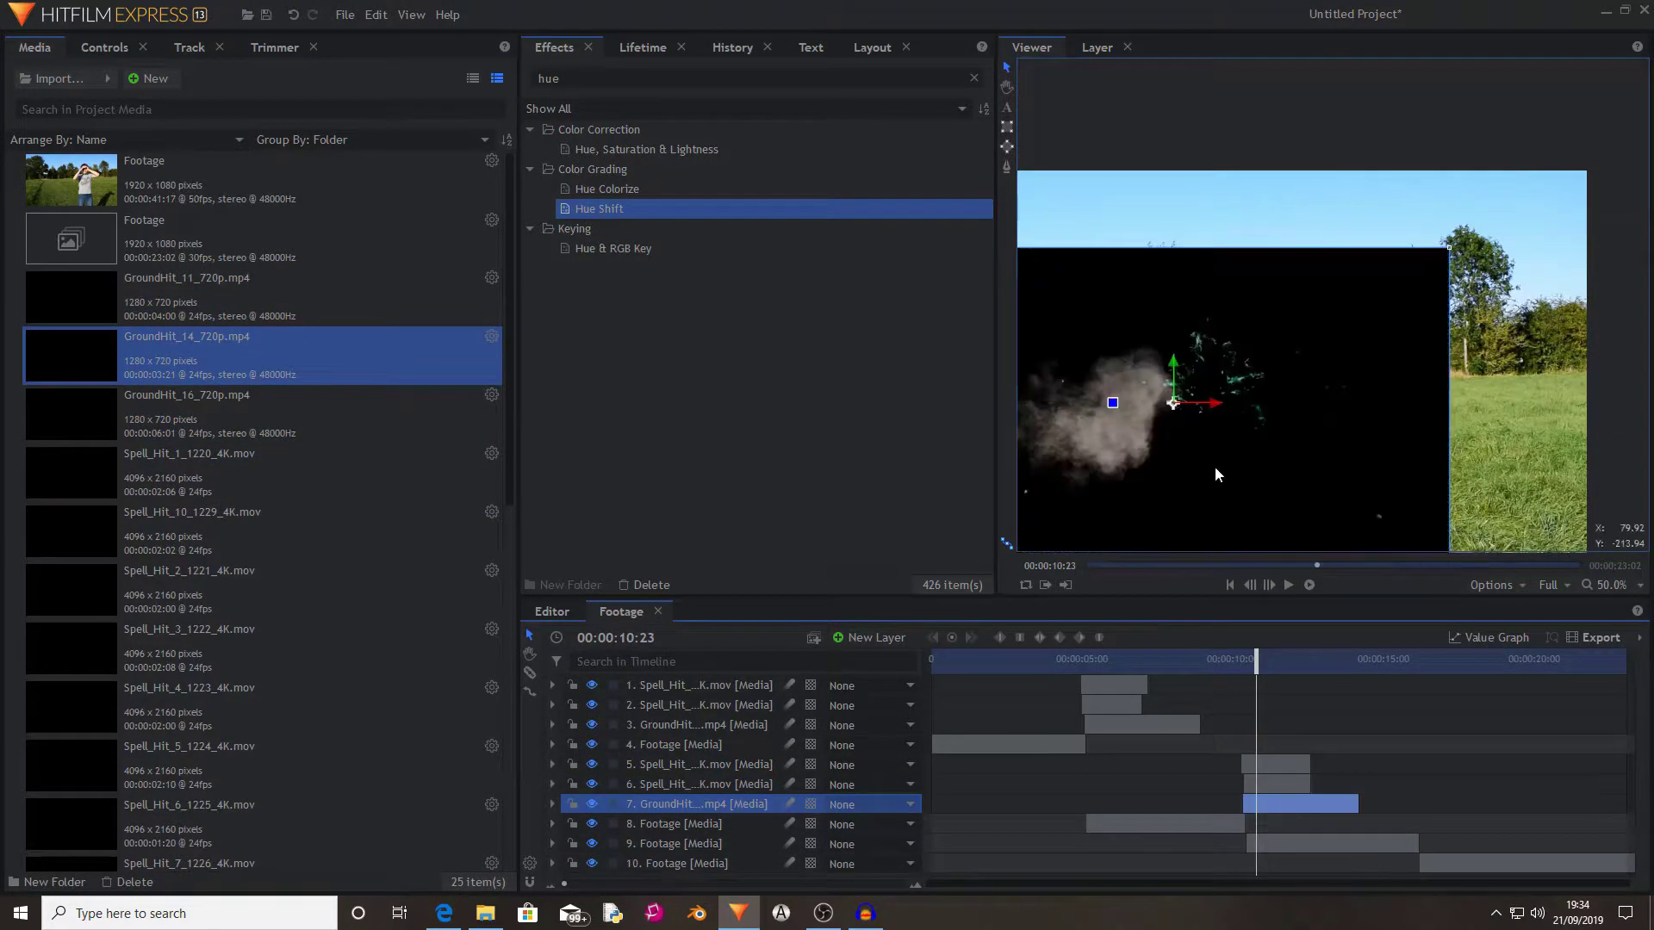
right_click(729, 810)
mouse_move(915, 197)
left_click(1005, 600)
Shrink the new GroundHit_14 layer, rotate it nearly upright and position it above the person in the field at 00:00:10:16.
left_click_drag(1166, 450, 1267, 306)
mouse_move(1253, 671)
left_mouse_down()
mouse_move(1284, 672)
mouse_move(1258, 660)
left_mouse_up()
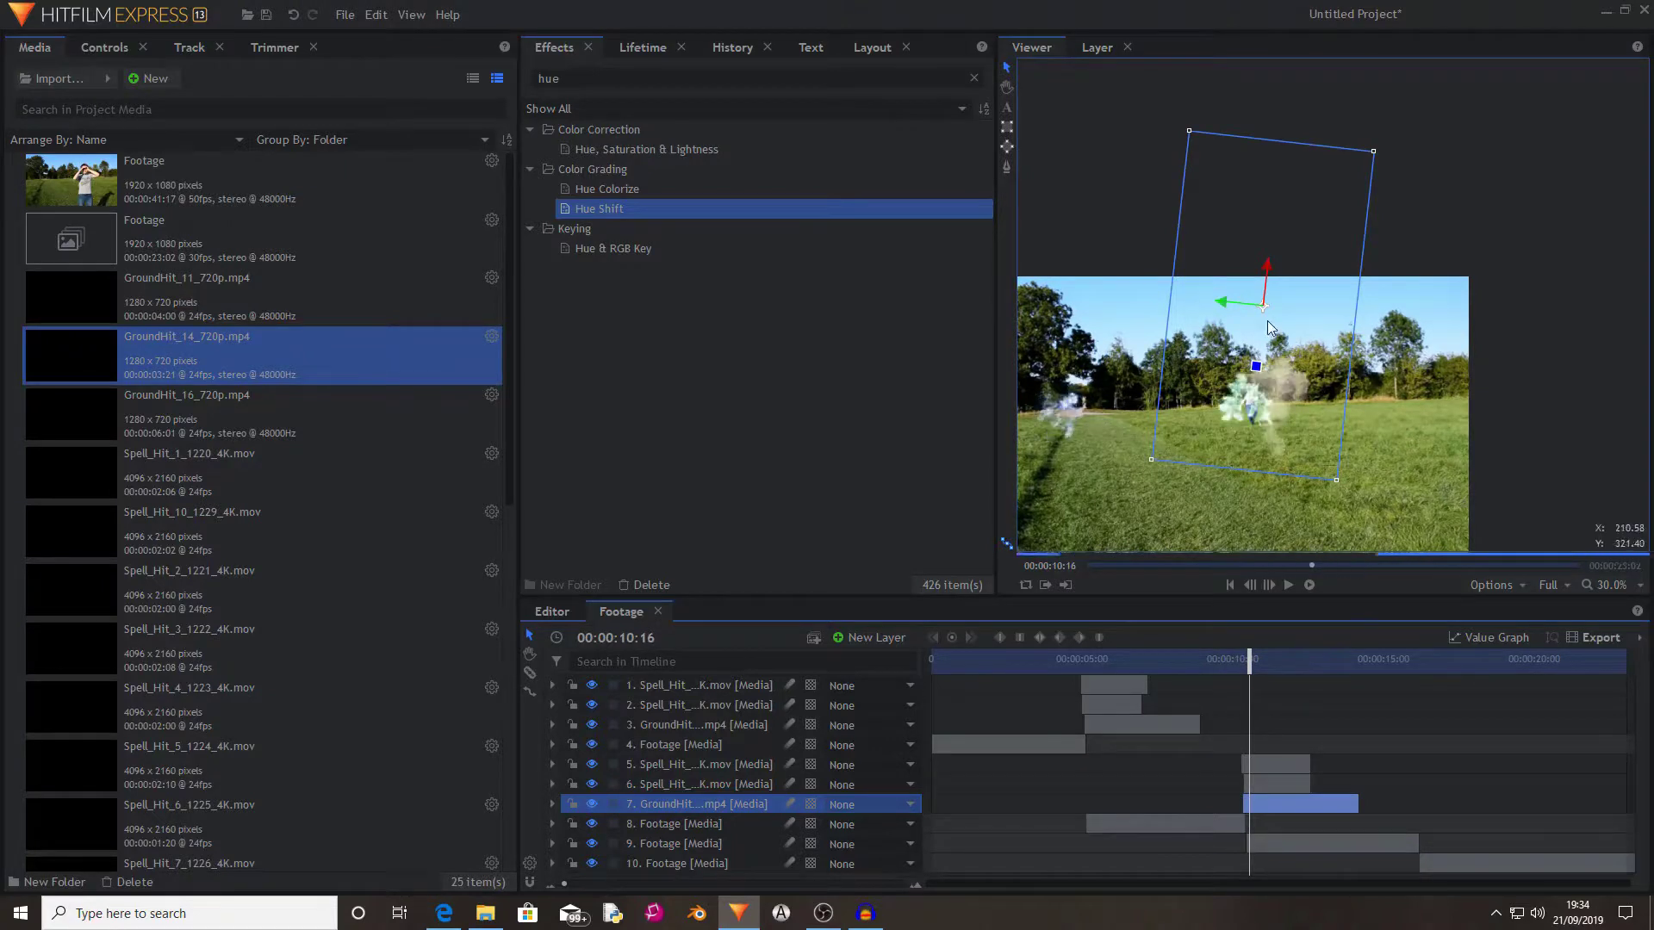
left_click_drag(1264, 318, 1247, 262)
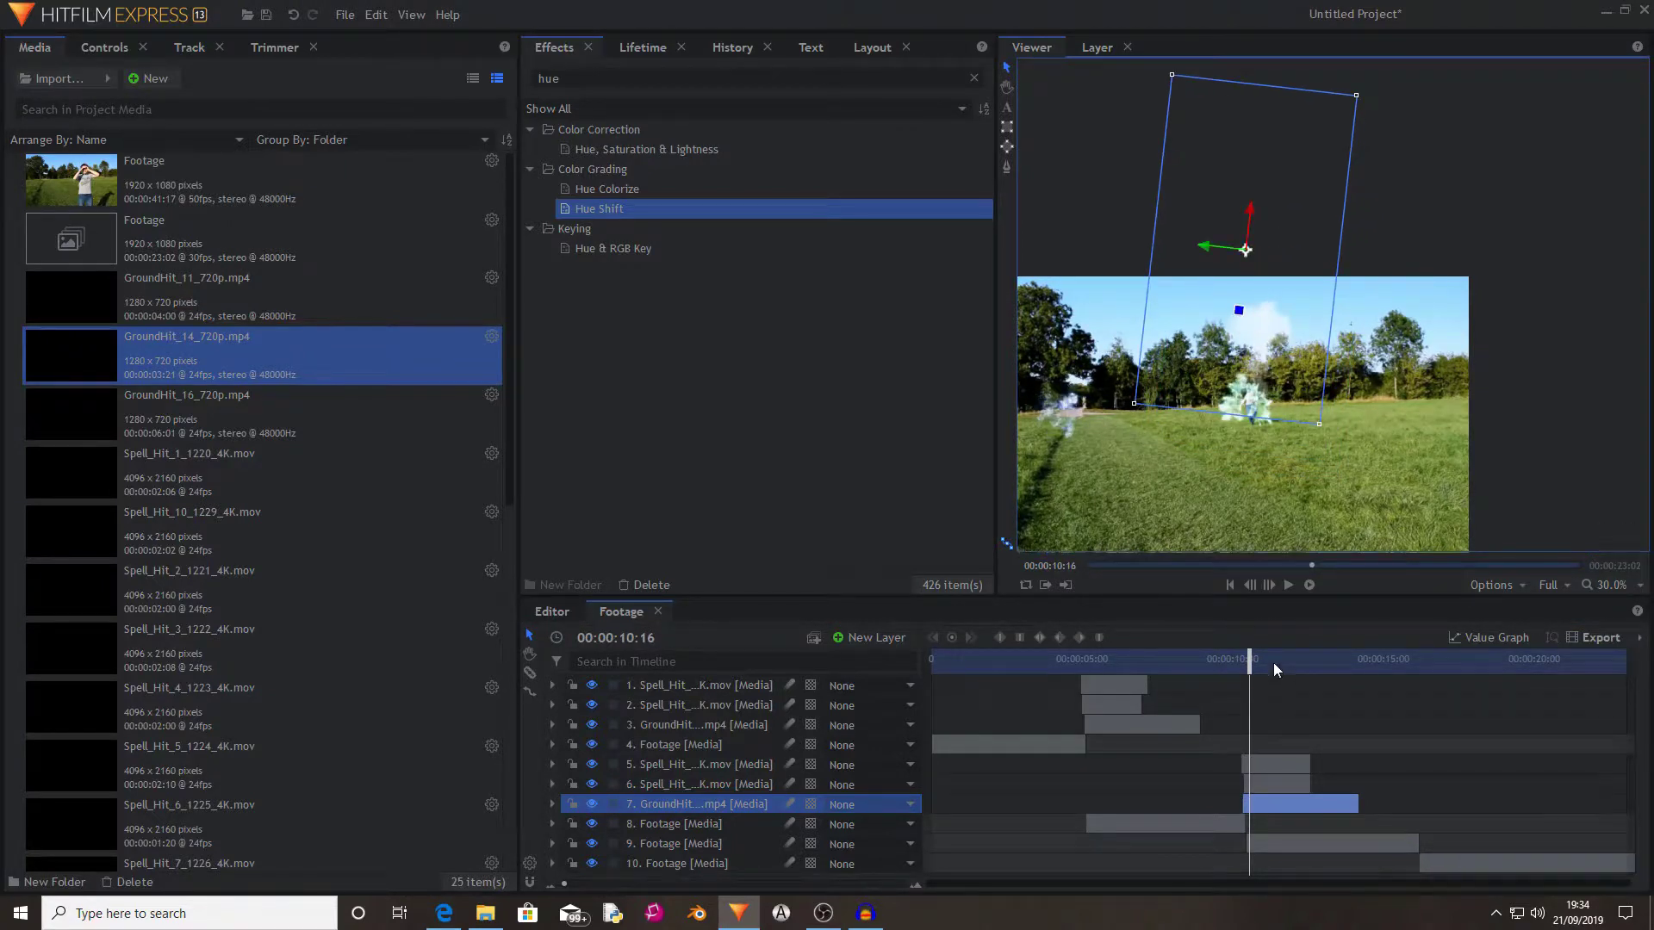
Nudge the GroundHit_14 layer at the second cut slightly later on the timeline.
left_click_drag(1251, 660, 1251, 660)
left_click_drag(1253, 803, 1257, 803)
Add Spell_Hit_2_1221_4K.mov above the footage at the third cut, 00:00:16:01, and shrink it to roughly the frame size.
left_click_drag(1245, 662, 1417, 712)
left_click(142, 603)
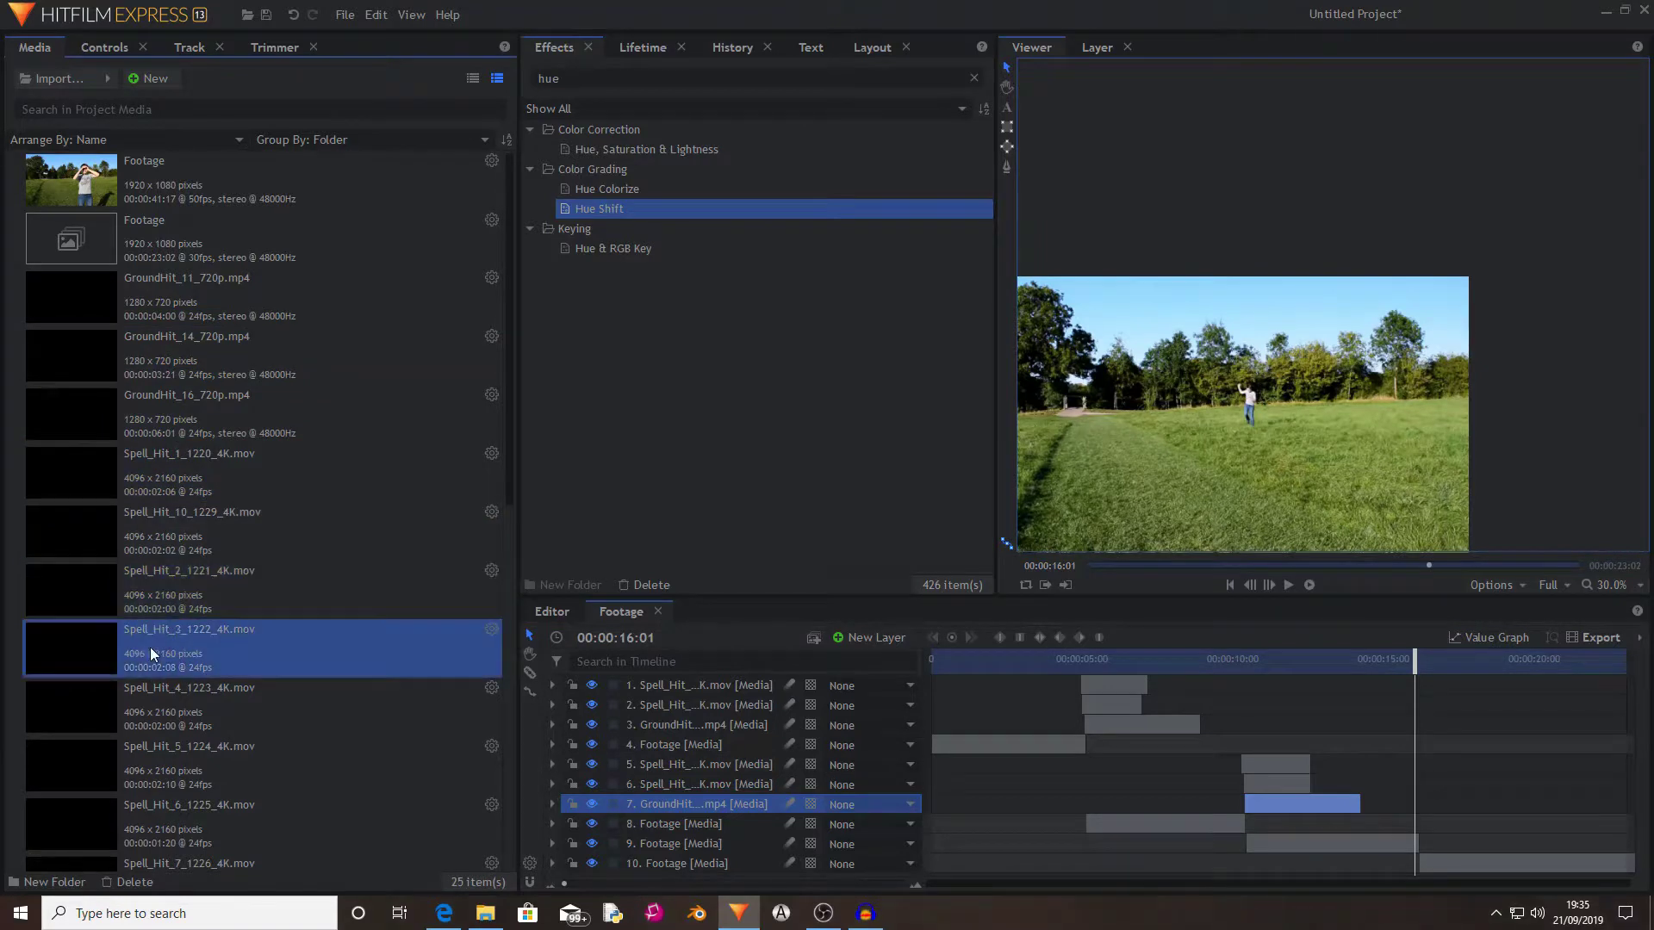
left_click_drag(162, 586, 1422, 838)
right_click(1421, 840)
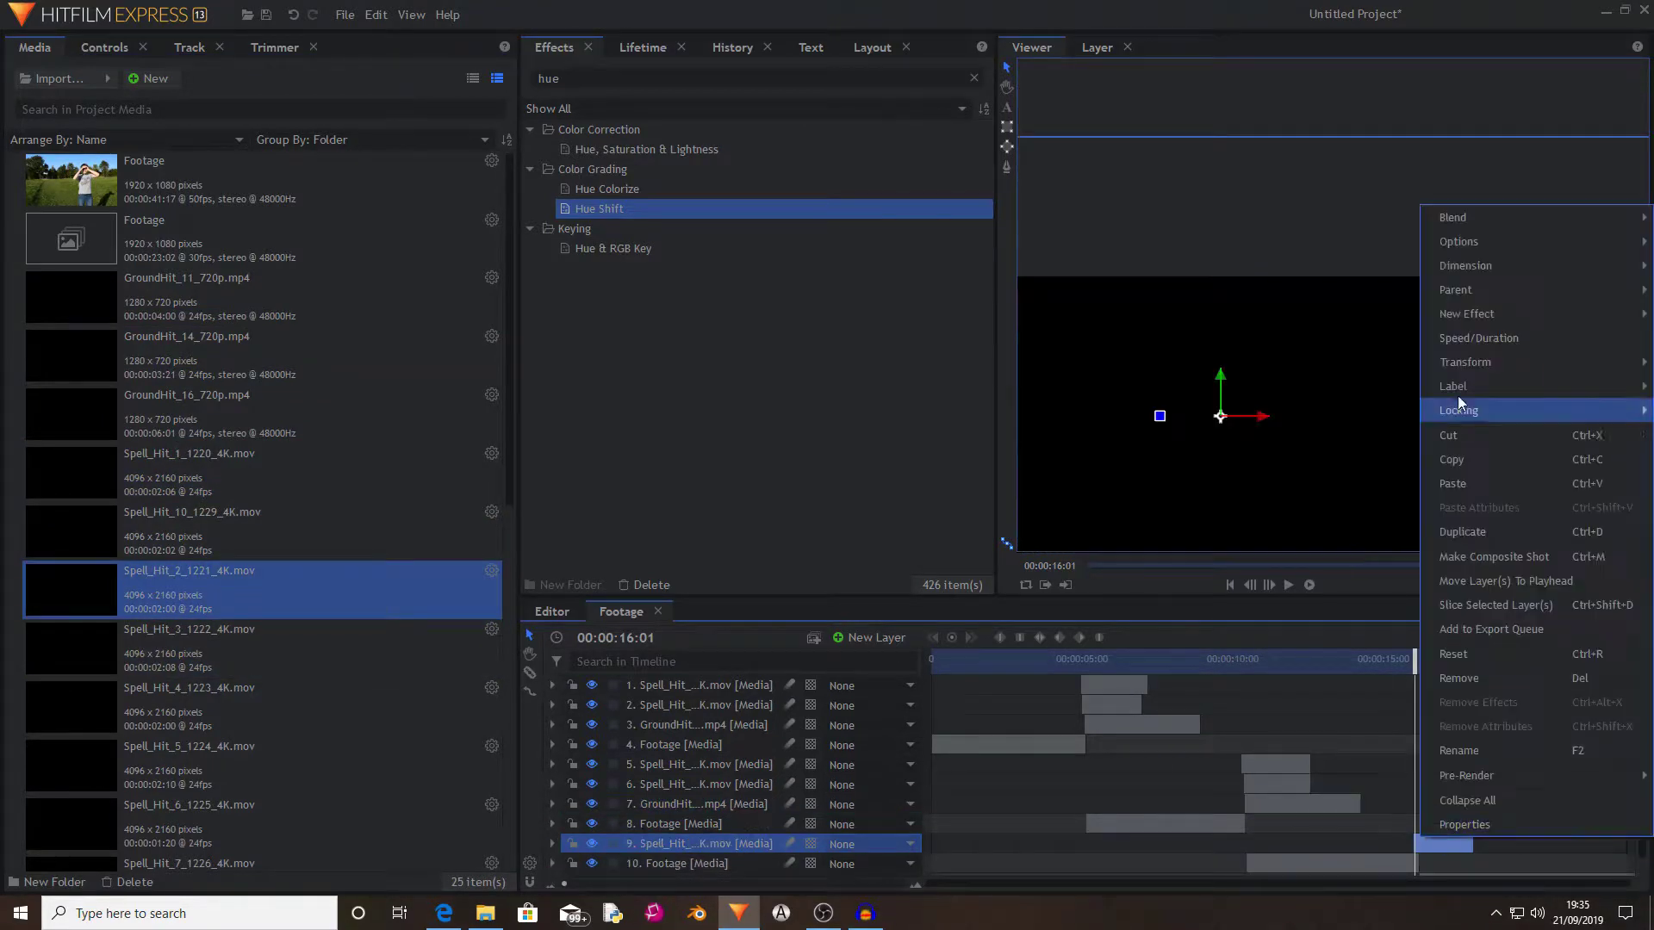
left_click(1487, 485)
left_click(552, 788)
scroll(1465, 367, "down", 3)
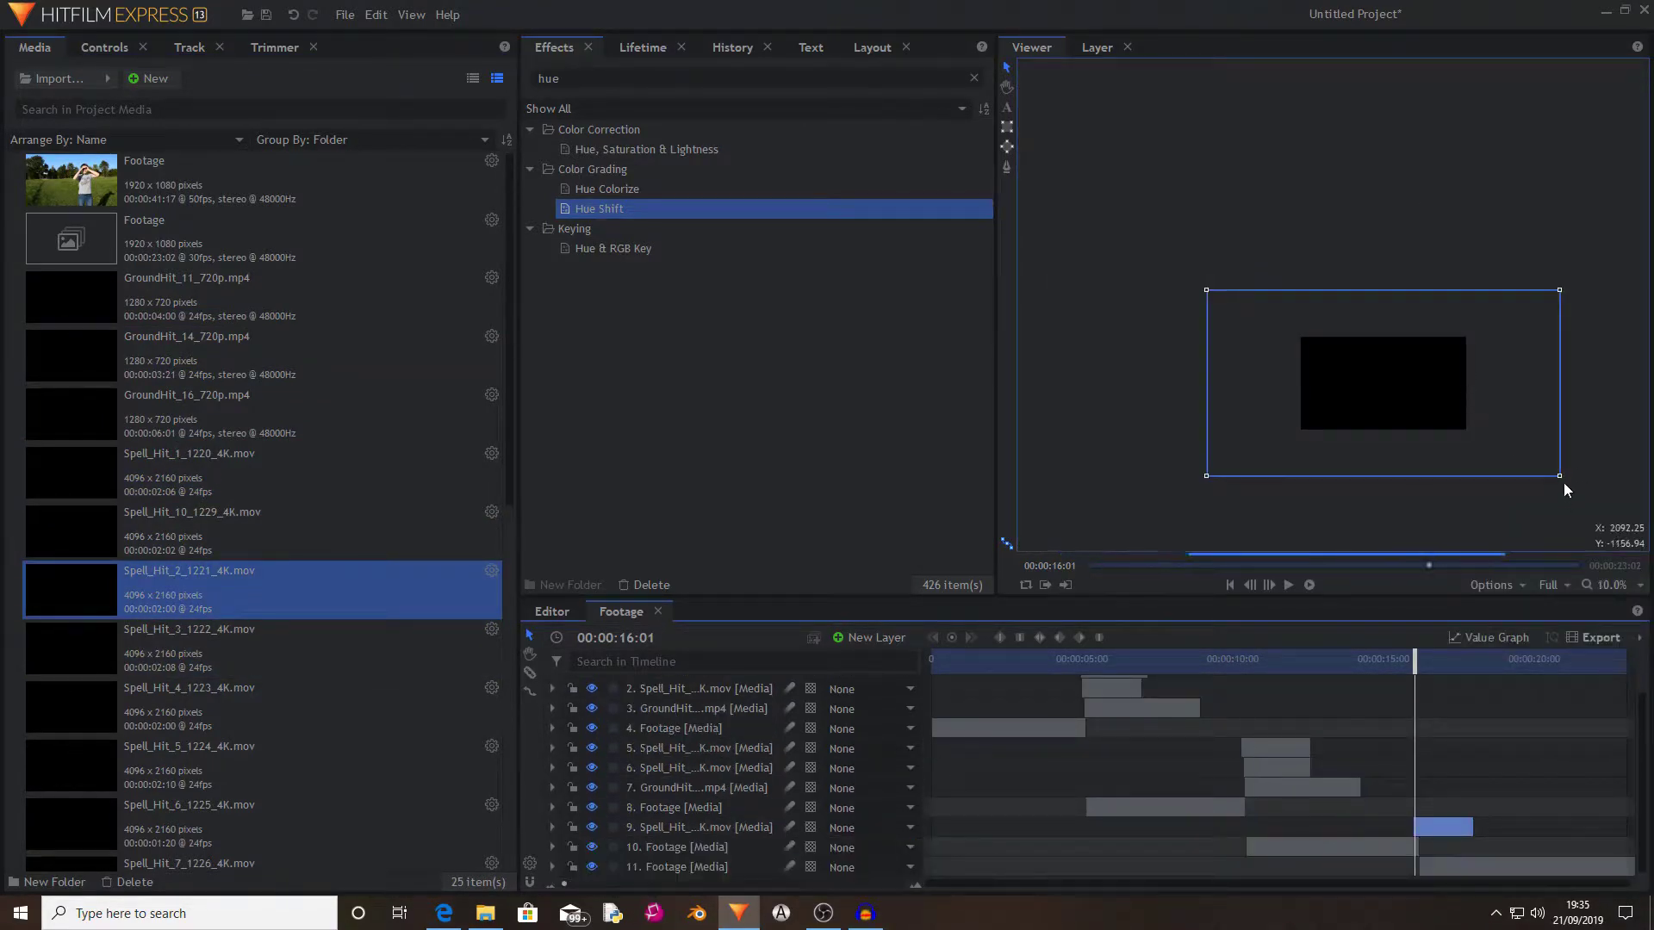
Set the new Spell_Hit_2 layer's blend mode to Screen and position it over the person at 00:00:16:05.
right_click(694, 827)
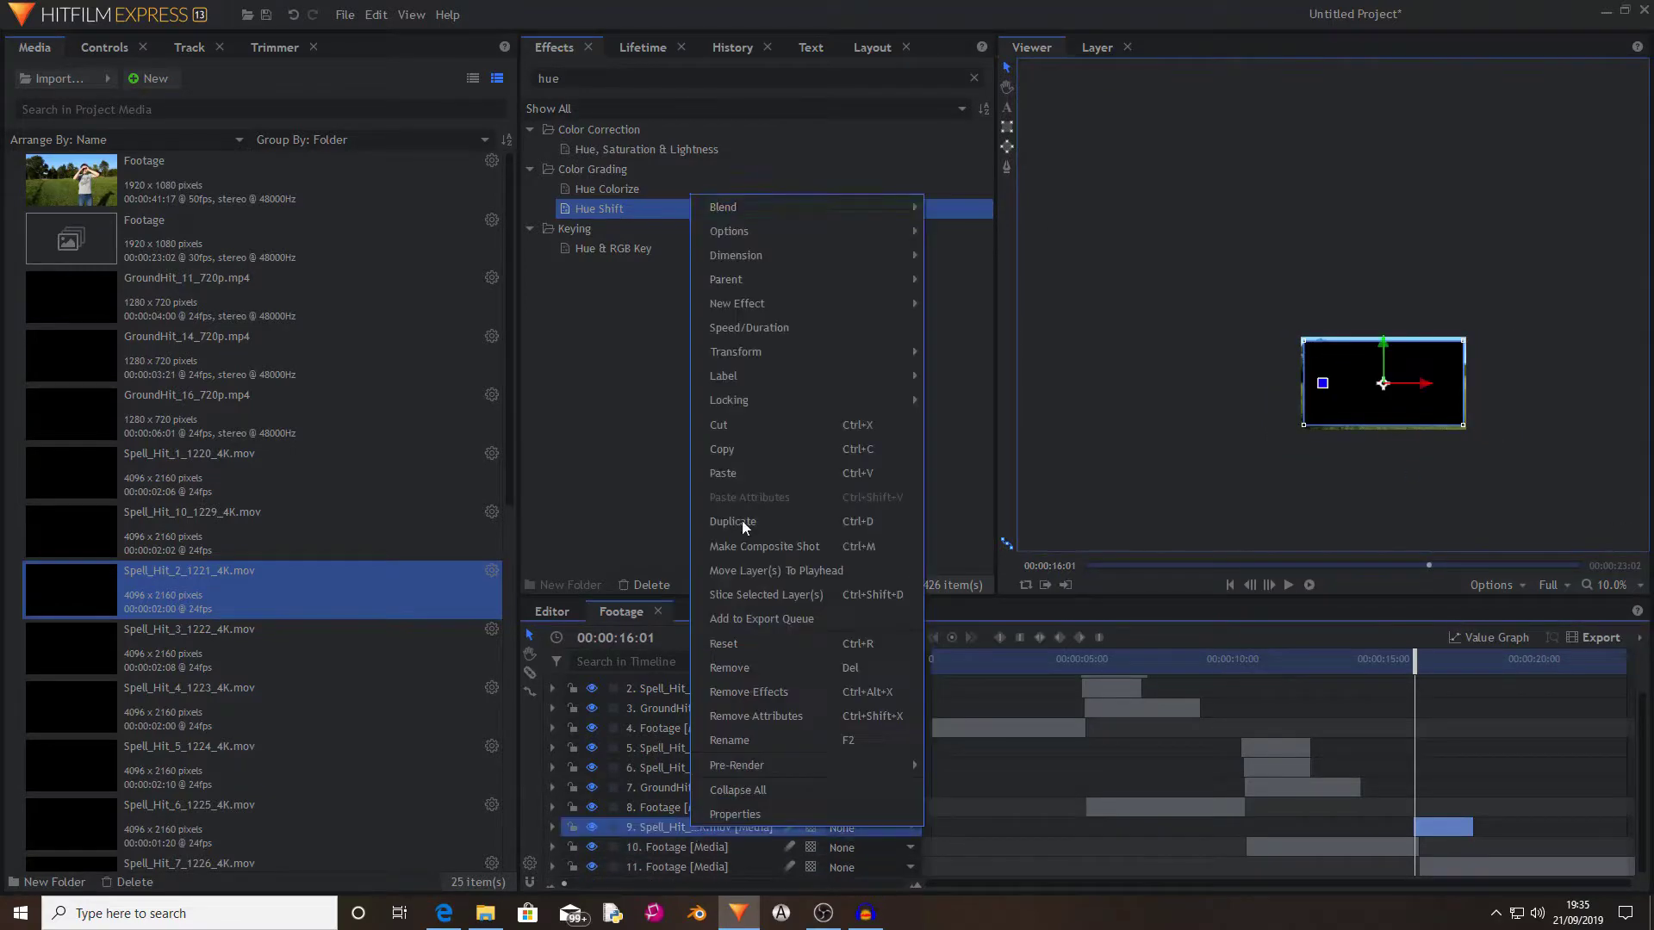
mouse_move(887, 207)
left_click(991, 618)
scroll(1397, 400, "up", 3)
left_click_drag(1397, 658, 1408, 663)
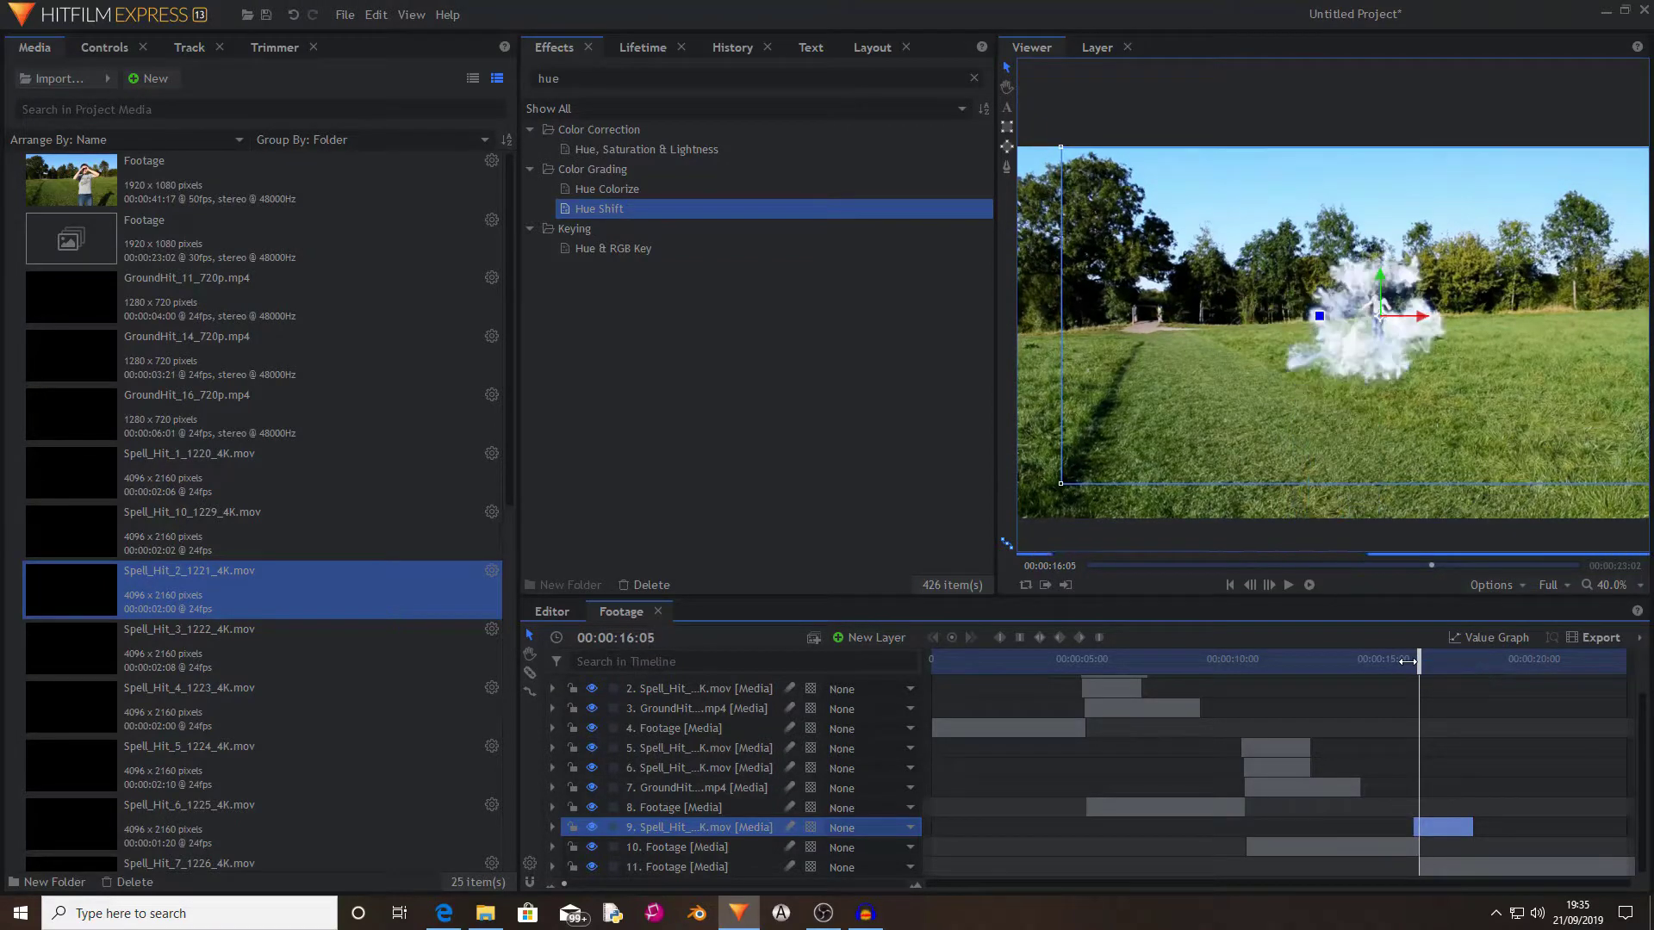
Add Spell_Hit_1_1220_4K.mov directly below the Spell_Hit_2 layer at the third cut and set its blend mode to Screen.
scroll(1432, 404, "down", 3)
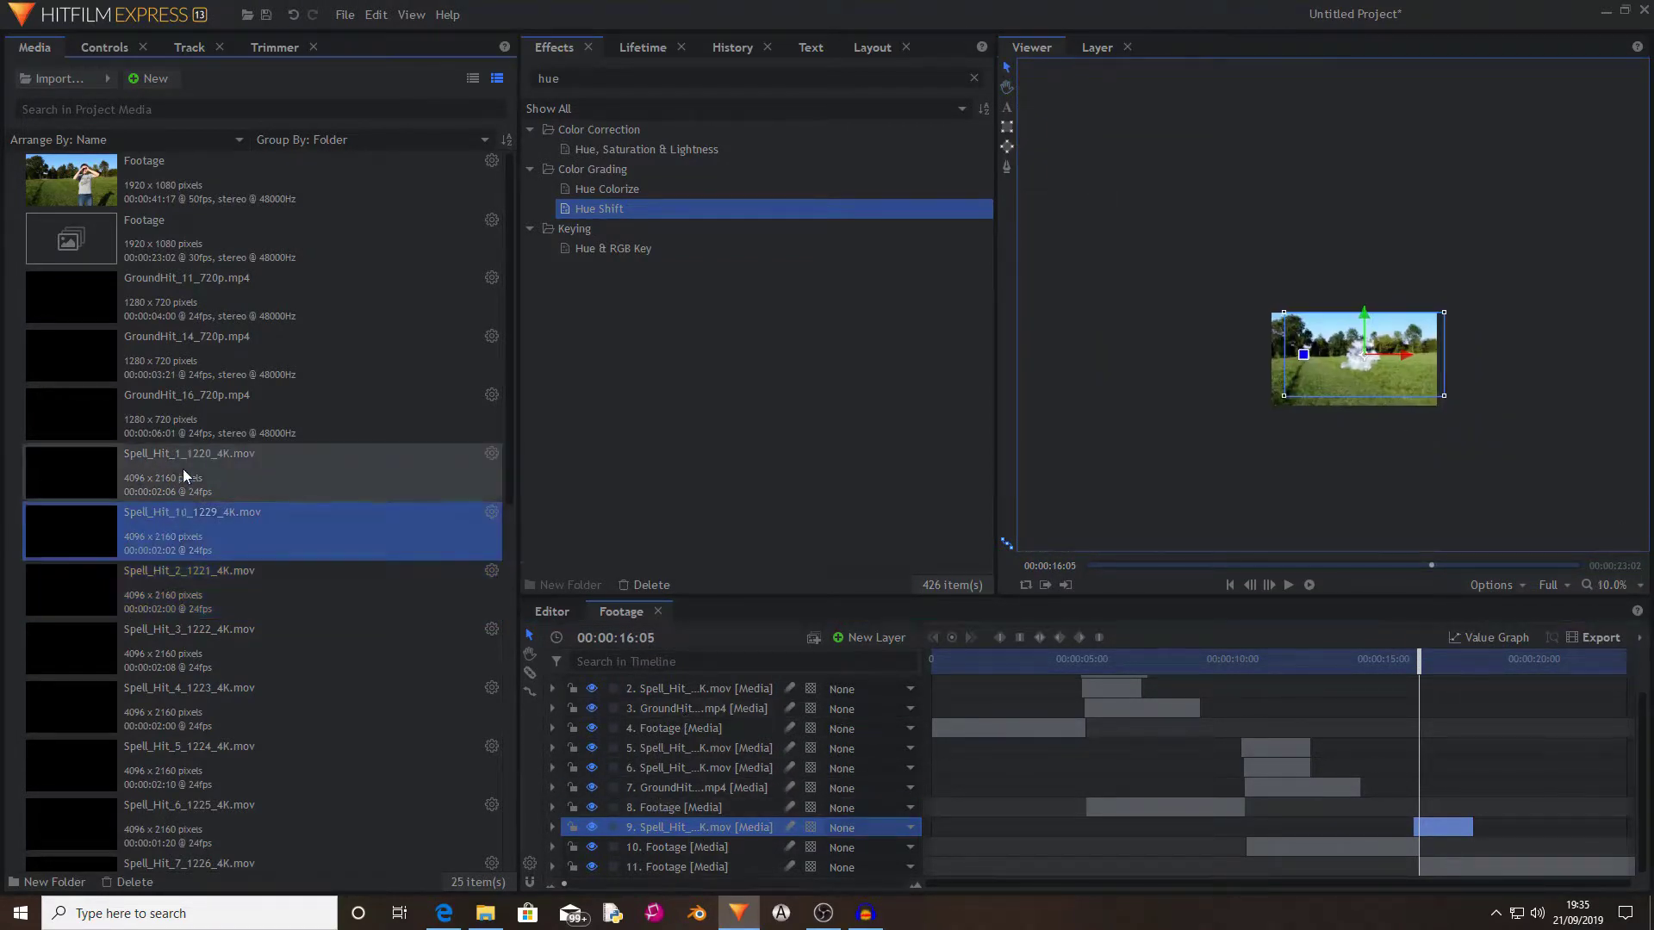
left_click_drag(173, 472, 1434, 830)
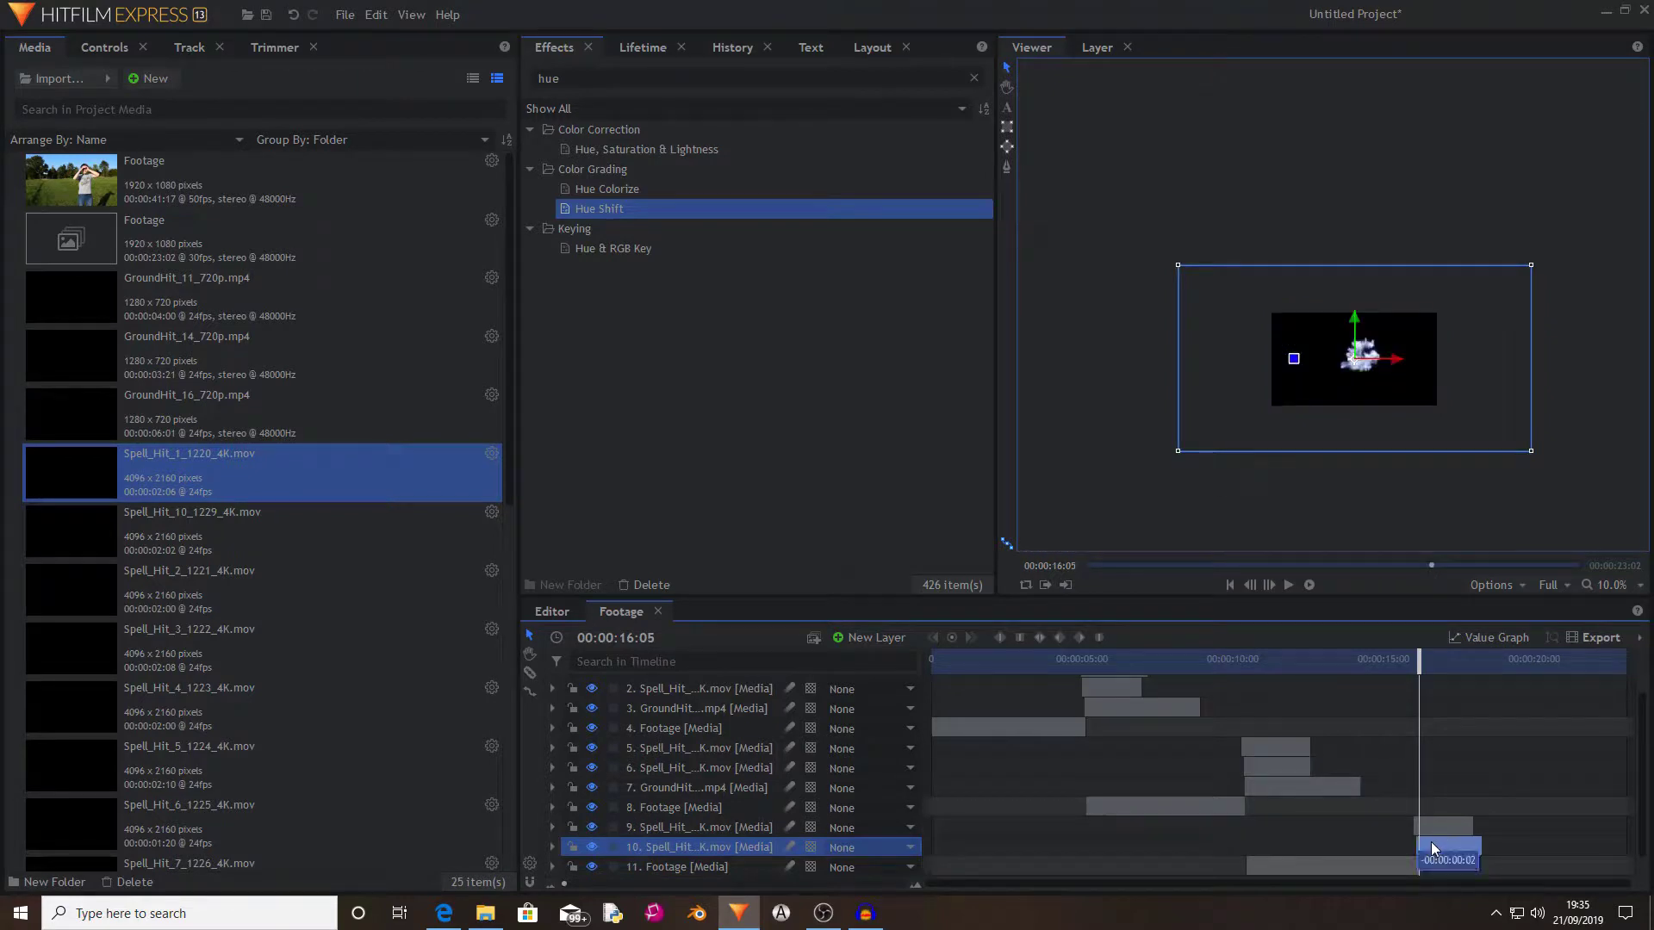
right_click(696, 849)
mouse_move(809, 234)
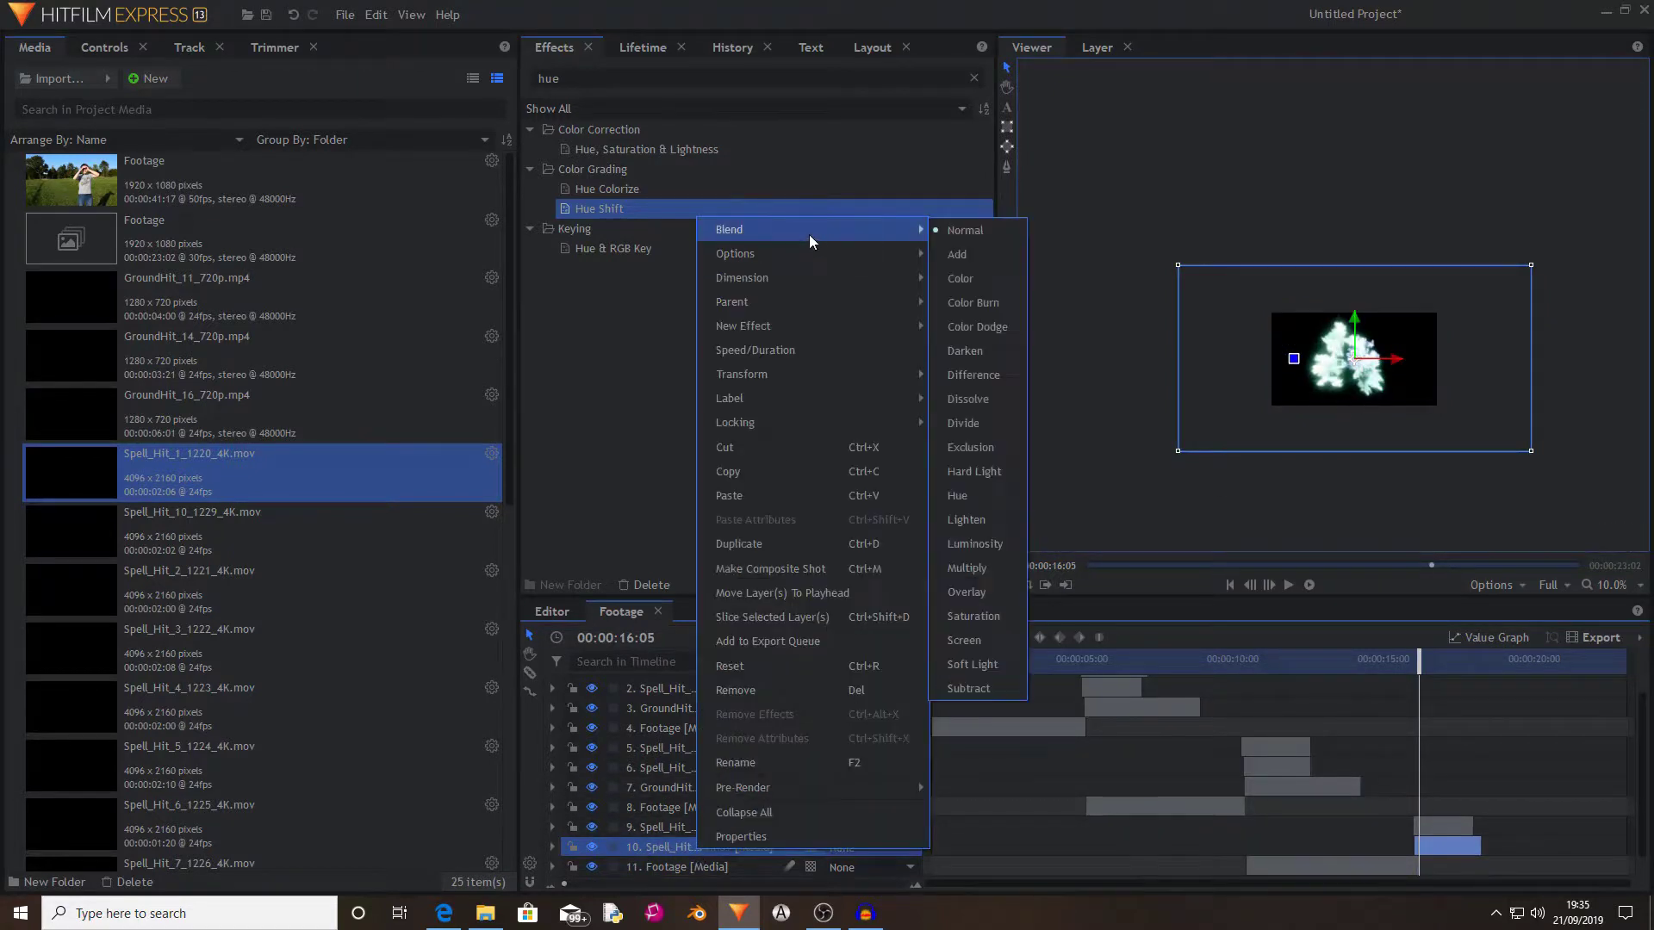
left_click(974, 642)
Enlarge the new Spell_Hit_1 layer well beyond the frame and centre its burst over the person.
left_click_drag(1543, 458, 1647, 513)
left_click_drag(1353, 360, 1382, 360)
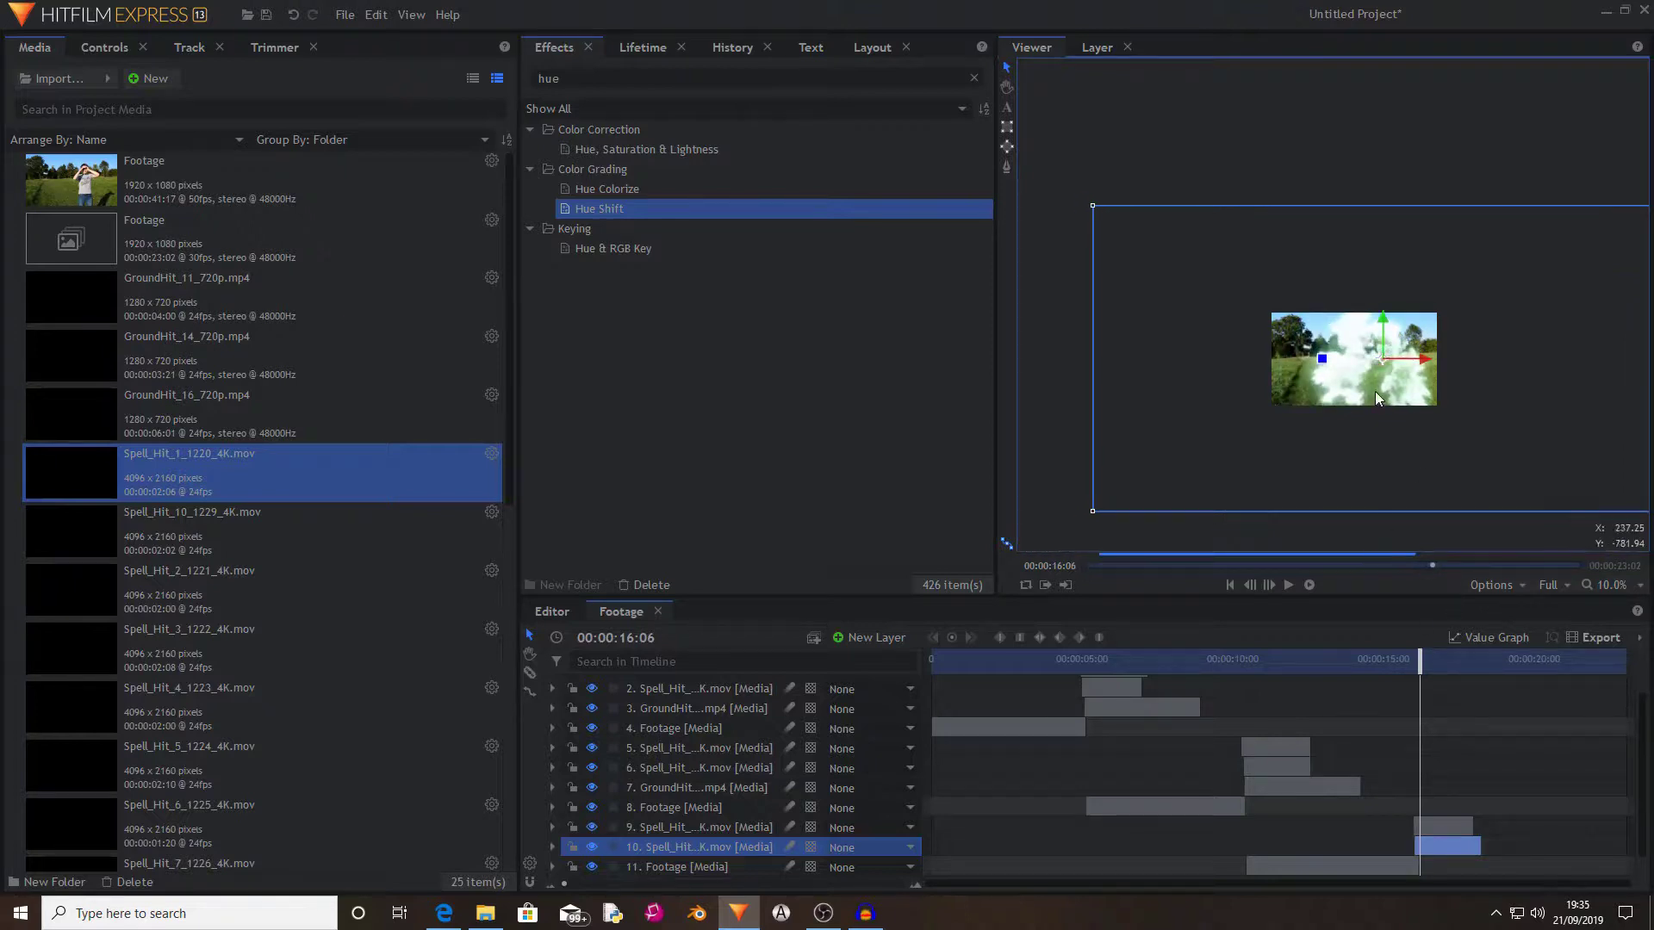
scroll(1377, 365, "up", 3)
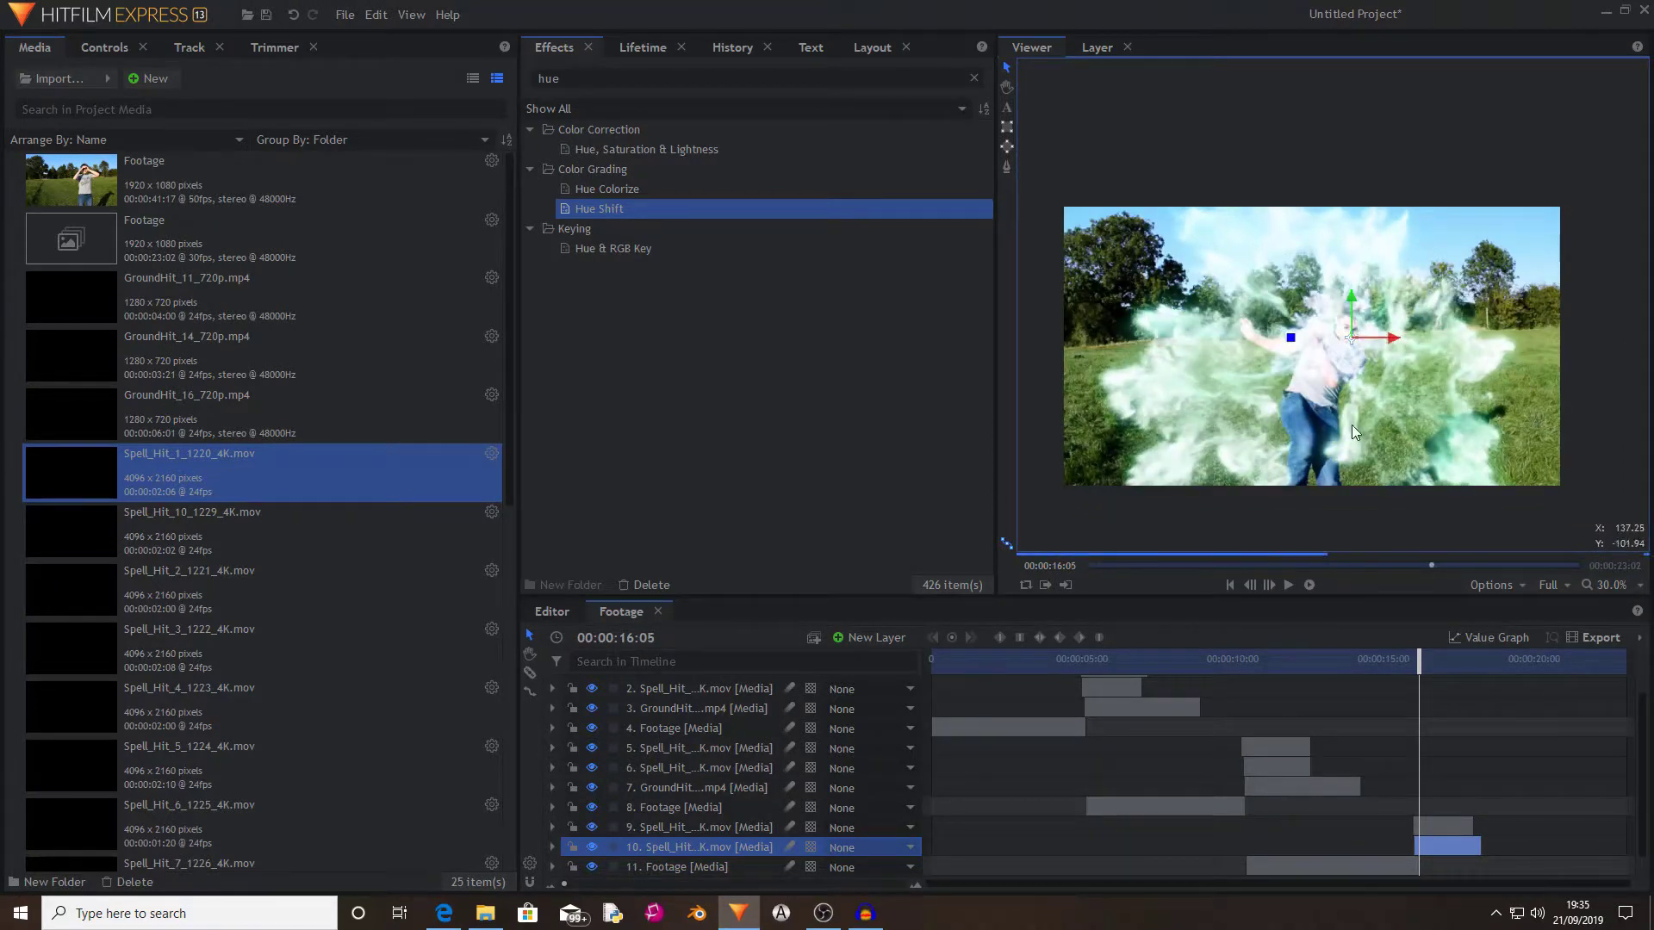
Shift the third-cut Spell_Hit_1 layer slightly later on the timeline and check the burst frame by frame.
left_click(1418, 662)
left_click_drag(1420, 846, 1421, 845)
key("period")
key("period")
key("Right")
key("Right")
key("Right")
key("Right")
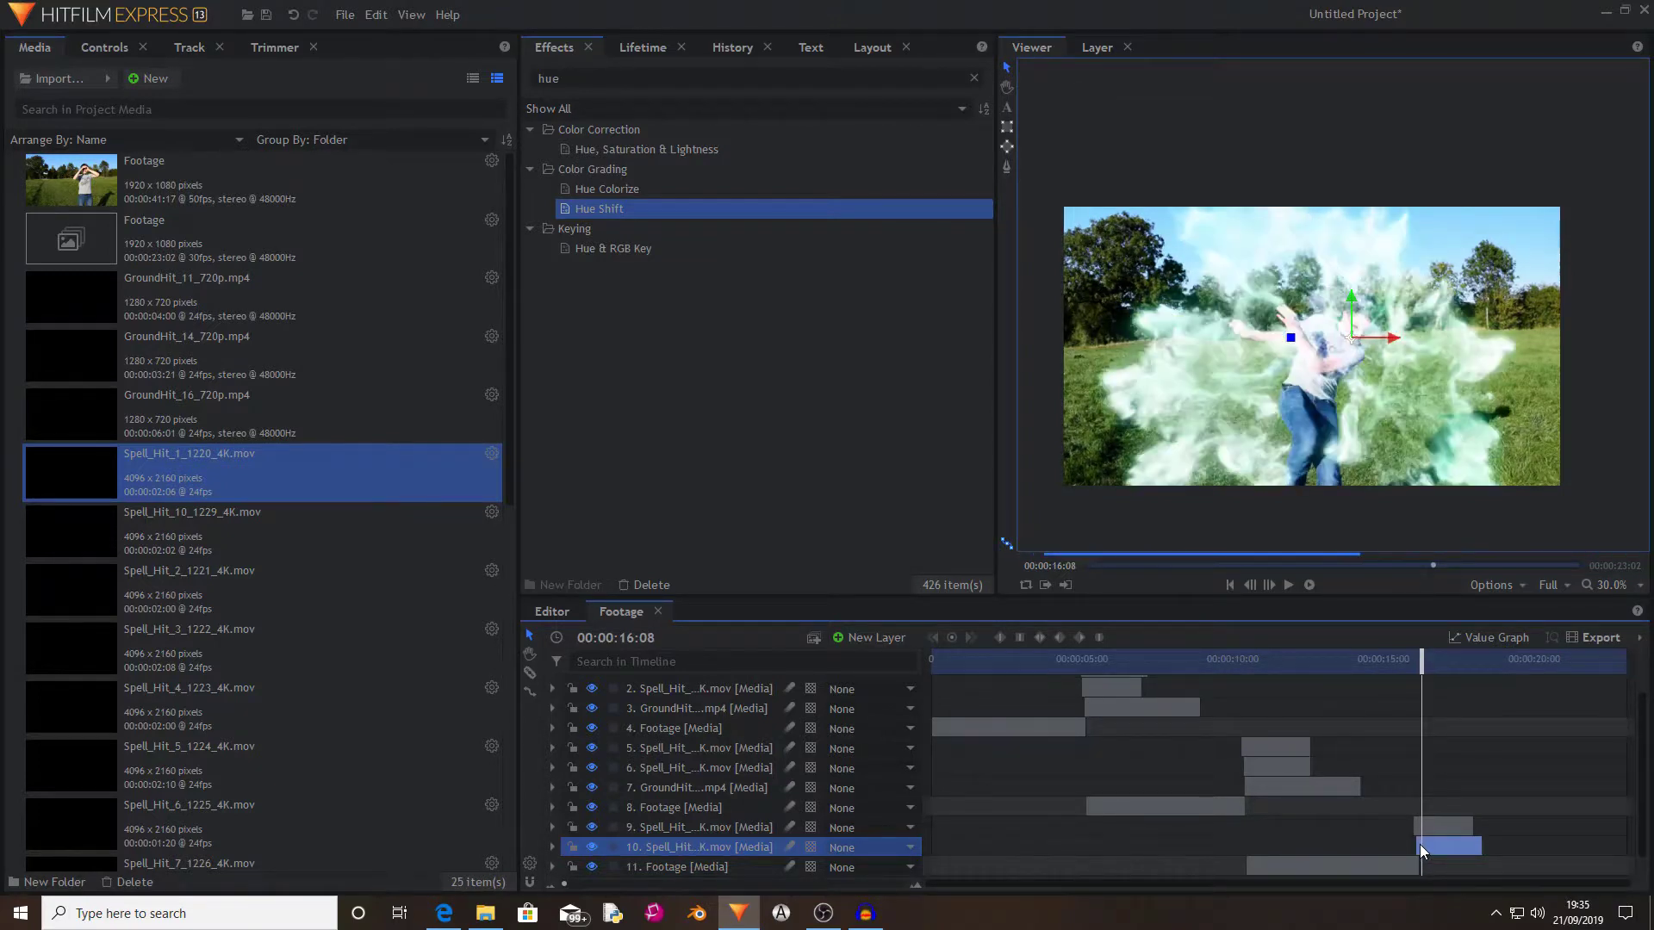
key("Left")
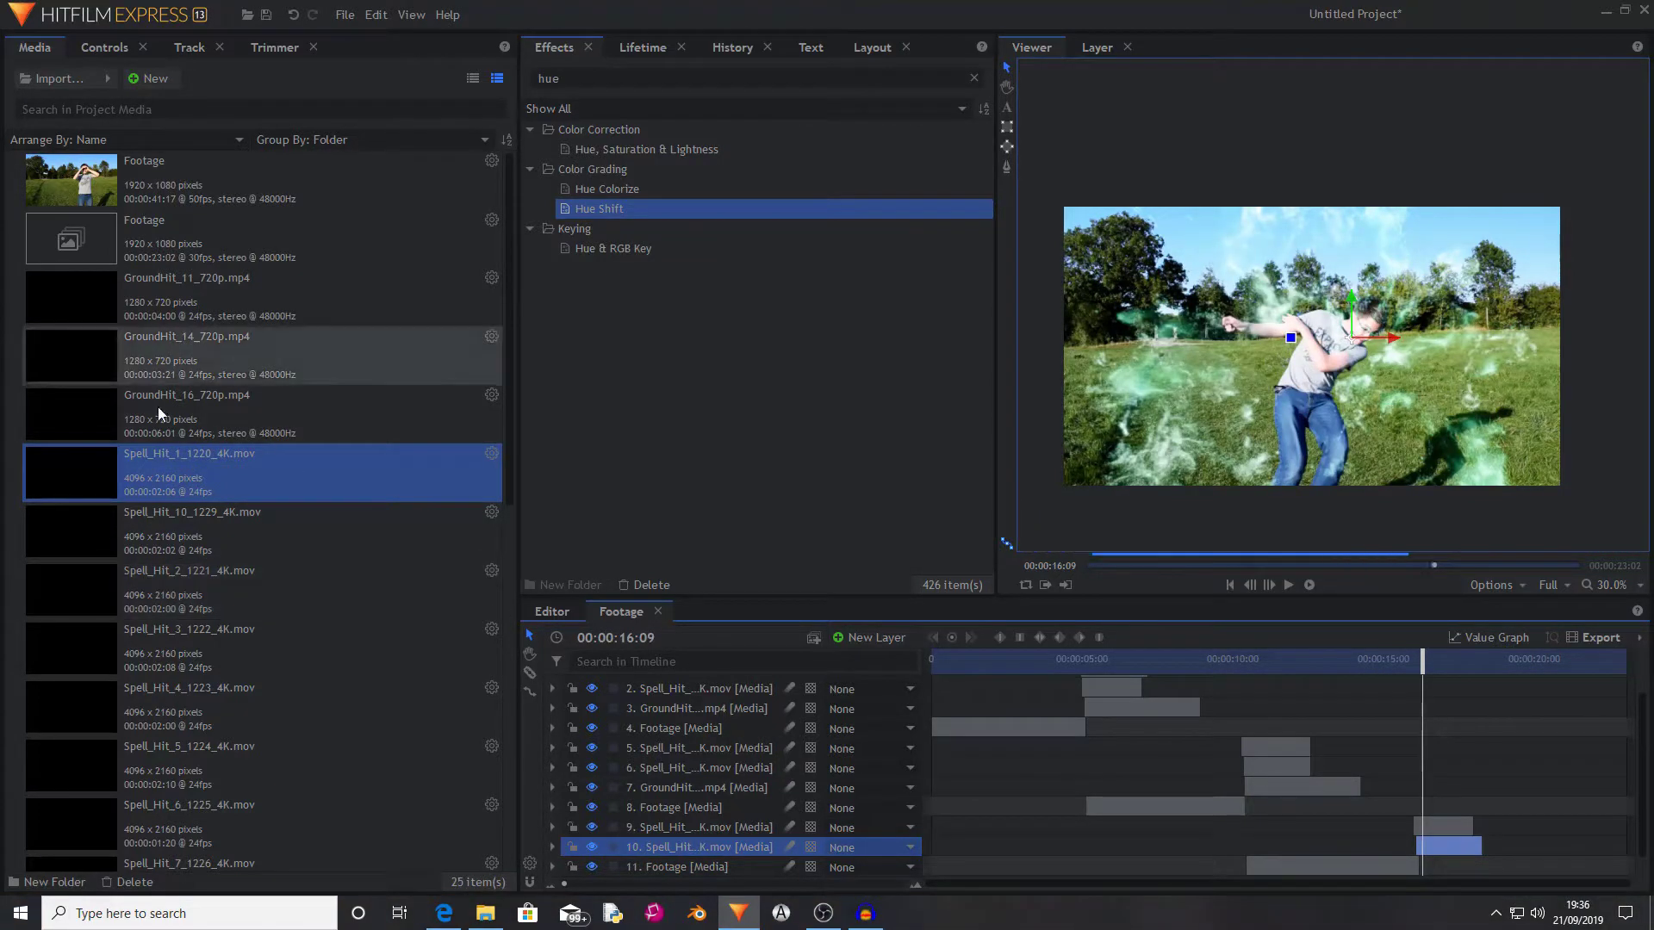
Add GroundHit_14_720p.mp4 below the third-cut Spell_Hit_1 layer, stood nearly upright over the person, and set its blend mode to Screen.
left_click(168, 352)
left_click_drag(149, 405, 1423, 843)
left_click_drag(1090, 500, 1298, 307)
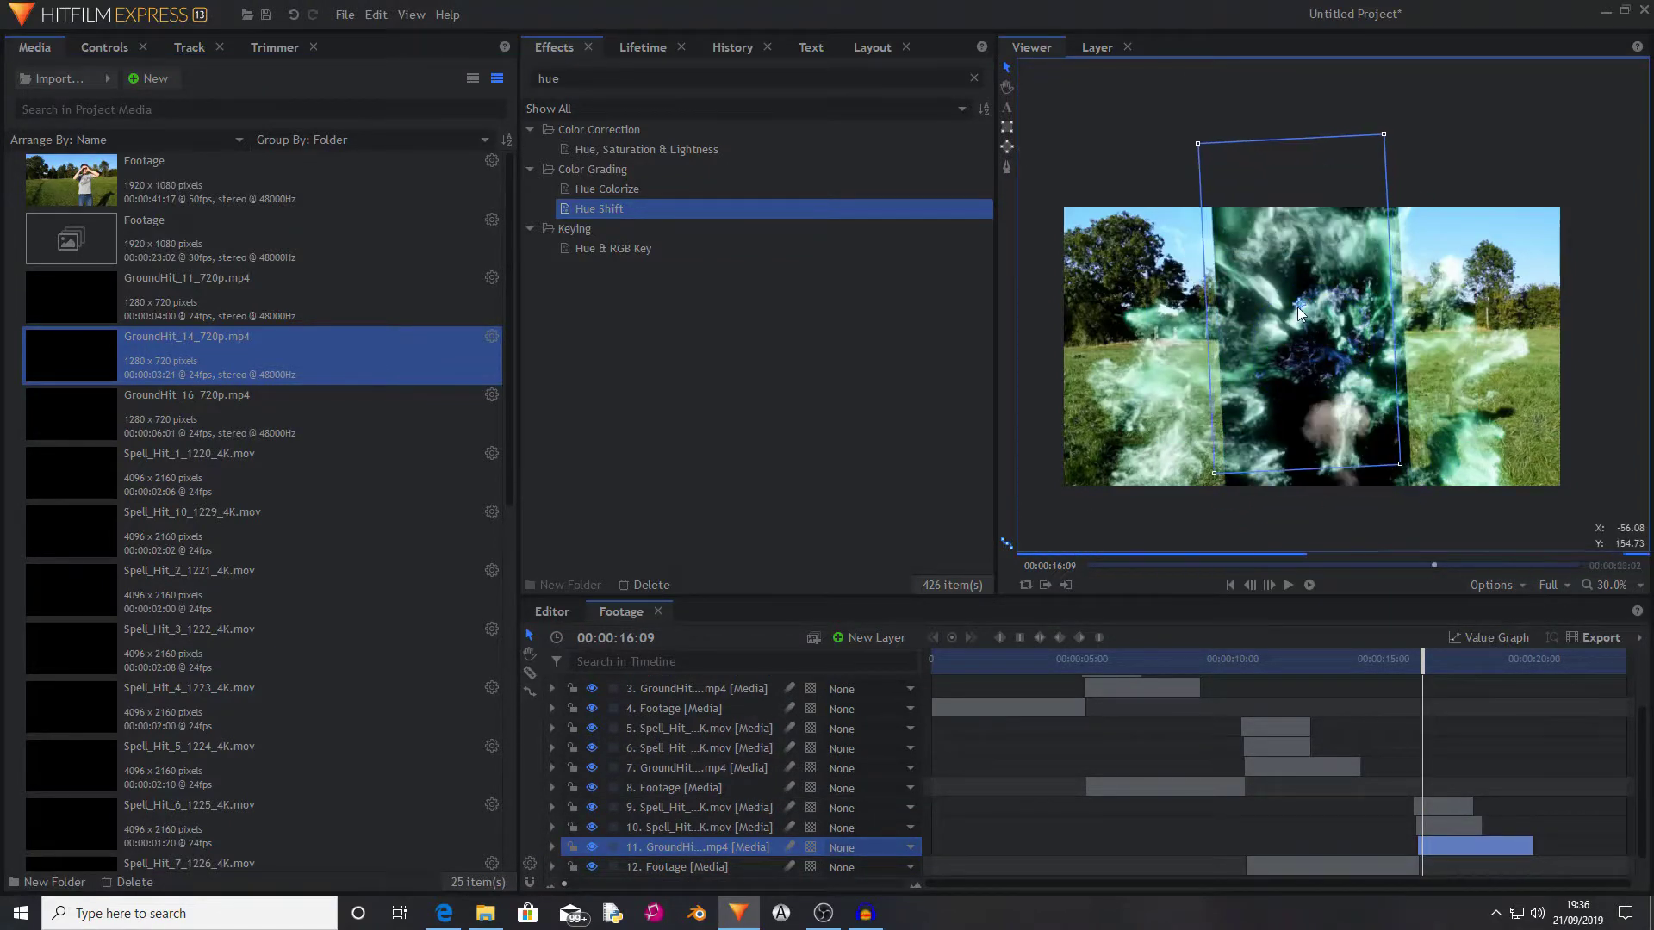
right_click(685, 848)
mouse_move(772, 231)
left_click(969, 637)
Enlarge the new GroundHit_14 layer and raise it so its base sits near the person's feet.
scroll(1392, 453, "down", 1)
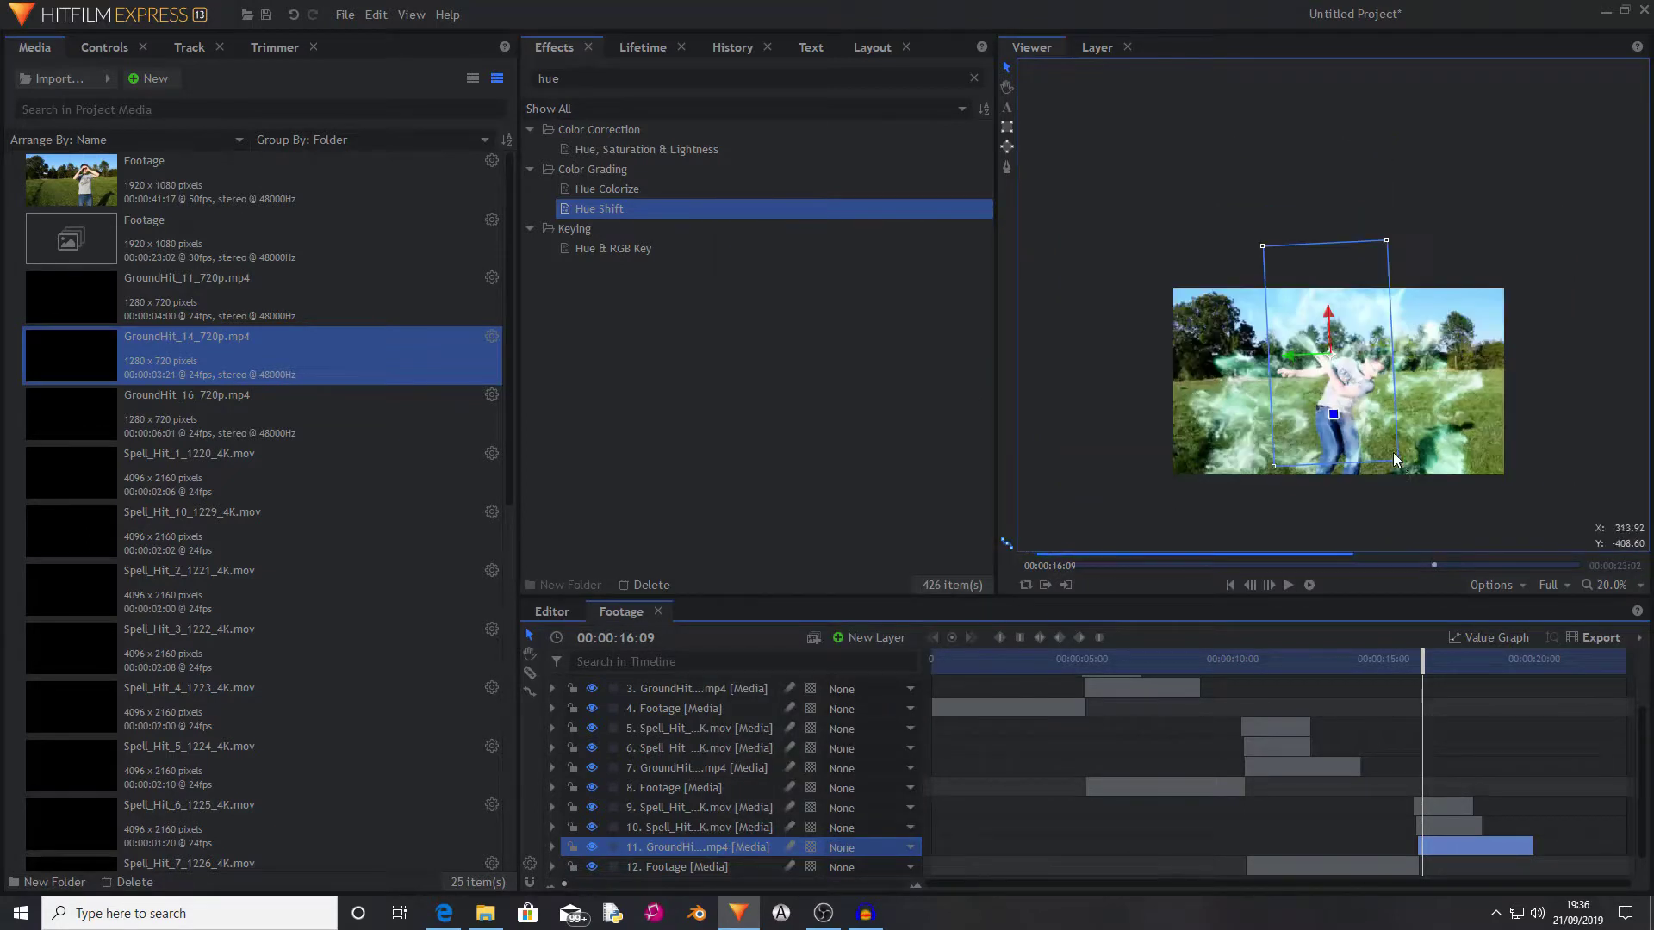
left_click_drag(1397, 459, 1544, 566)
left_click_drag(1328, 352, 1311, 257)
Review the composite from the start, scrubbing through the effects at all three cuts.
left_click_drag(1423, 661, 1498, 661)
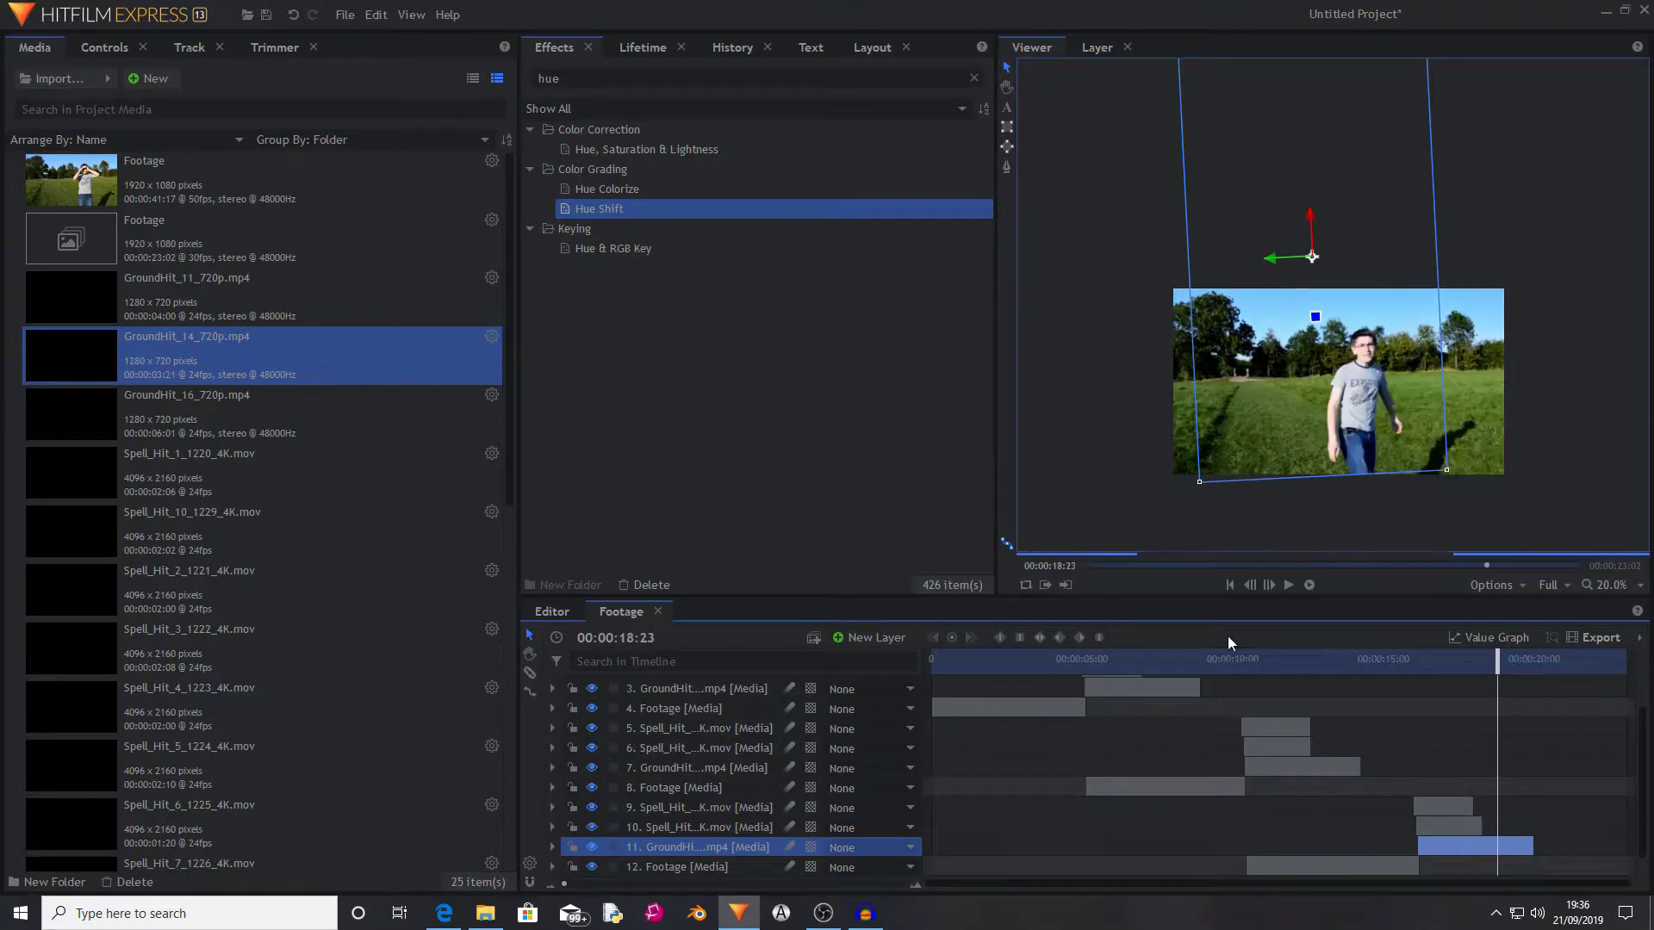
left_click(1229, 585)
scroll(1196, 770, "up", 1)
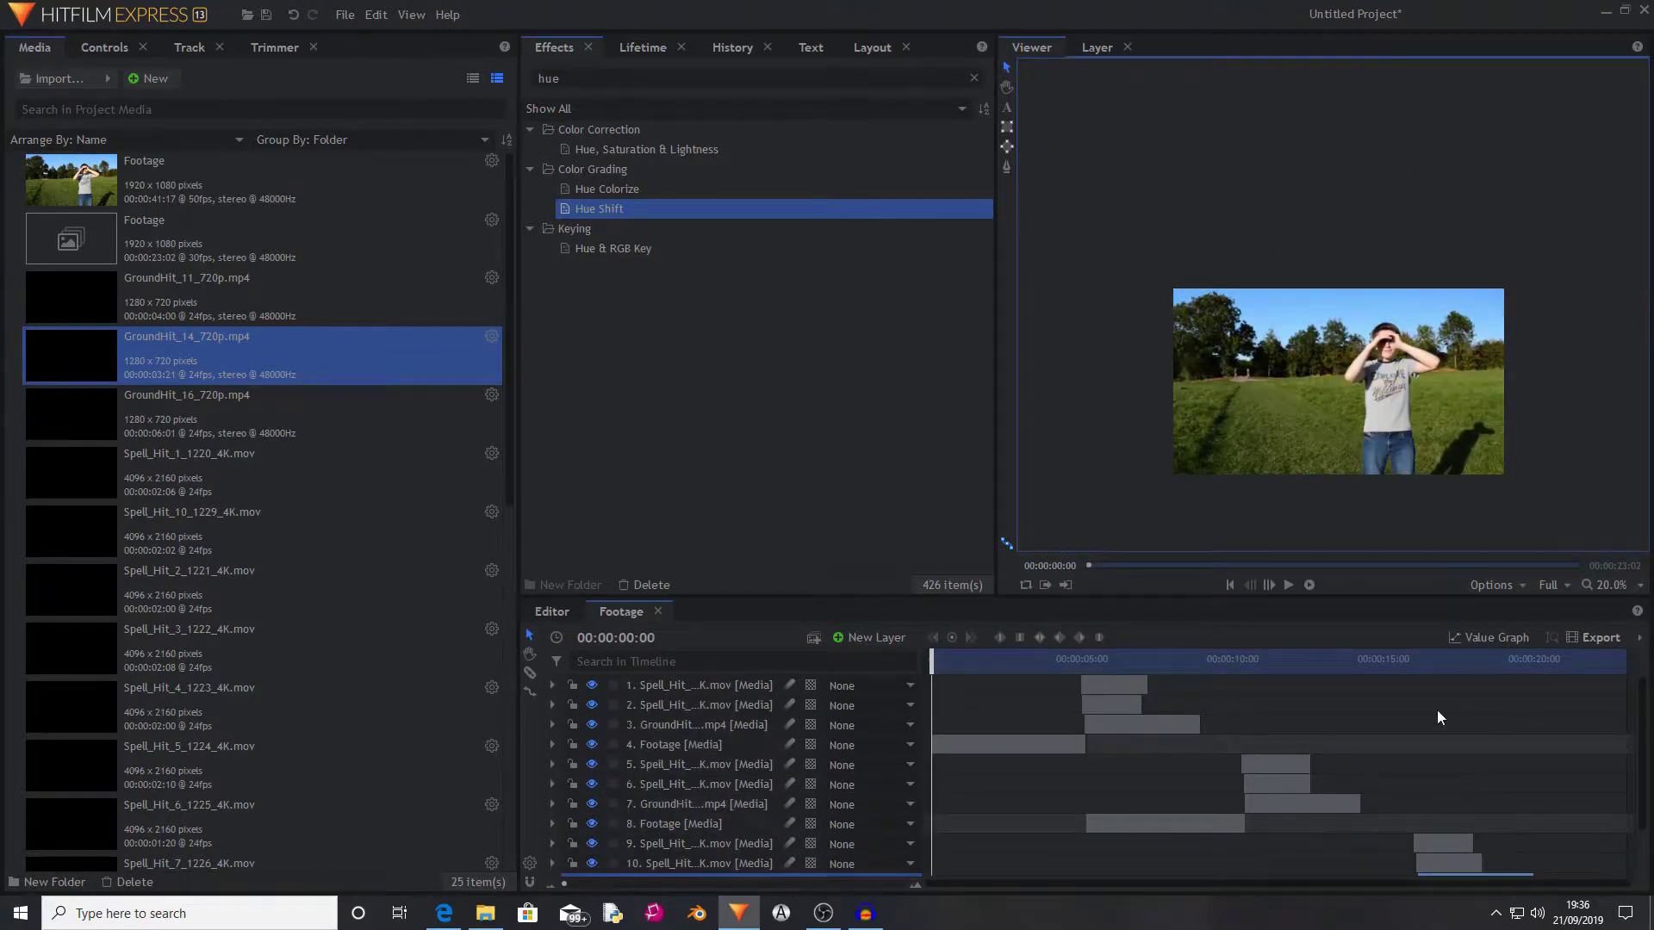
left_click_drag(1082, 658, 1095, 658)
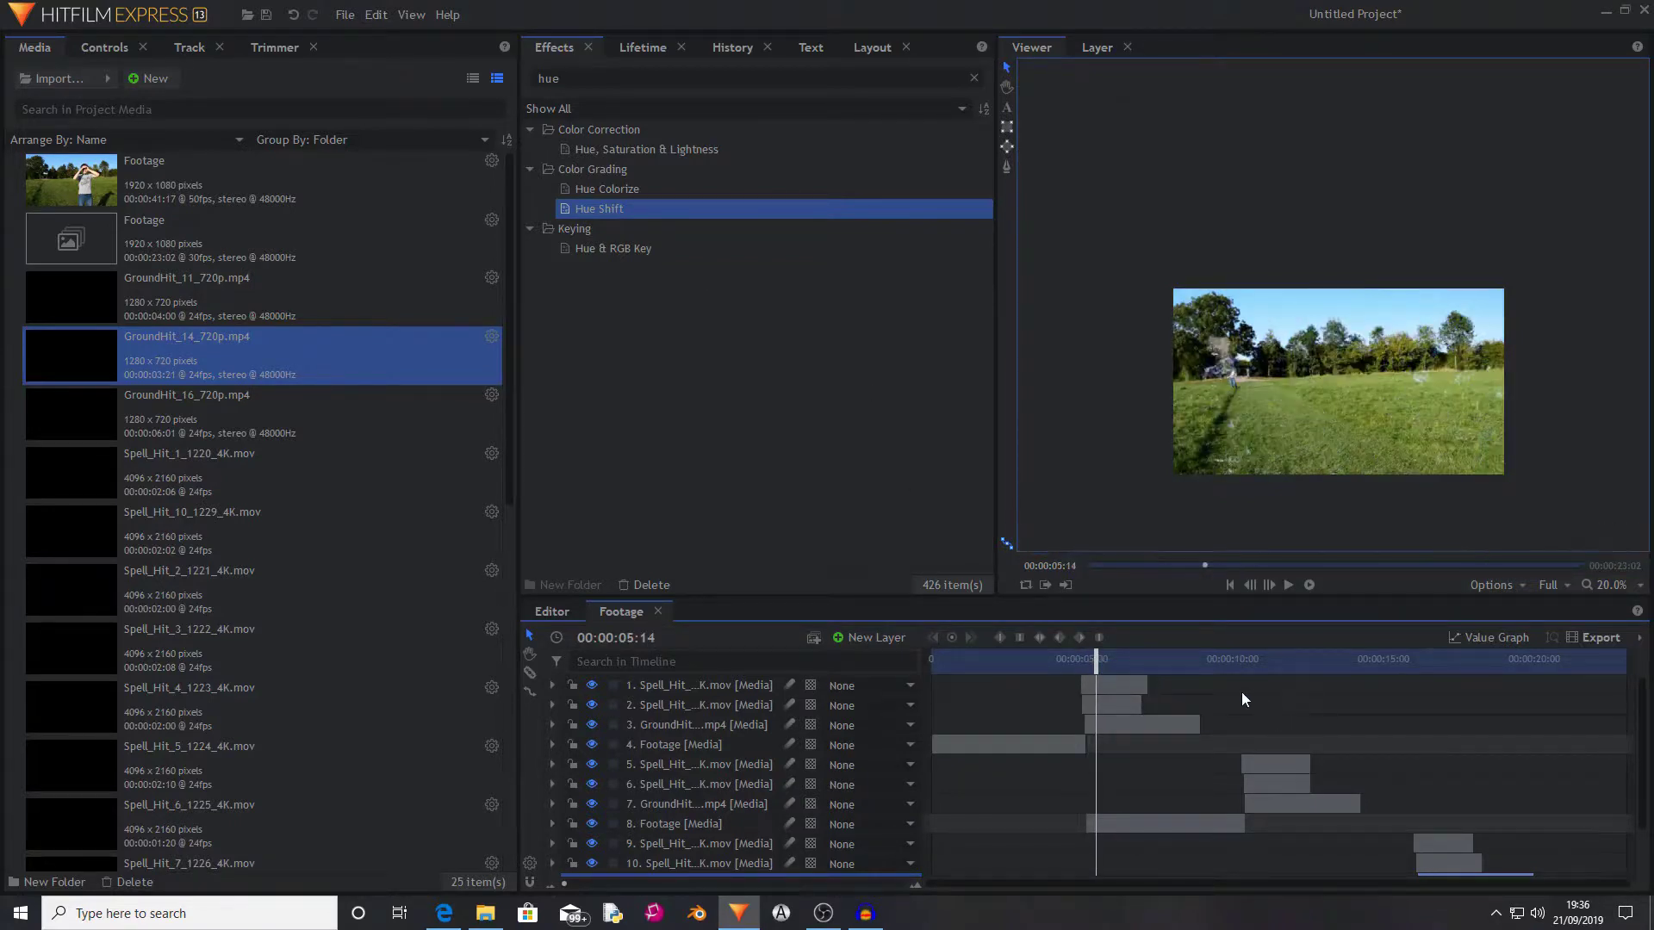
left_click_drag(1237, 661, 1285, 677)
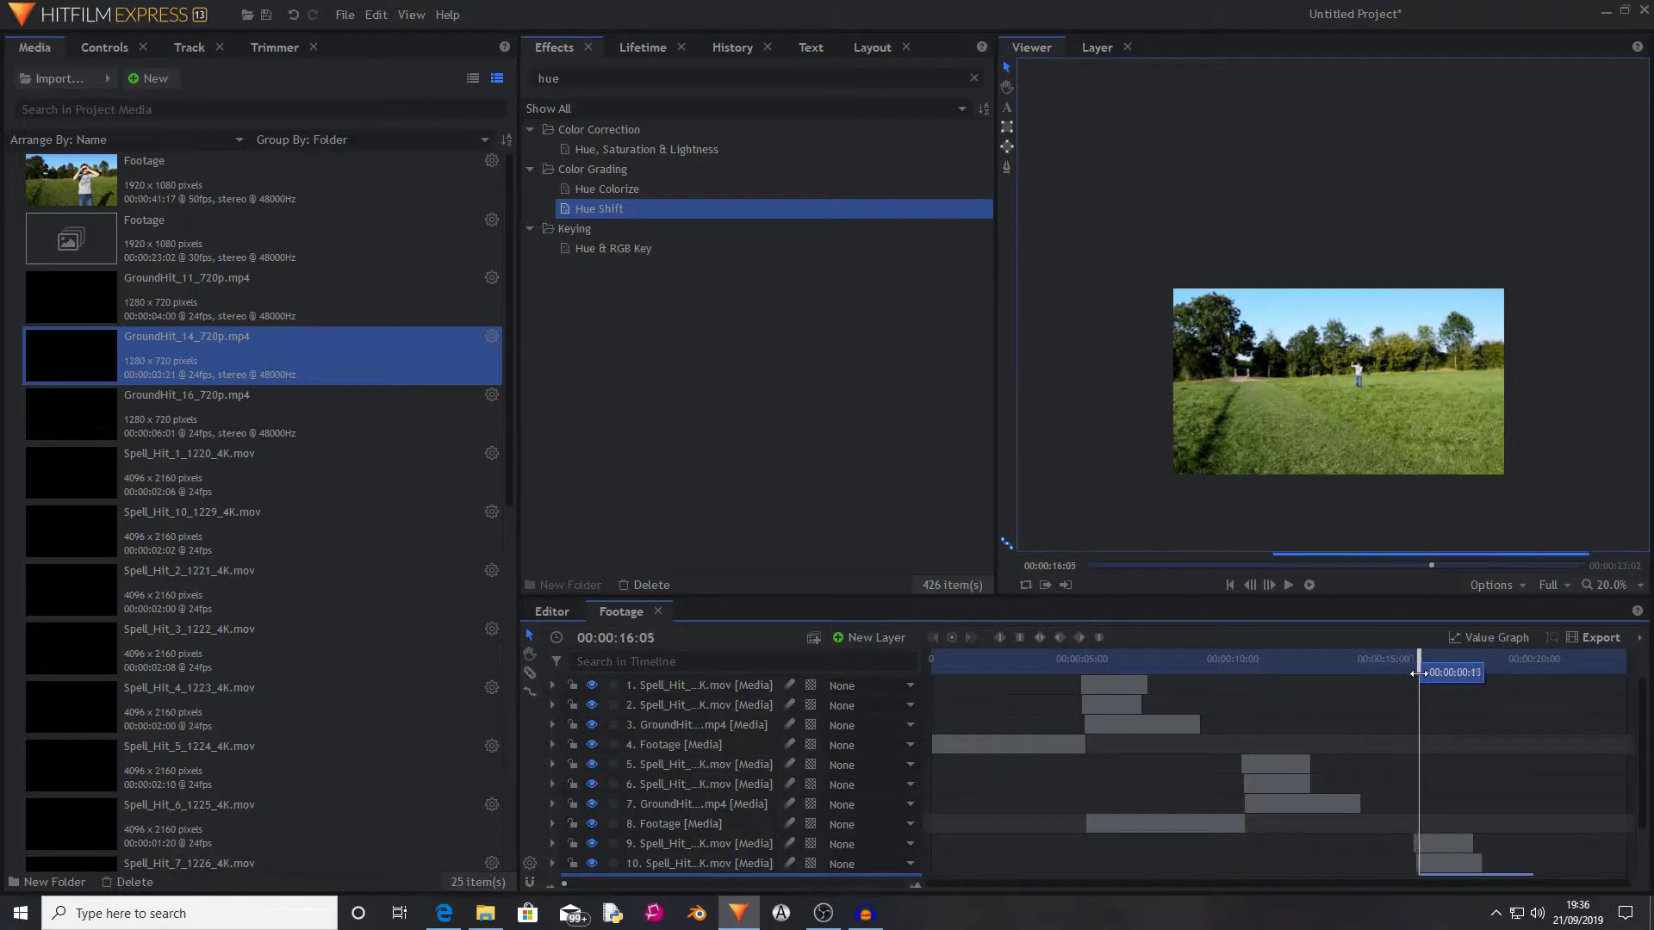
left_click_drag(1418, 673, 1423, 675)
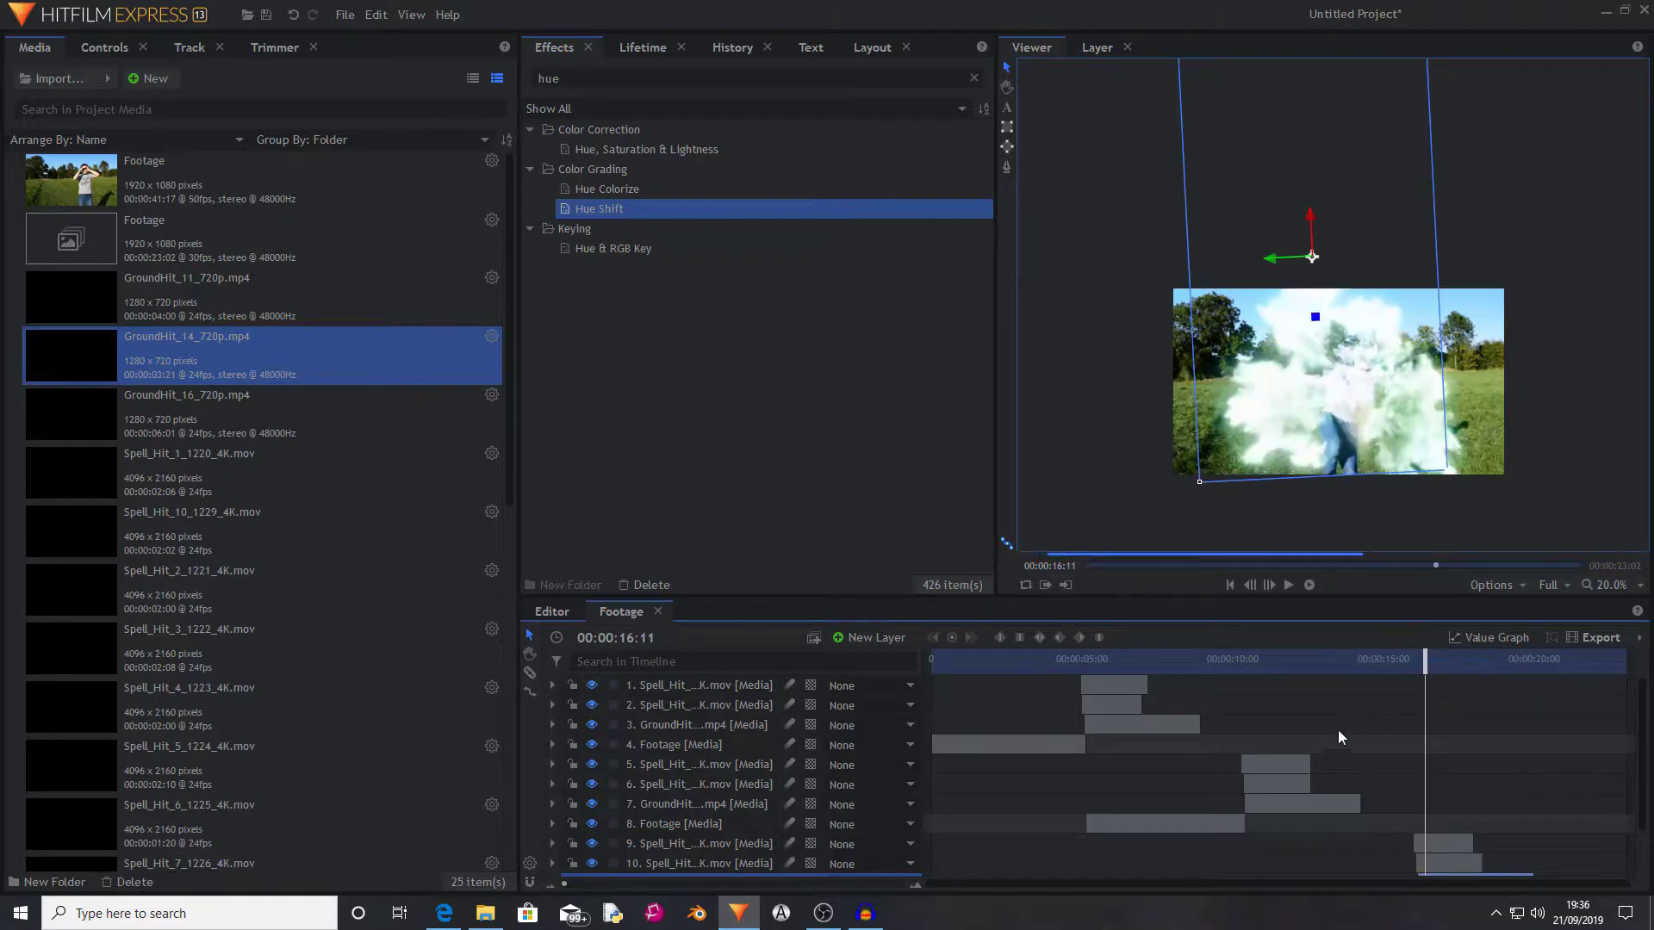
Add a new grade layer above all the other layers.
left_click(1105, 664)
left_click(870, 637)
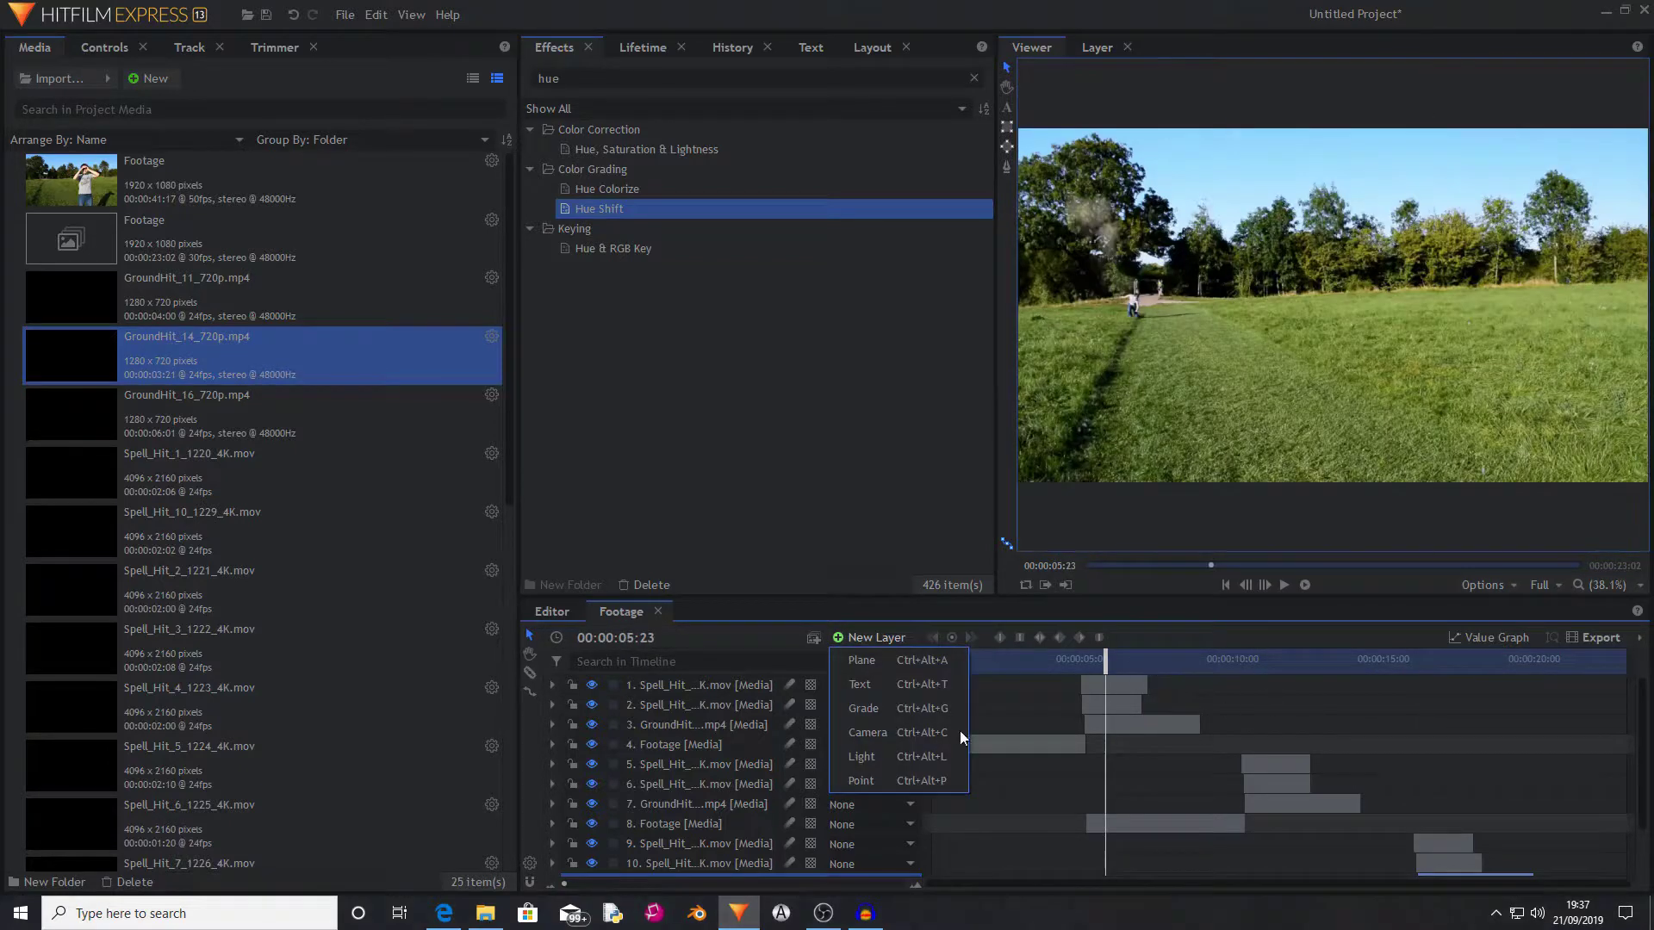
left_click(880, 710)
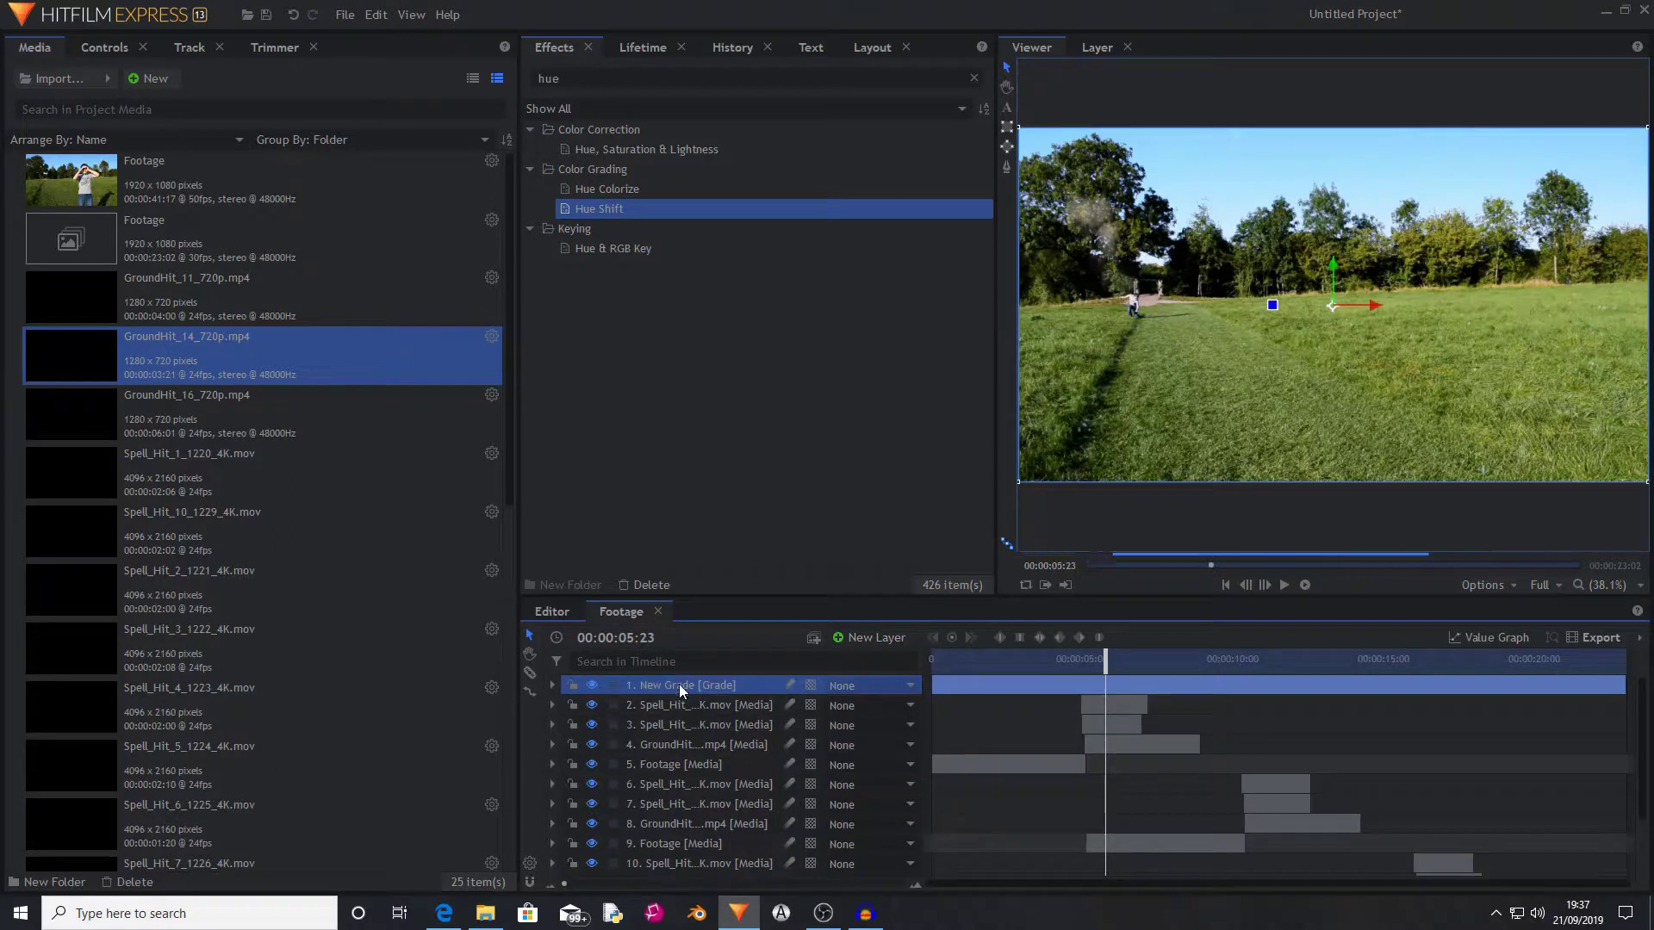
Search the effects for shake and apply the Shake effect to the new grade layer.
left_click_drag(605, 80, 443, 86)
key("BackSpace")
key("BackSpace")
key("BackSpace")
type("shake")
left_click_drag(578, 160, 915, 369)
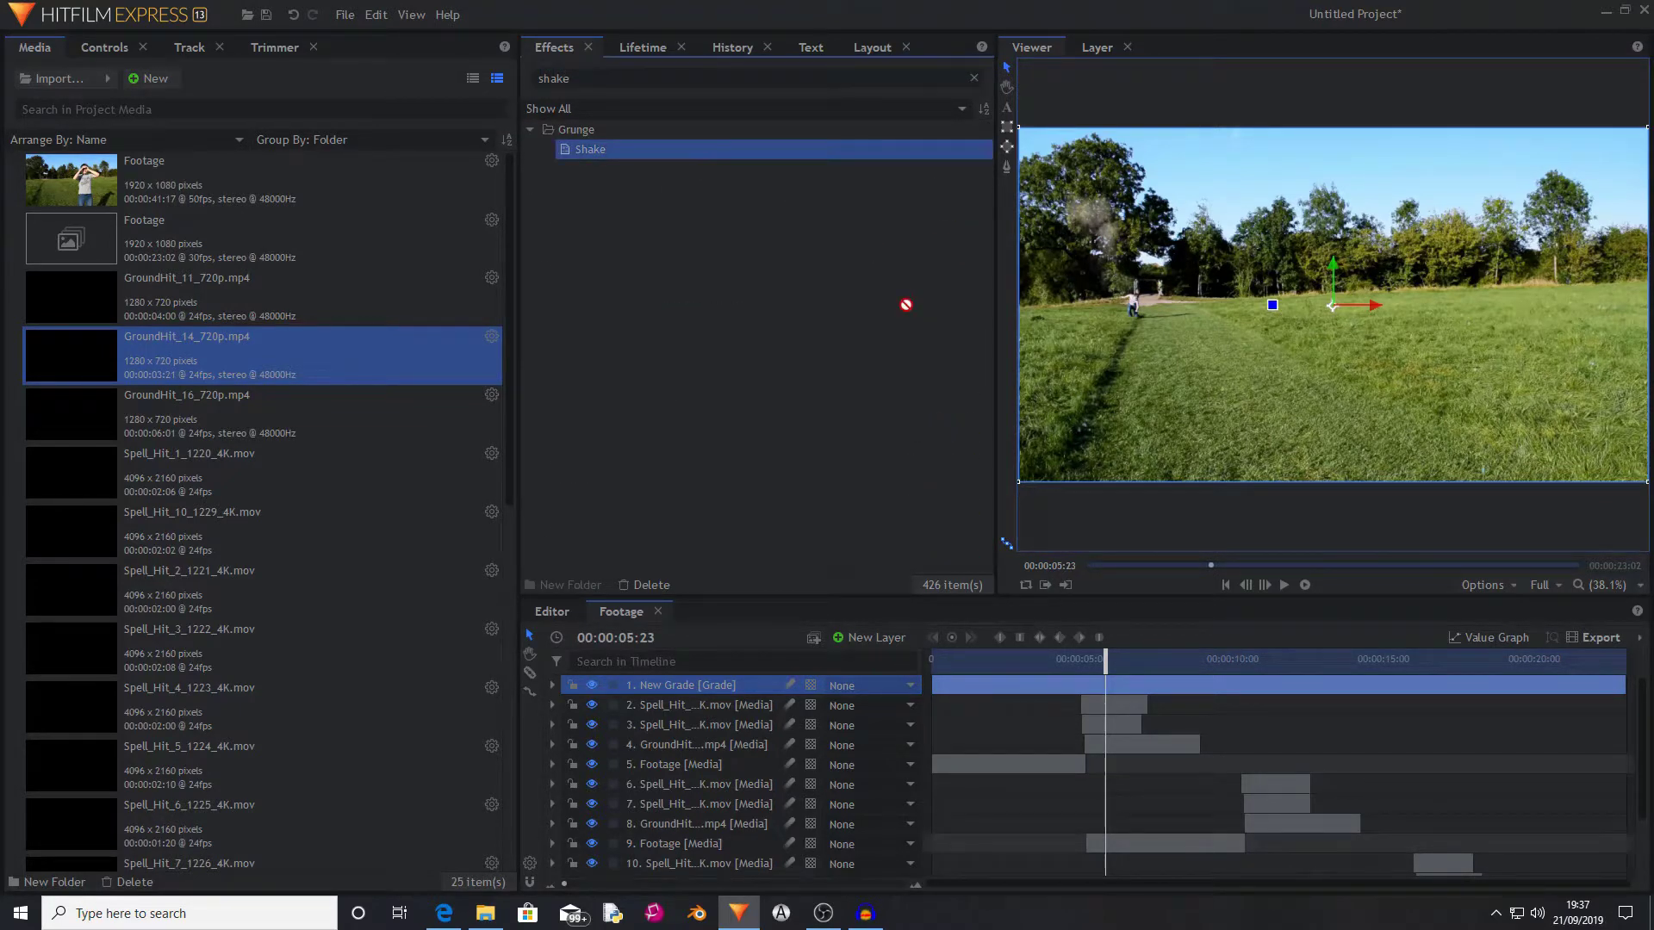
left_click_drag(709, 684, 710, 684)
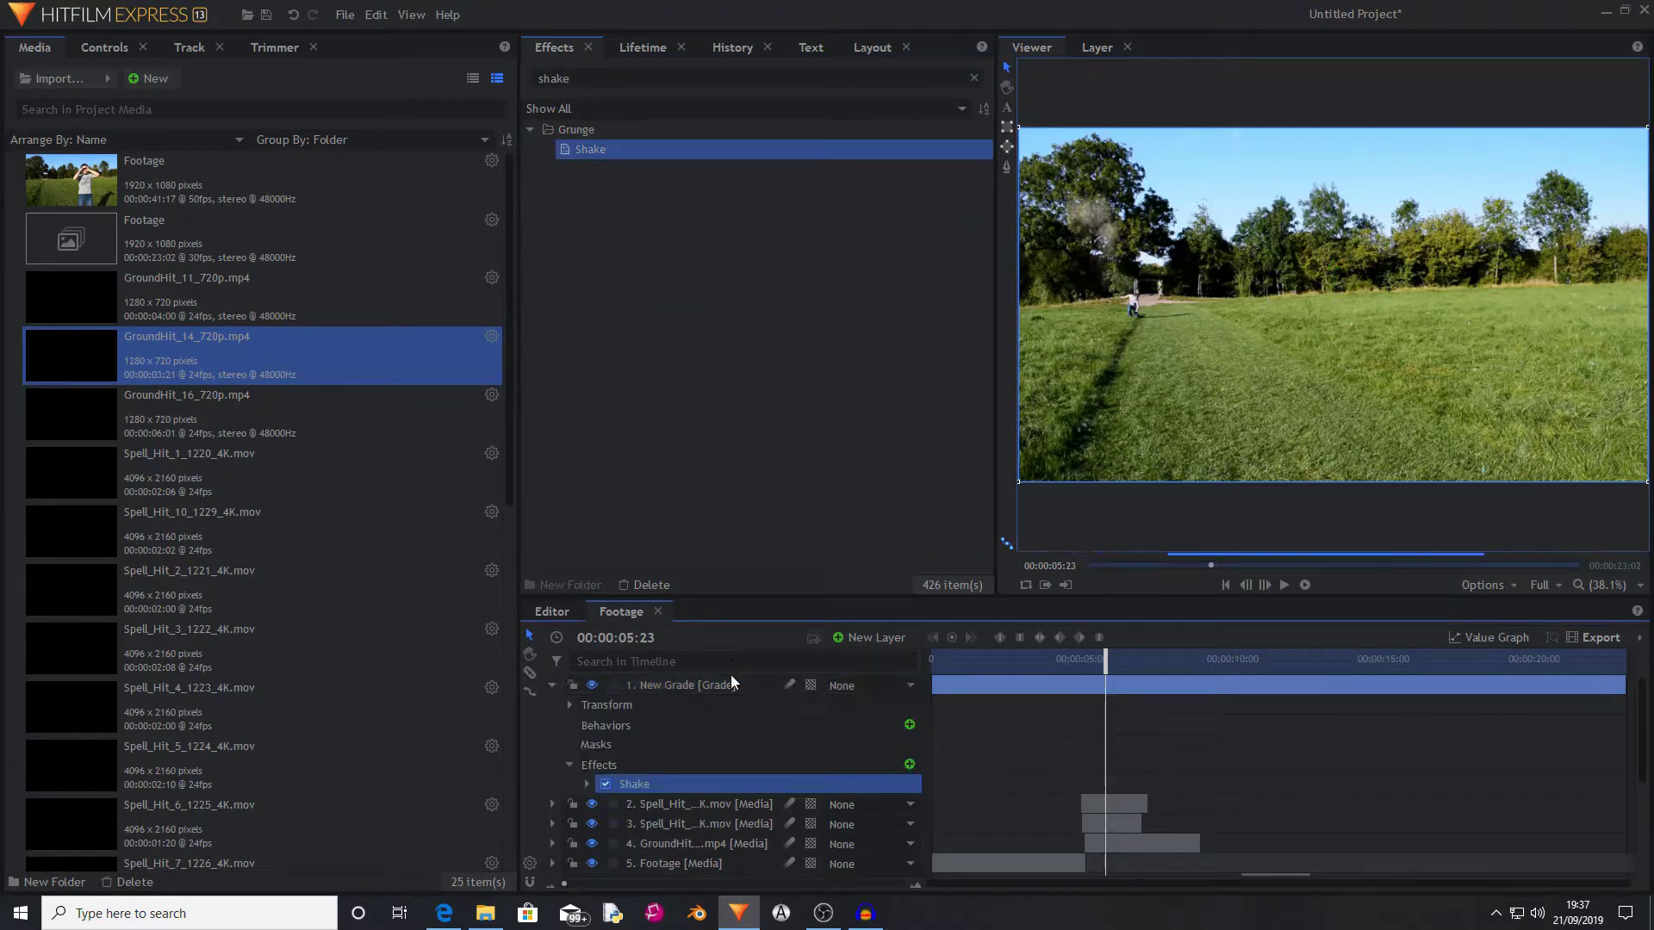
Open the grade layer's Shake settings and set the Amount to 15.
left_click(99, 49)
left_click(31, 235)
left_click(152, 294)
left_click(164, 277)
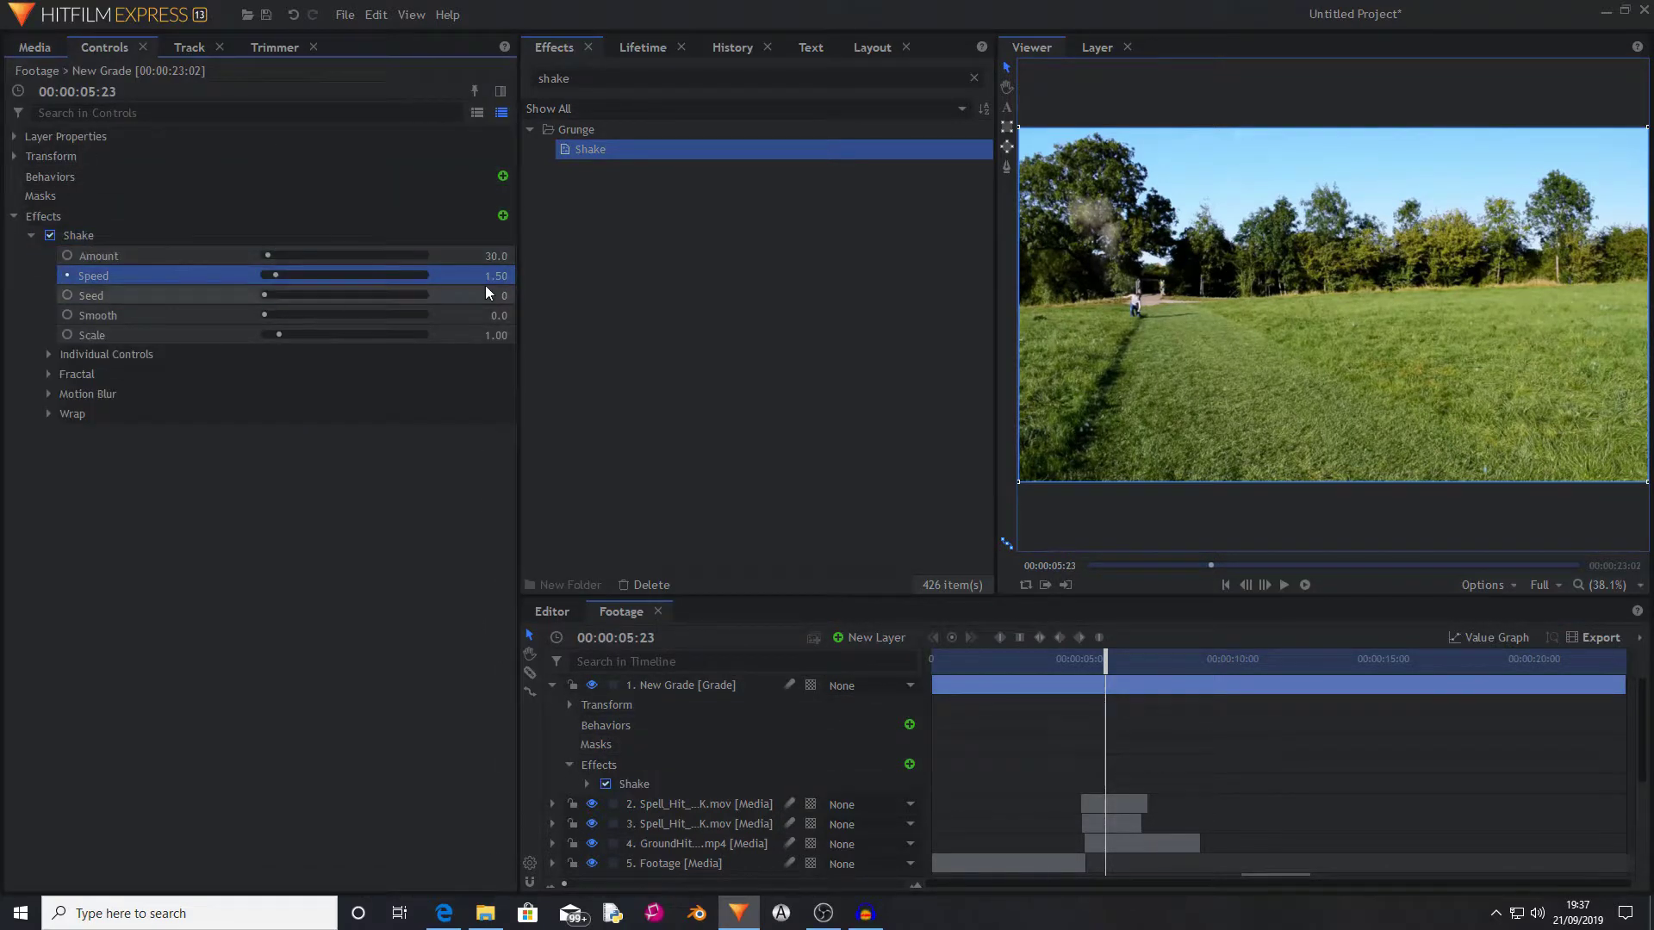
left_click(491, 255)
type("15")
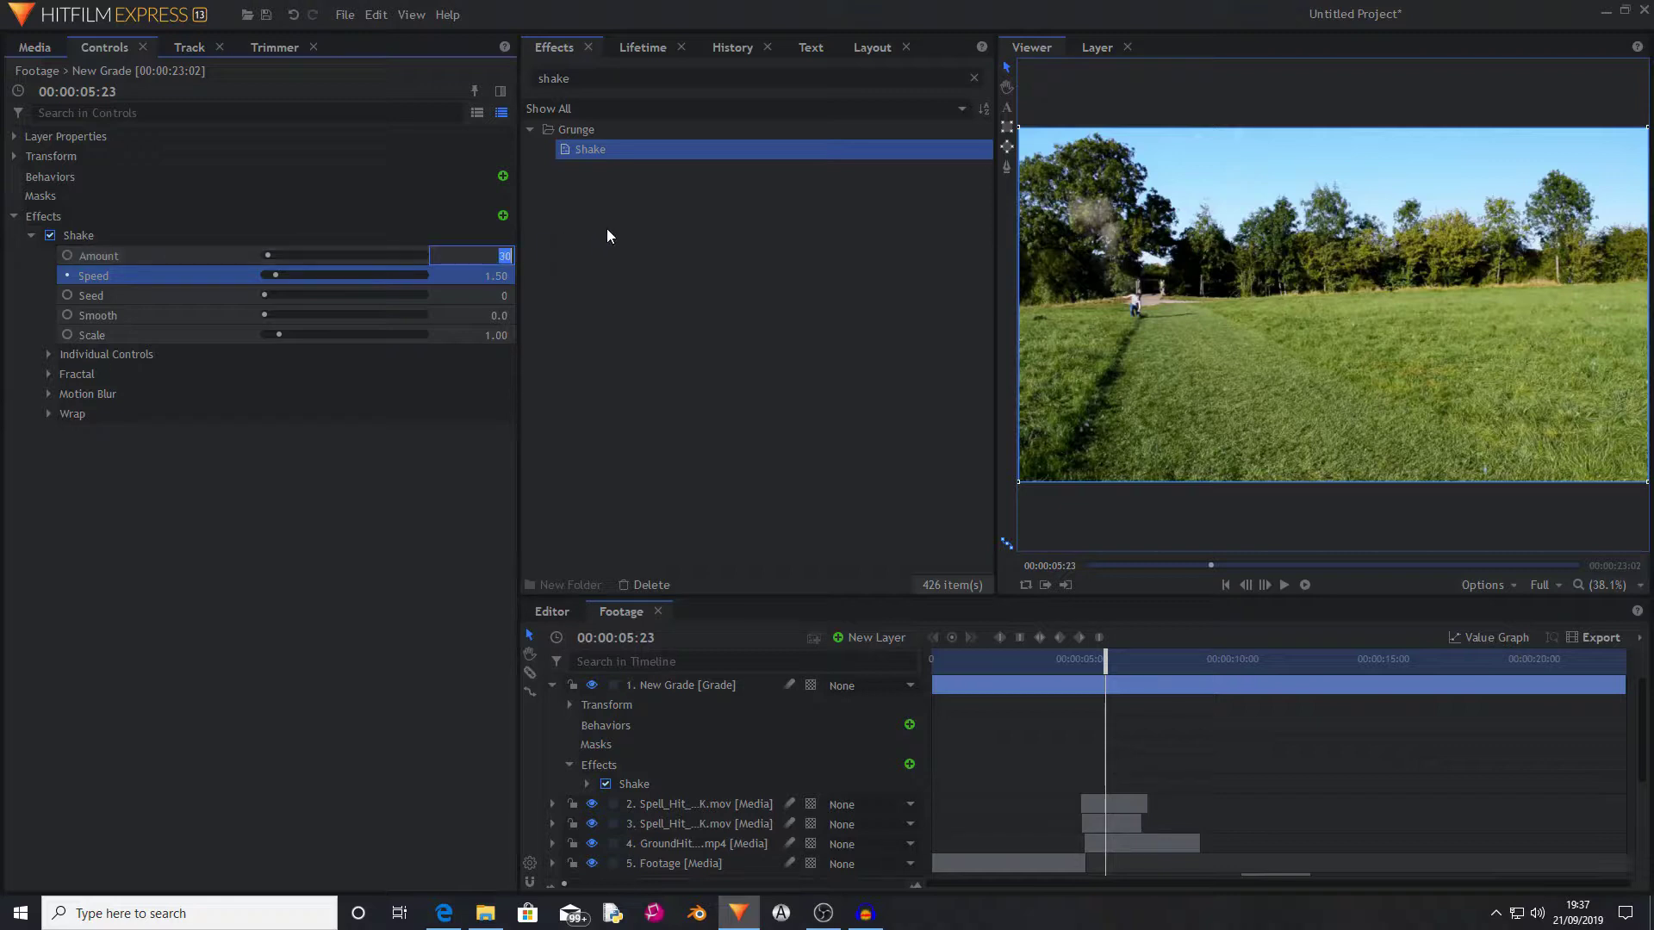
key("Return")
Set the Shake effect's Smooth to 2 and Speed to 1.
left_click(482, 317)
key("Return")
left_click(510, 273)
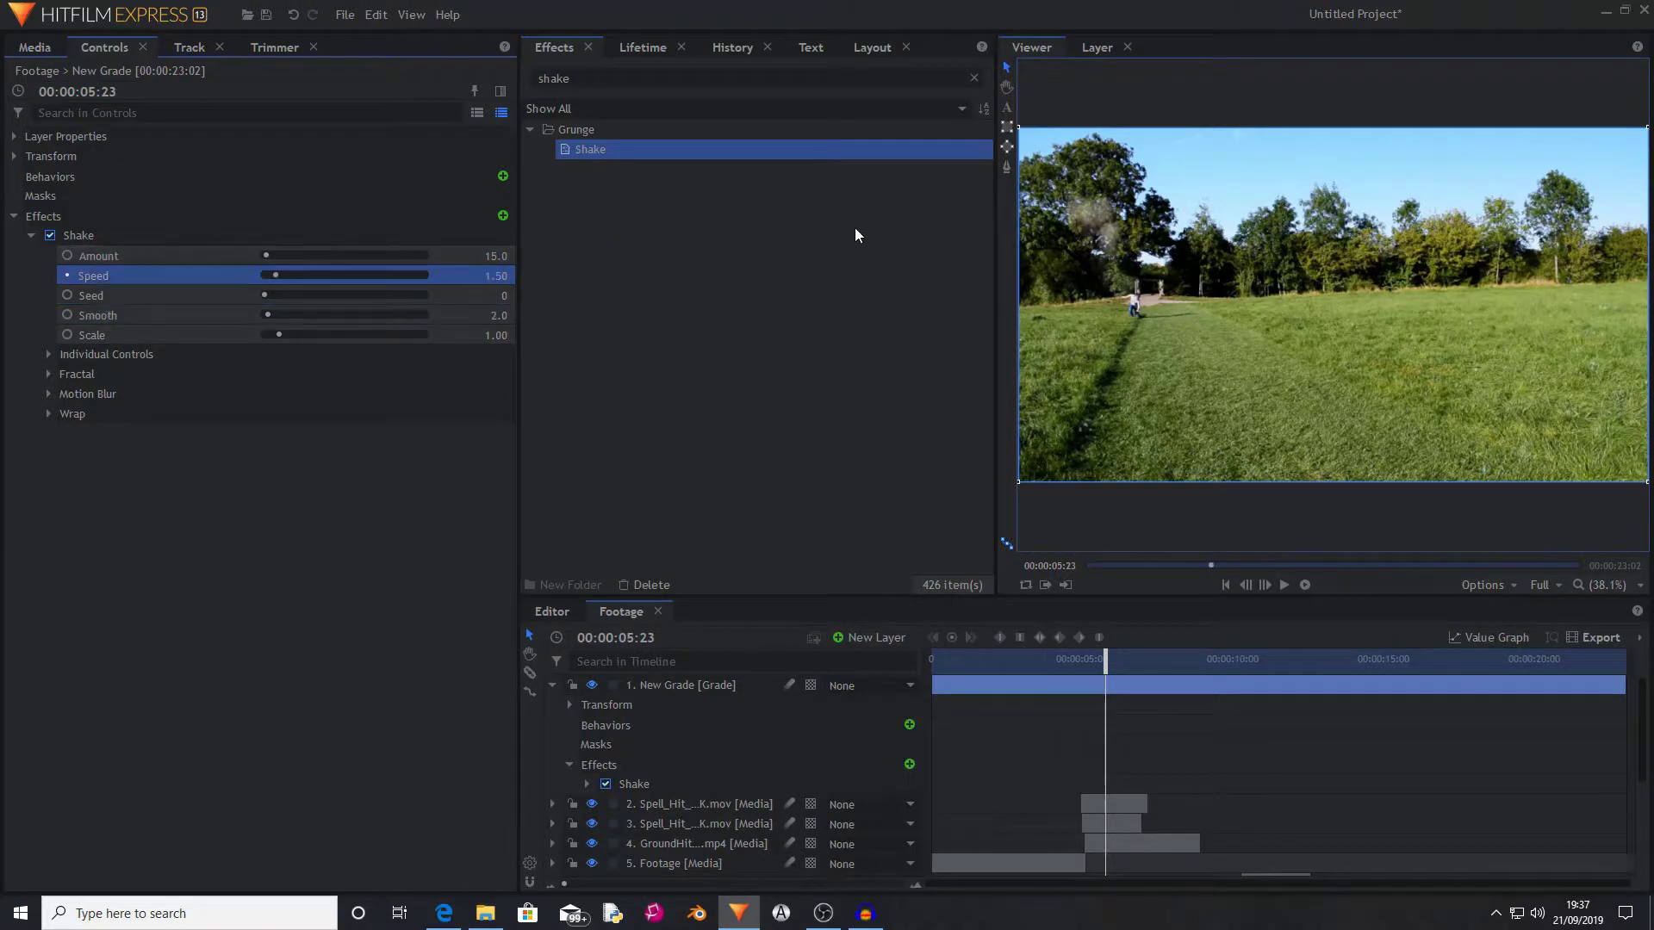
left_click(500, 276)
type("1")
key("Return")
Go to just before the first cut and save the project as Tutorial.
left_click_drag(1105, 653, 1079, 648)
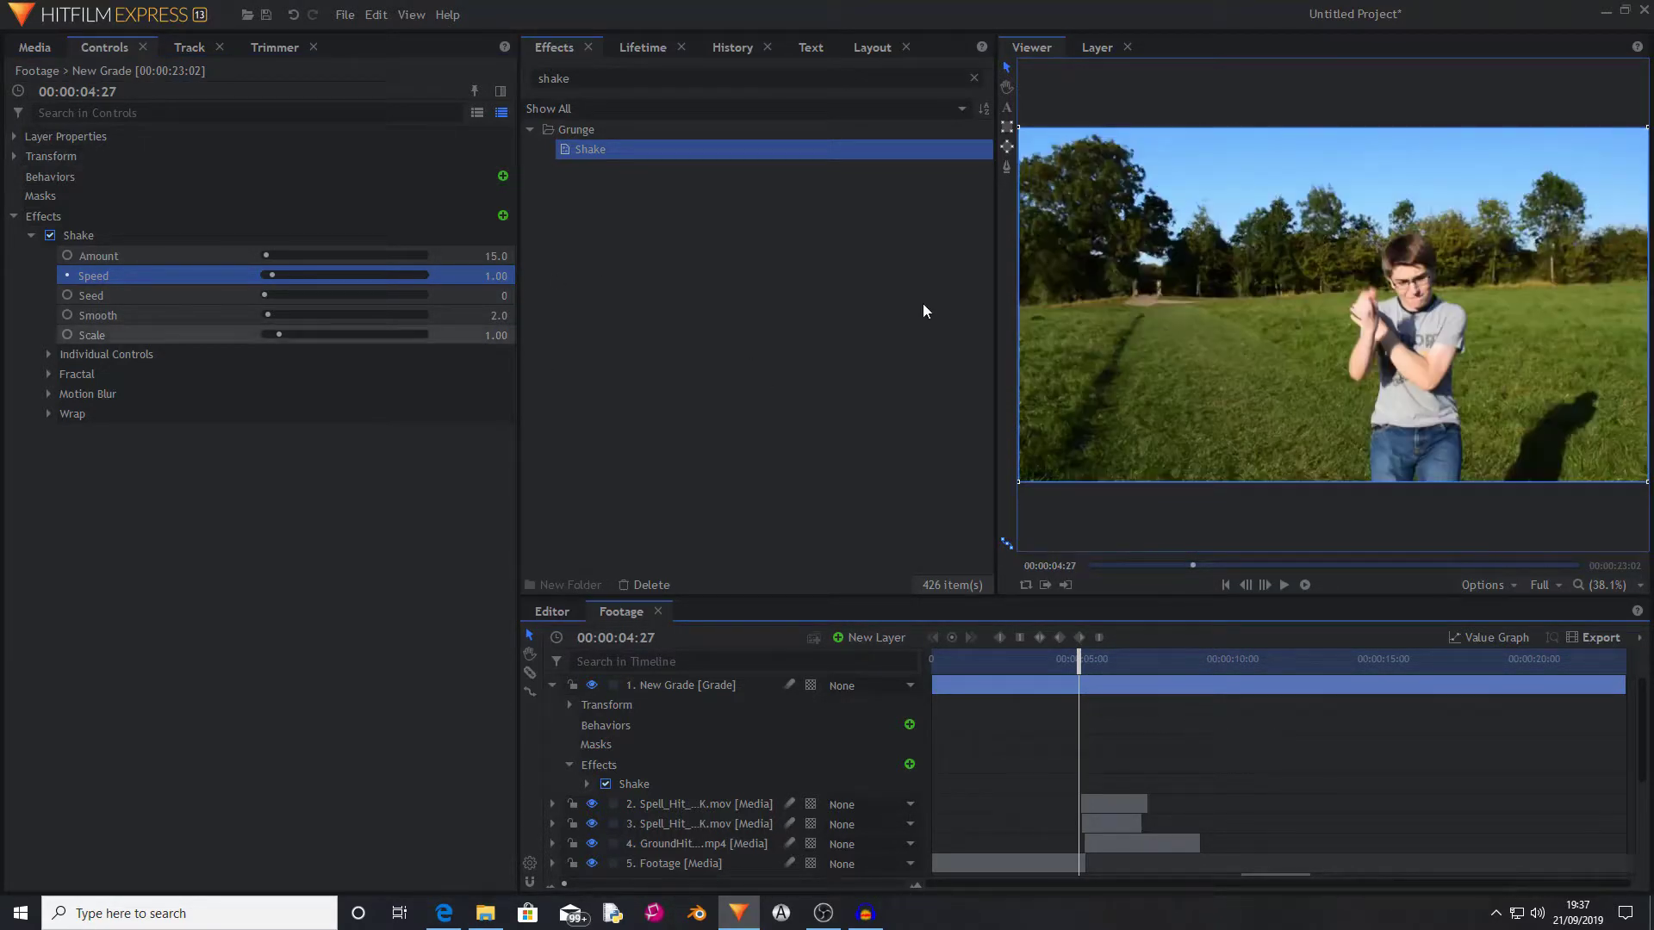
left_click(266, 17)
Turn on keyframing for the Shake Amount at 00:00:04:26, just before the first spell hit.
left_click_drag(1079, 659, 1078, 660)
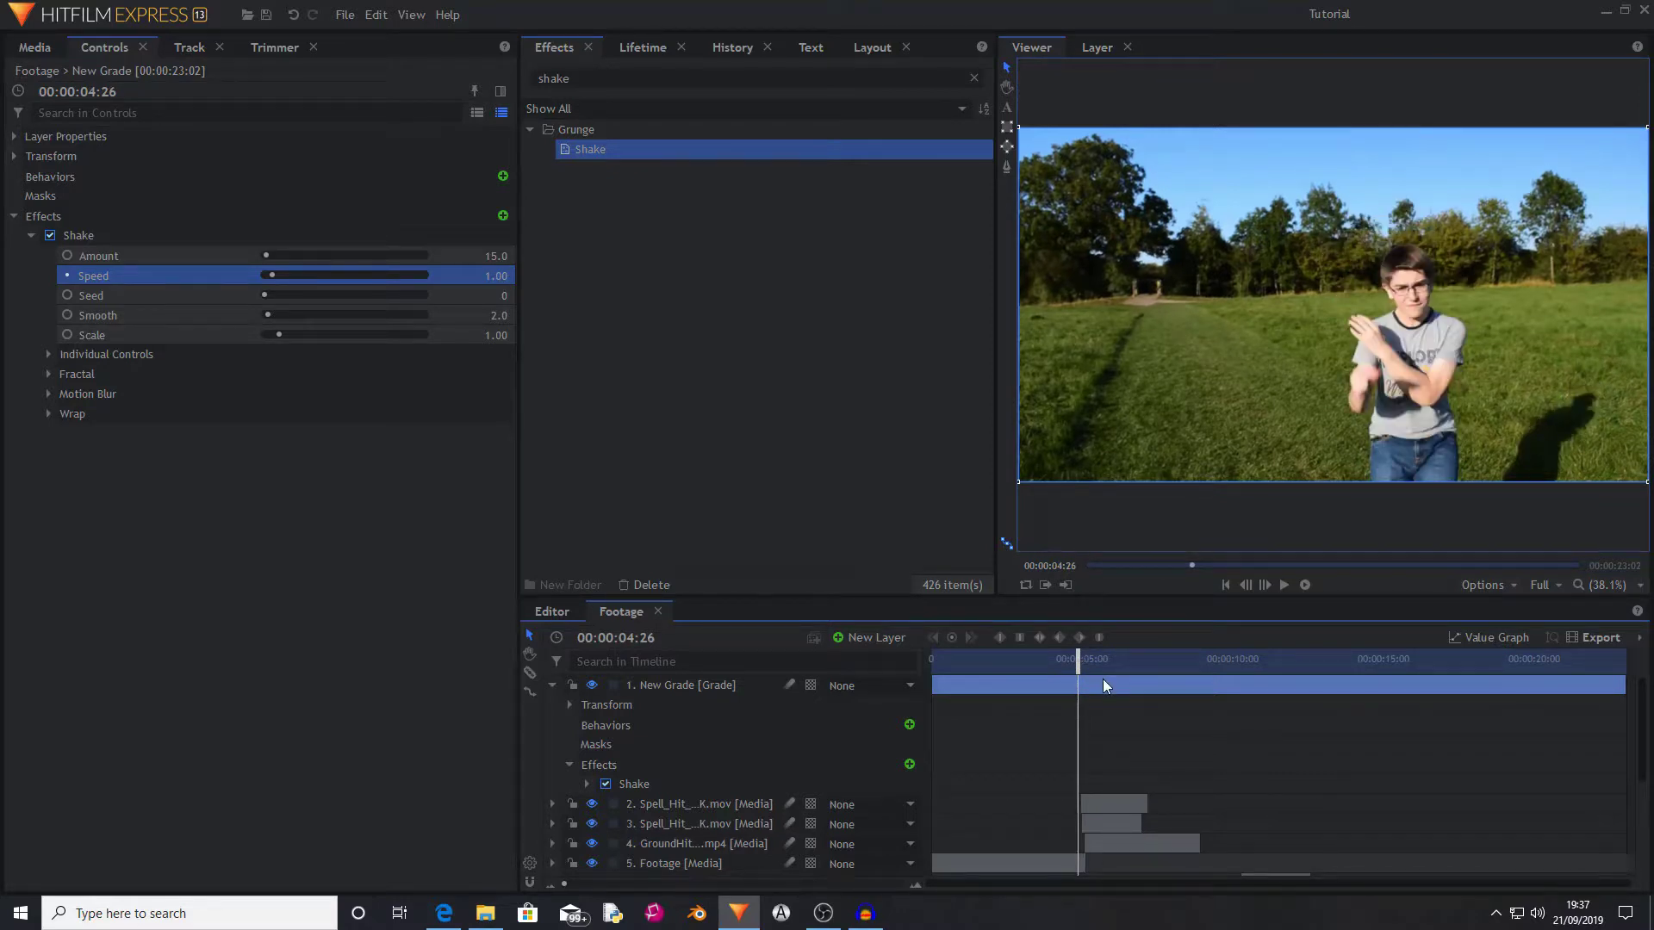
left_click(75, 260)
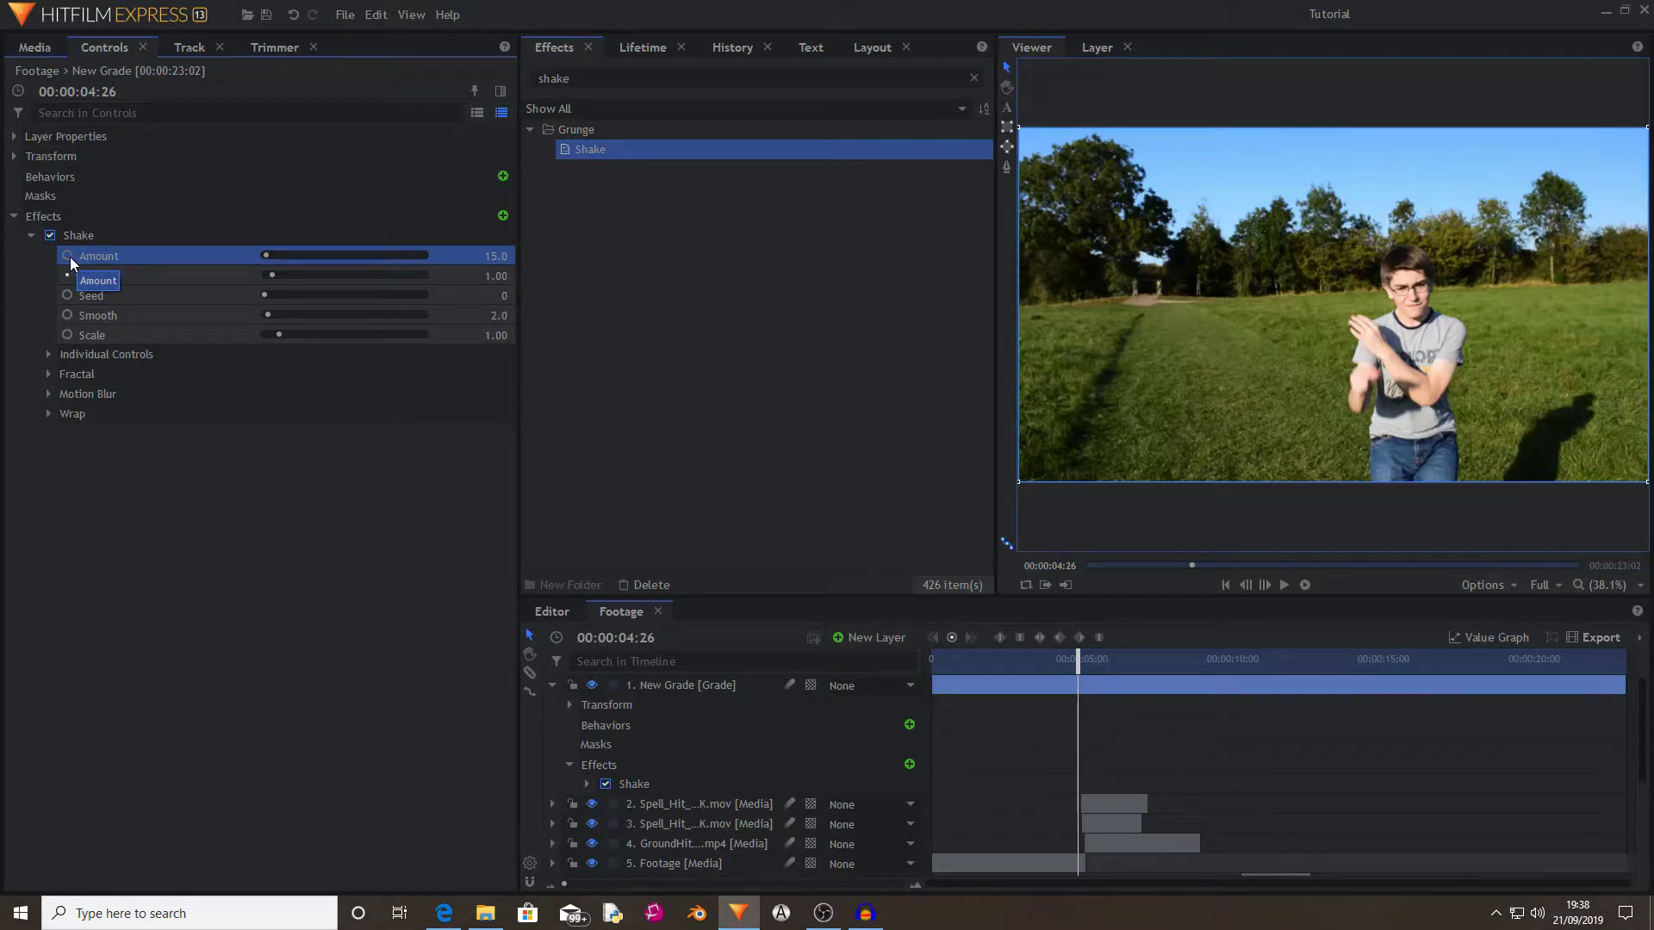
left_click(69, 256)
Keyframe the Shake Amount to 155 at 00:00:05:02.
left_click_drag(1084, 660, 1090, 665)
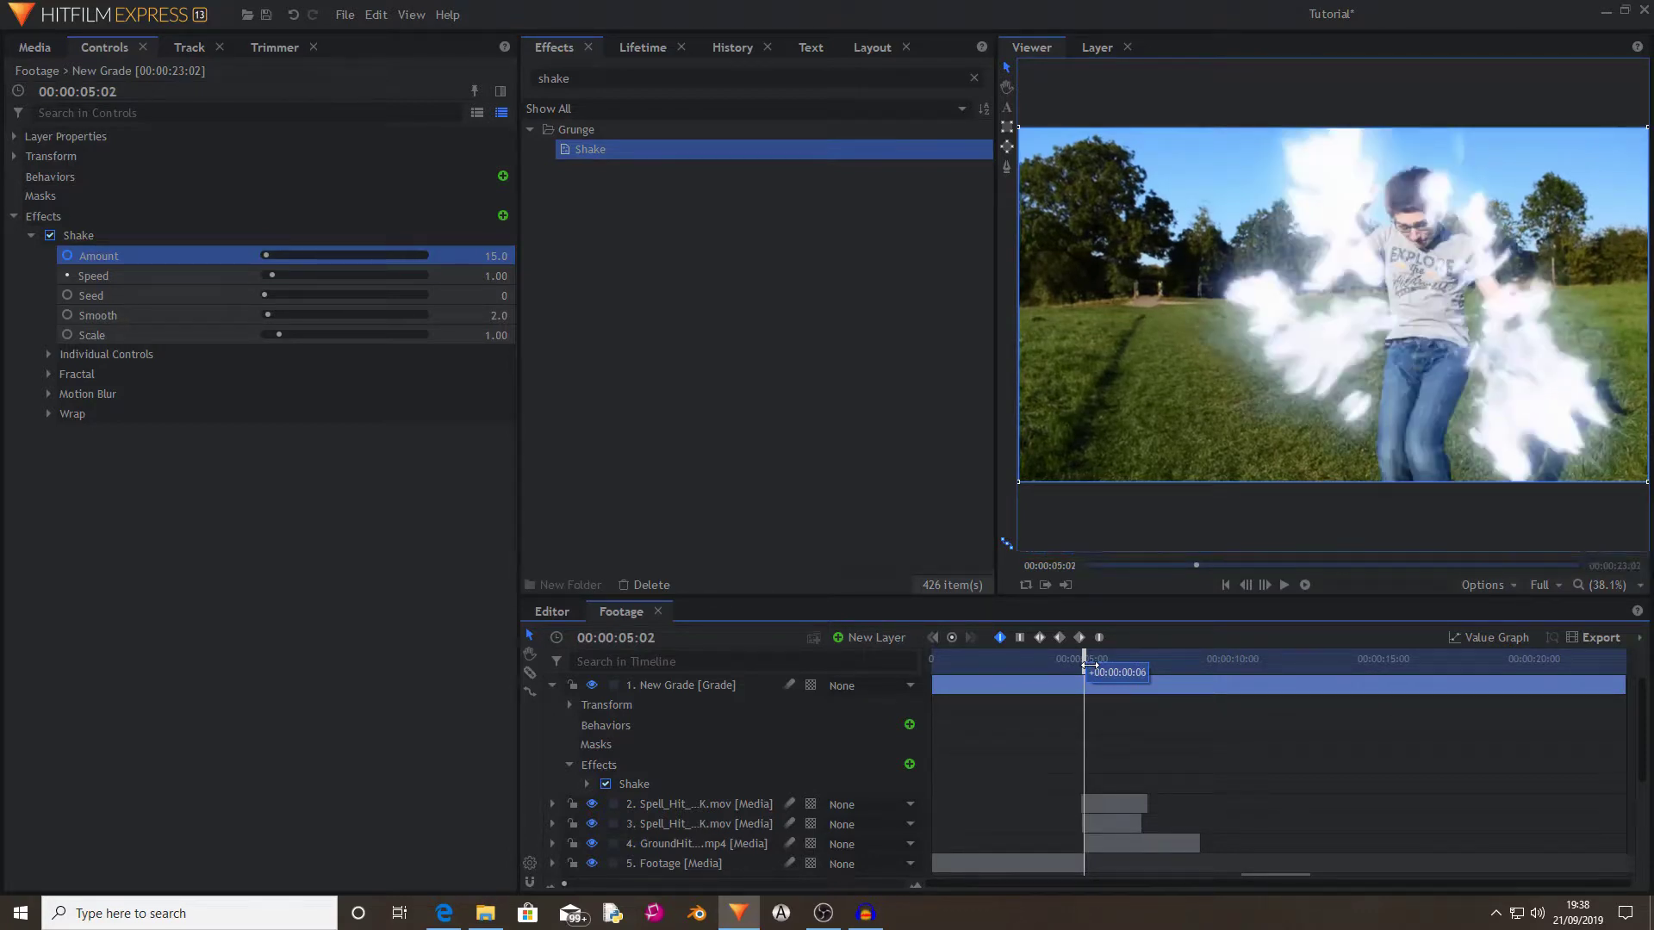
left_click(496, 256)
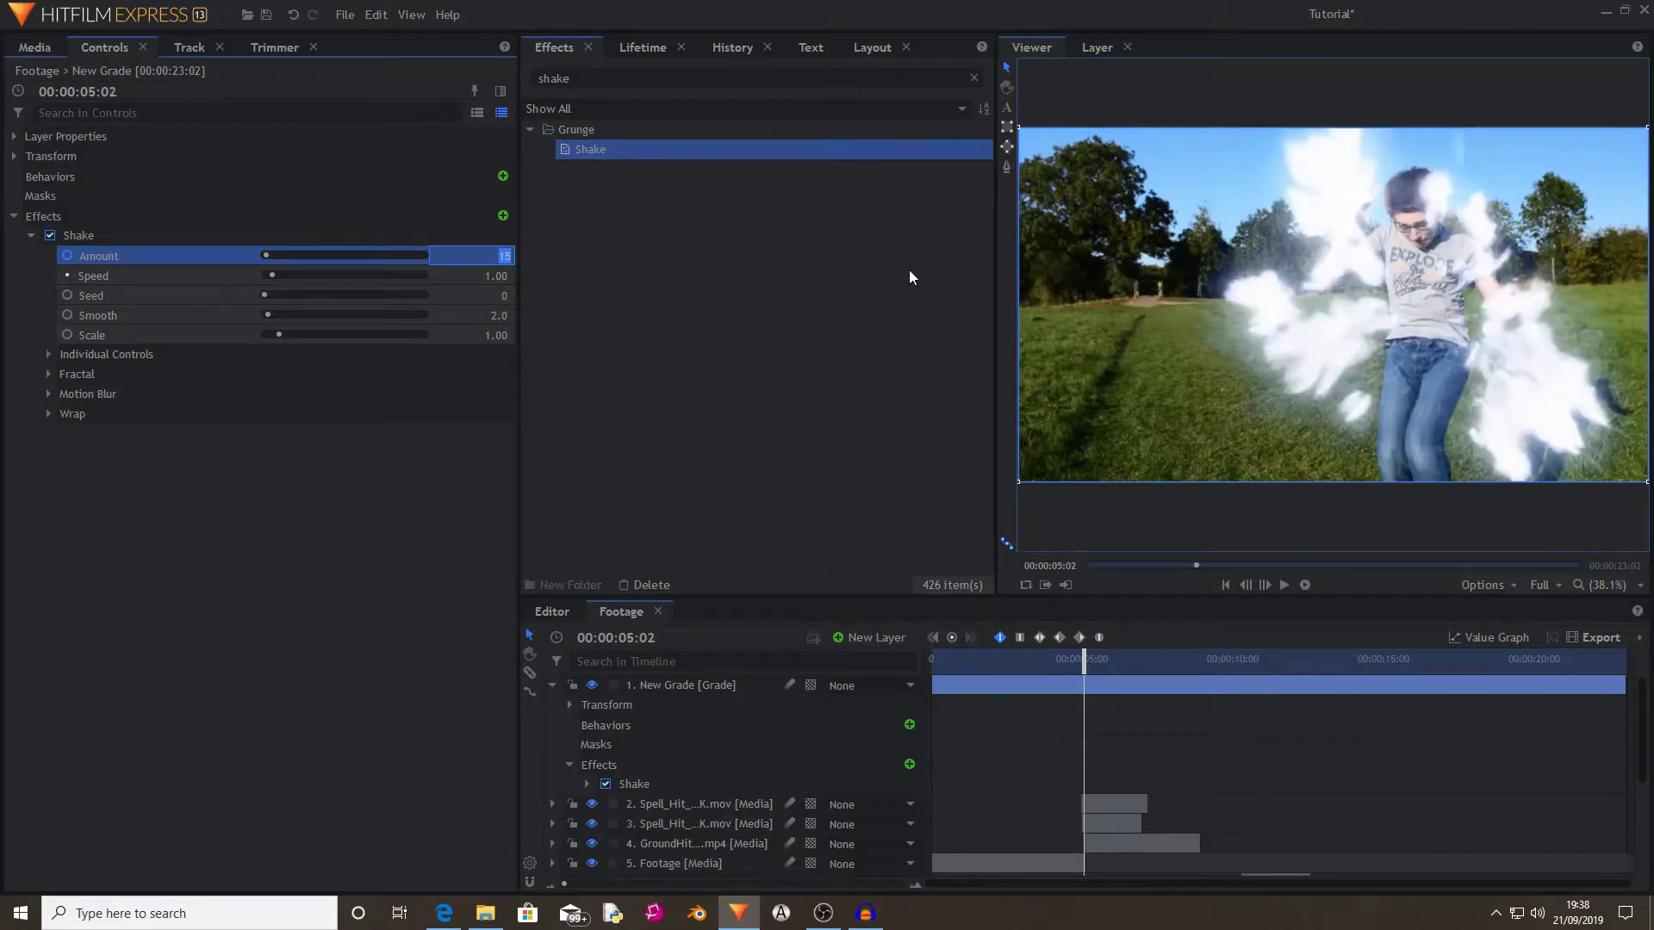
type("5")
key("Return")
Keyframe the Shake Amount back to 15 at 00:00:05:08.
left_click_drag(1091, 660, 1090, 661)
left_click(500, 257)
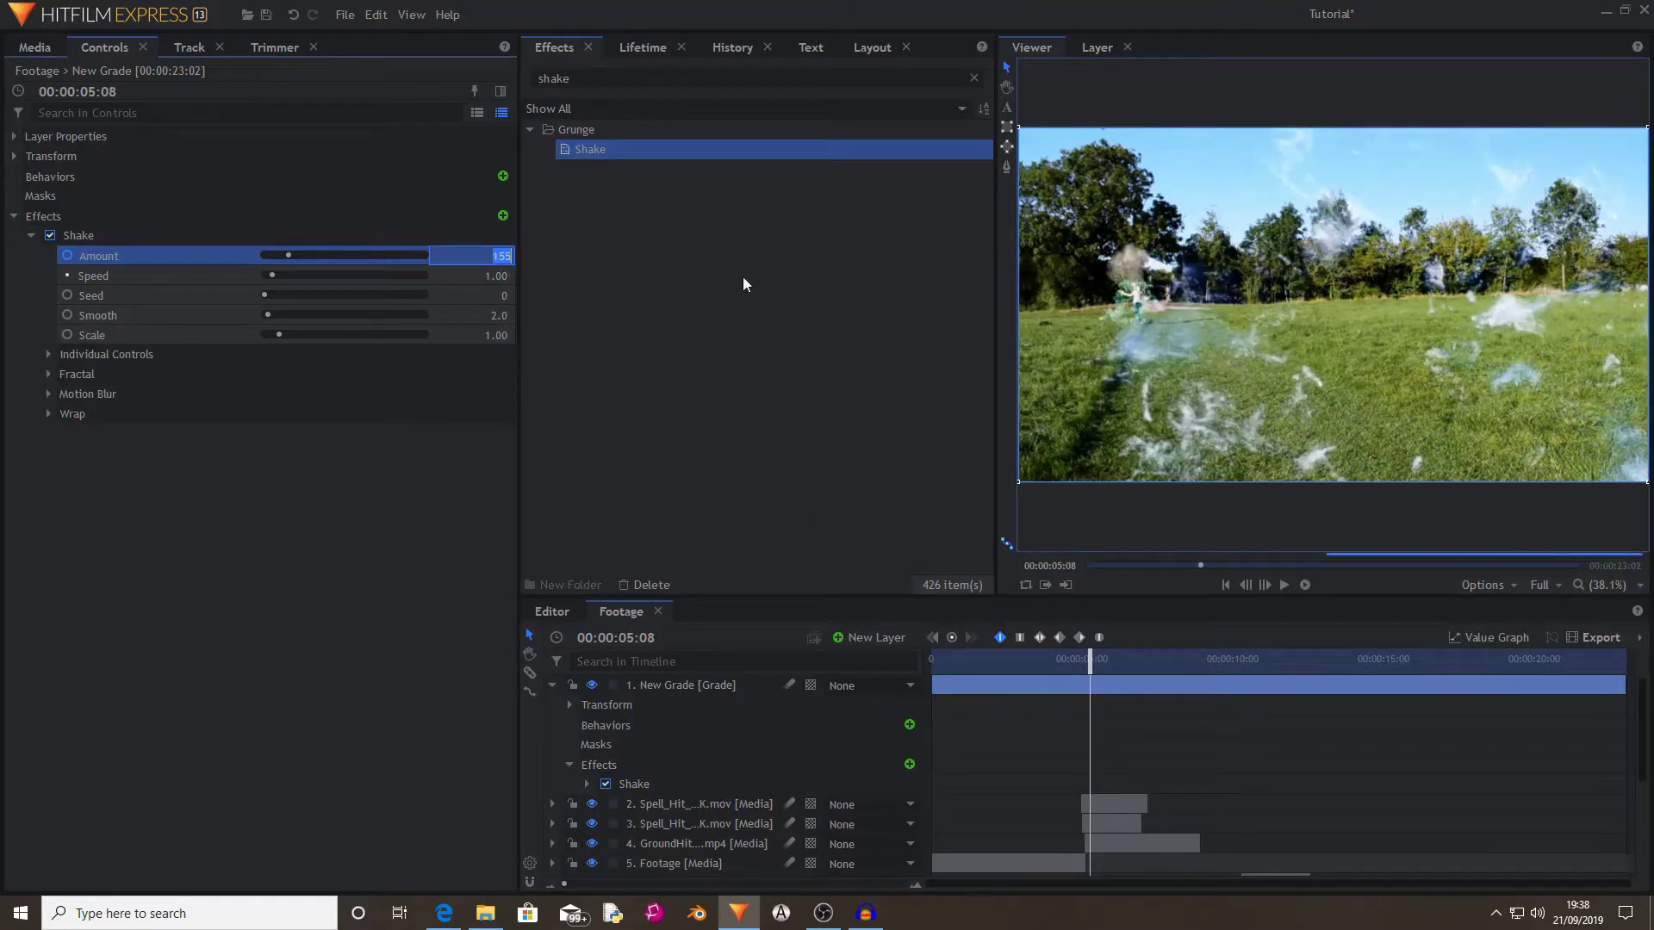
type("15")
key("Return")
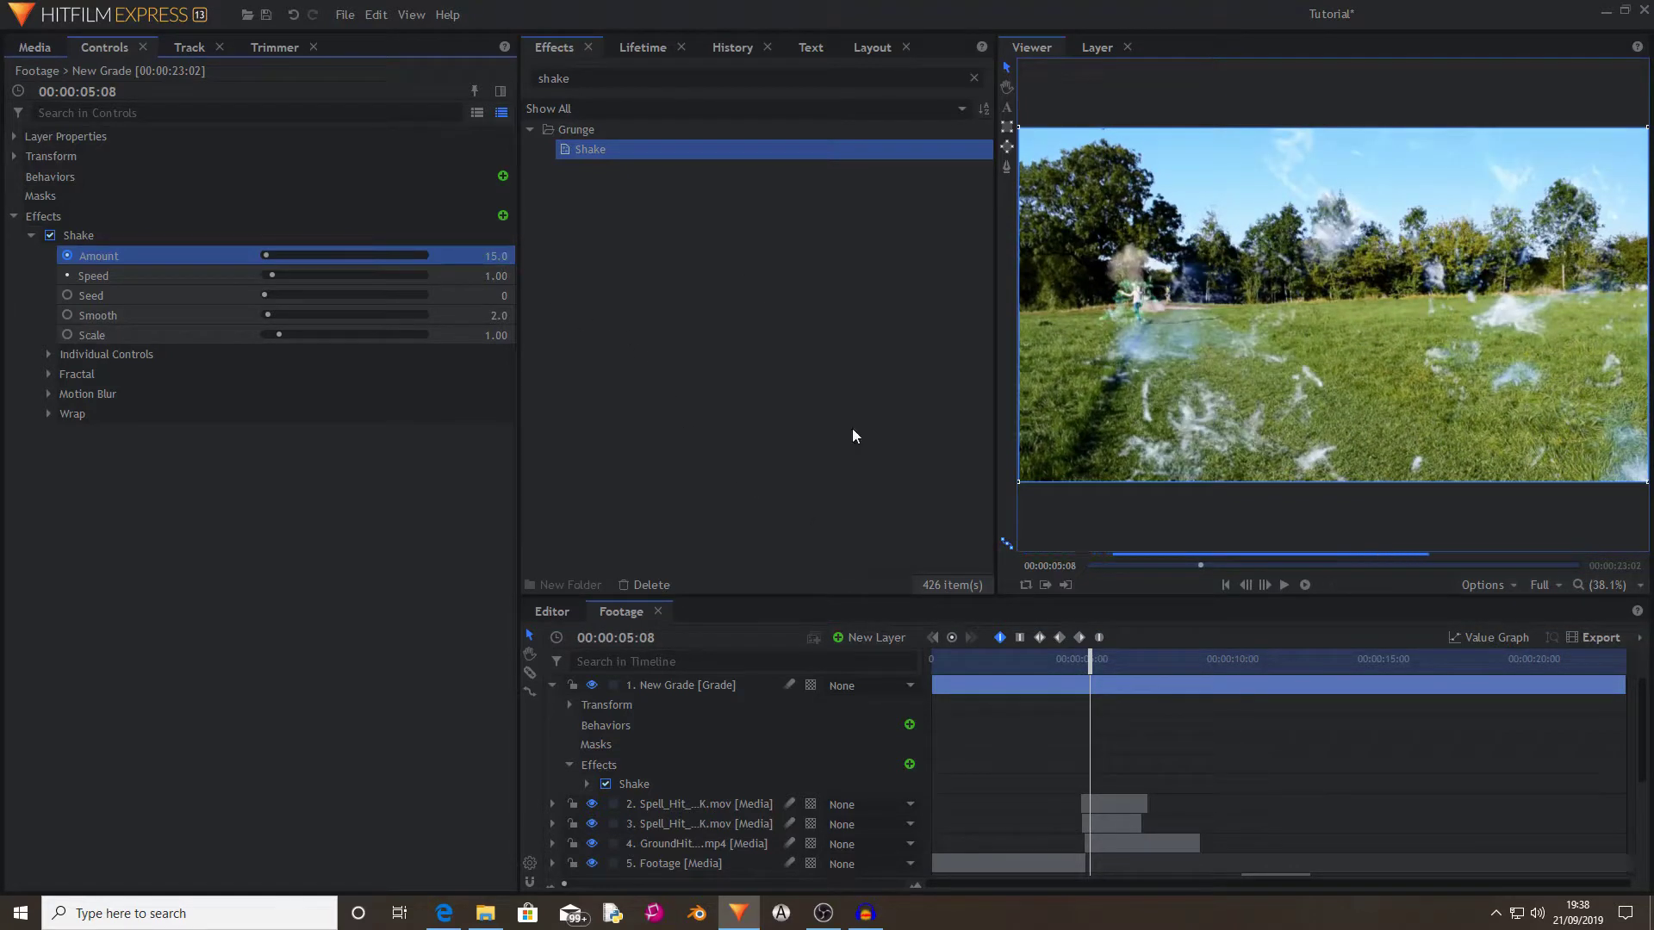
Go to 00:00:16:22 and collapse the grade layer's properties in the timeline.
left_click_drag(1090, 685, 1456, 691)
right_click(1437, 742)
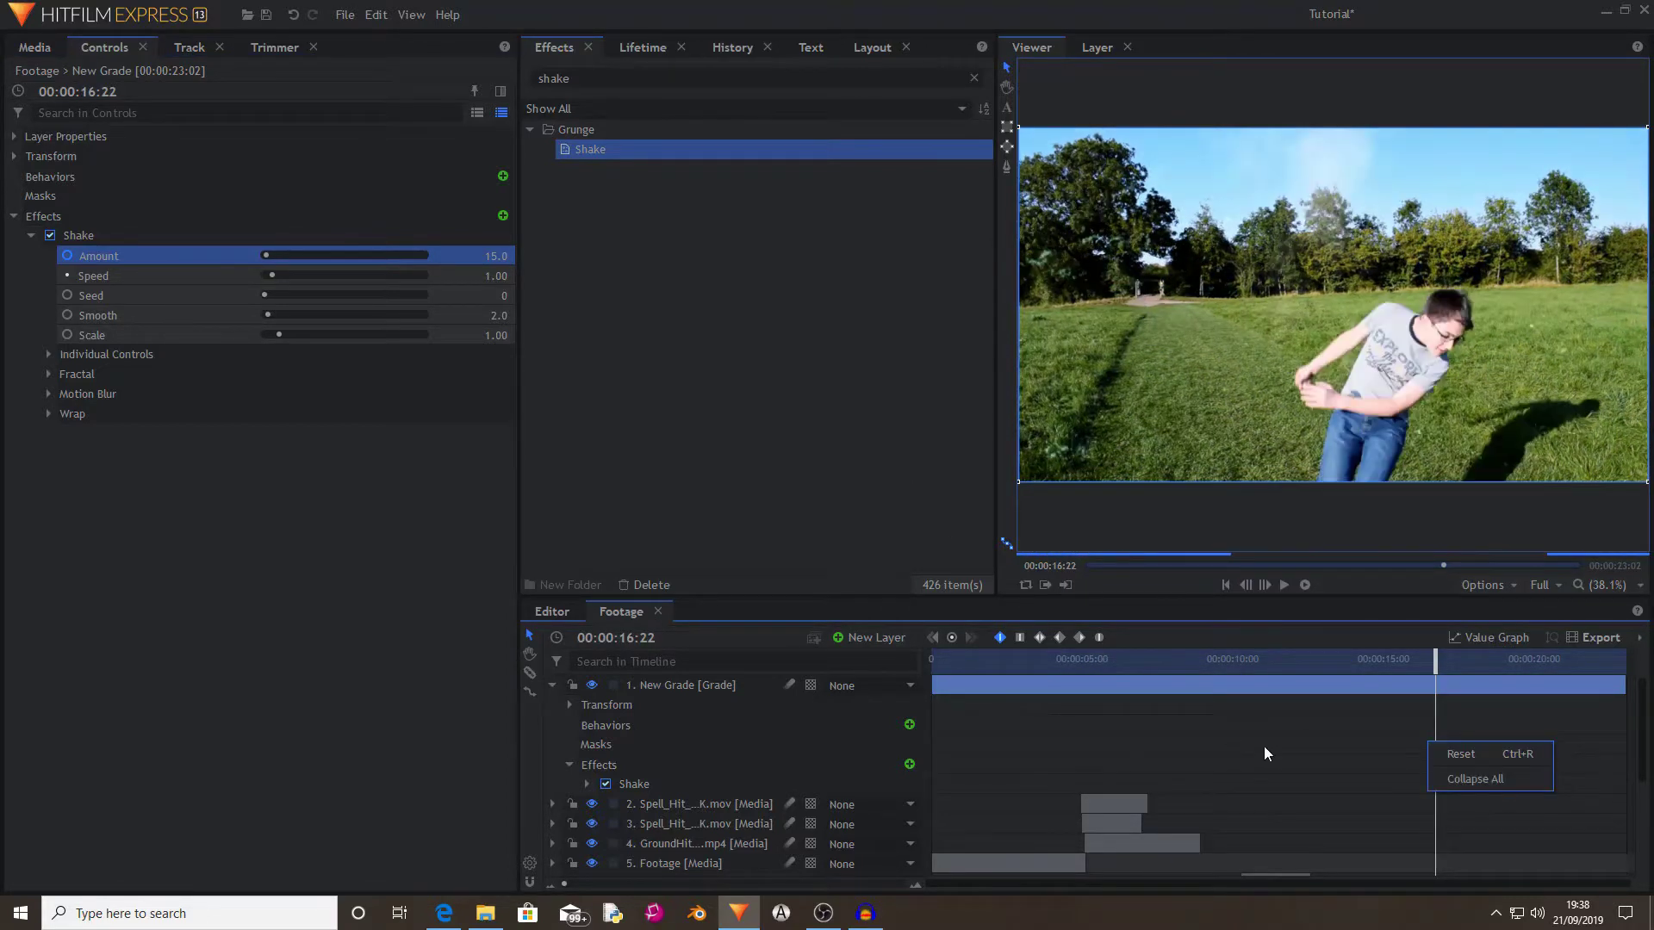
left_click(1303, 746)
left_click(552, 684)
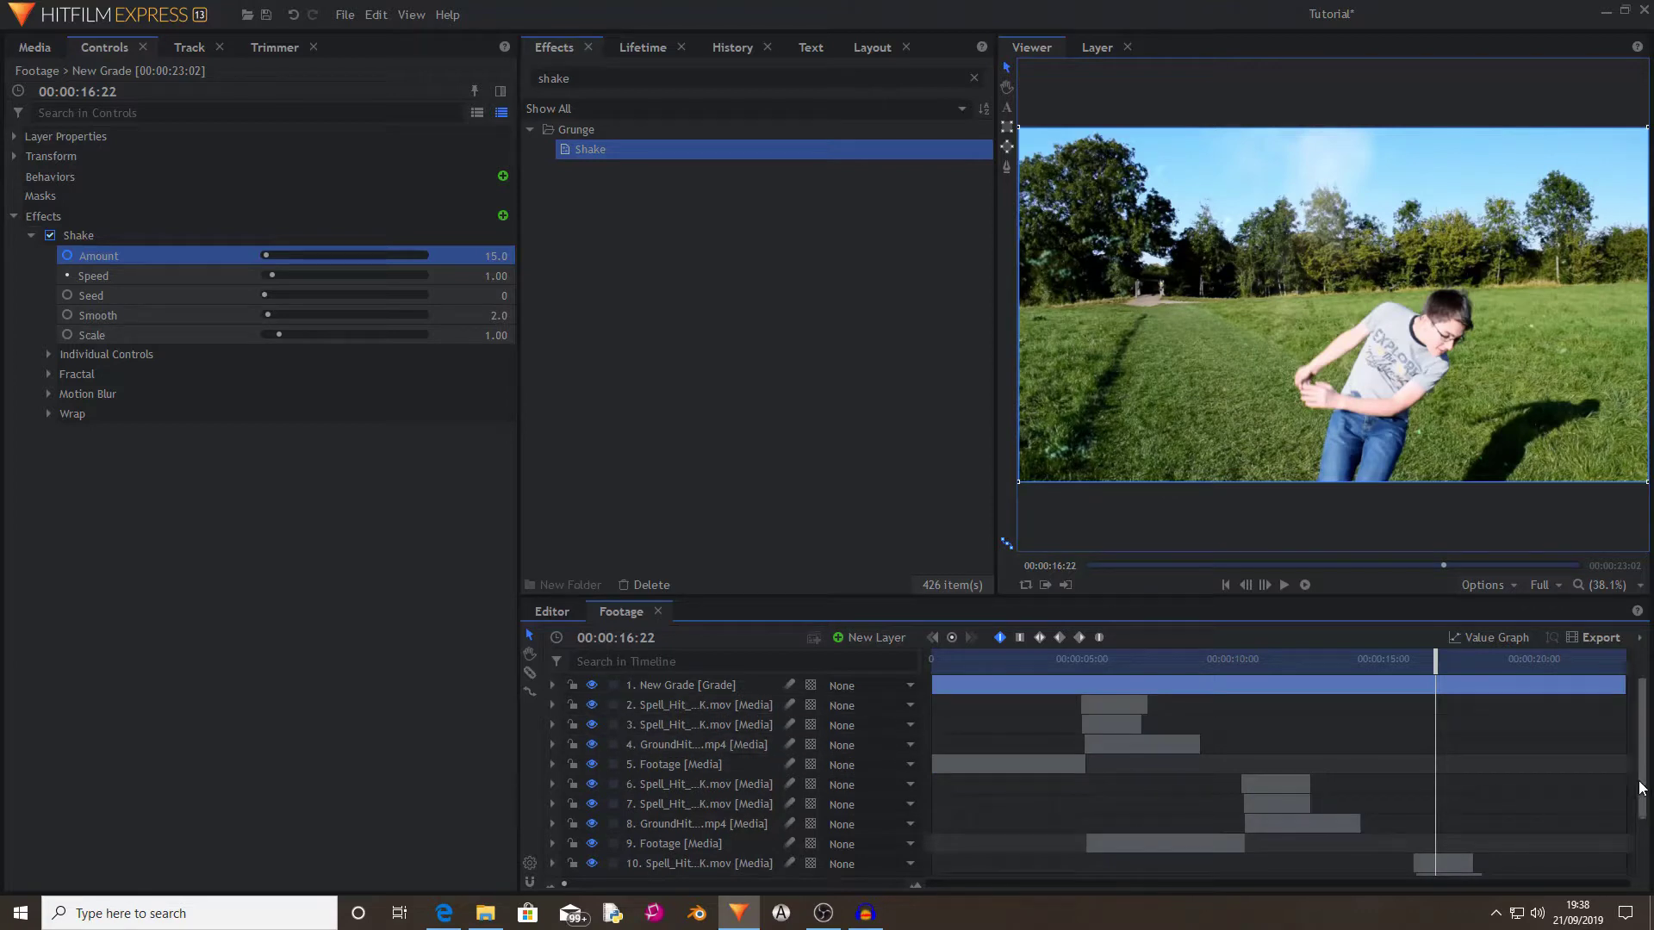
Set a Shake Amount keyframe on the grade layer at 00:00:15:25, just before the third spell hit.
scroll(1641, 752, "down", 3)
left_click_drag(1435, 670, 1409, 673)
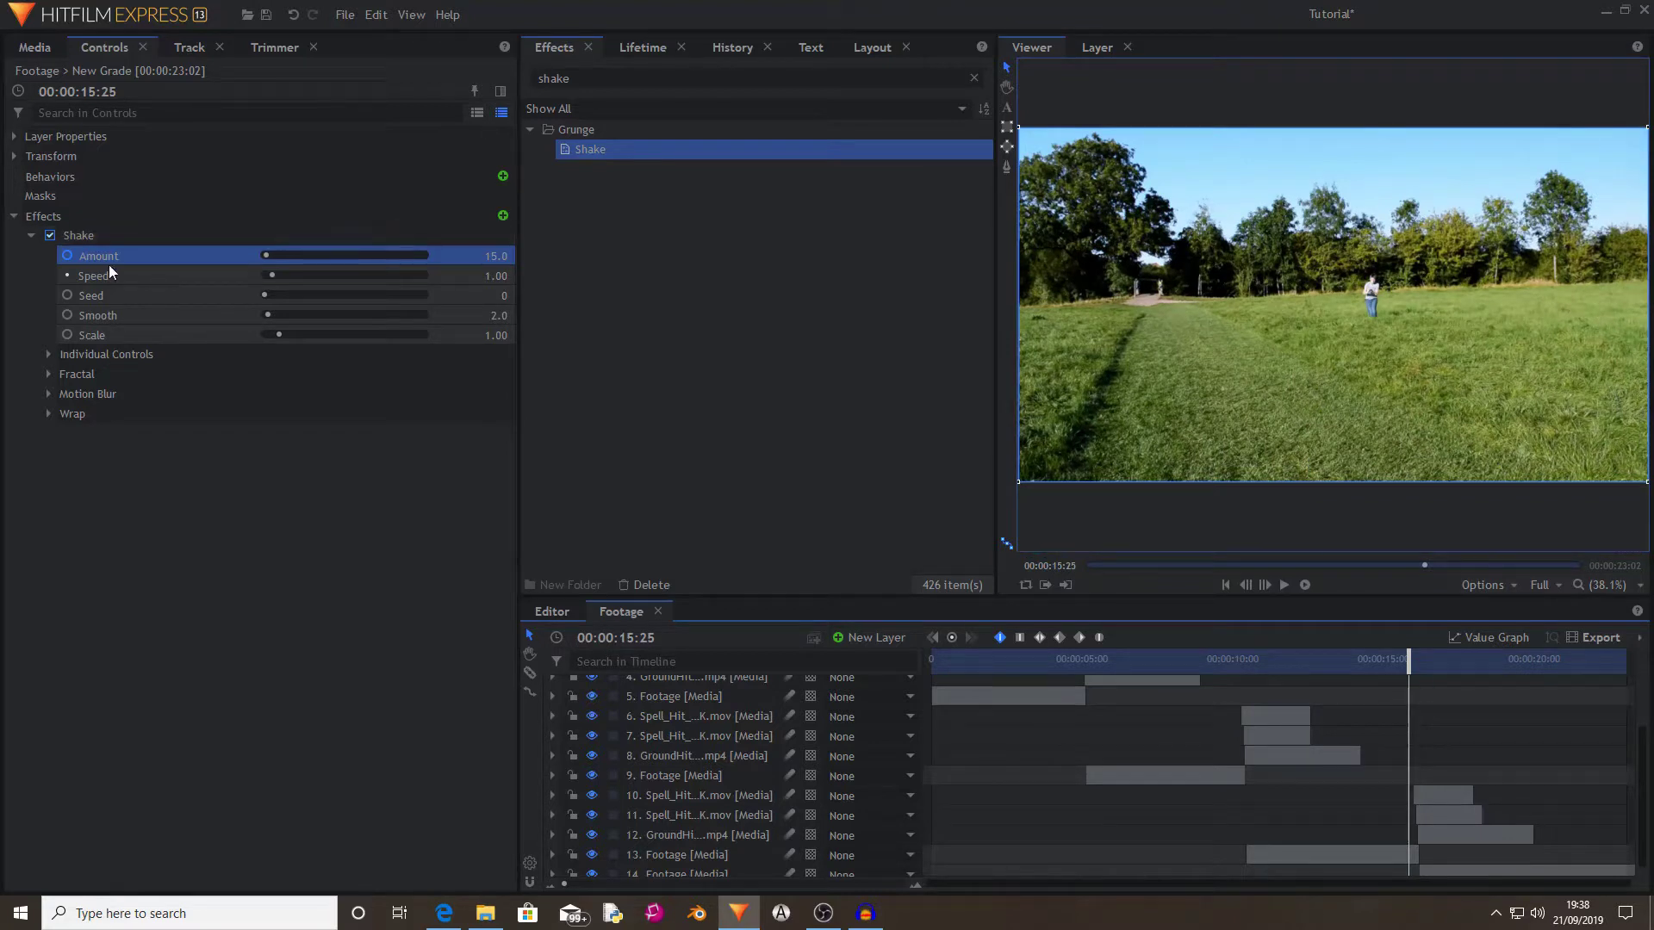
left_click(953, 638)
Keyframe the Shake Amount to 150 at 00:00:16:06.
left_click_drag(1402, 666, 1426, 660)
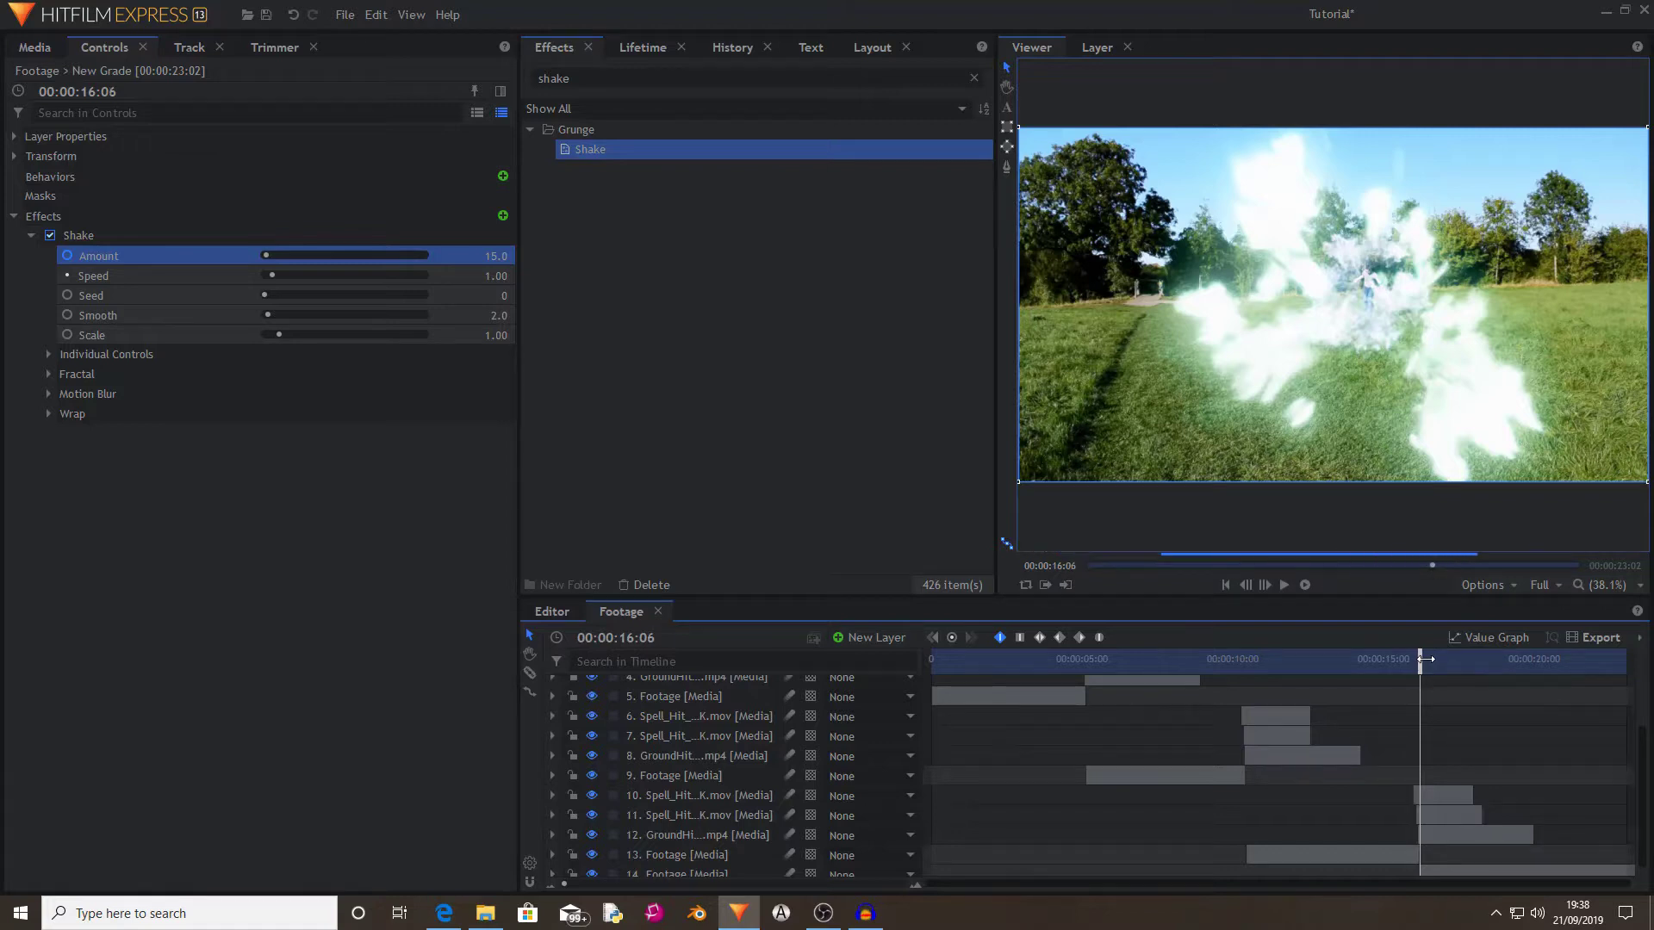
left_click(495, 256)
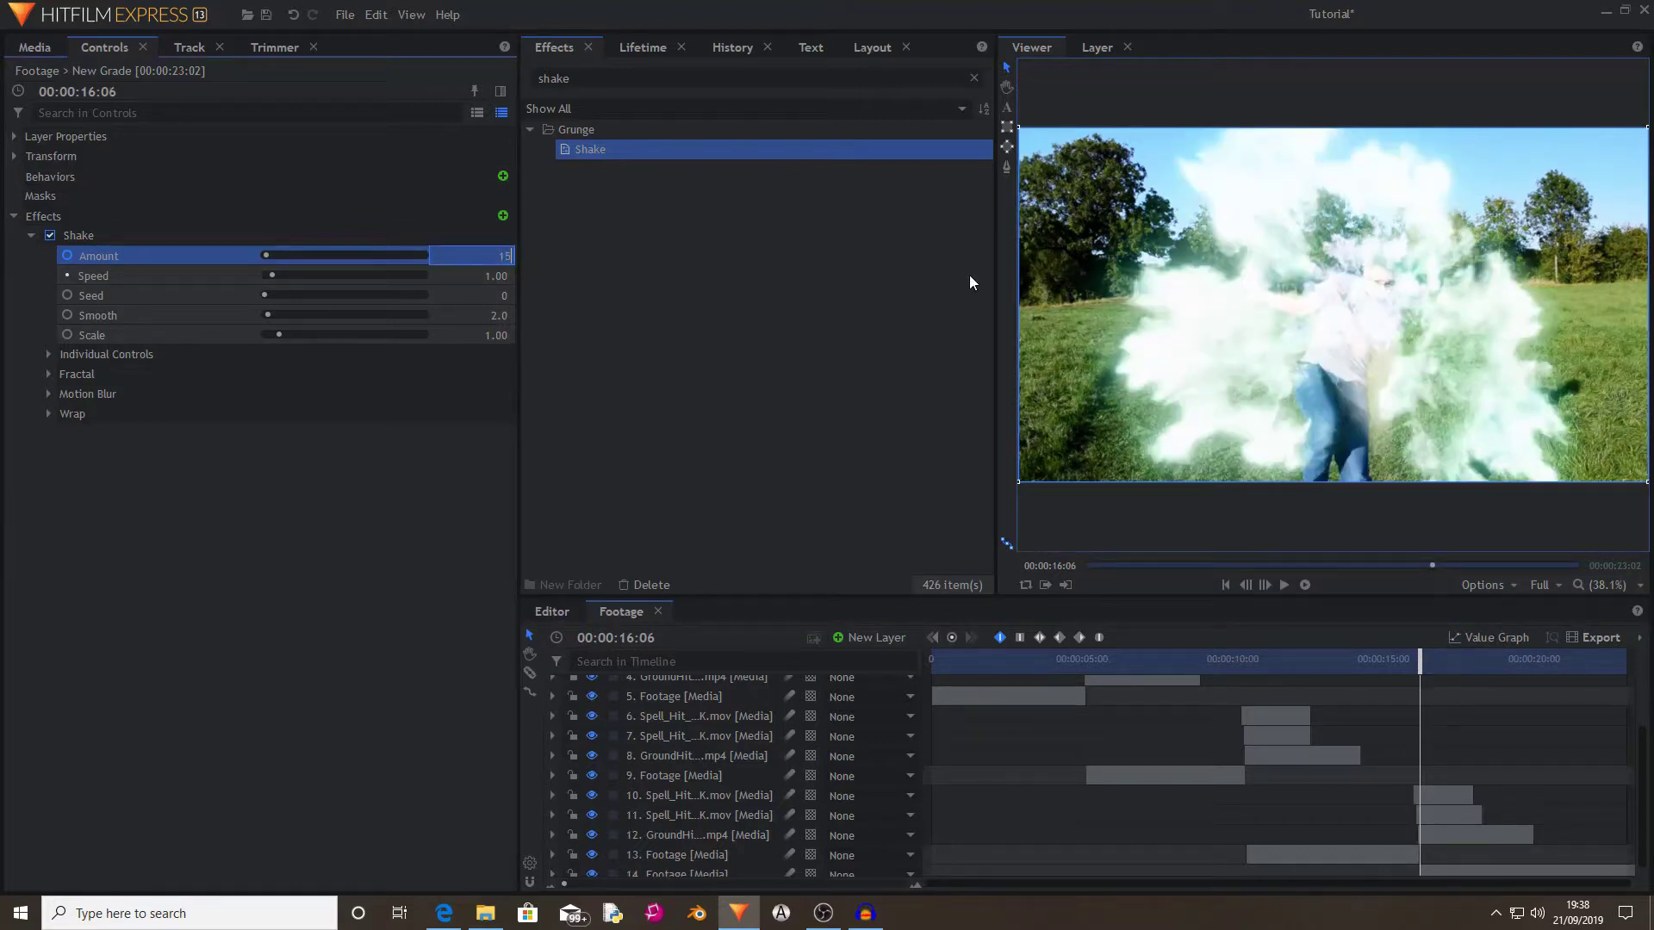
type("150")
key("Return")
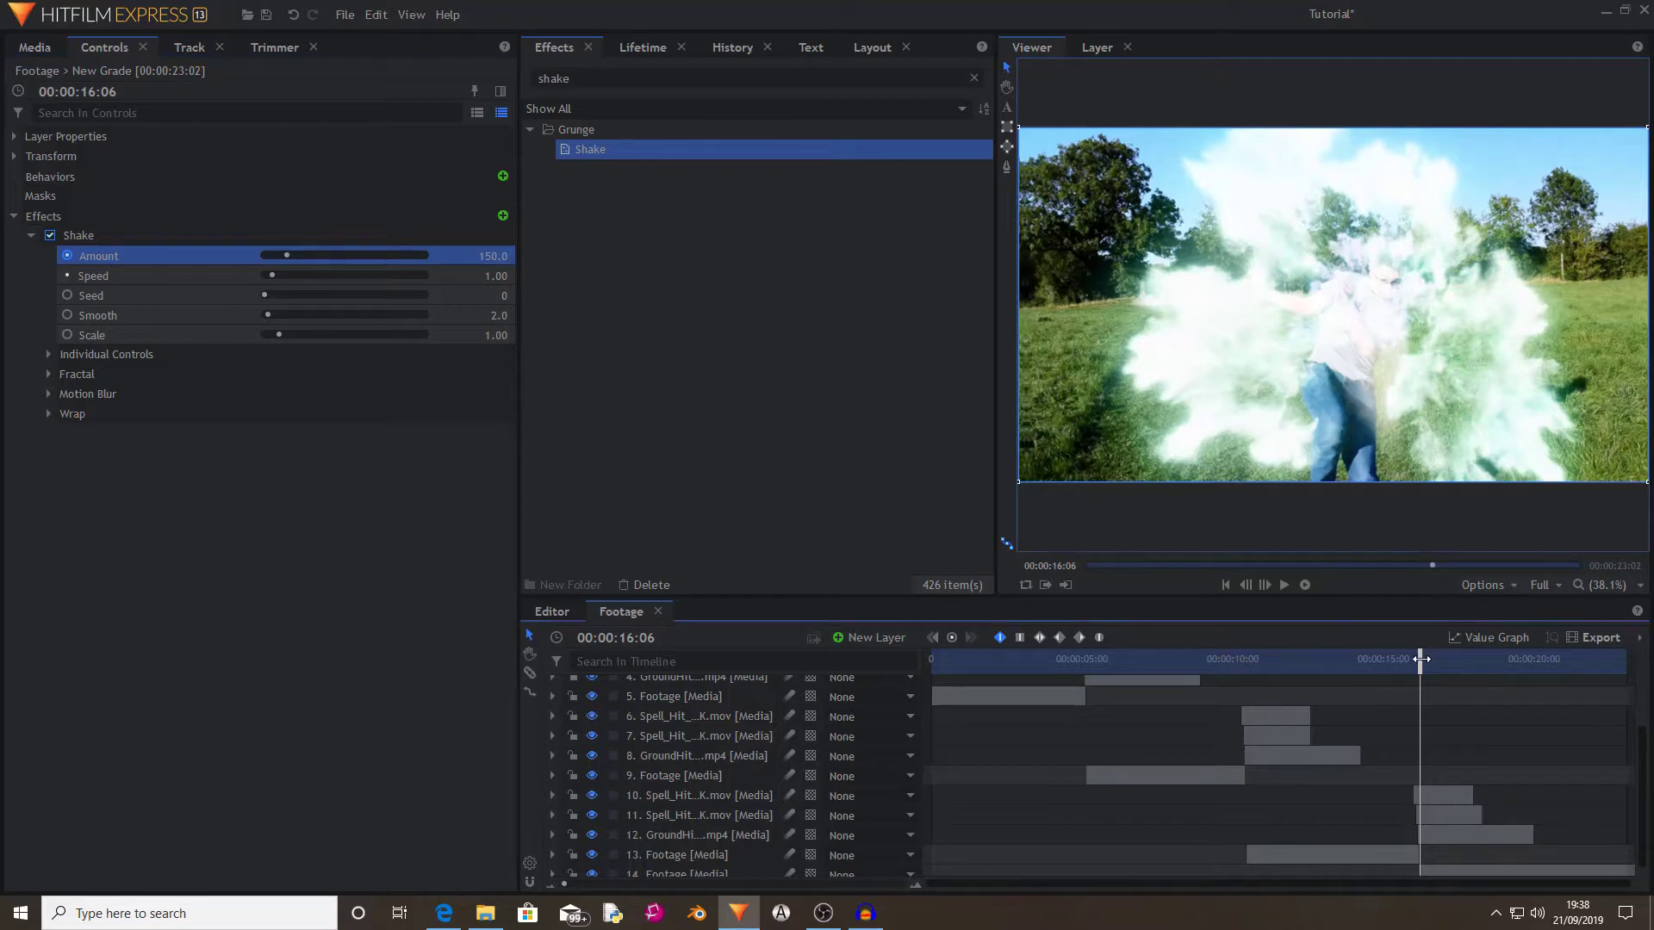
Keyframe the Shake Amount back to 15 at 00:00:16:20, then go to 00:00:17:14.
left_click_drag(1422, 659, 1434, 659)
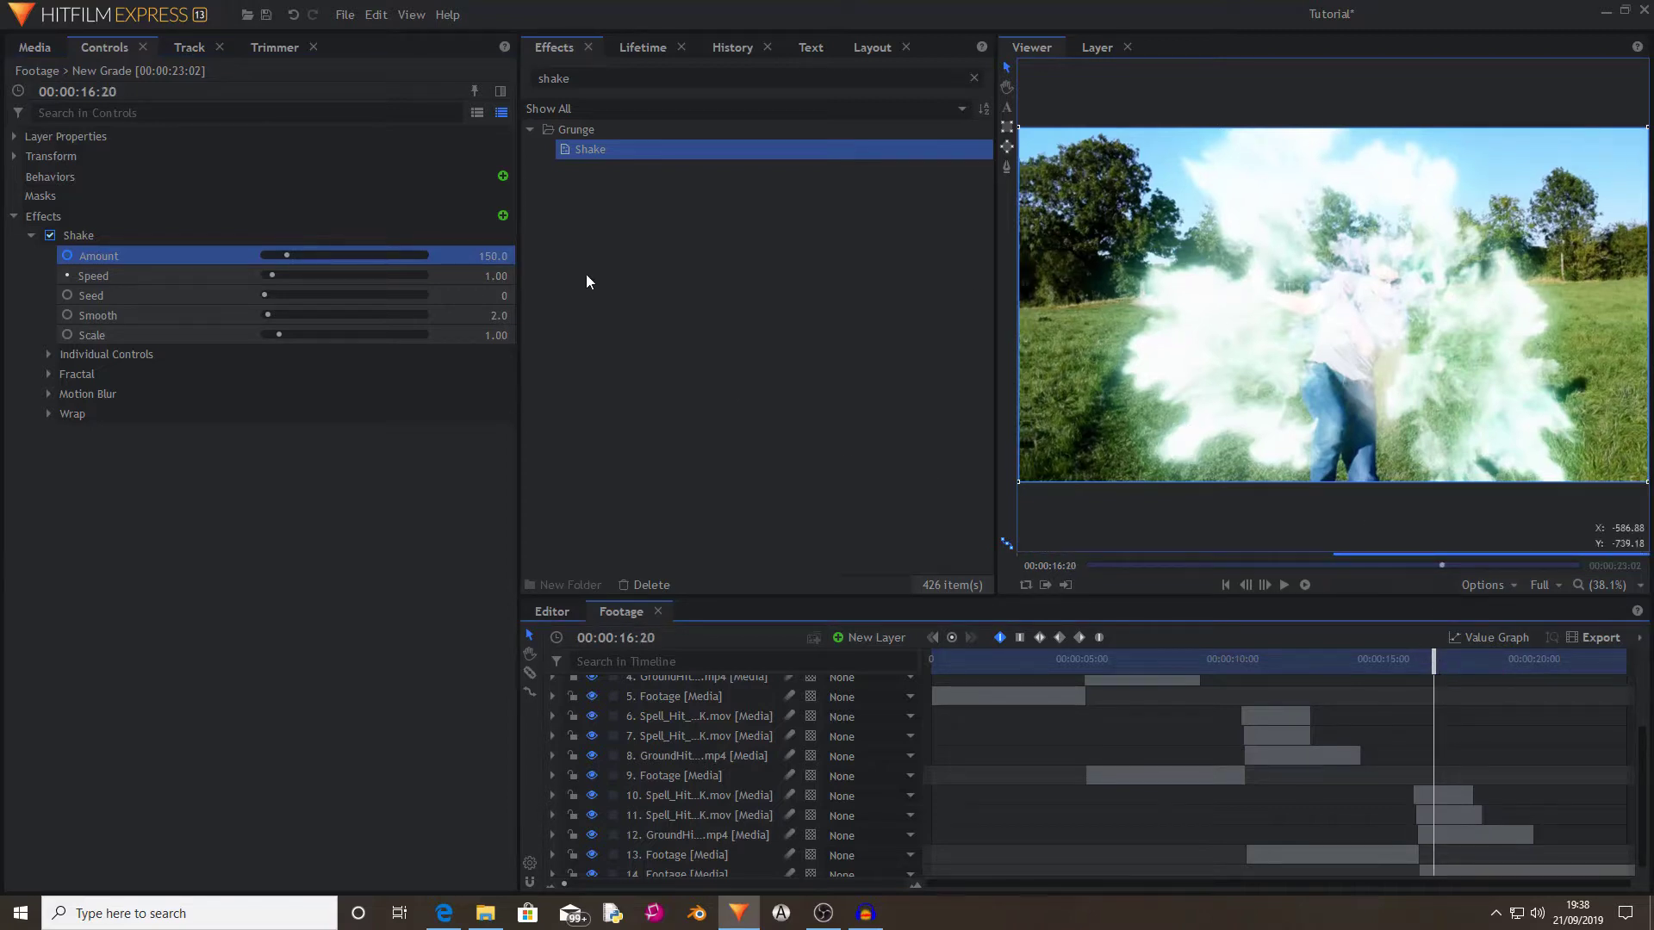
key("ctrl+z")
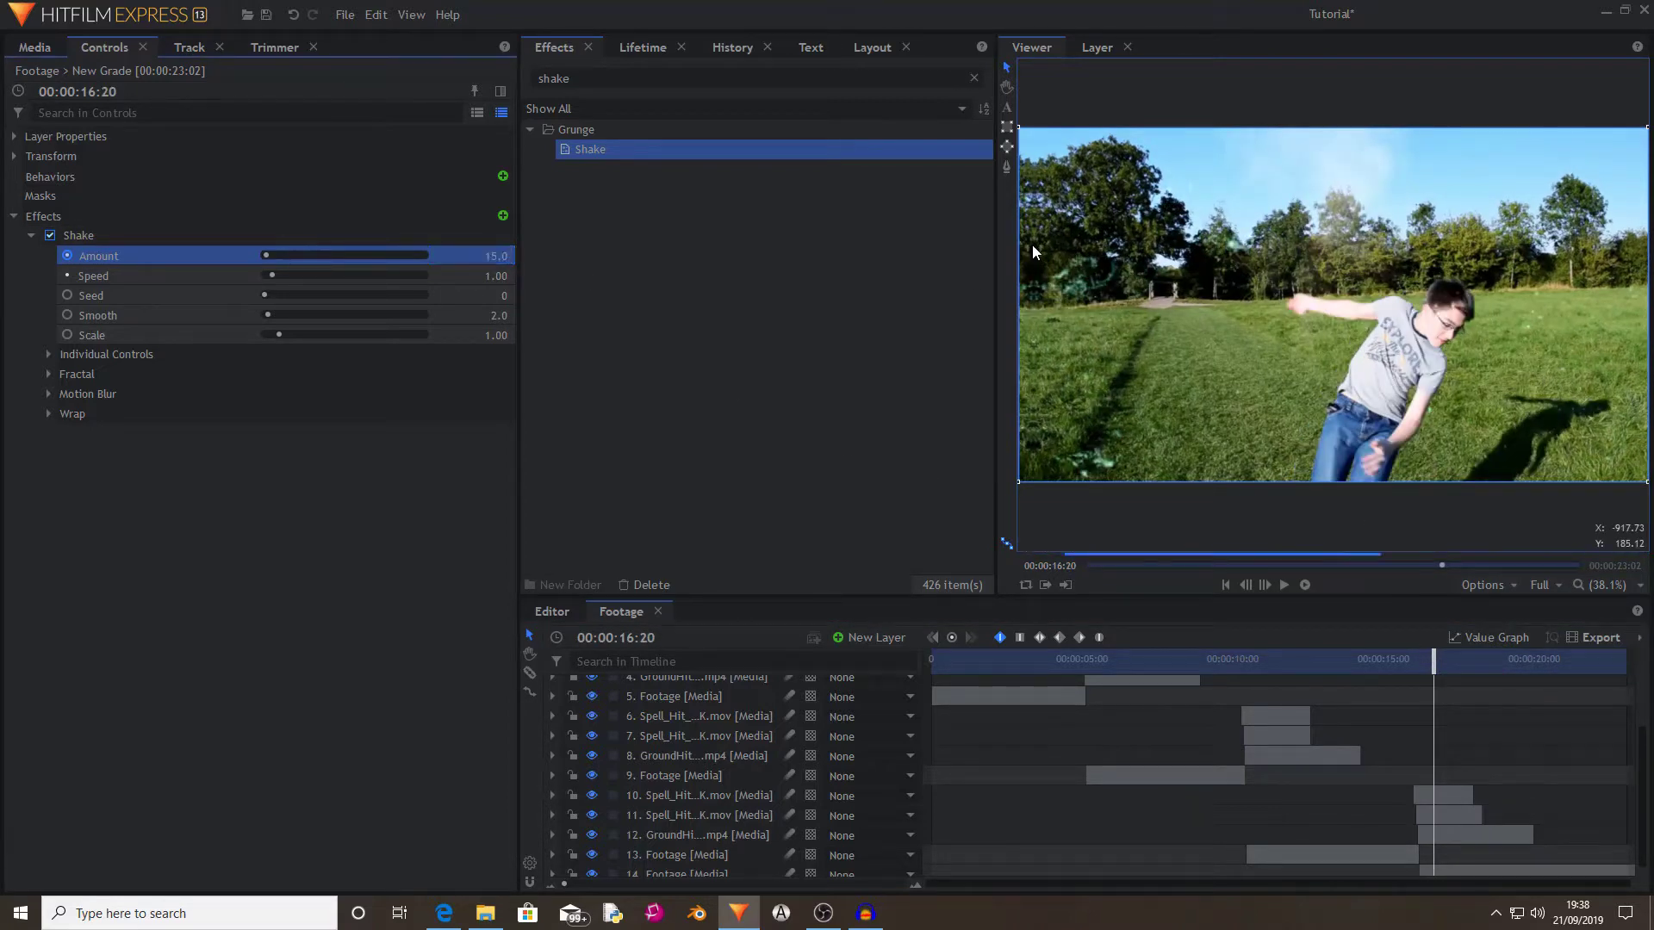
left_click(1458, 659)
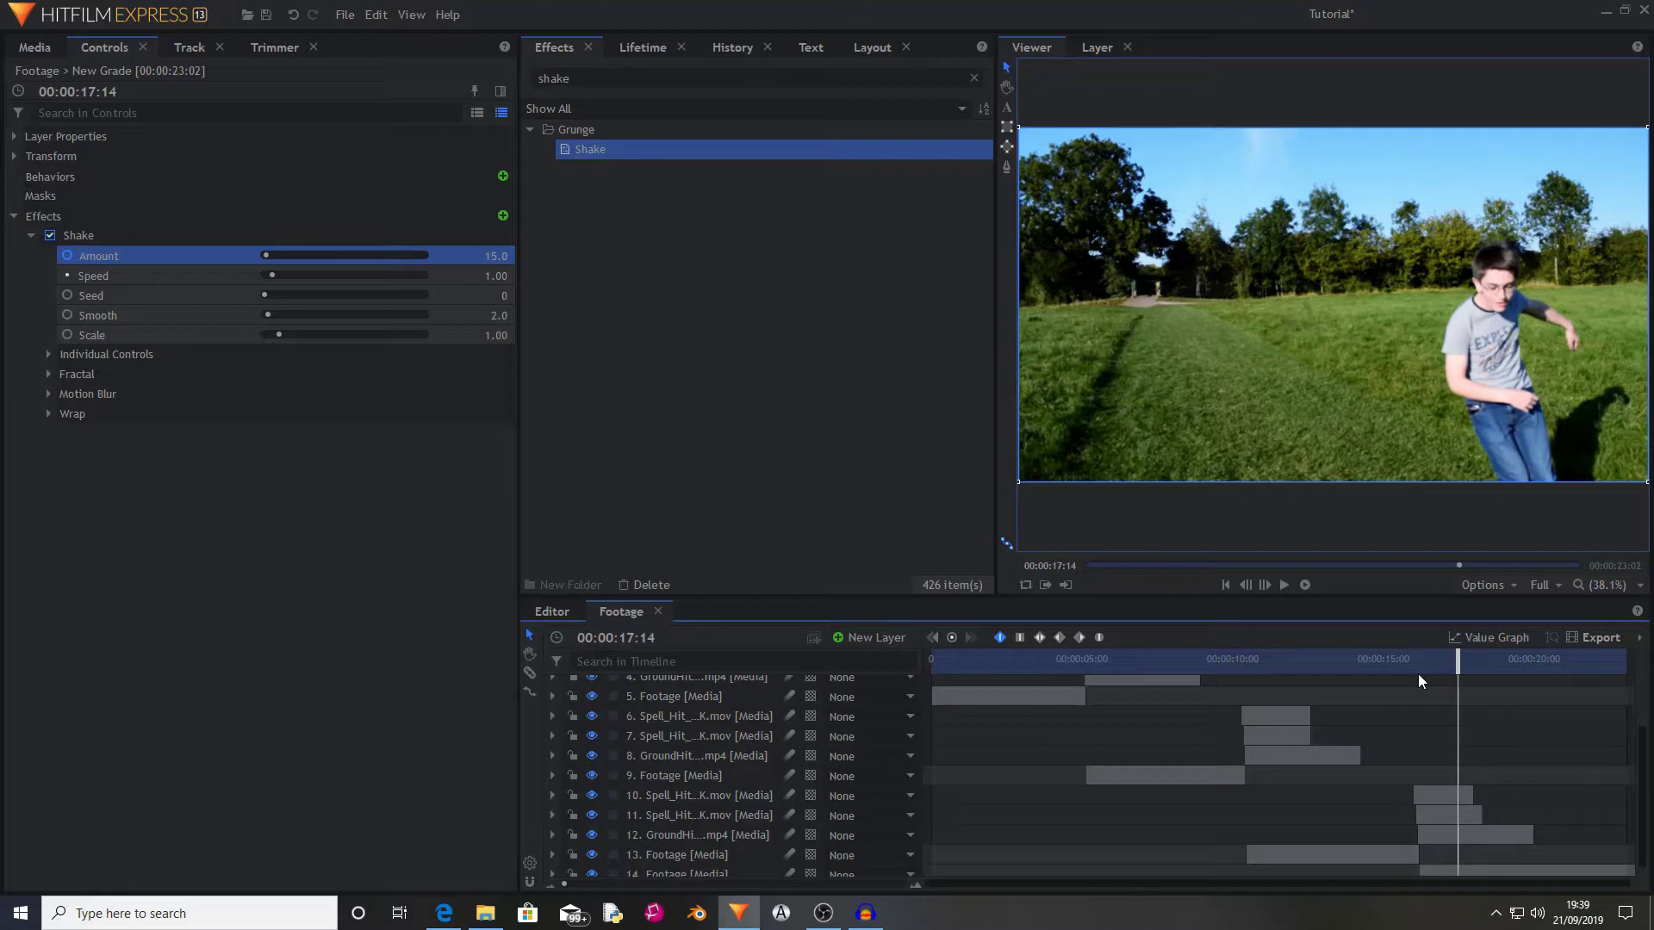
Find the Glow effect, apply it to the Spell_Hit clip on layer 2, and go to 00:00:05:15.
left_click(670, 716)
scroll(686, 728, "up", 1)
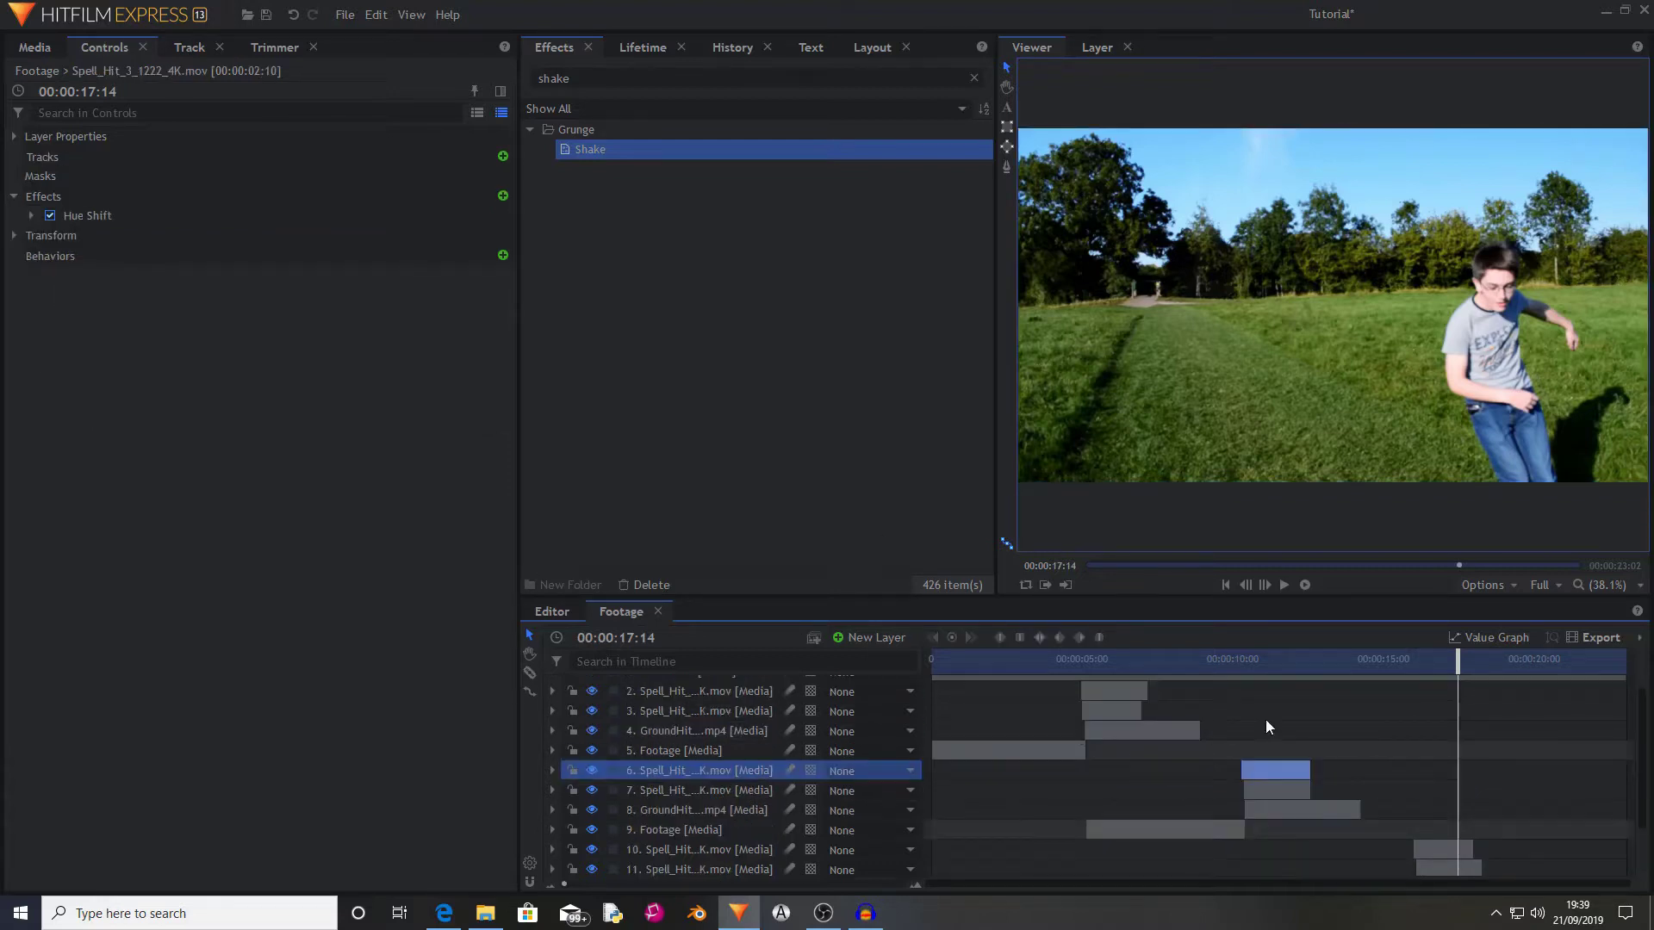
left_click(702, 693)
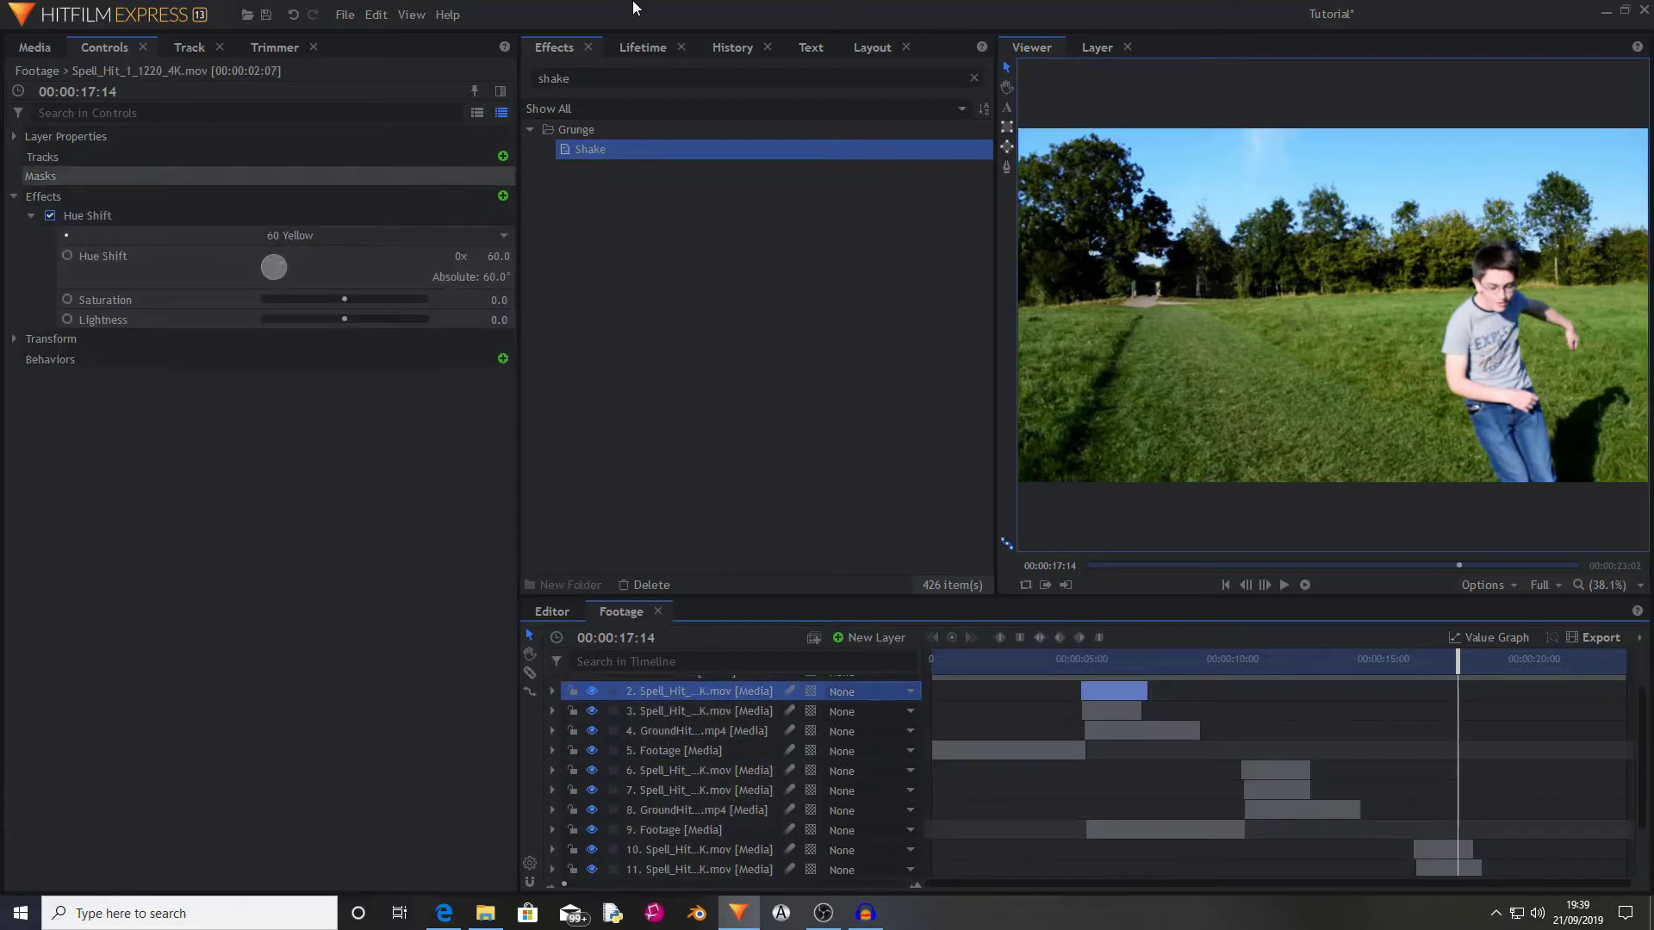
double_click(553, 78)
type("glow")
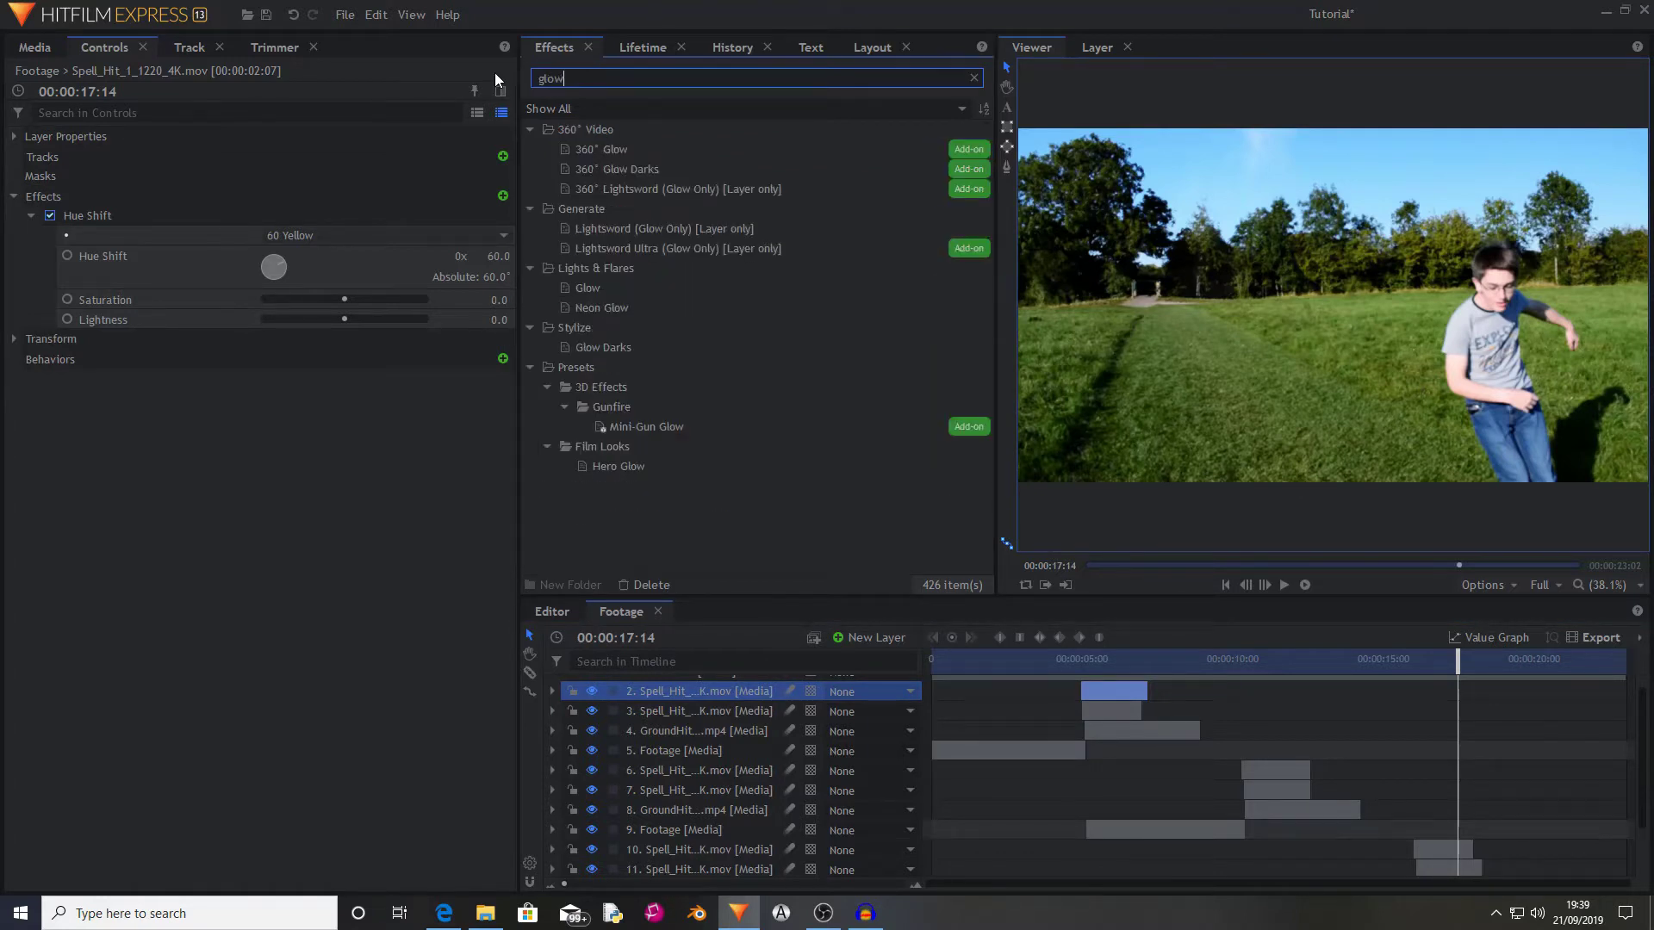
left_click_drag(603, 288, 693, 705)
left_click(1098, 661)
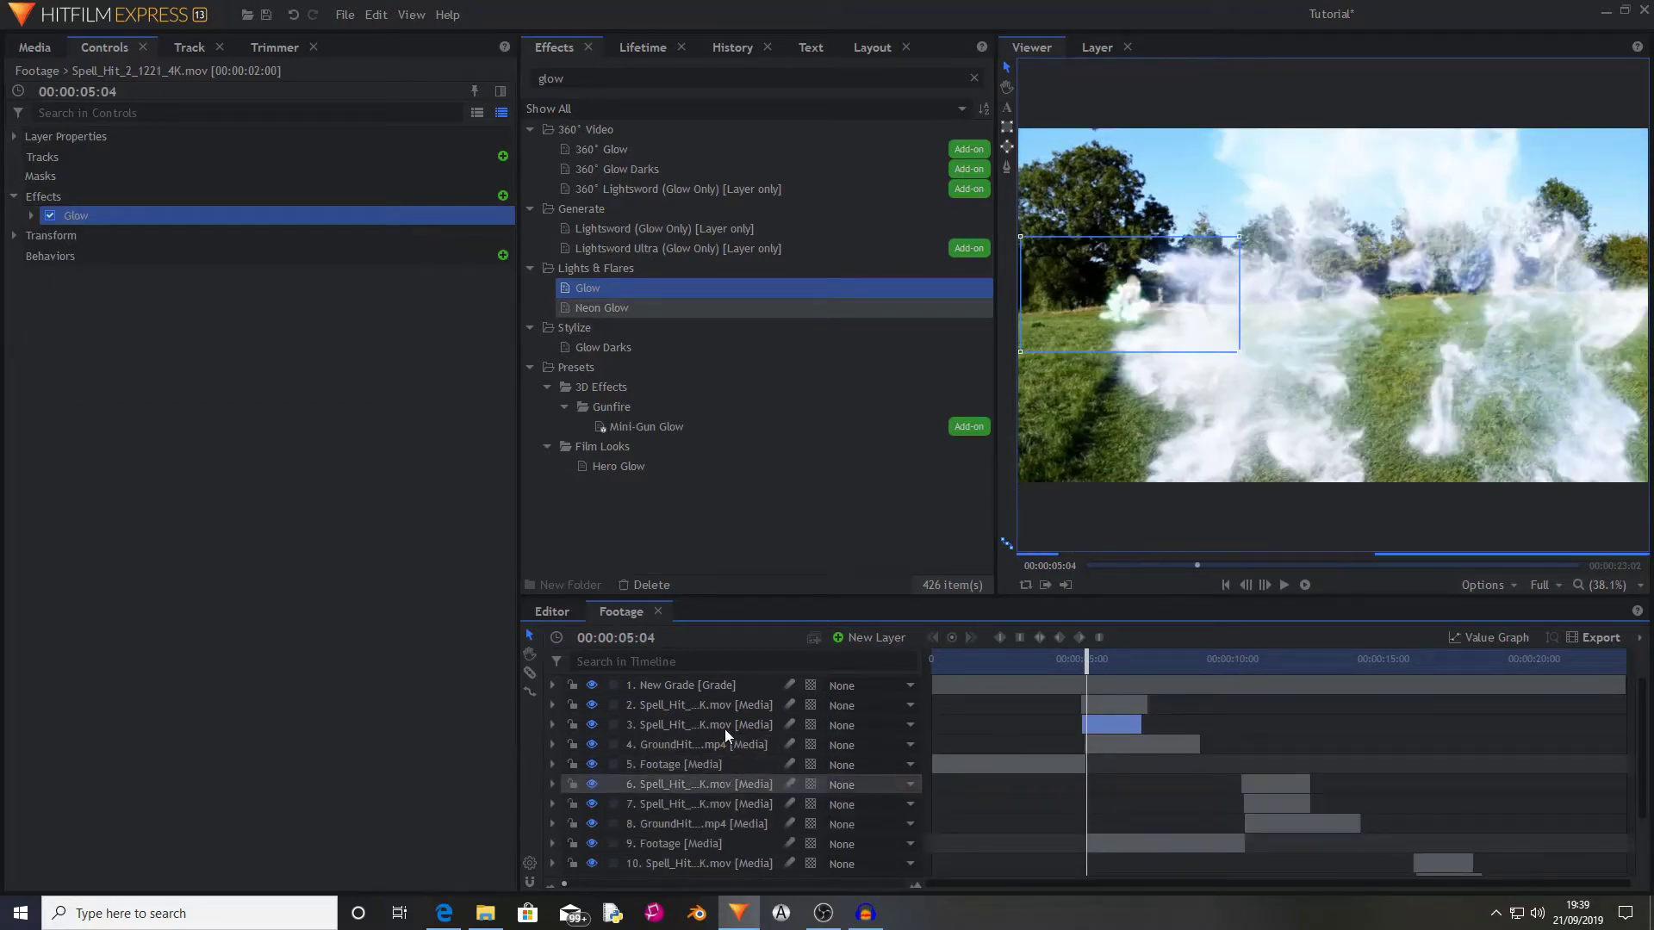
Apply the Glow effect to the two Spell_Hit clips at the second cut, layers 6 and 7.
left_click(689, 784)
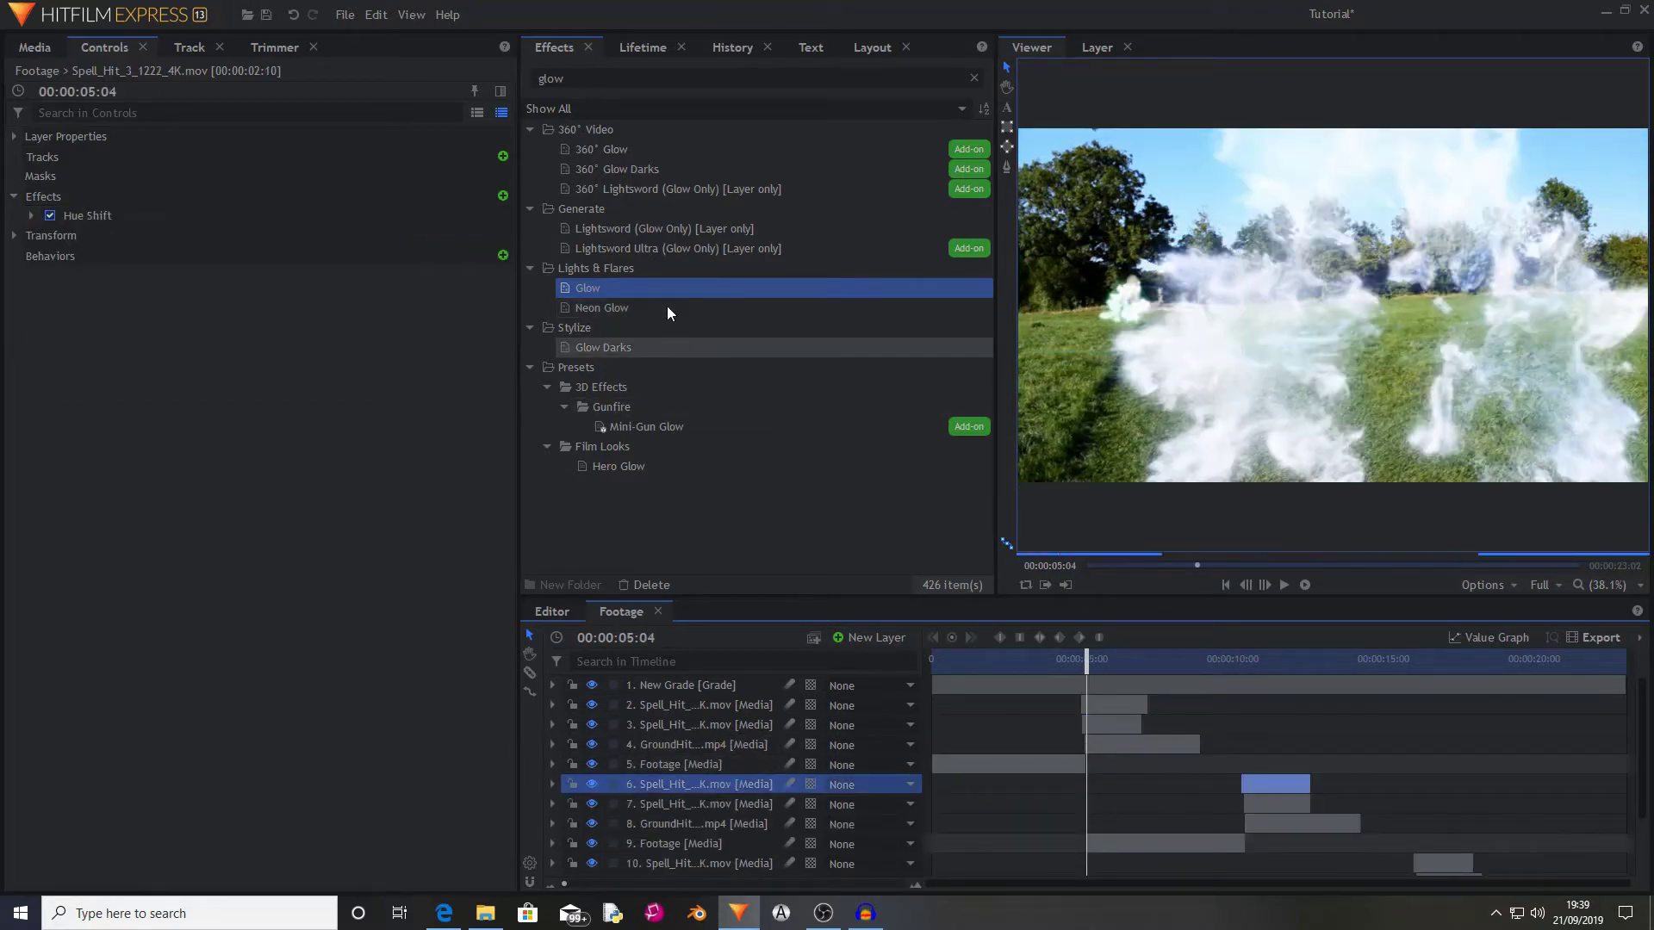
left_click_drag(663, 288, 696, 788)
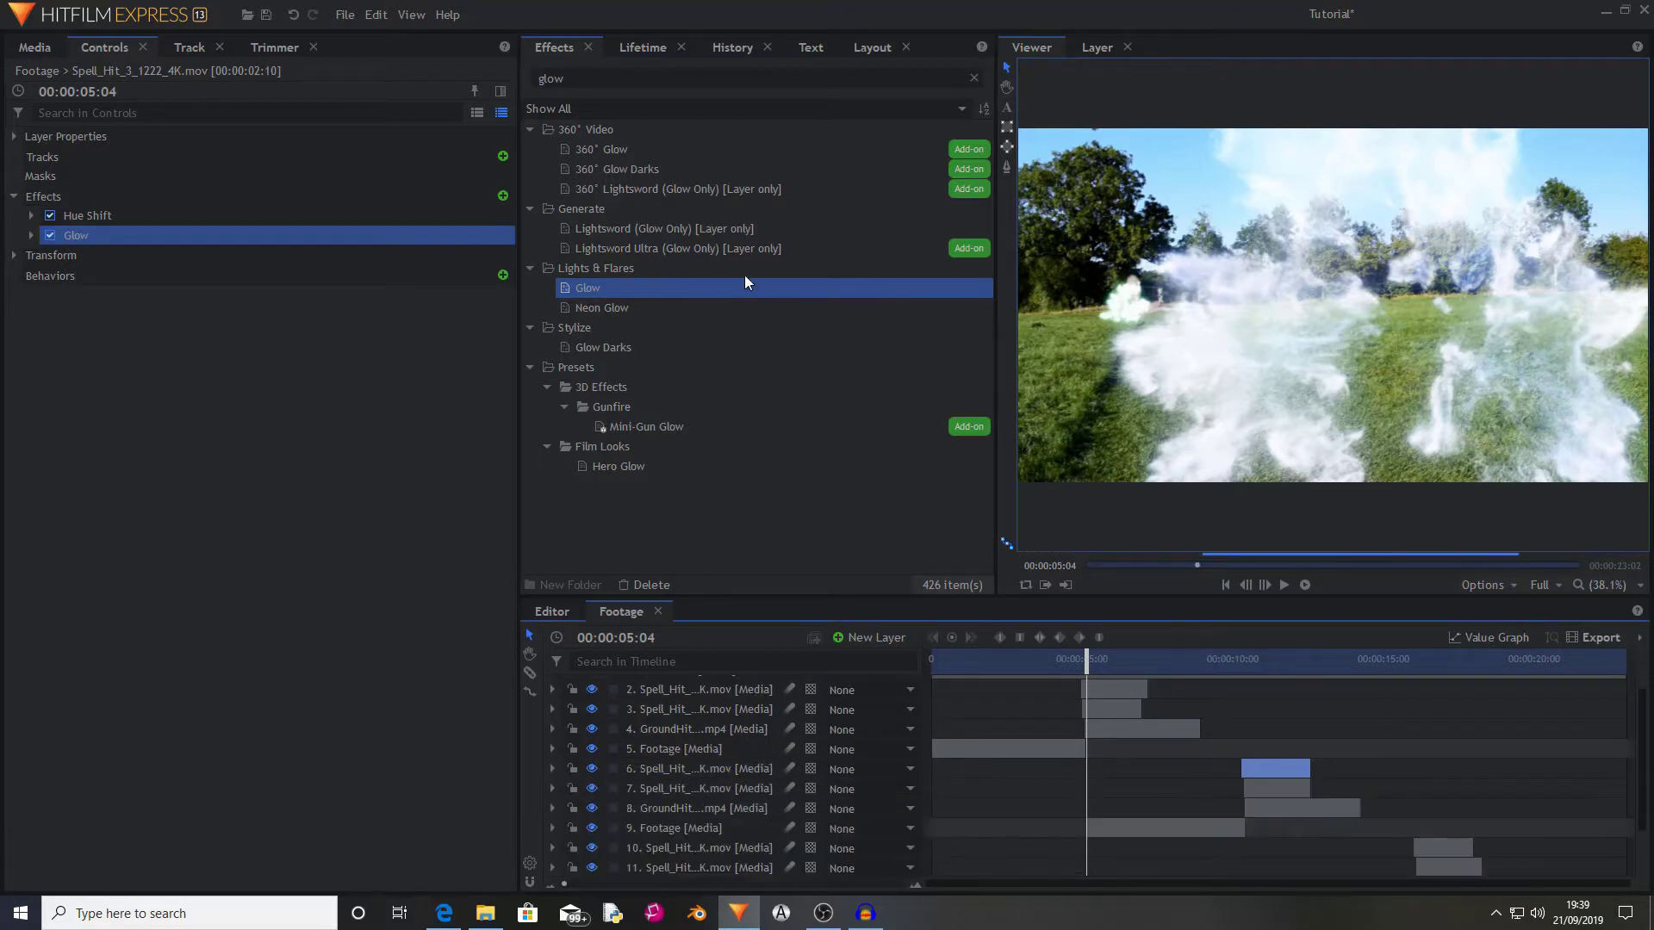
left_click_drag(742, 285, 690, 789)
Apply the Glow effect to the two Spell_Hit clips at the third cut, layers 10 and 11.
left_click(680, 847)
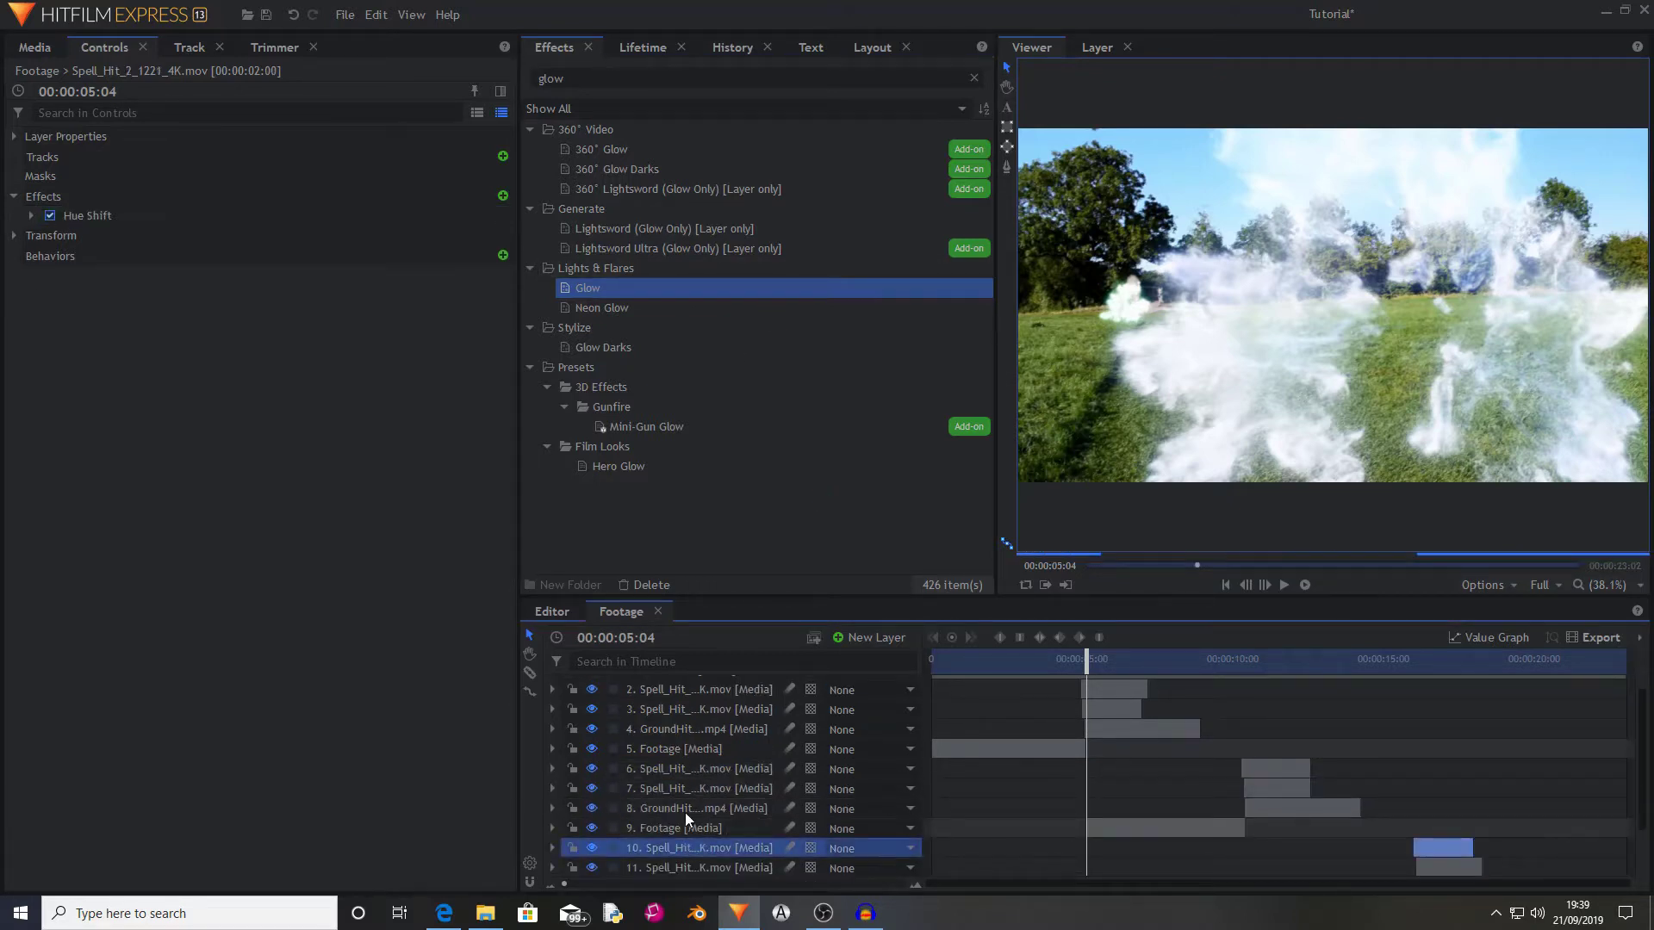
left_click_drag(595, 288, 715, 842)
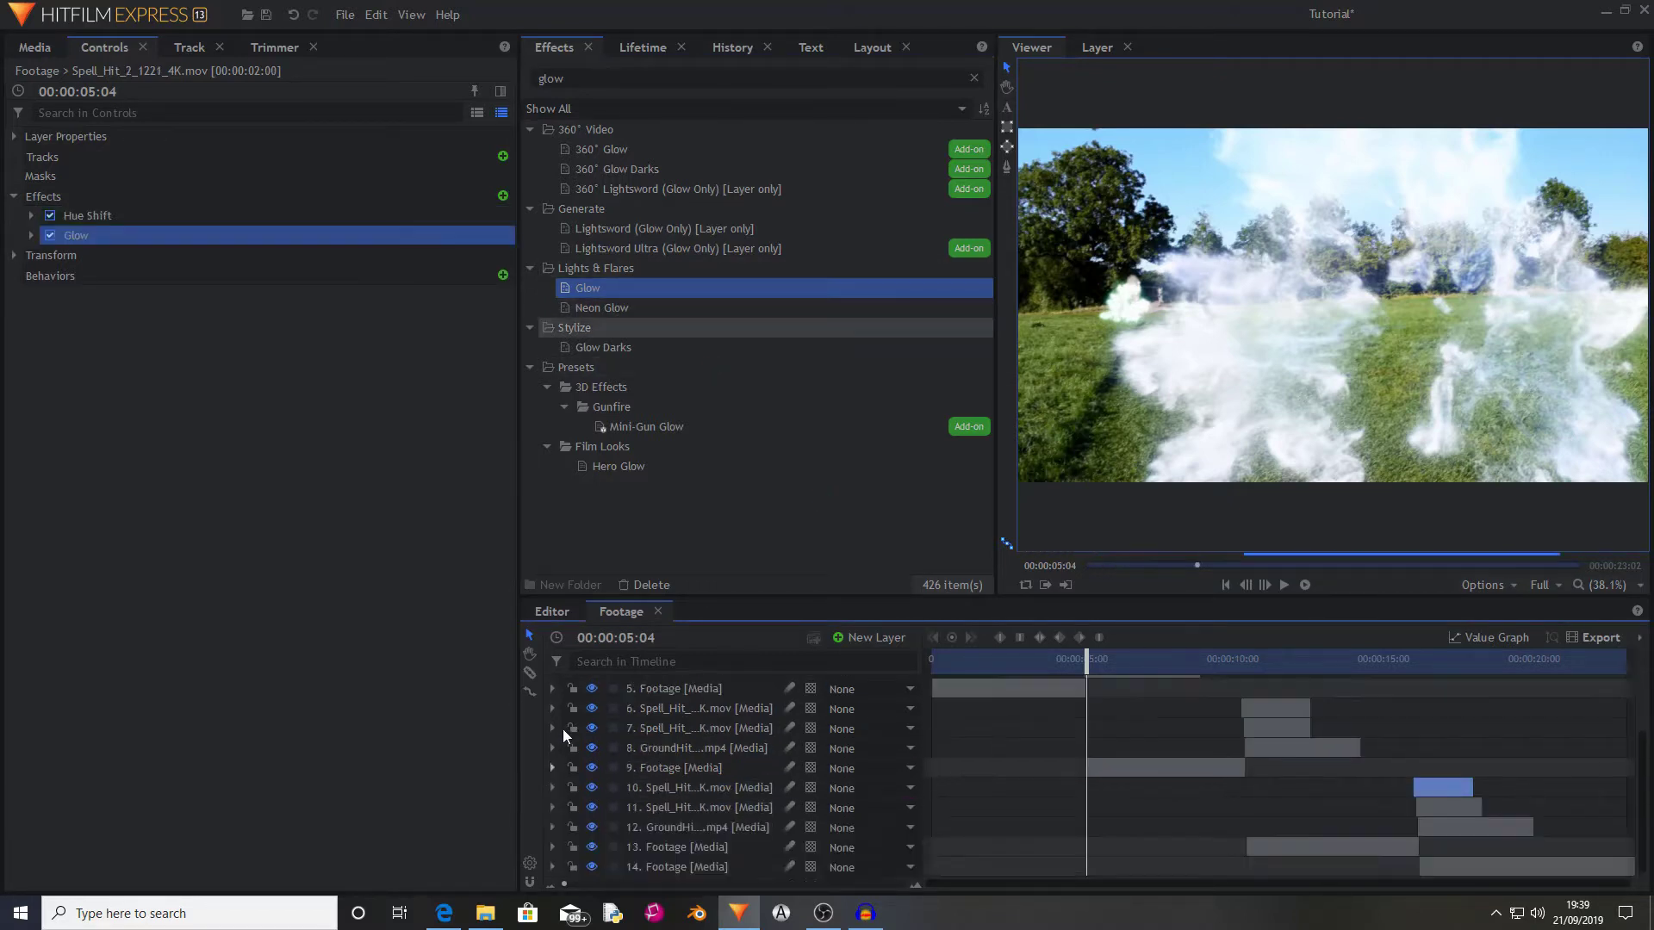
left_click_drag(665, 287, 689, 811)
Check the effects on layers 9, 10 and 11 and collapse their properties in the timeline.
left_click(553, 788)
left_click(553, 788)
scroll(628, 809, "down", 1)
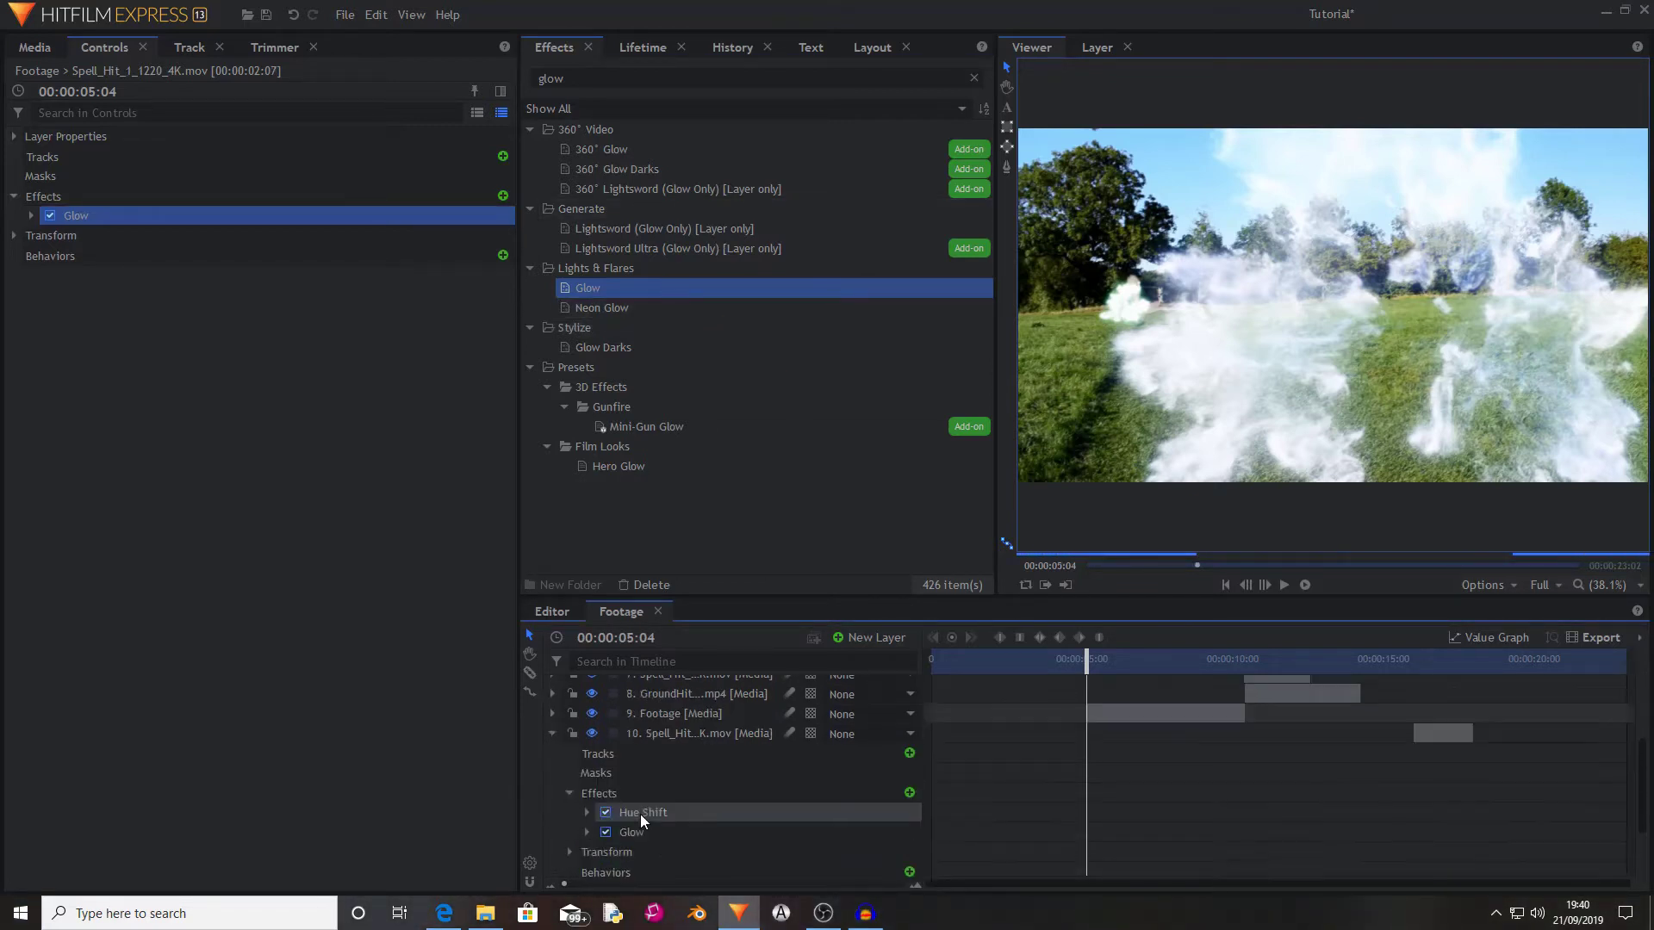
left_click(552, 733)
left_click(552, 757)
left_click(648, 714)
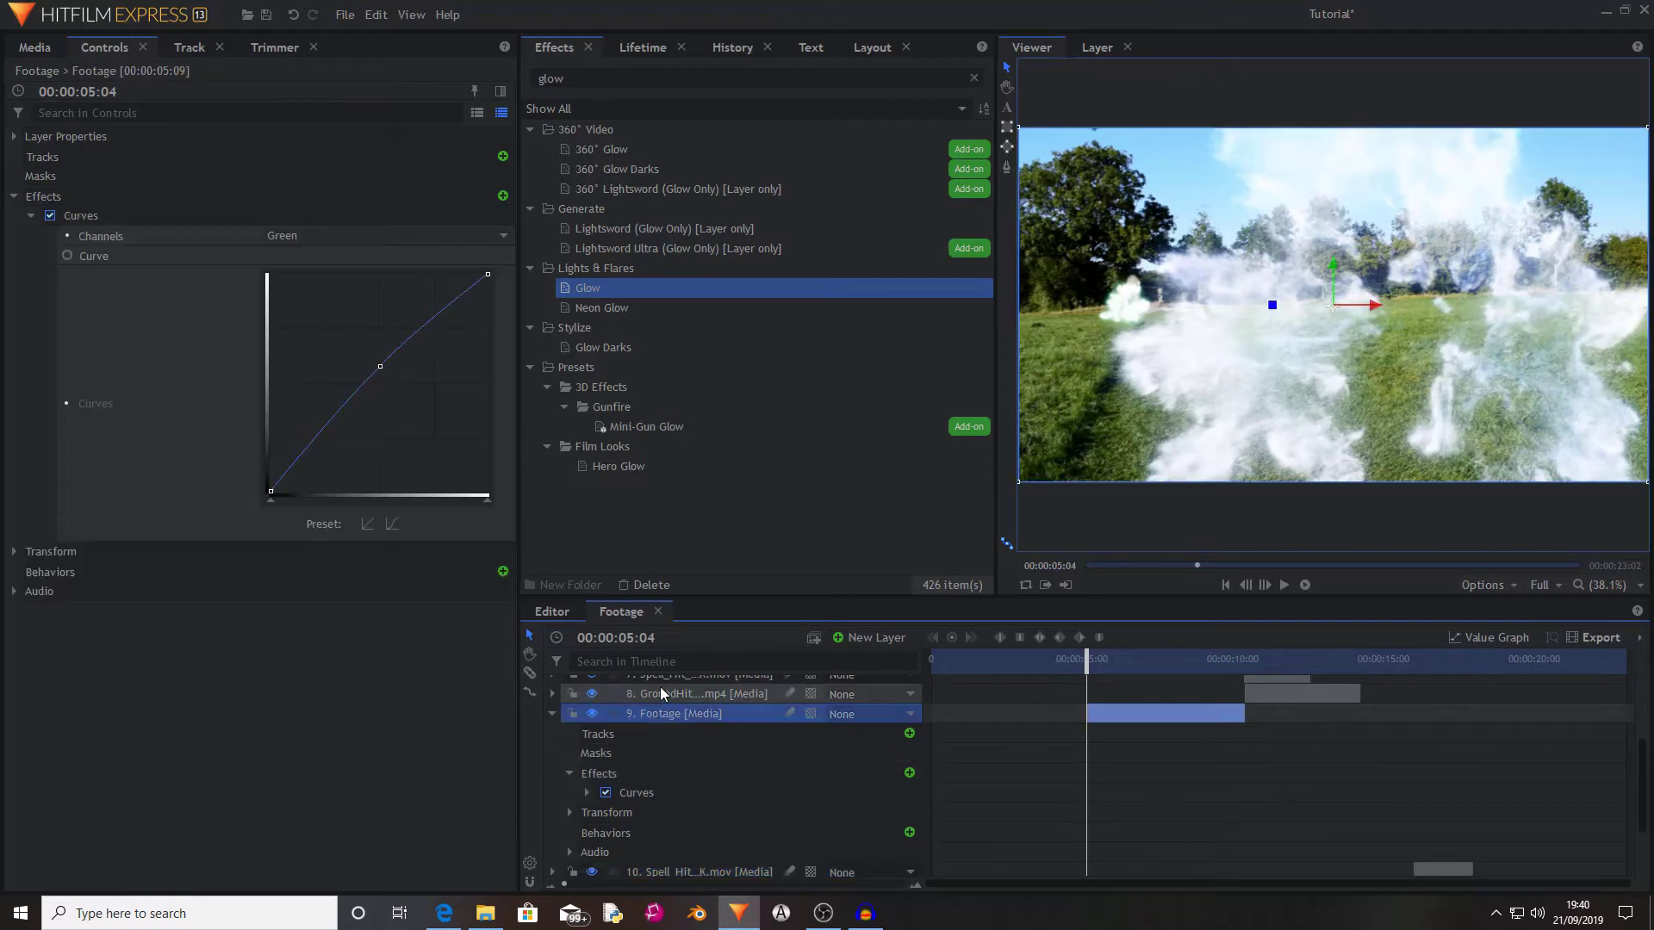
left_click(661, 693)
left_click(672, 789)
left_click(552, 789)
scroll(551, 787, "down", 1)
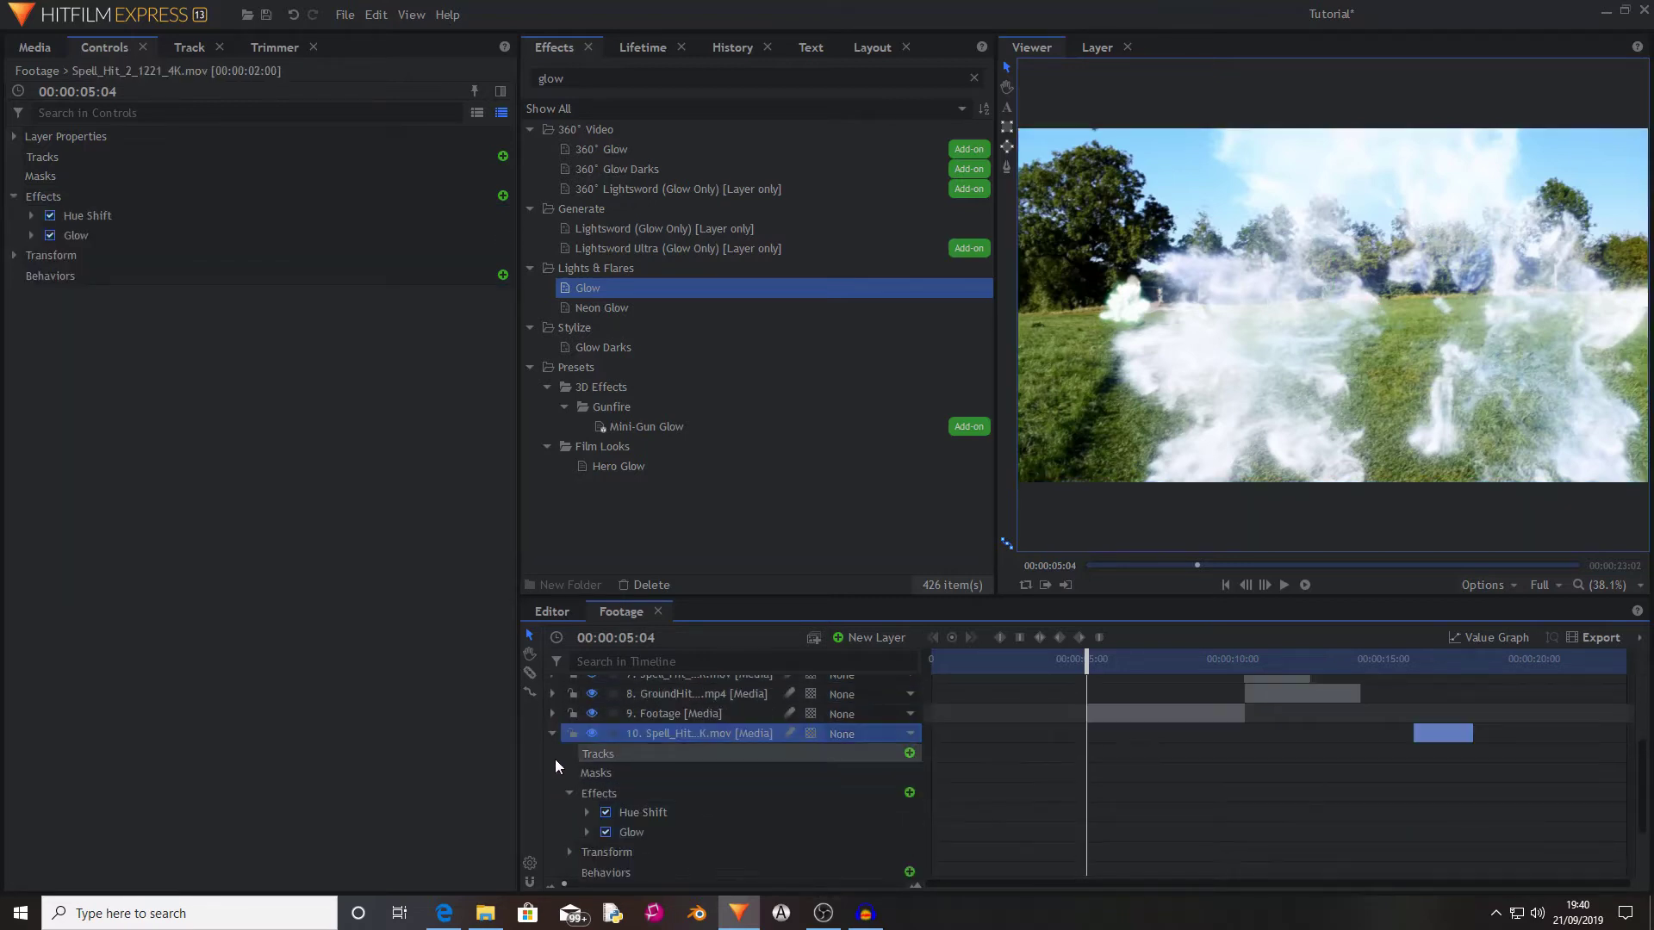
left_click(552, 734)
left_click(633, 808)
left_click(552, 808)
scroll(556, 805, "down", 1)
left_click(552, 754)
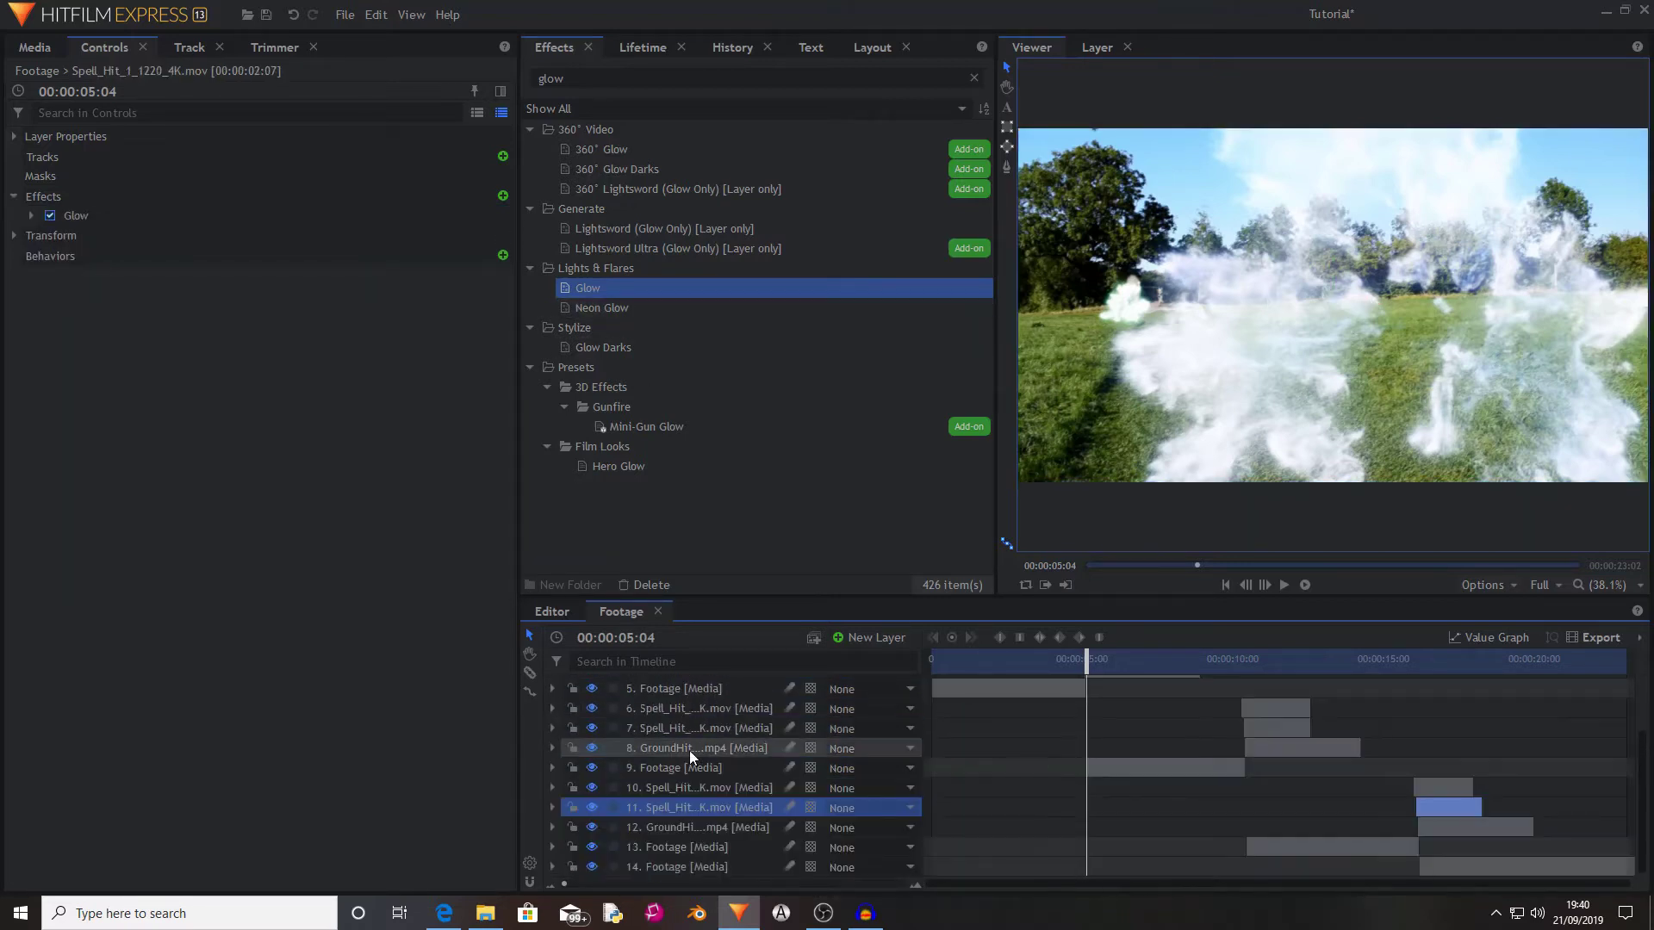
Check the layer 6 Spell_Hit clip's effects, collapse the remaining expanded layers in the timeline, and save the project.
scroll(689, 751, "up", 2)
left_click(659, 785)
left_click(552, 785)
scroll(555, 788, "down", 1)
left_click(552, 730)
scroll(597, 774, "up", 1)
scroll(589, 766, "down", 1)
left_click(552, 751)
scroll(596, 774, "down", 1)
scroll(594, 775, "up", 2)
left_click(553, 803)
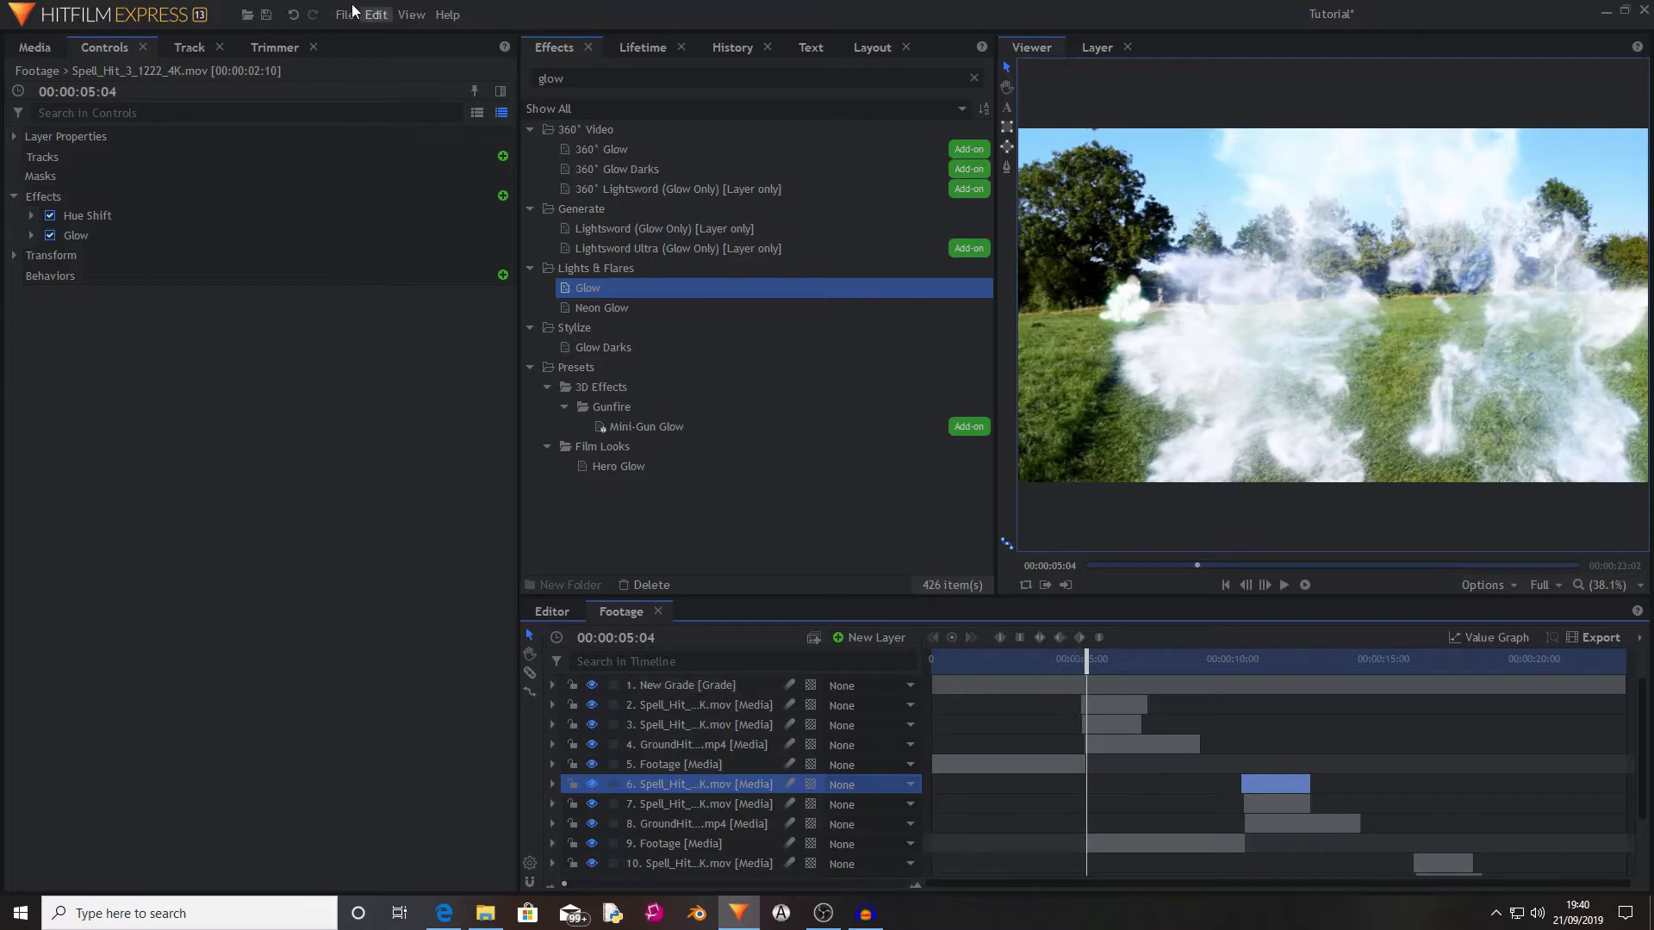
left_click(268, 17)
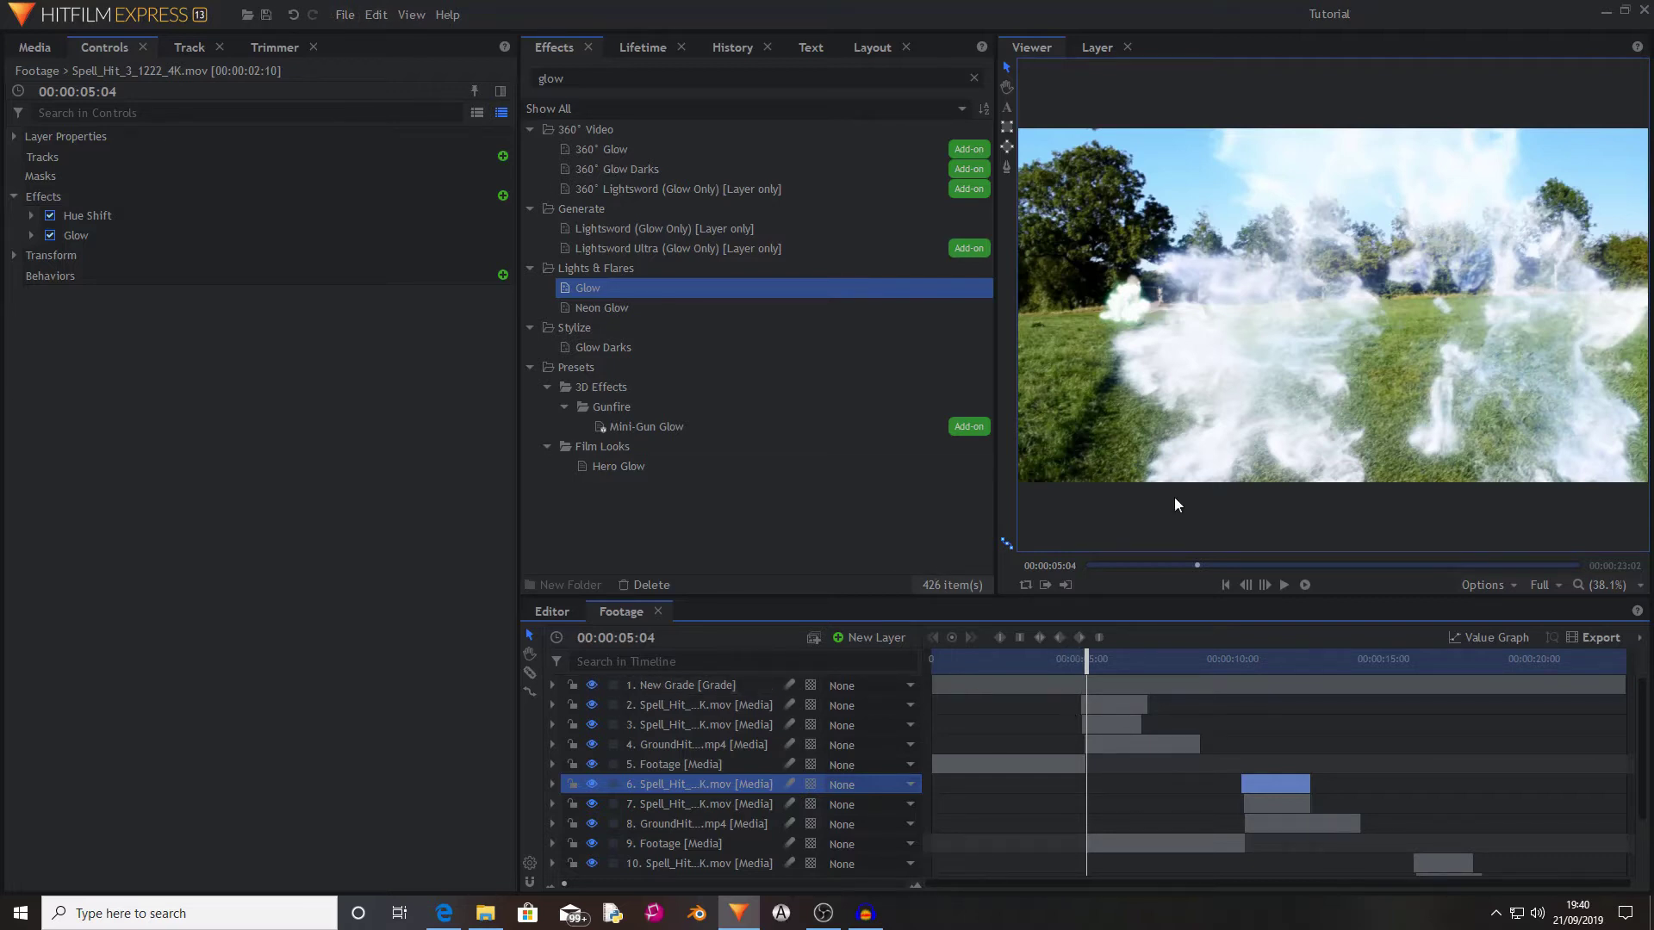